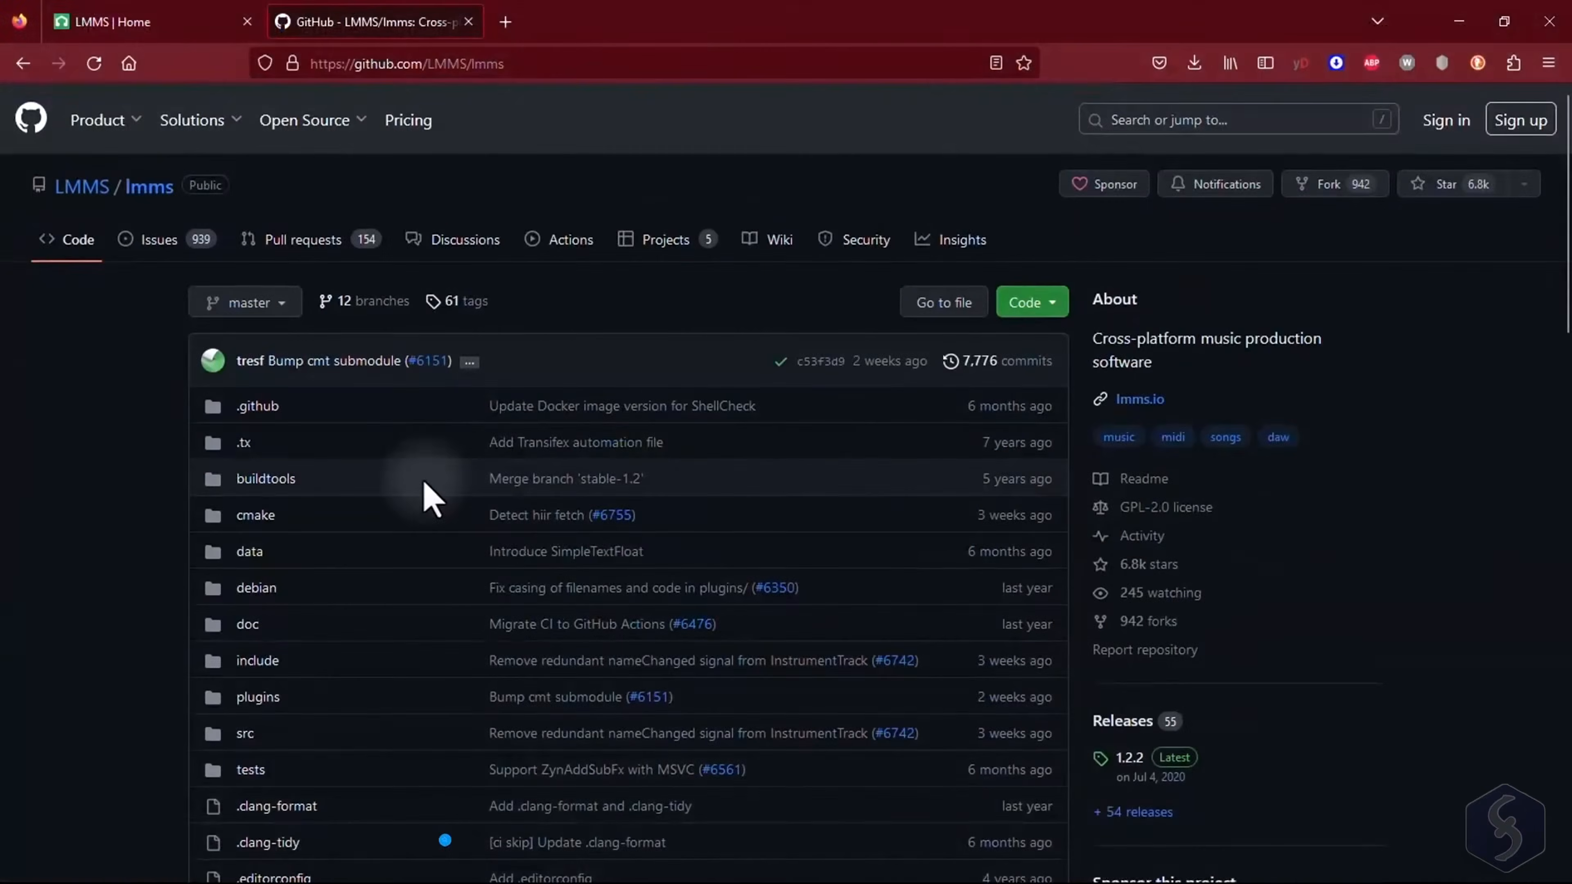
click(331, 246)
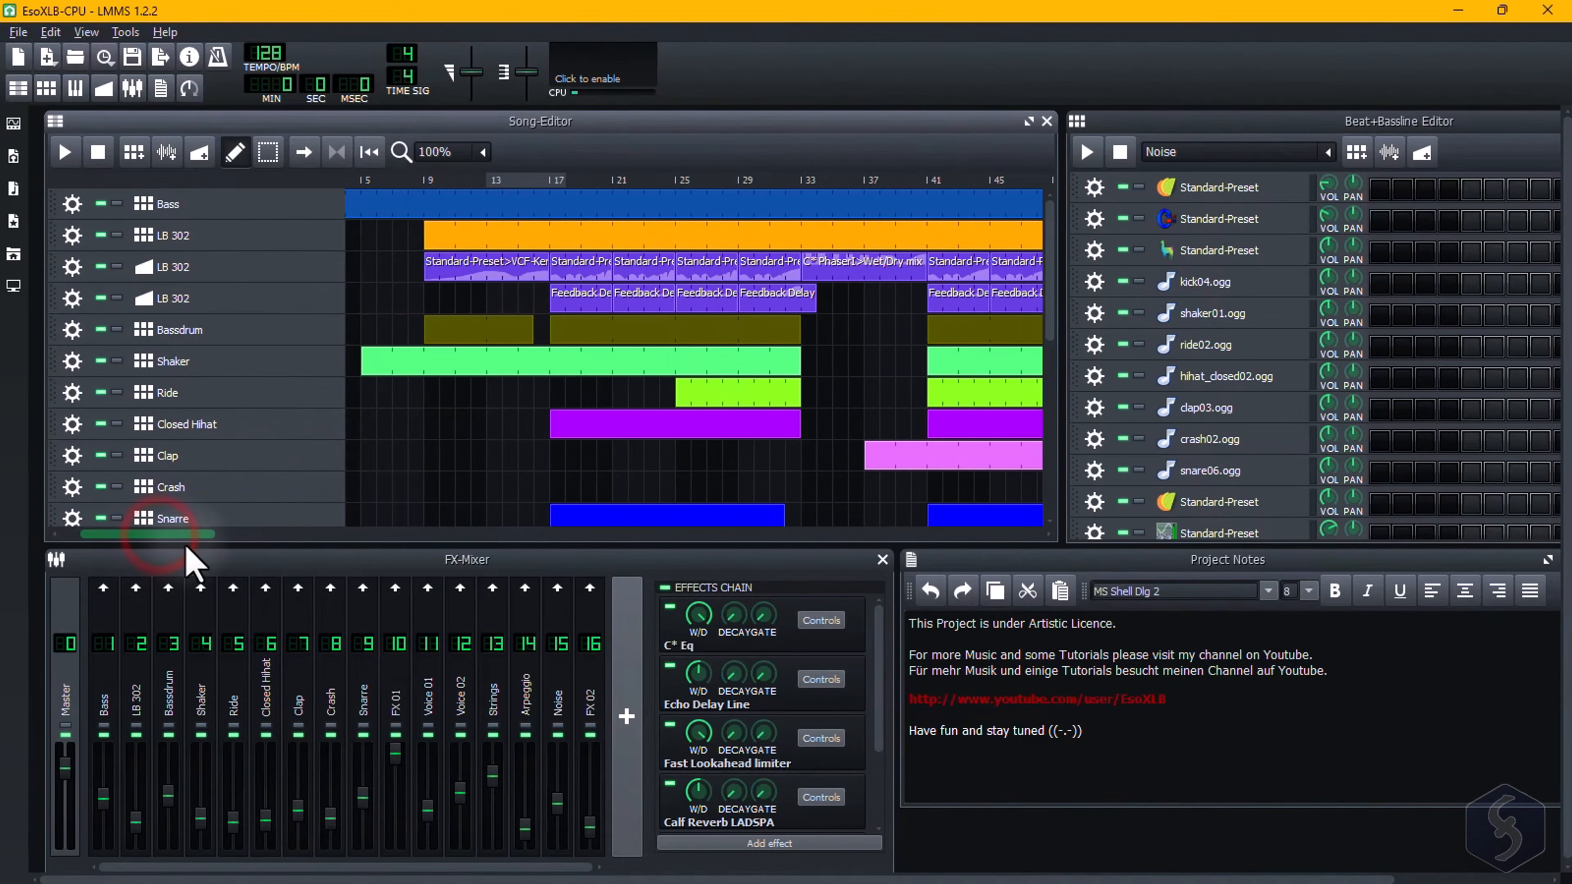
drag(188, 549, 721, 585)
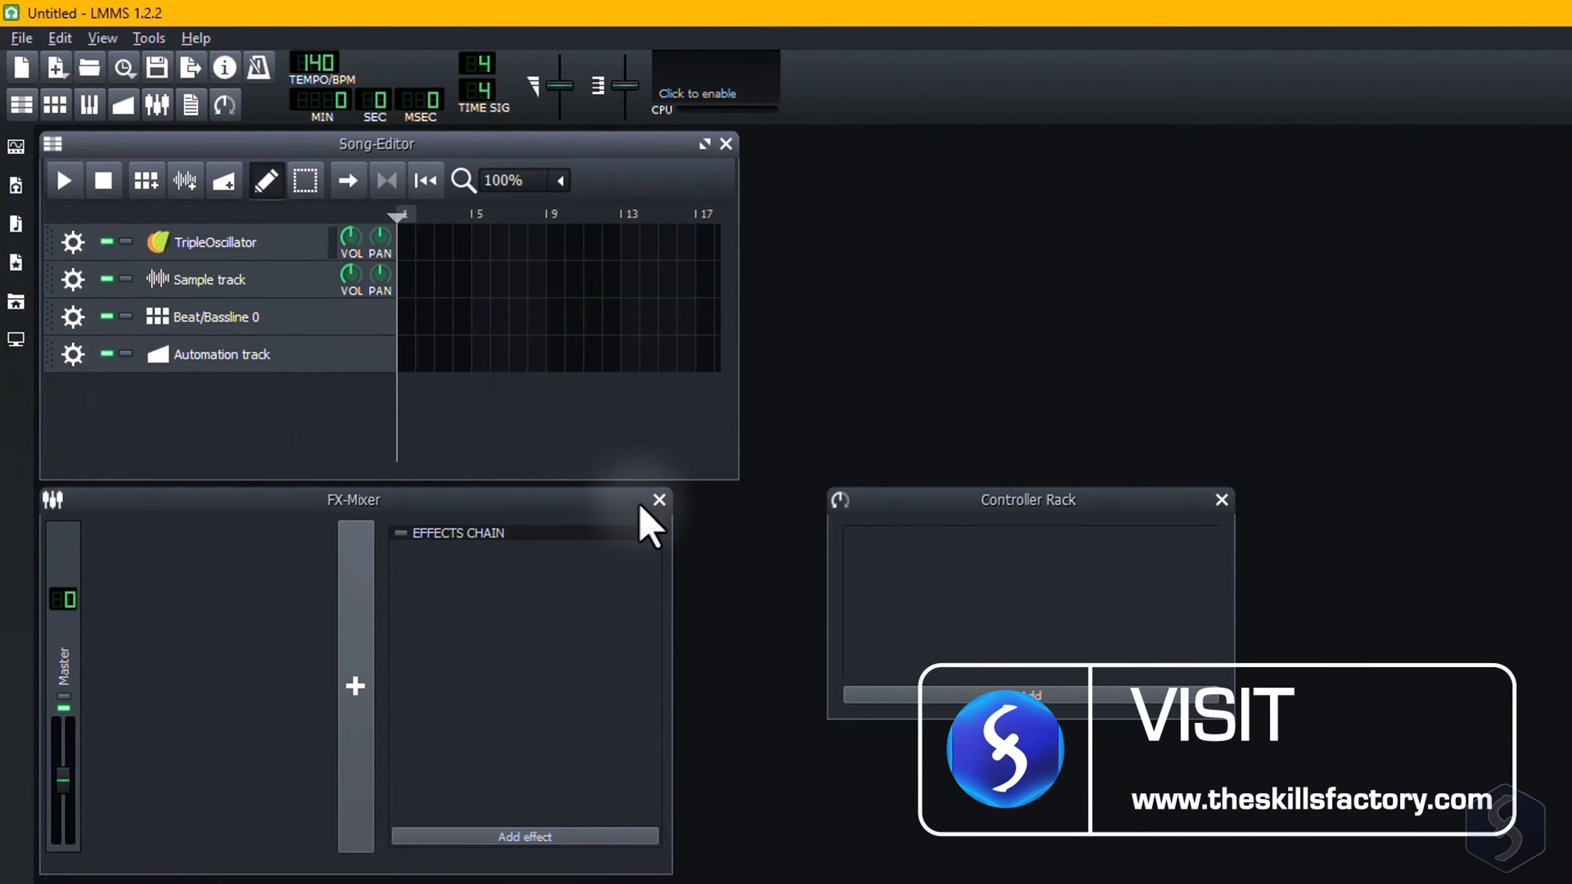
Close the FX-Mixer, Controller Rack and Song-Editor windows to clear the workspace
click(659, 500)
click(1221, 500)
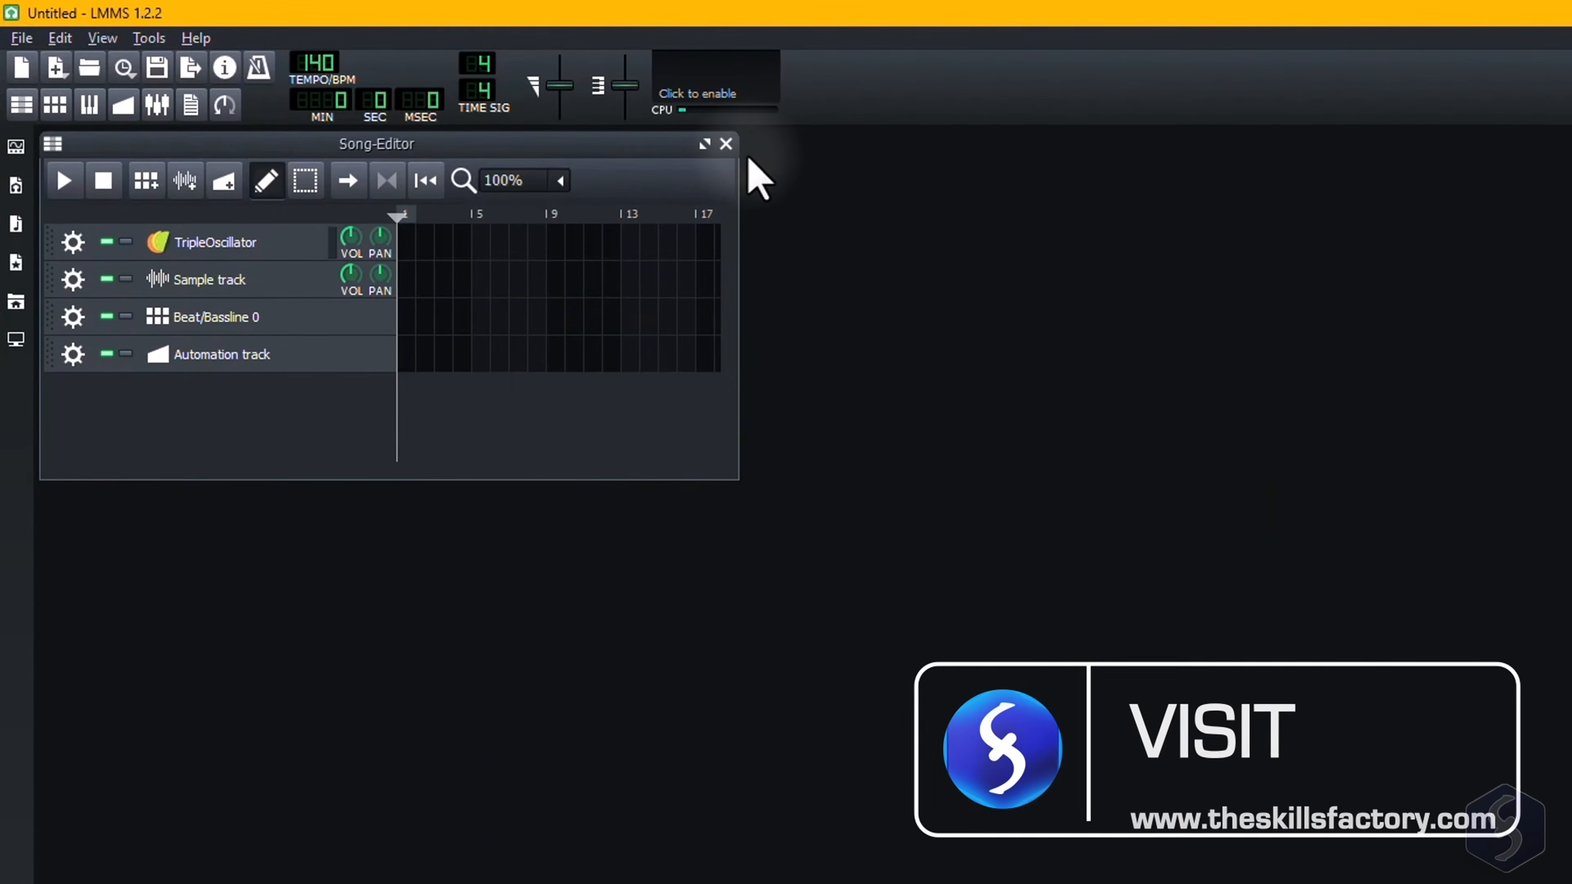
click(726, 143)
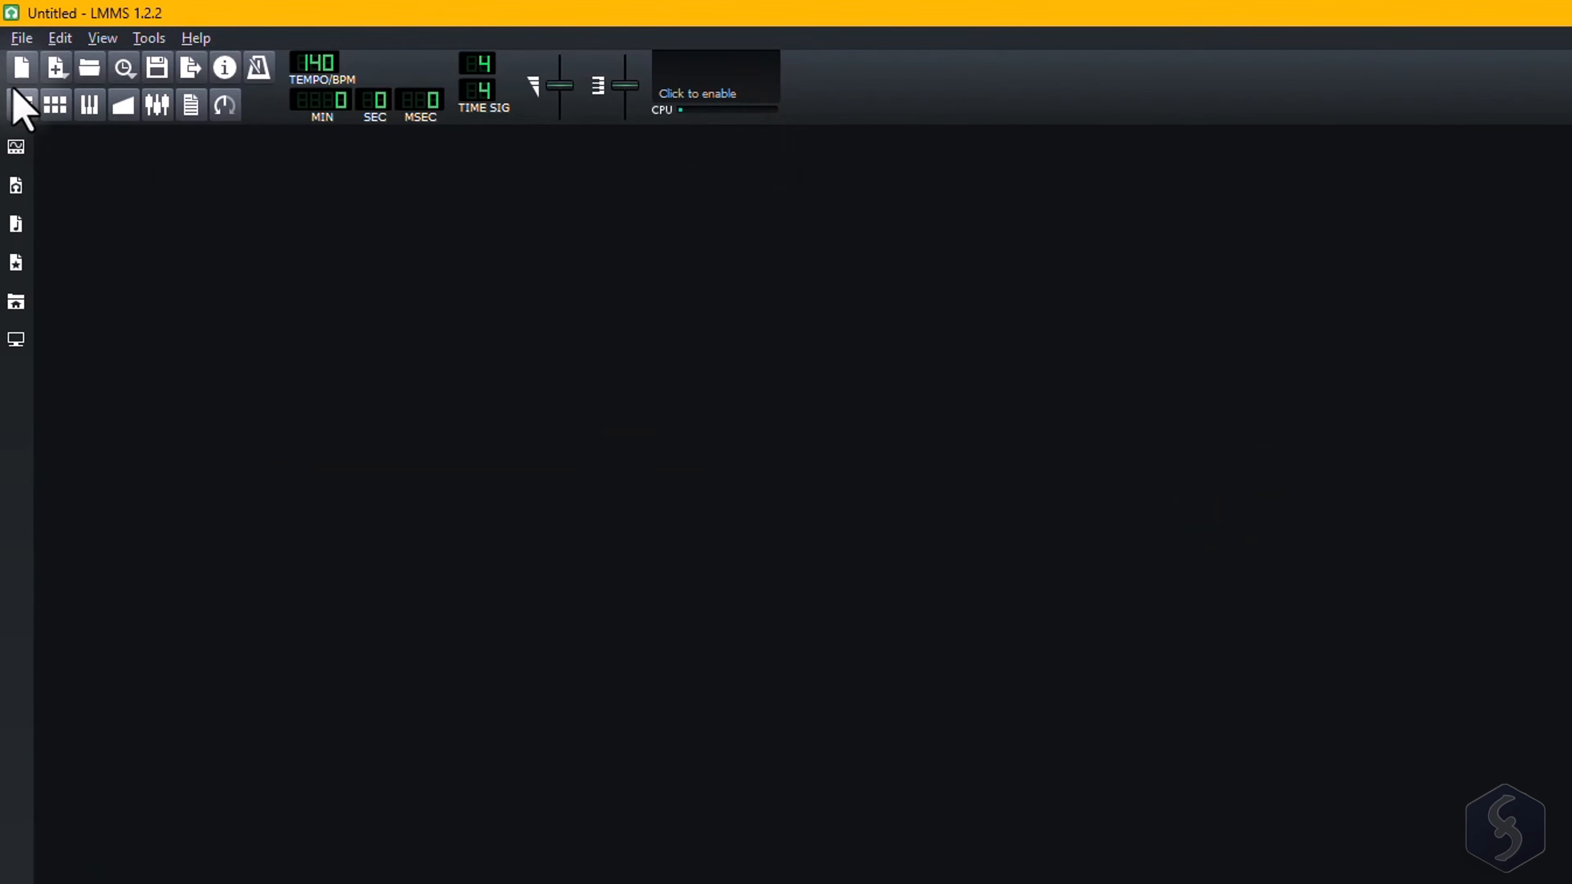
Show the Song-Editor, Beat+Bassline Editor, Piano Roll and Automation Editor windows
click(21, 105)
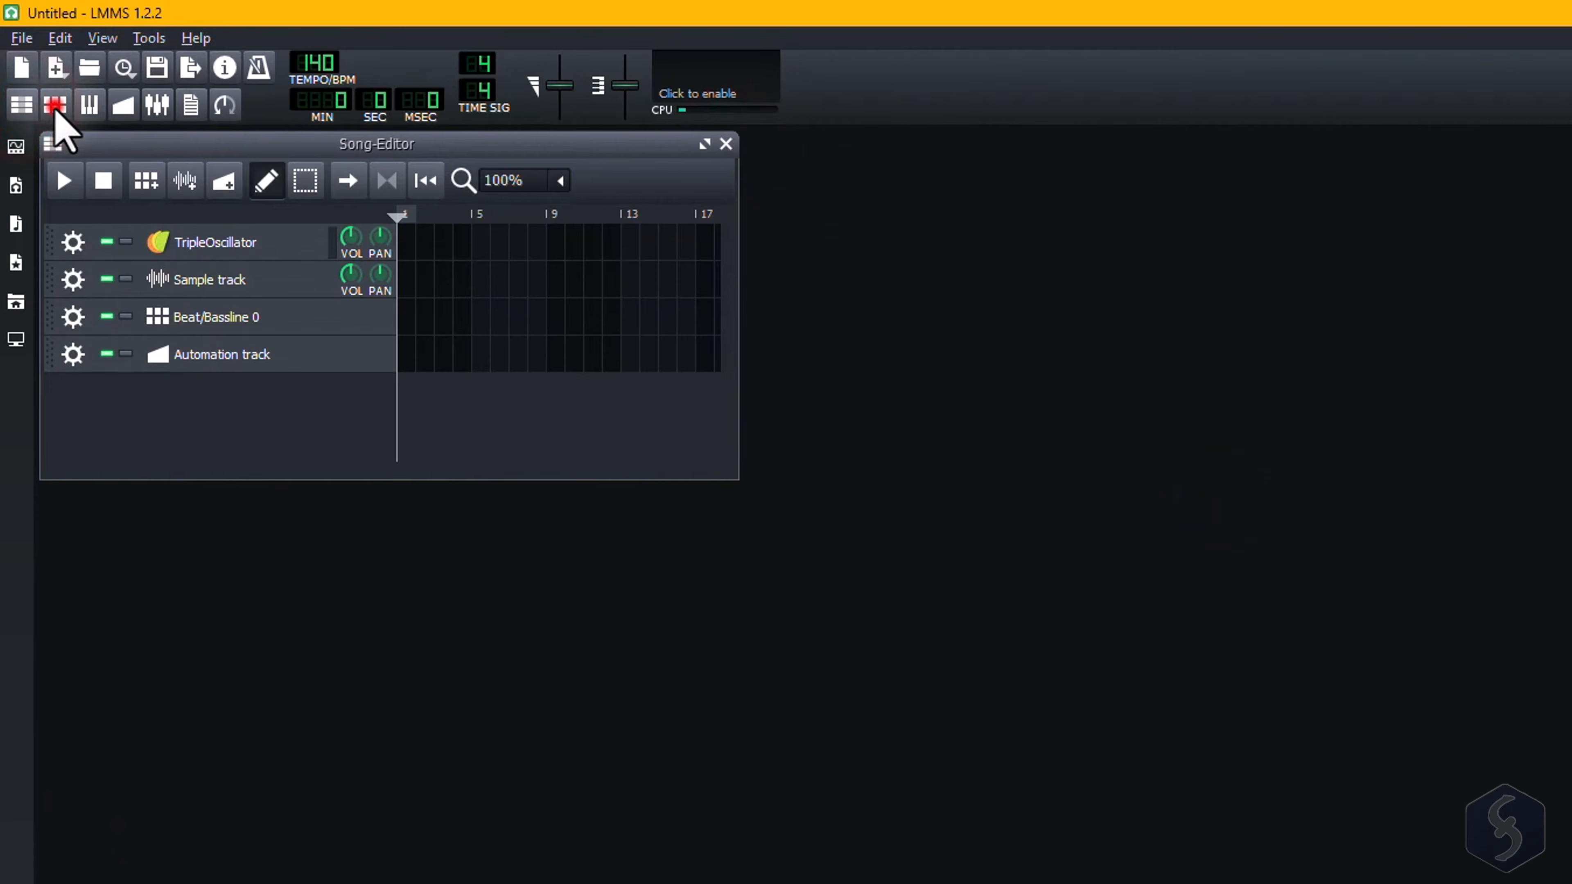
click(56, 105)
click(90, 105)
click(126, 107)
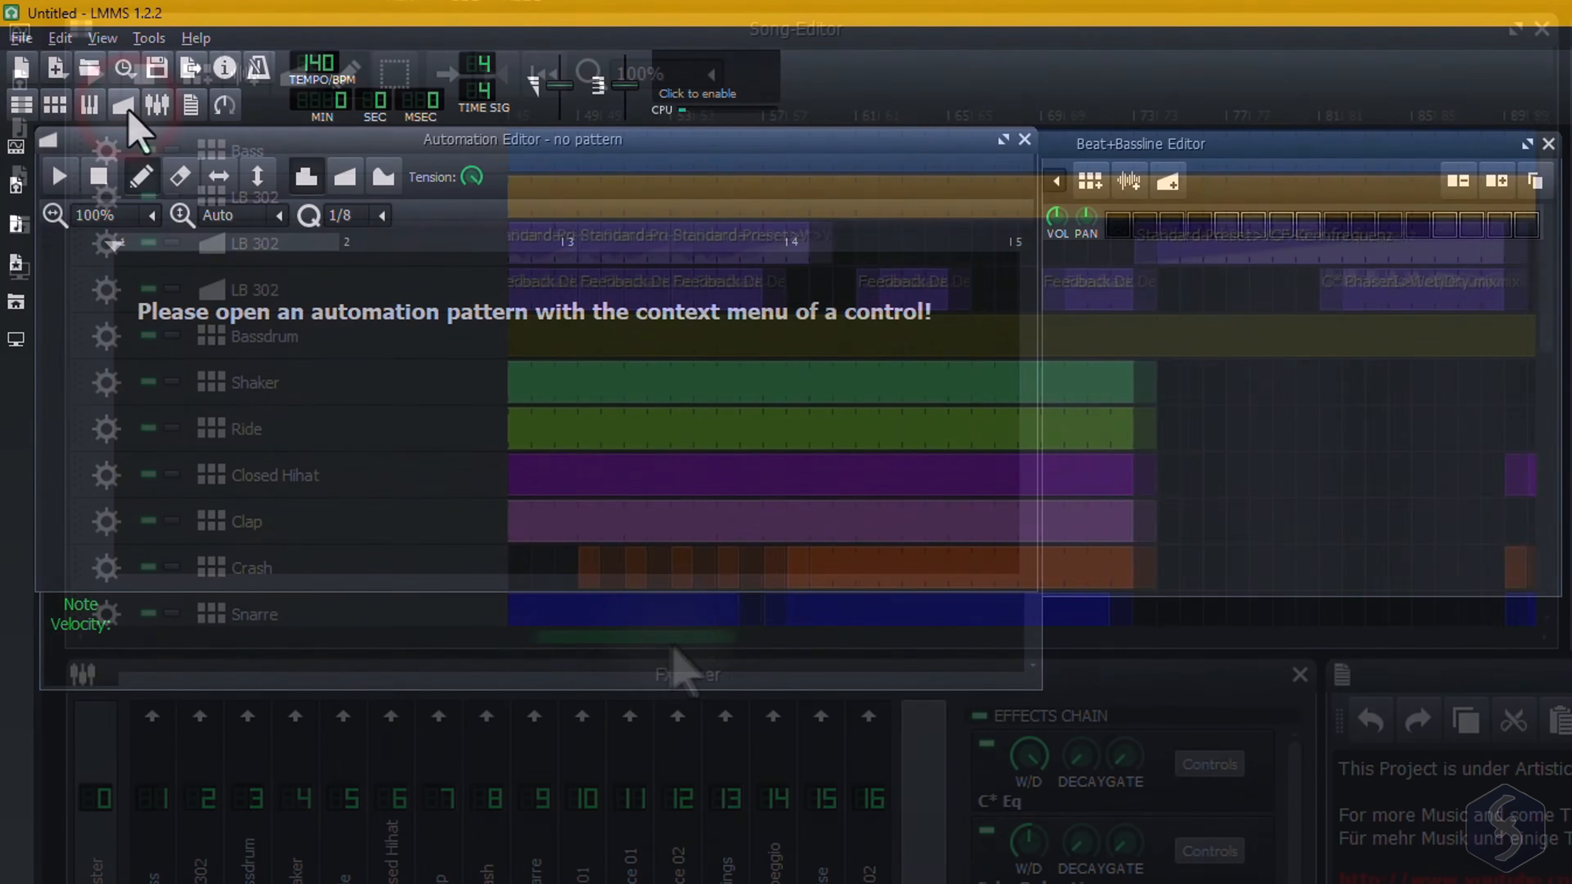
drag(545, 650, 273, 604)
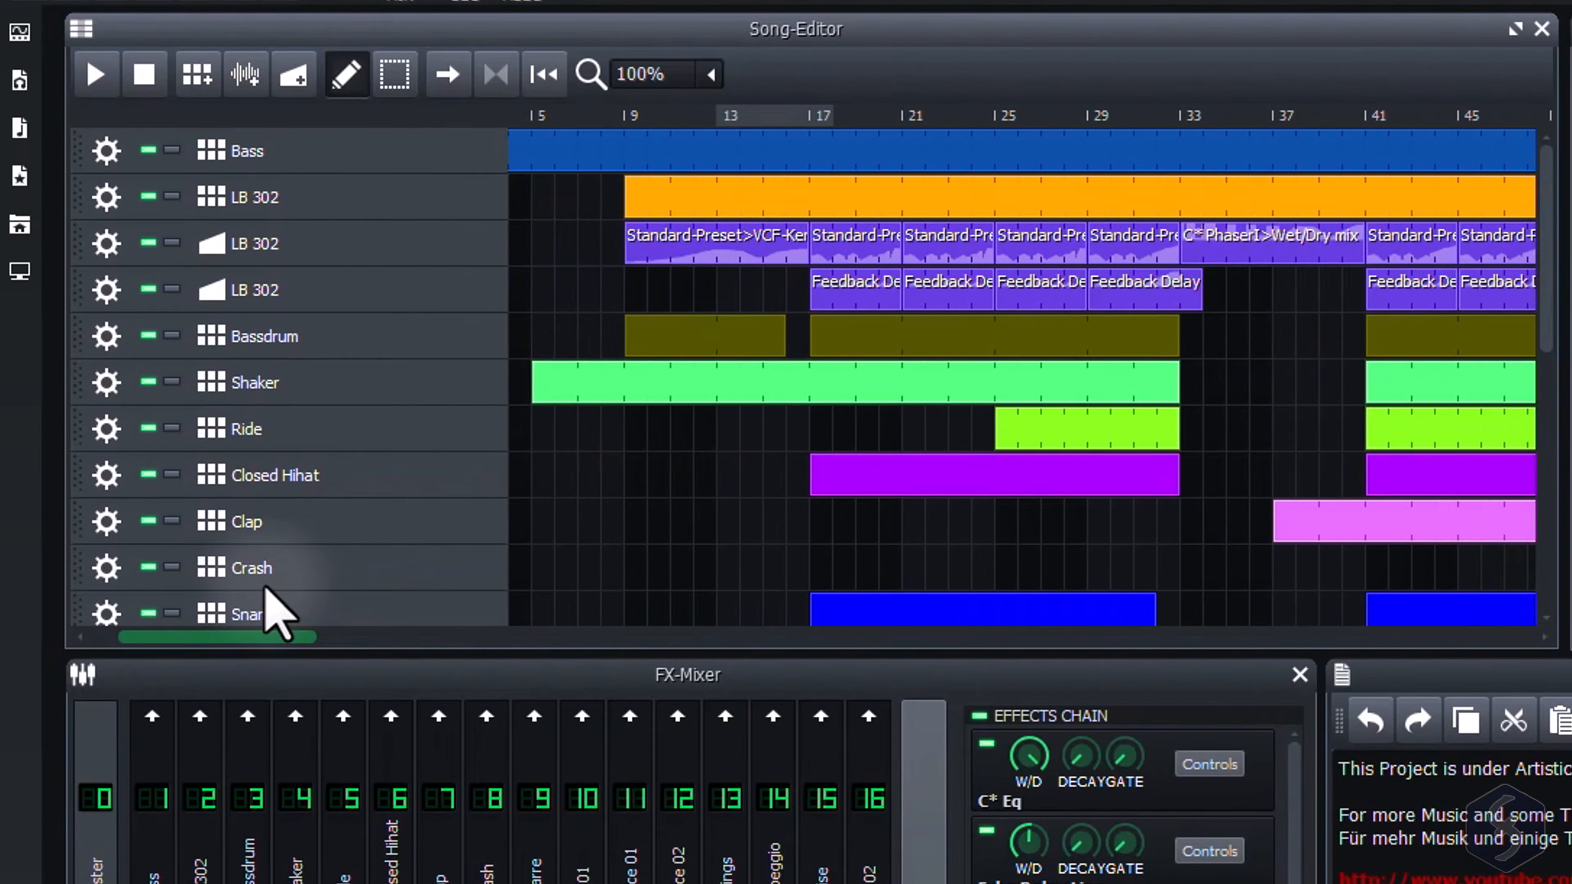
drag(1548, 252, 1537, 309)
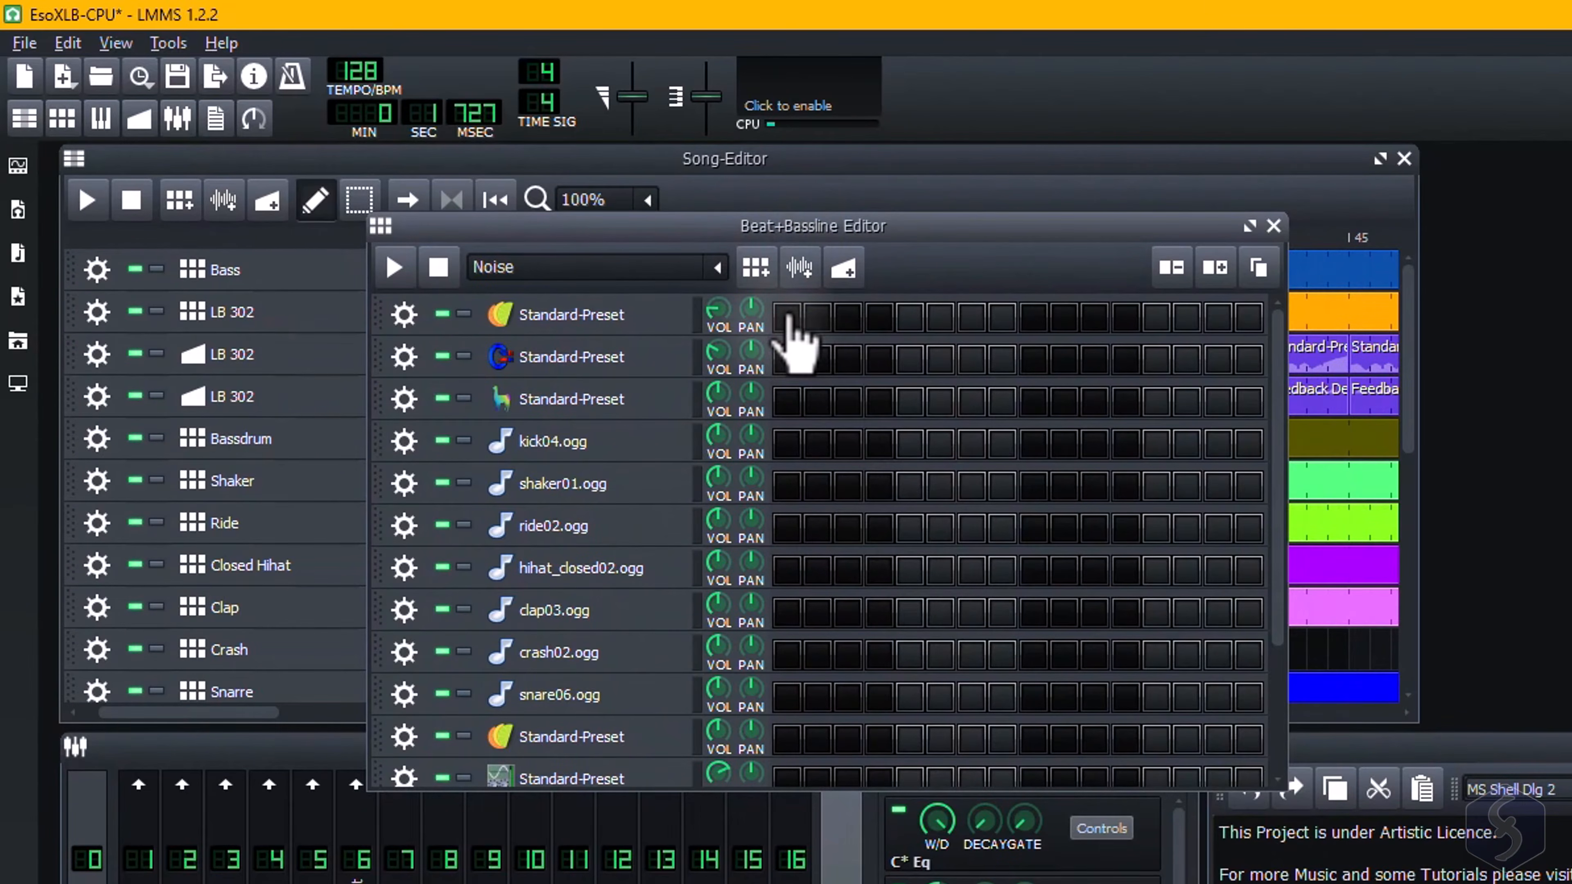
Try out the first step of individual instruments in the Noise pattern, enabling and clearing each one in turn during playback
click(789, 317)
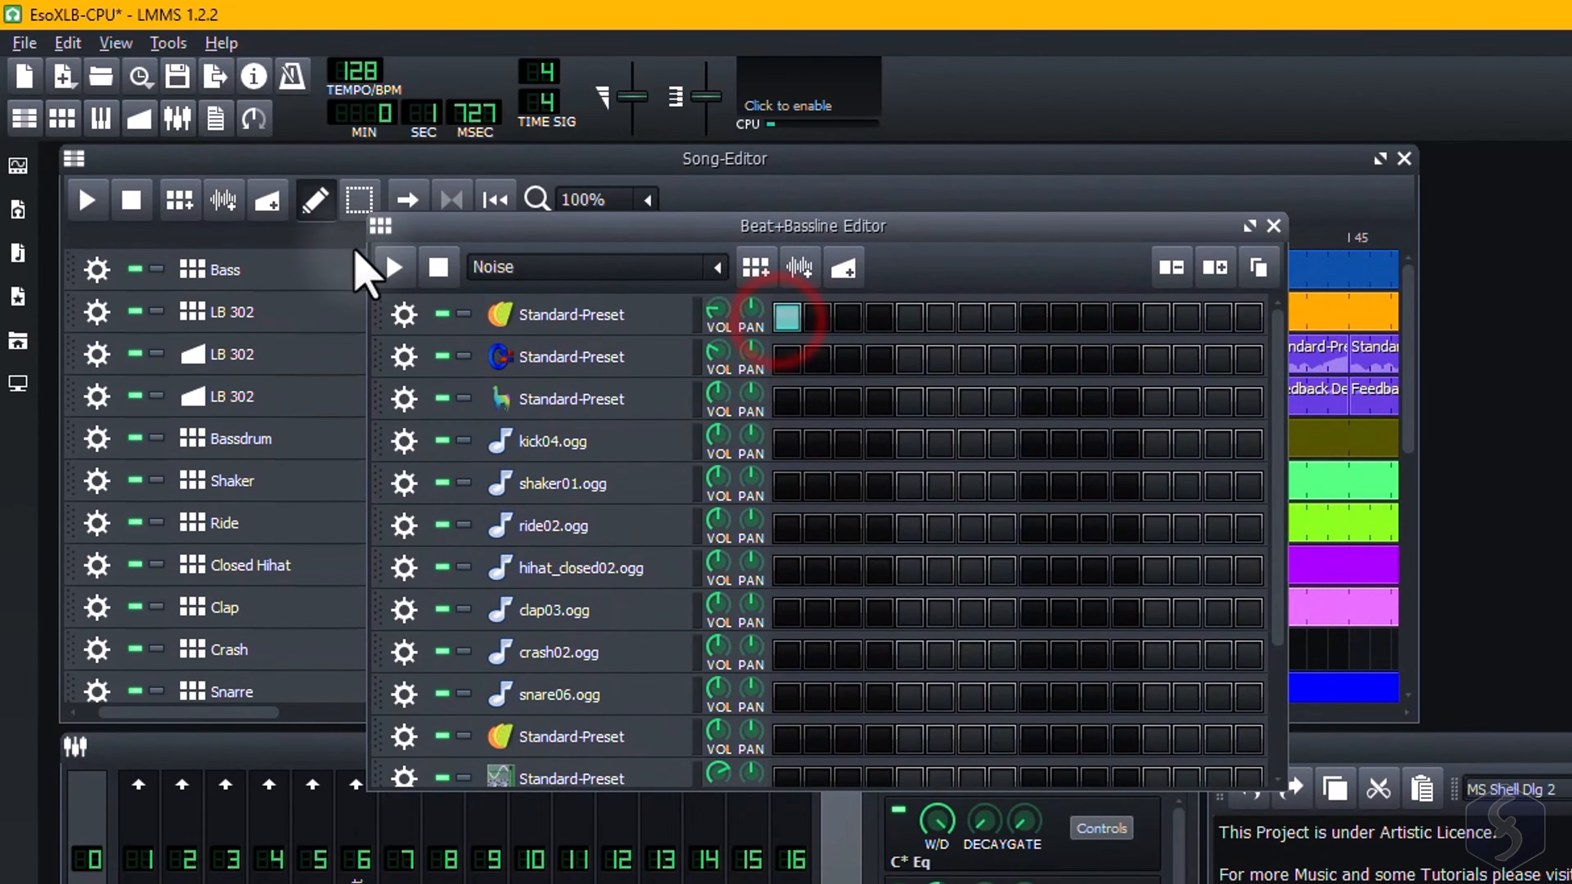
click(788, 317)
click(789, 402)
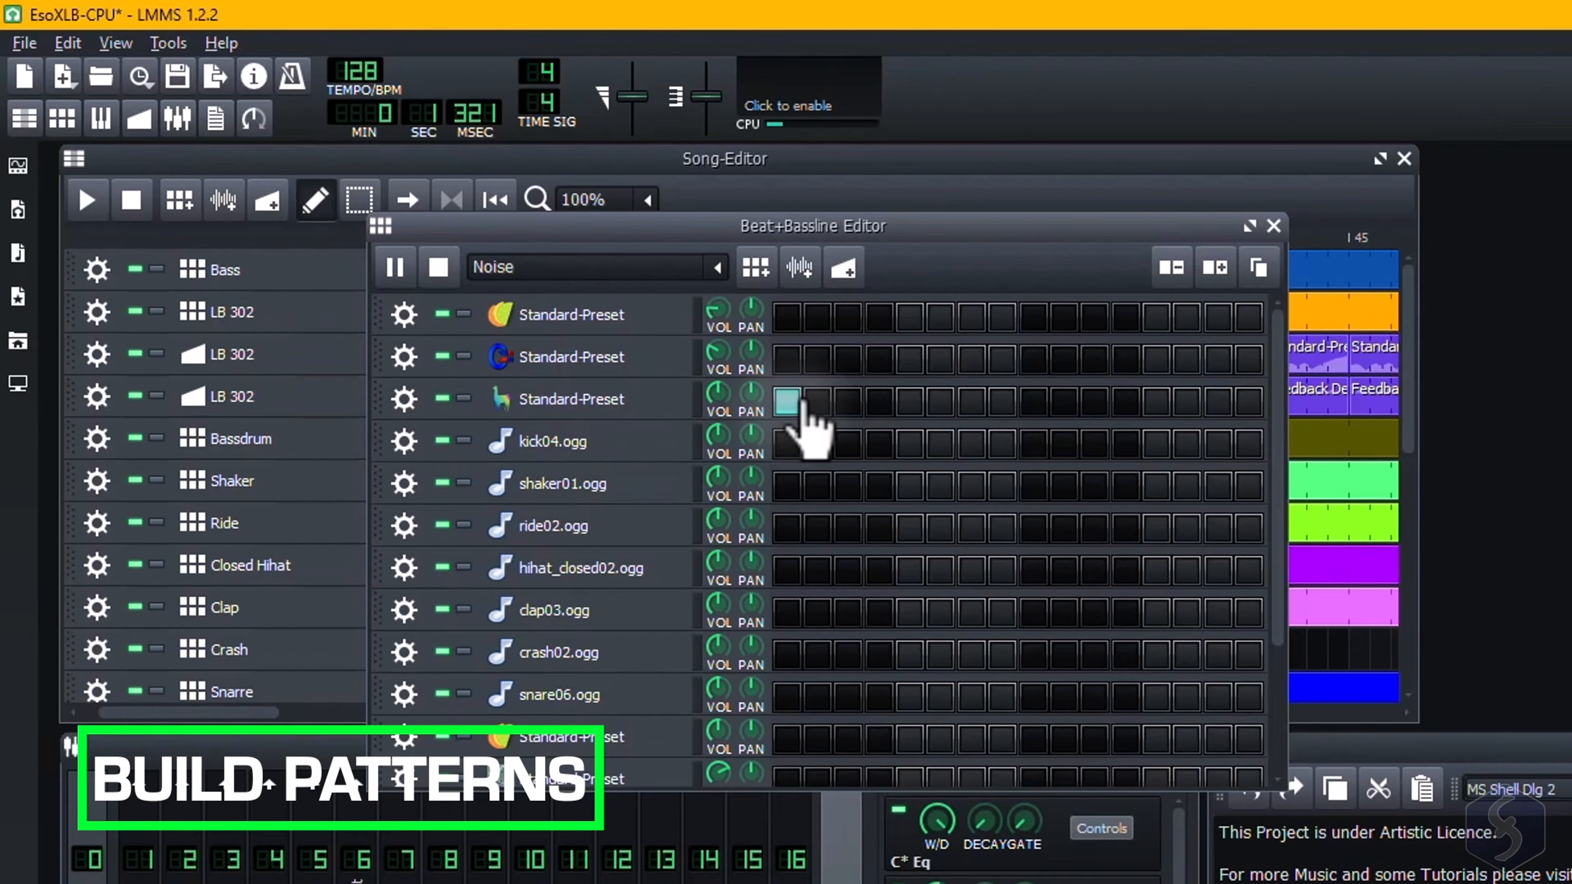
click(796, 451)
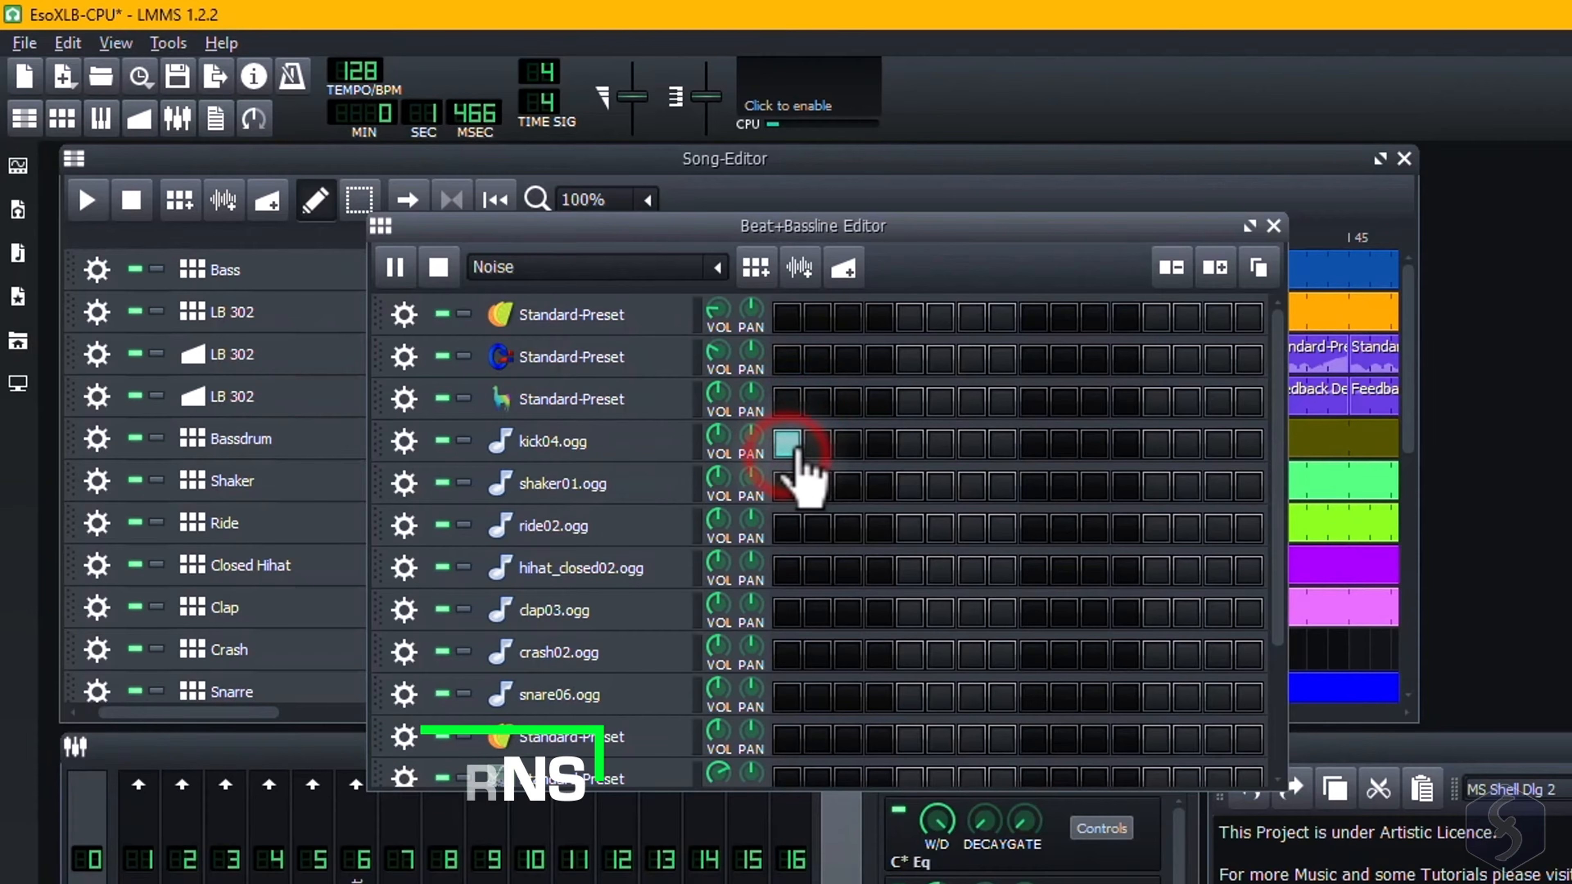
click(788, 442)
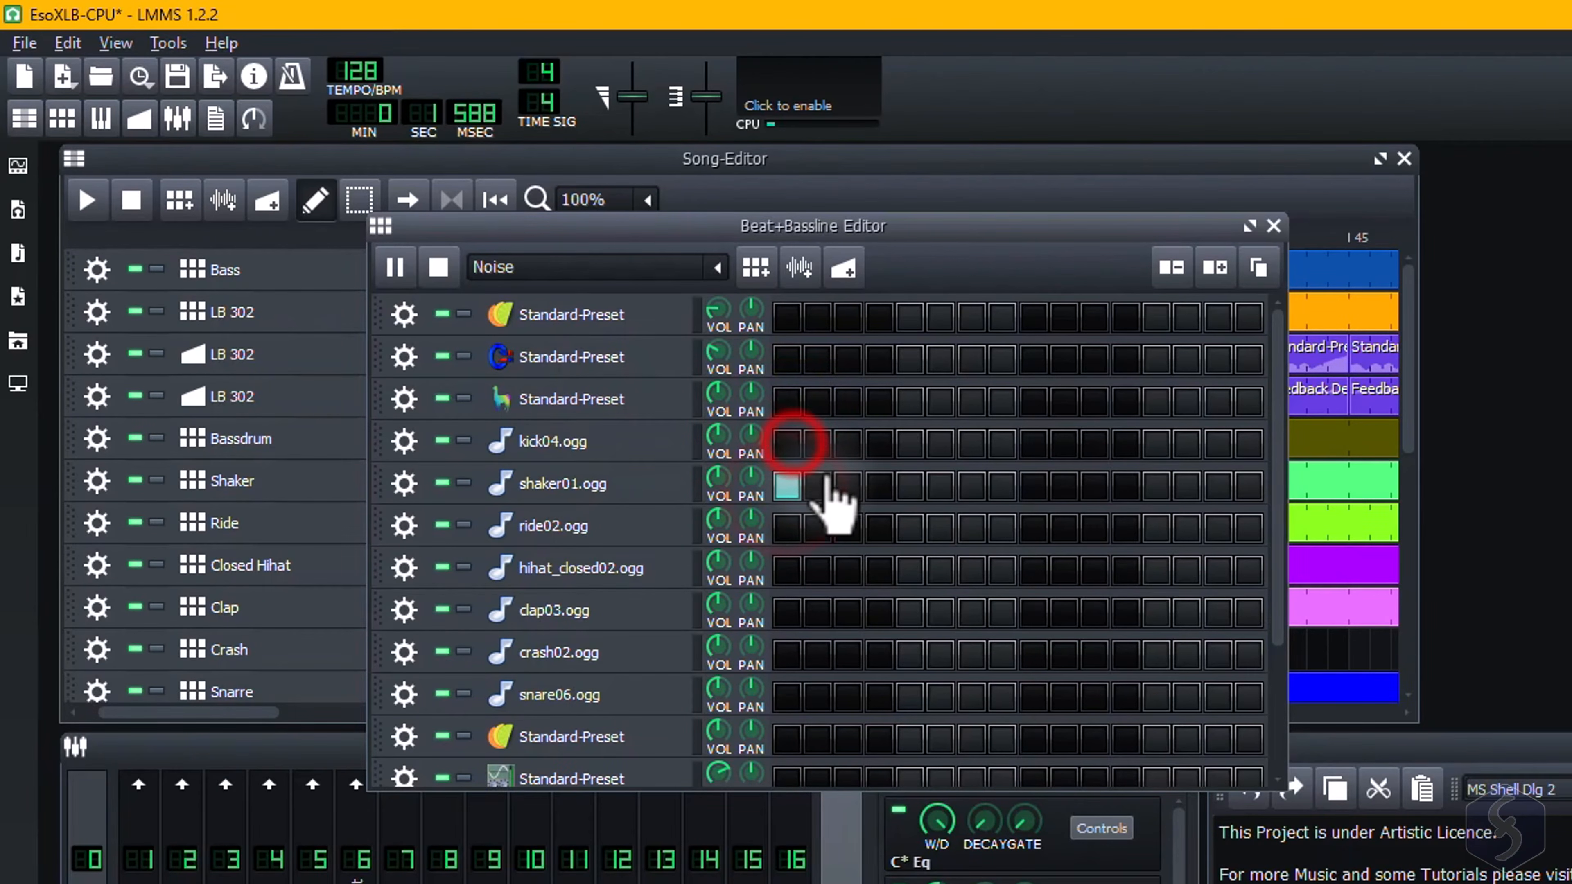
click(787, 487)
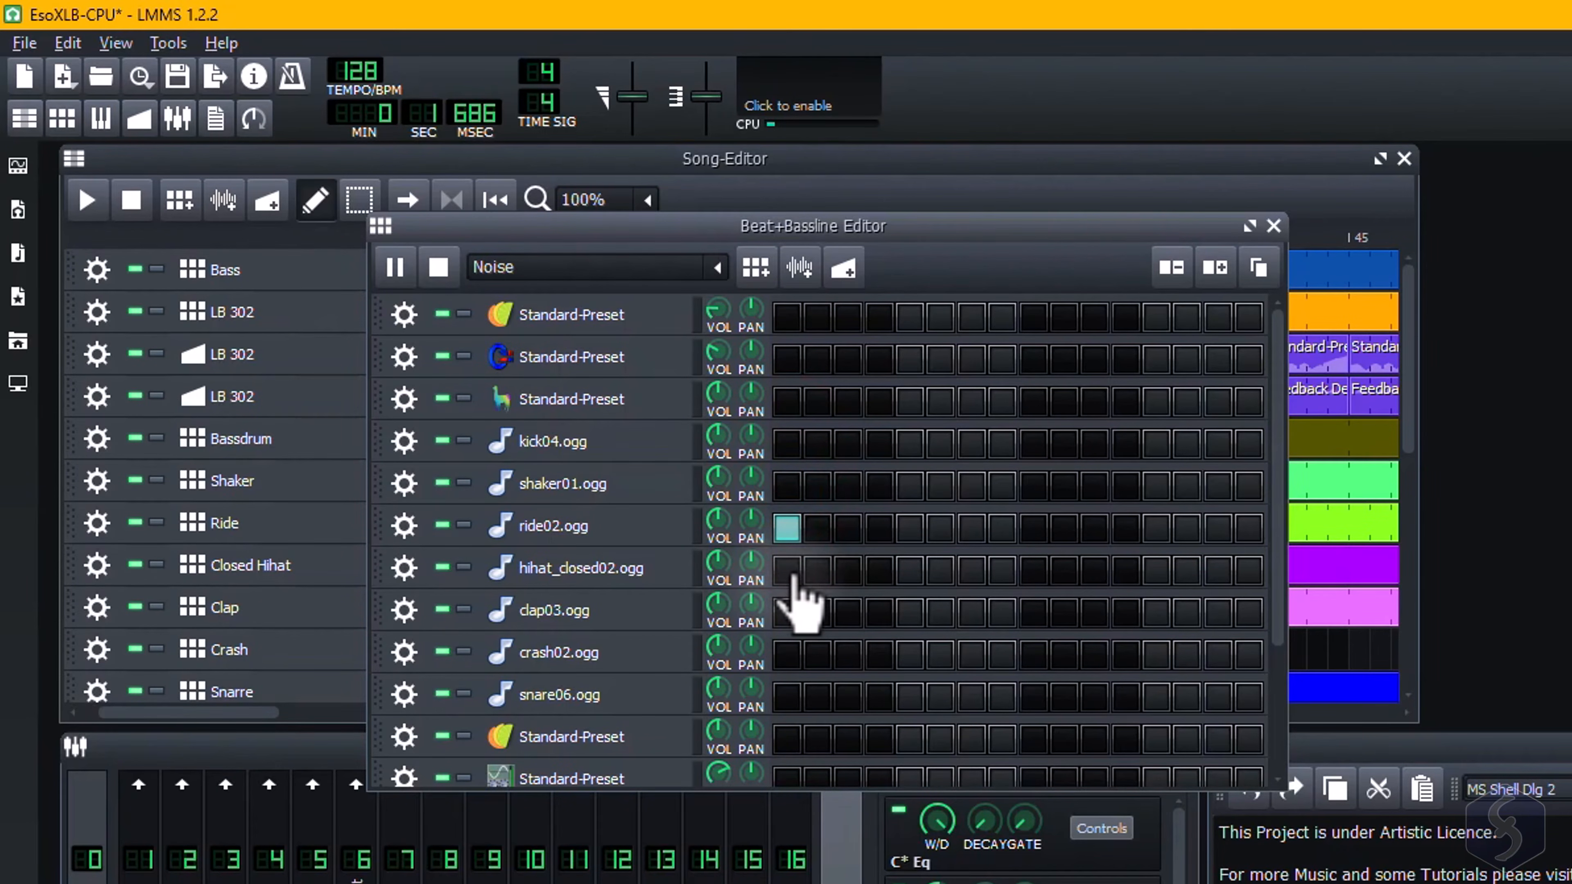
click(789, 530)
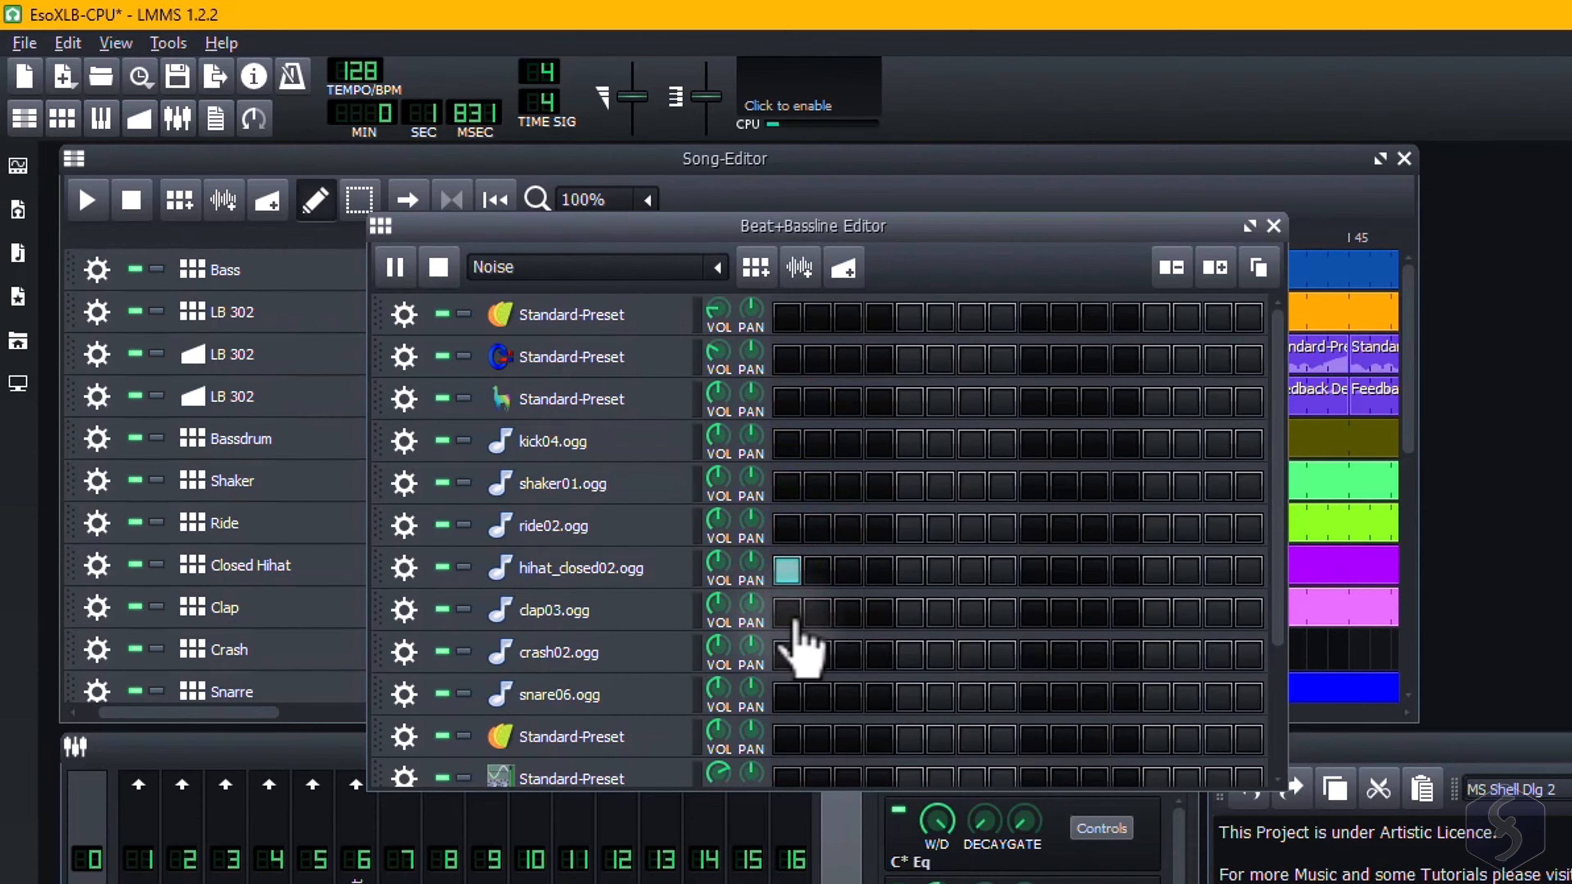
click(790, 568)
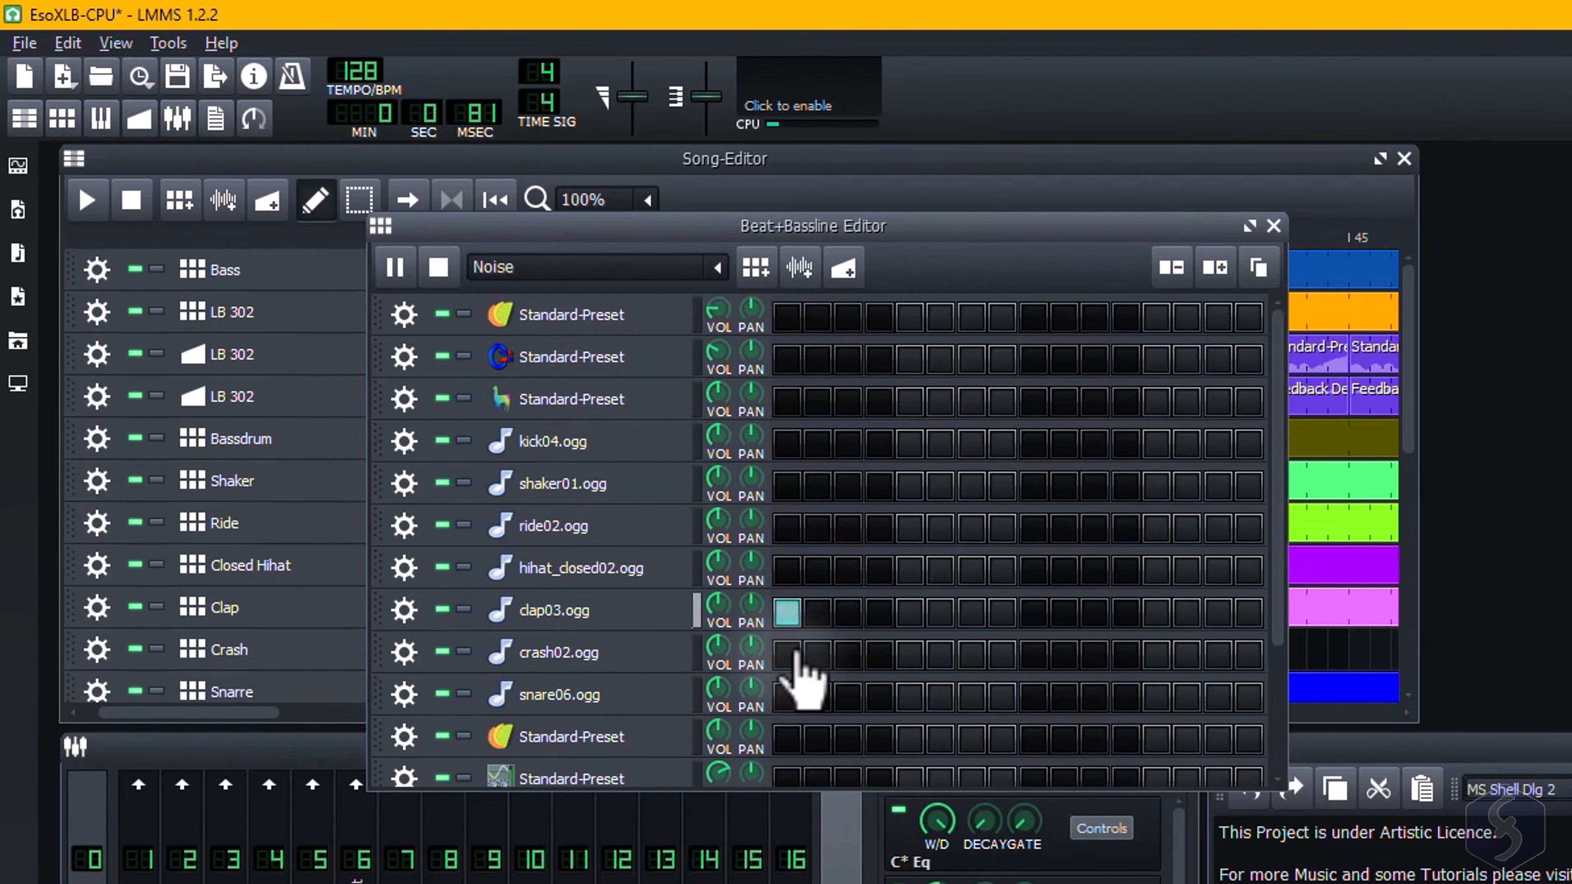
click(787, 653)
click(790, 611)
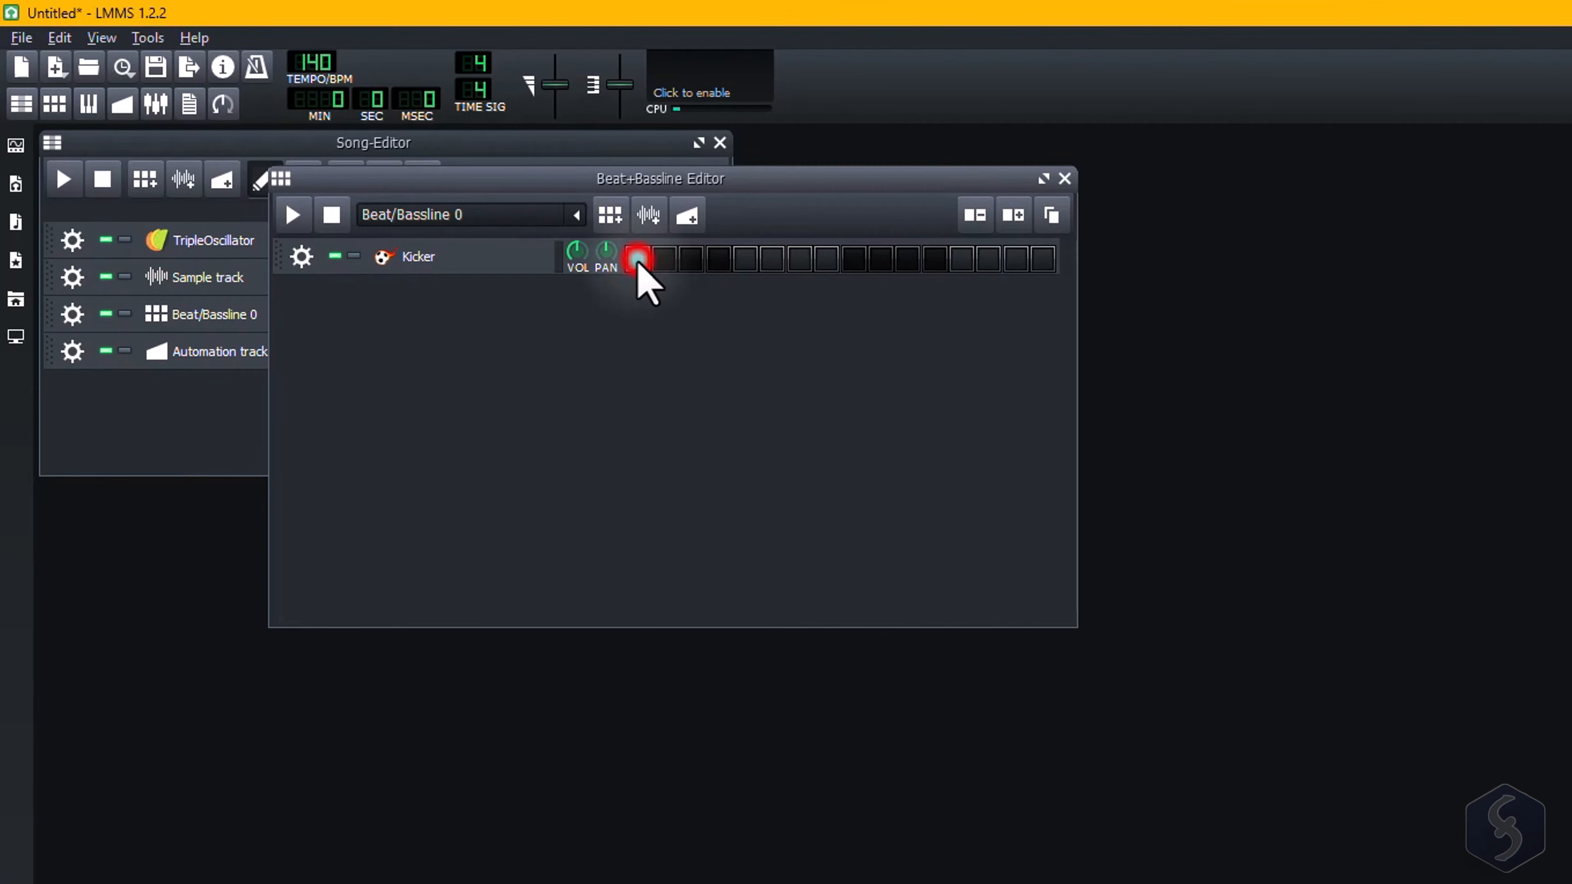
Activate steps 1, 5, 9 and 13 of the Kicker in Beat/Bassline 0 while the pattern plays
click(637, 259)
click(294, 214)
click(747, 259)
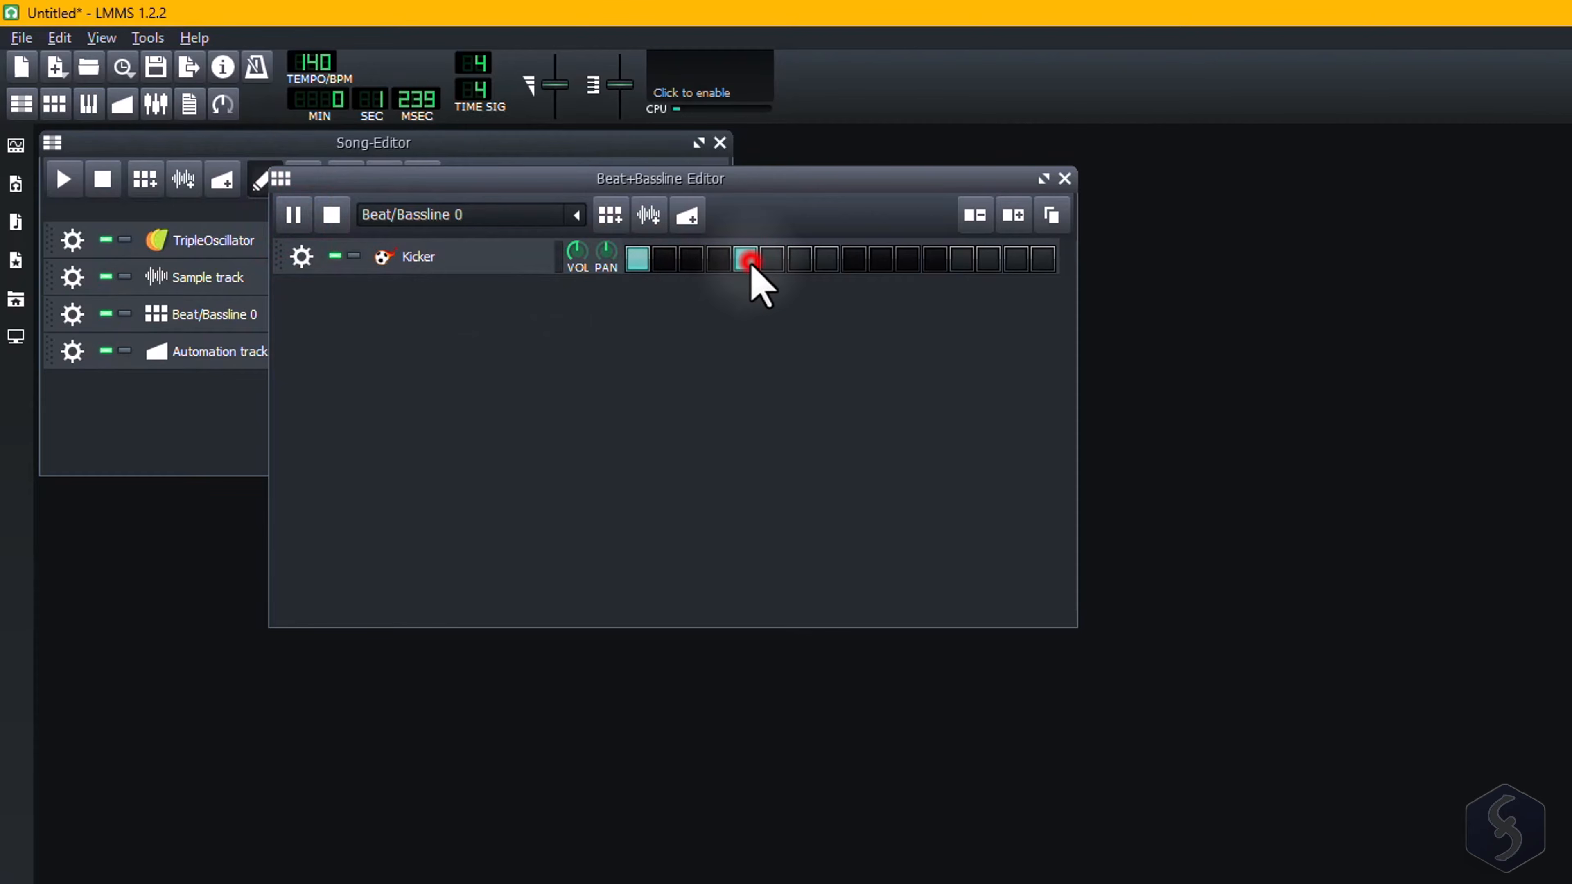
click(854, 259)
click(963, 259)
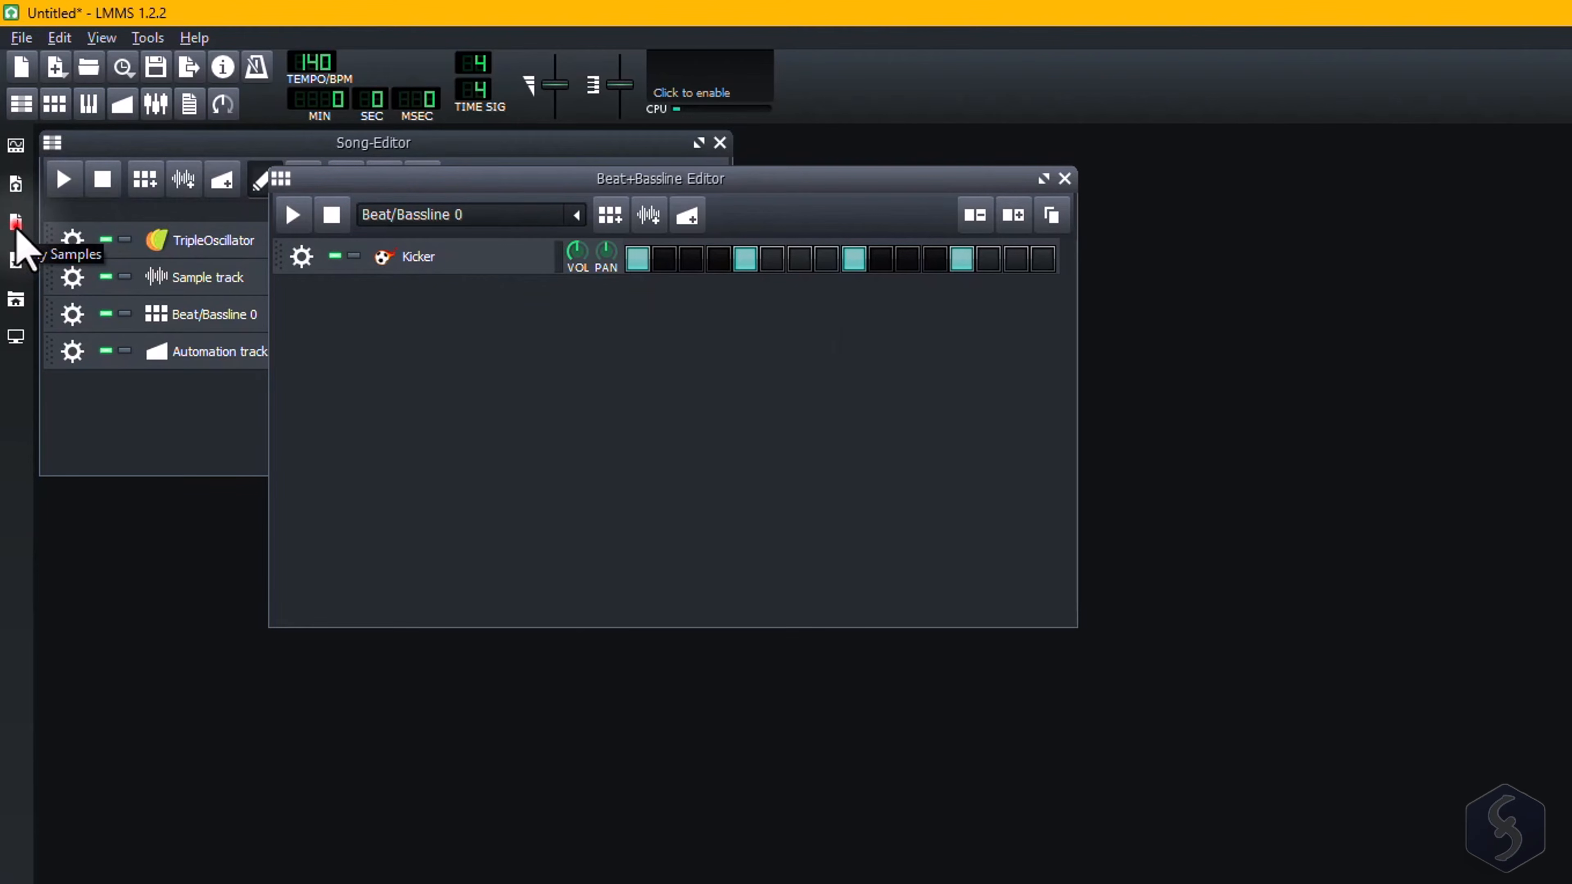
Preview samples in the basses folder of My Samples and add matrix1000_pluck01.ogg as a track in the Beat+Bassline Editor
click(16, 224)
click(52, 188)
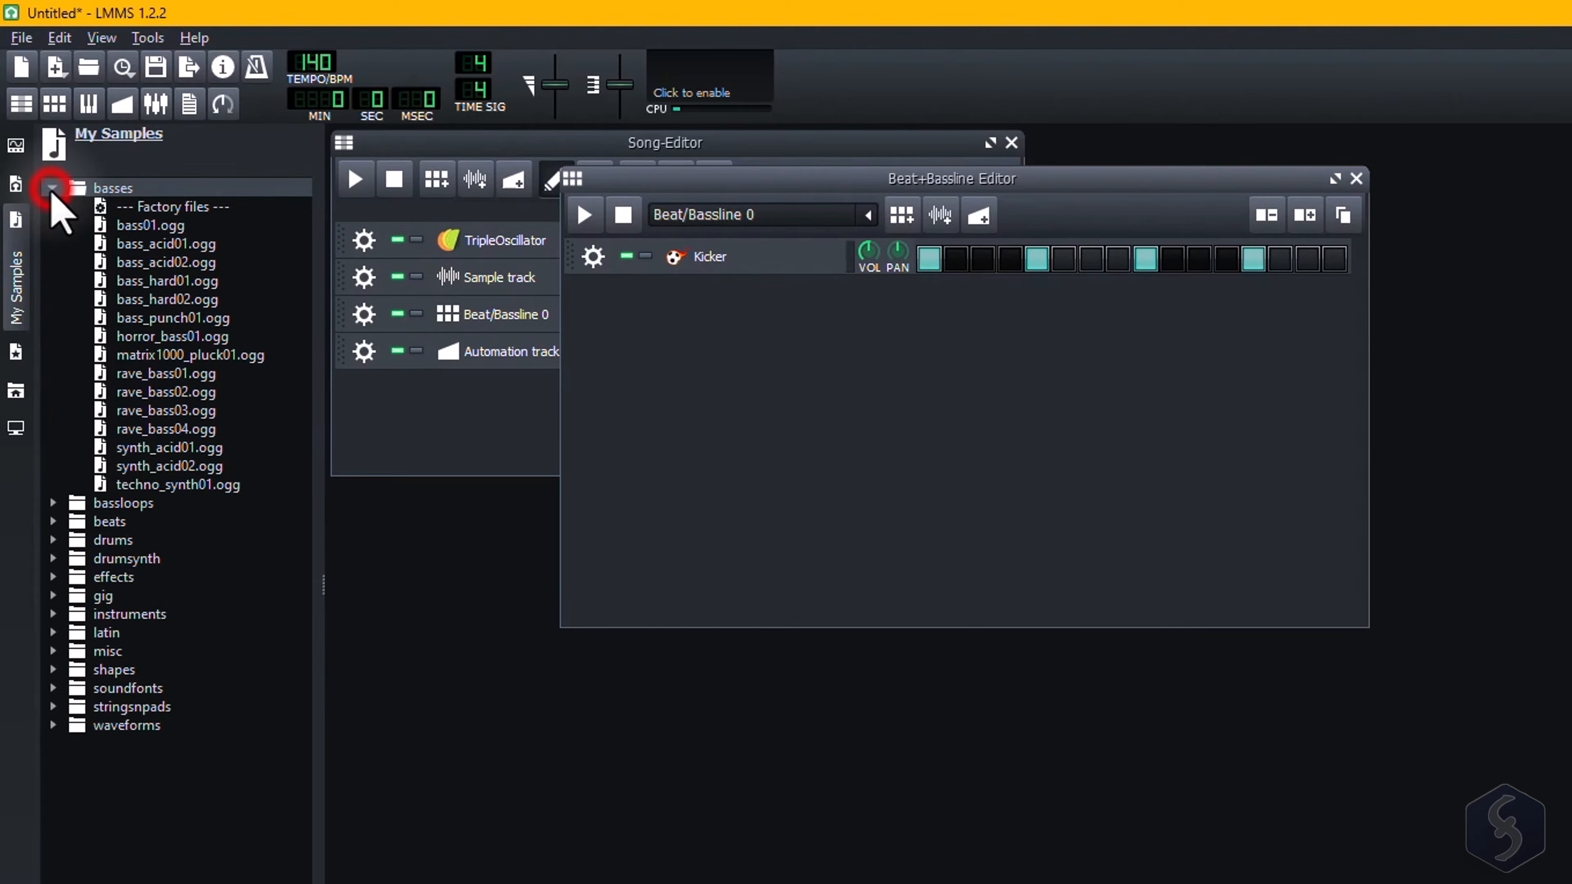
click(198, 285)
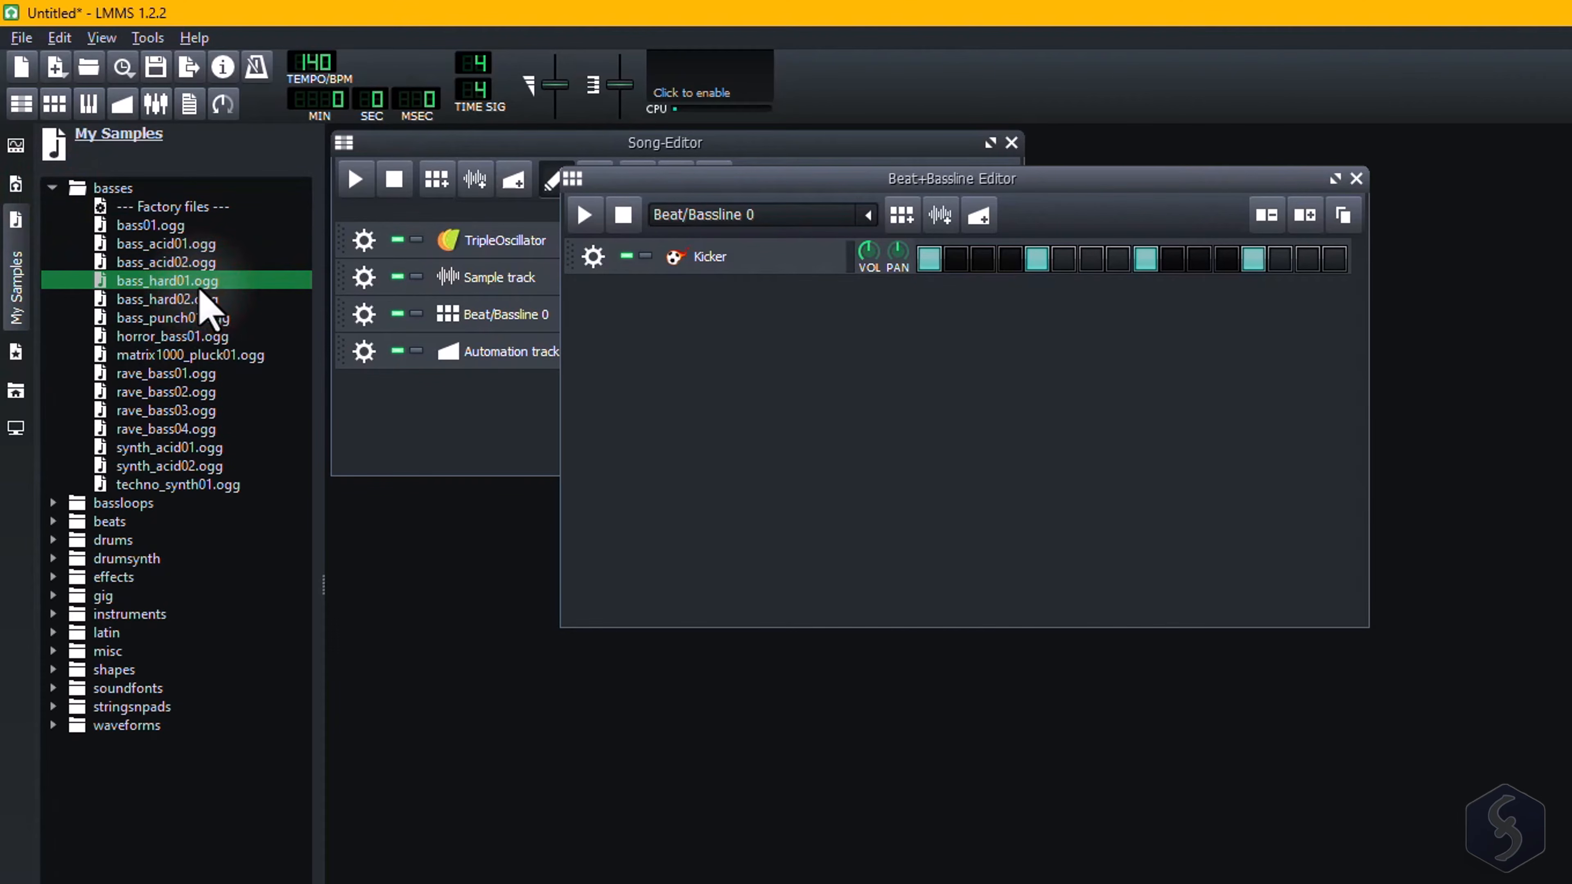
click(187, 357)
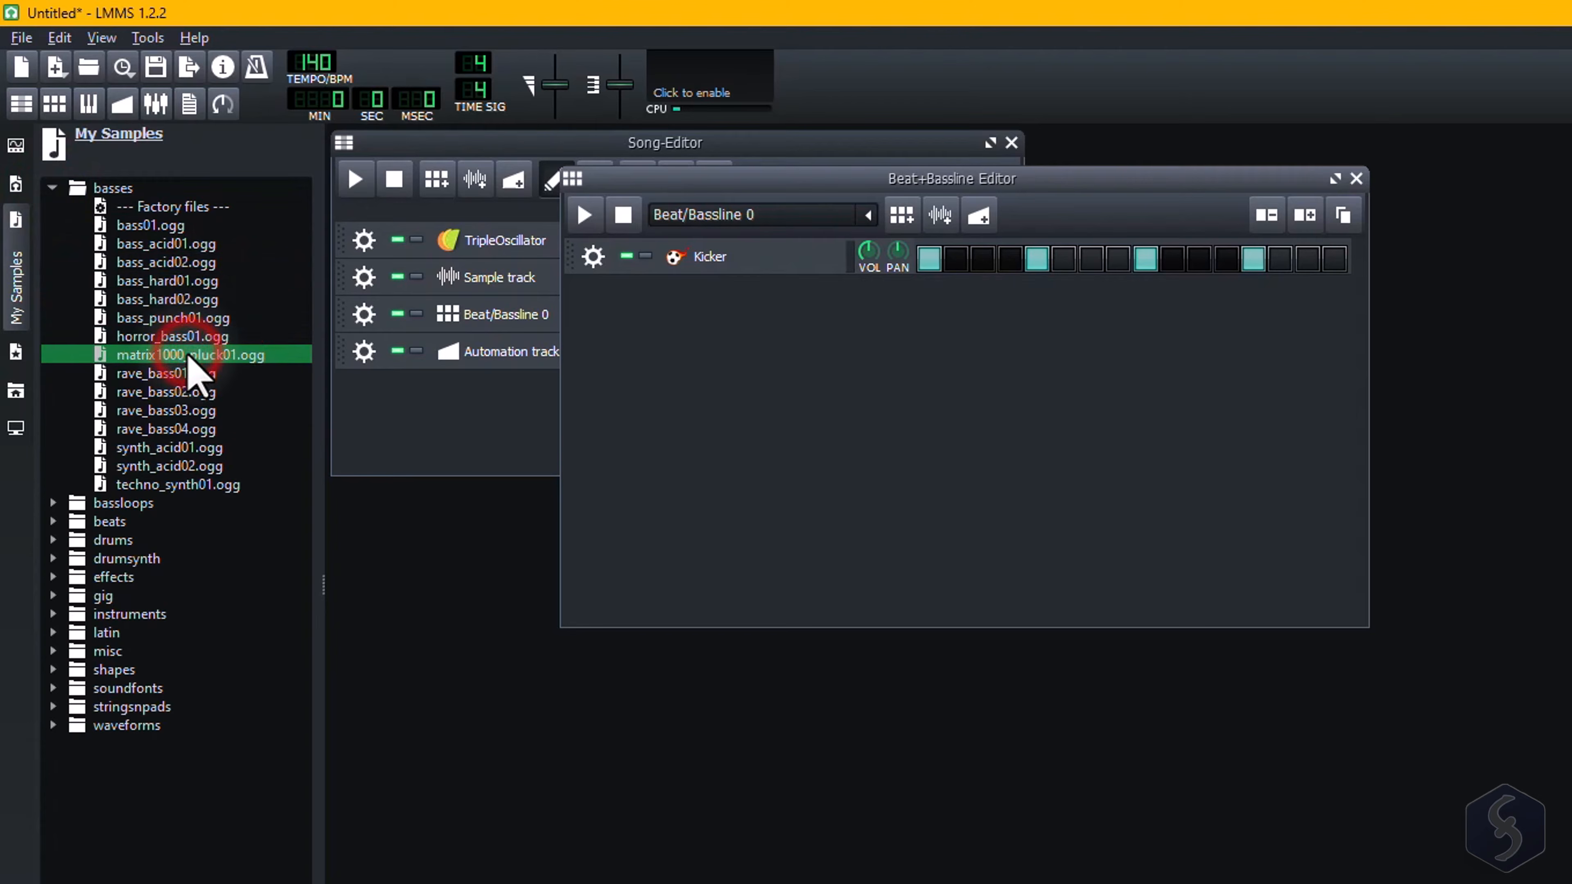
click(162, 392)
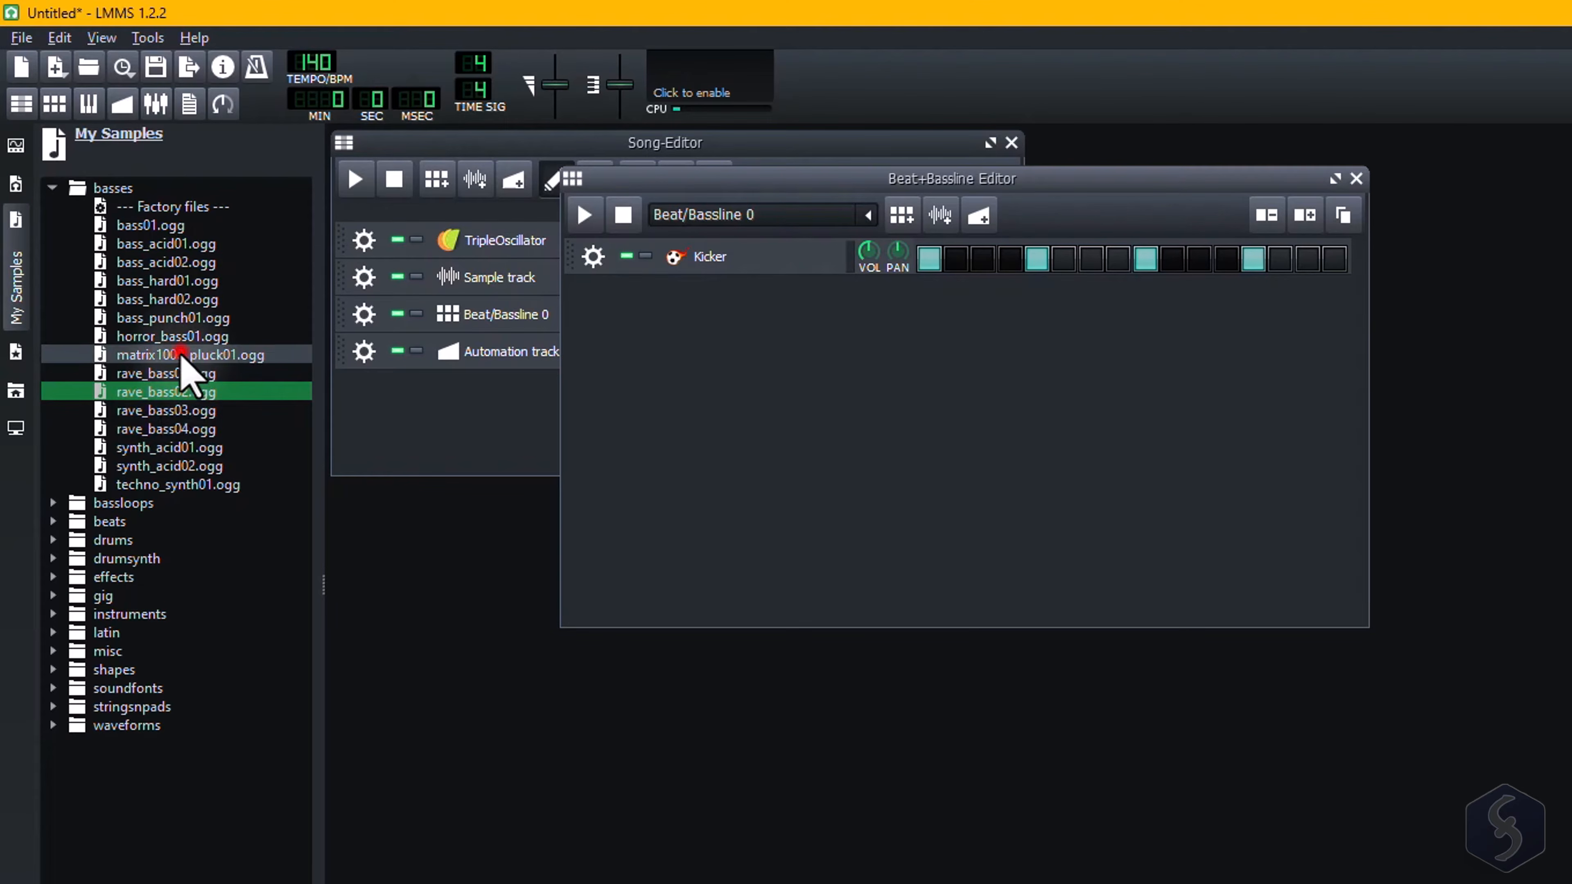
drag(173, 355, 712, 319)
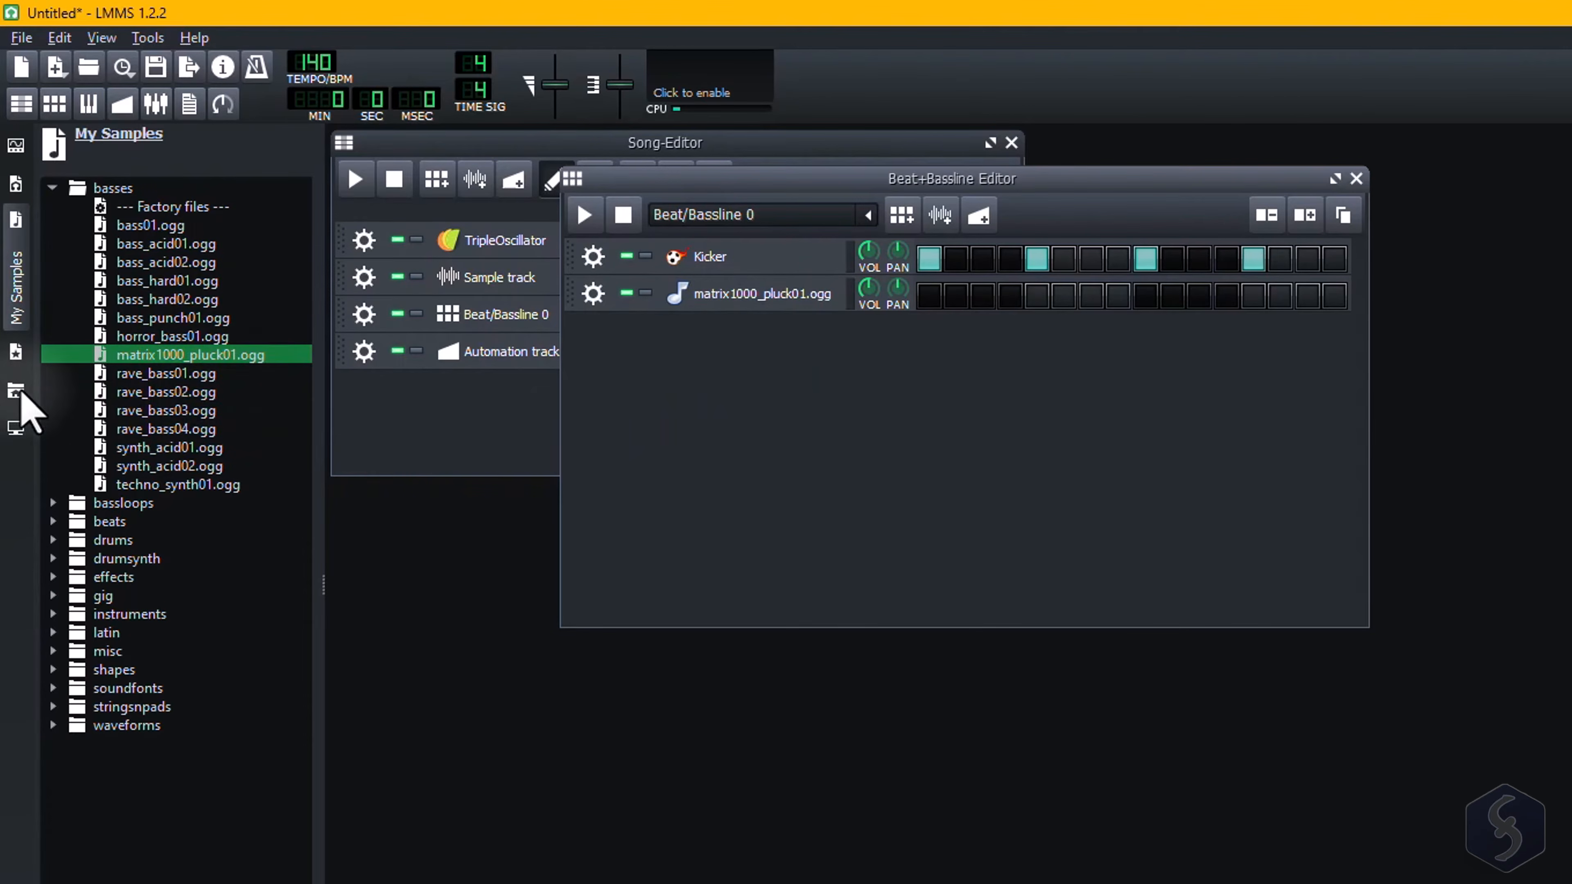
Browse the beats and drums sample folders and add kick_hardcore01.ogg and techno_bass01.ogg as tracks in the Beat+Bassline Editor
click(53, 521)
click(137, 578)
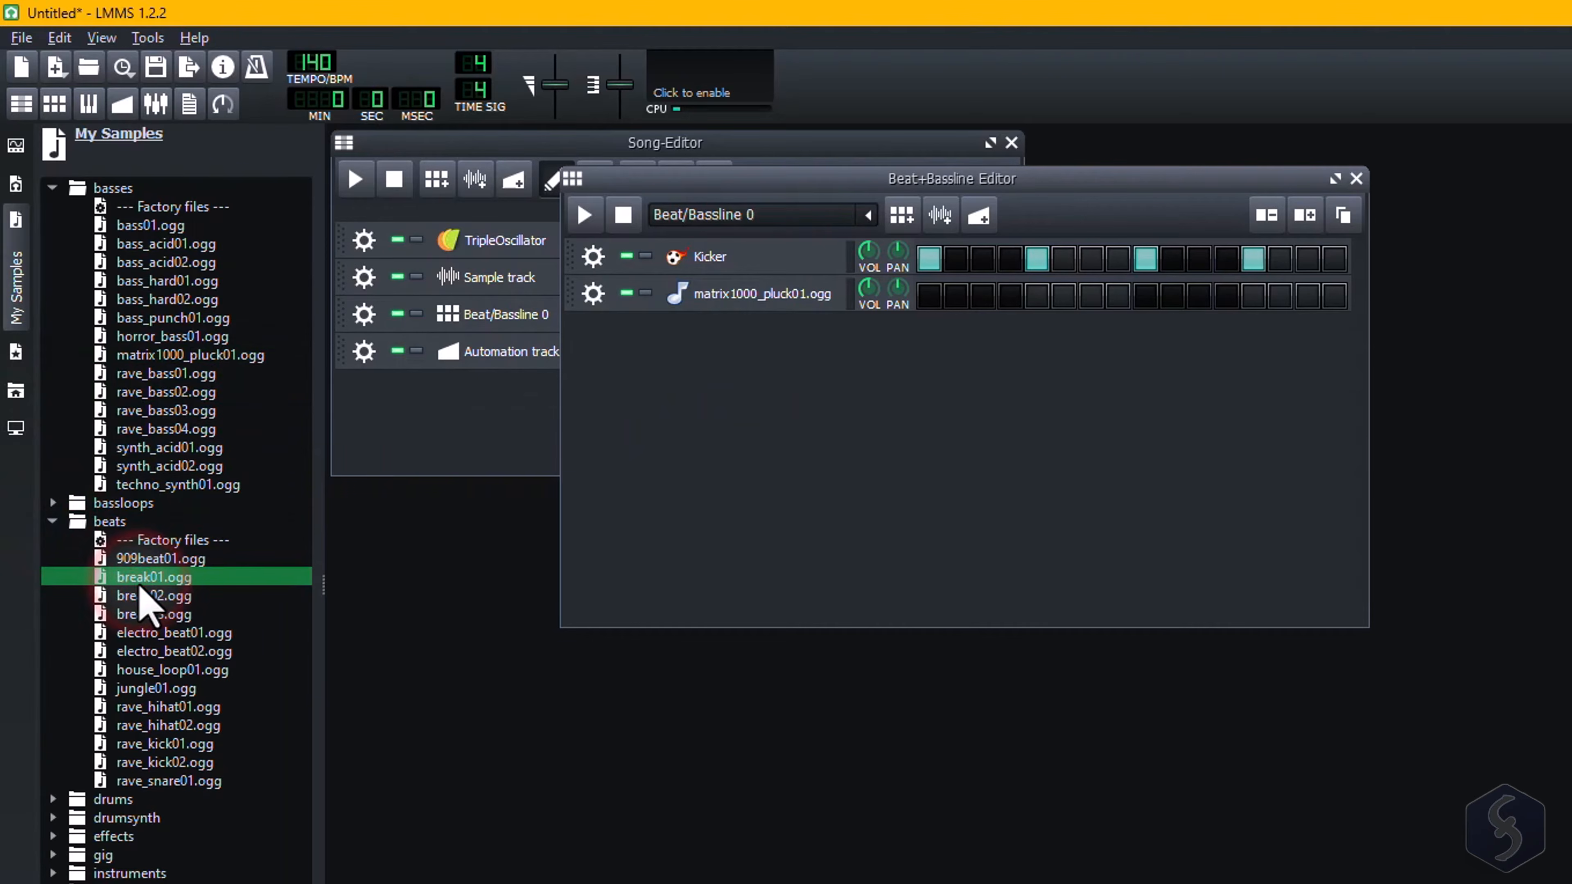
click(53, 799)
scroll(186, 805, down, 12)
click(195, 837)
drag(193, 726, 817, 368)
scroll(231, 624, down, 4)
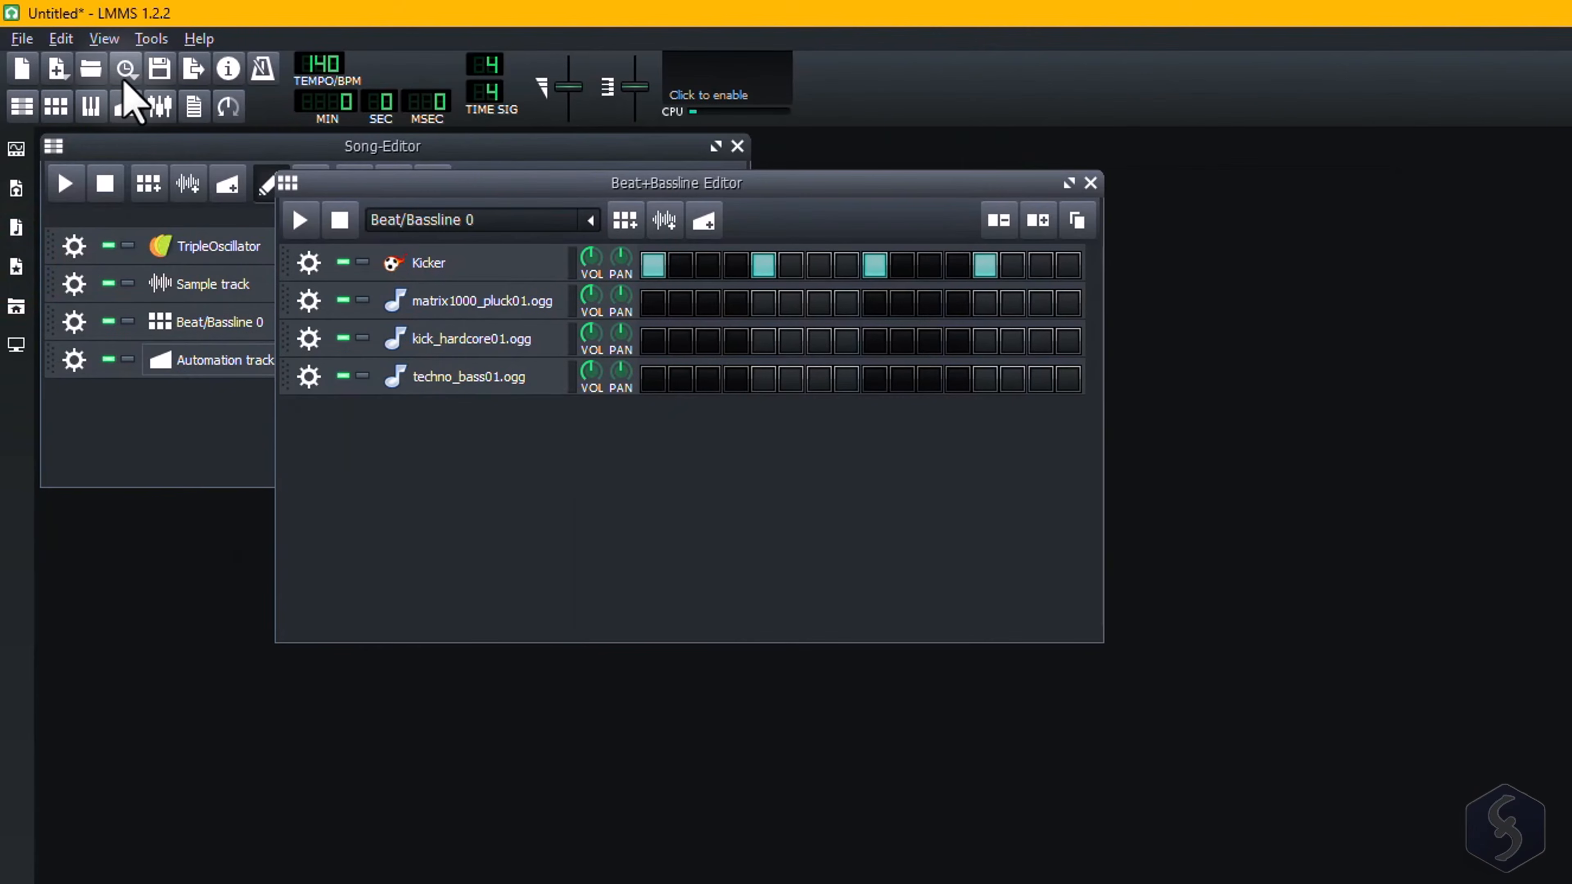
Open the program settings and show the folder paths
click(61, 38)
click(93, 133)
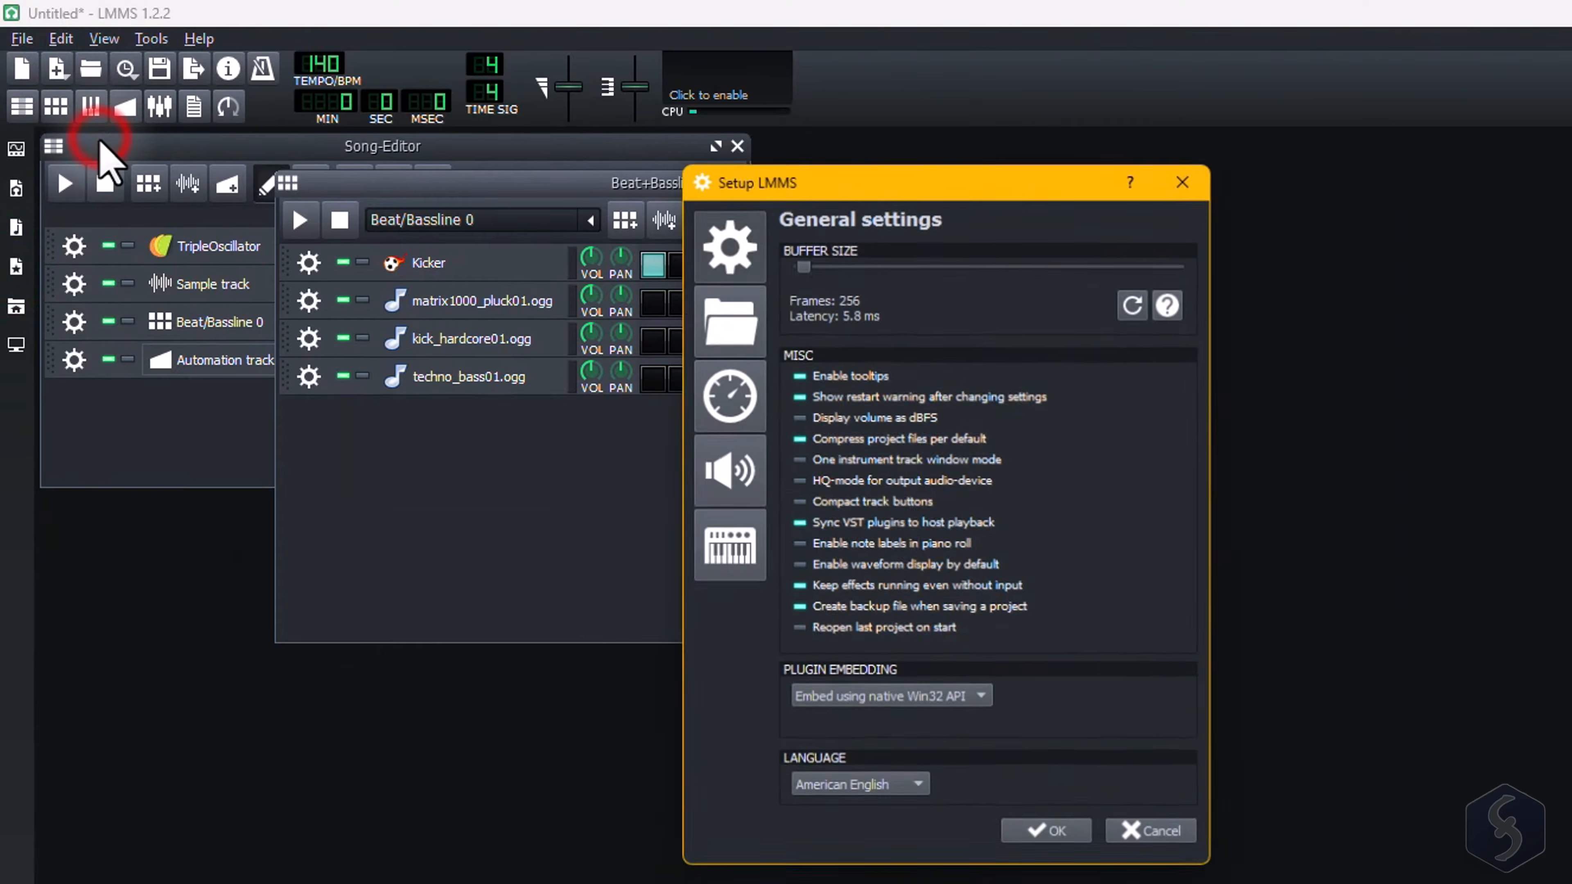
click(729, 322)
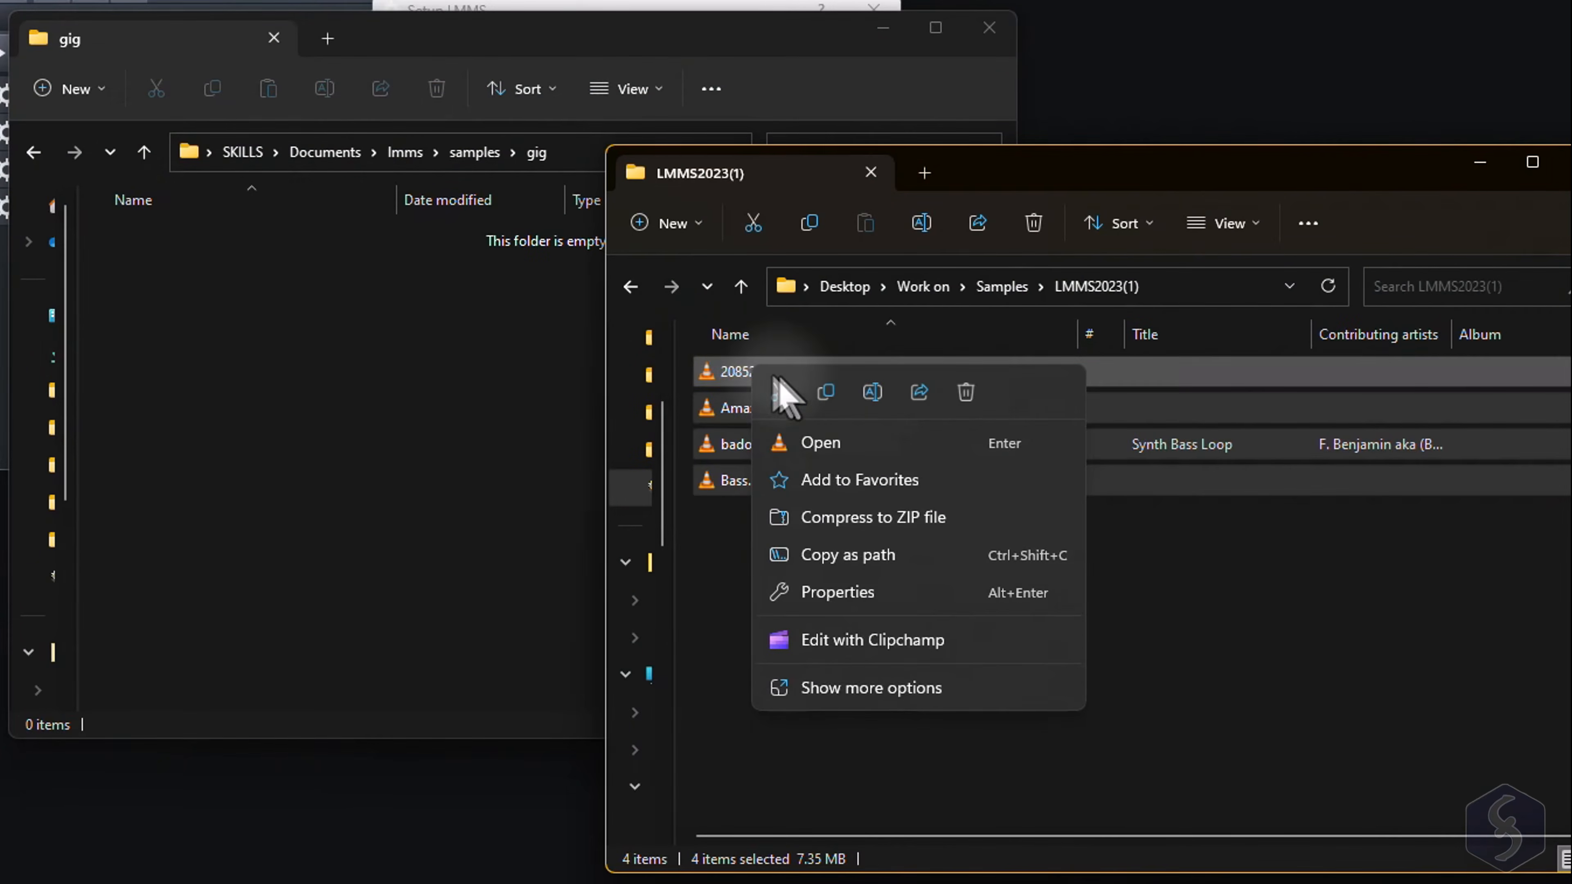
Copy the four audio files from the LMMS2023(1) folder into the gig subfolder of the lmms samples folder
click(830, 406)
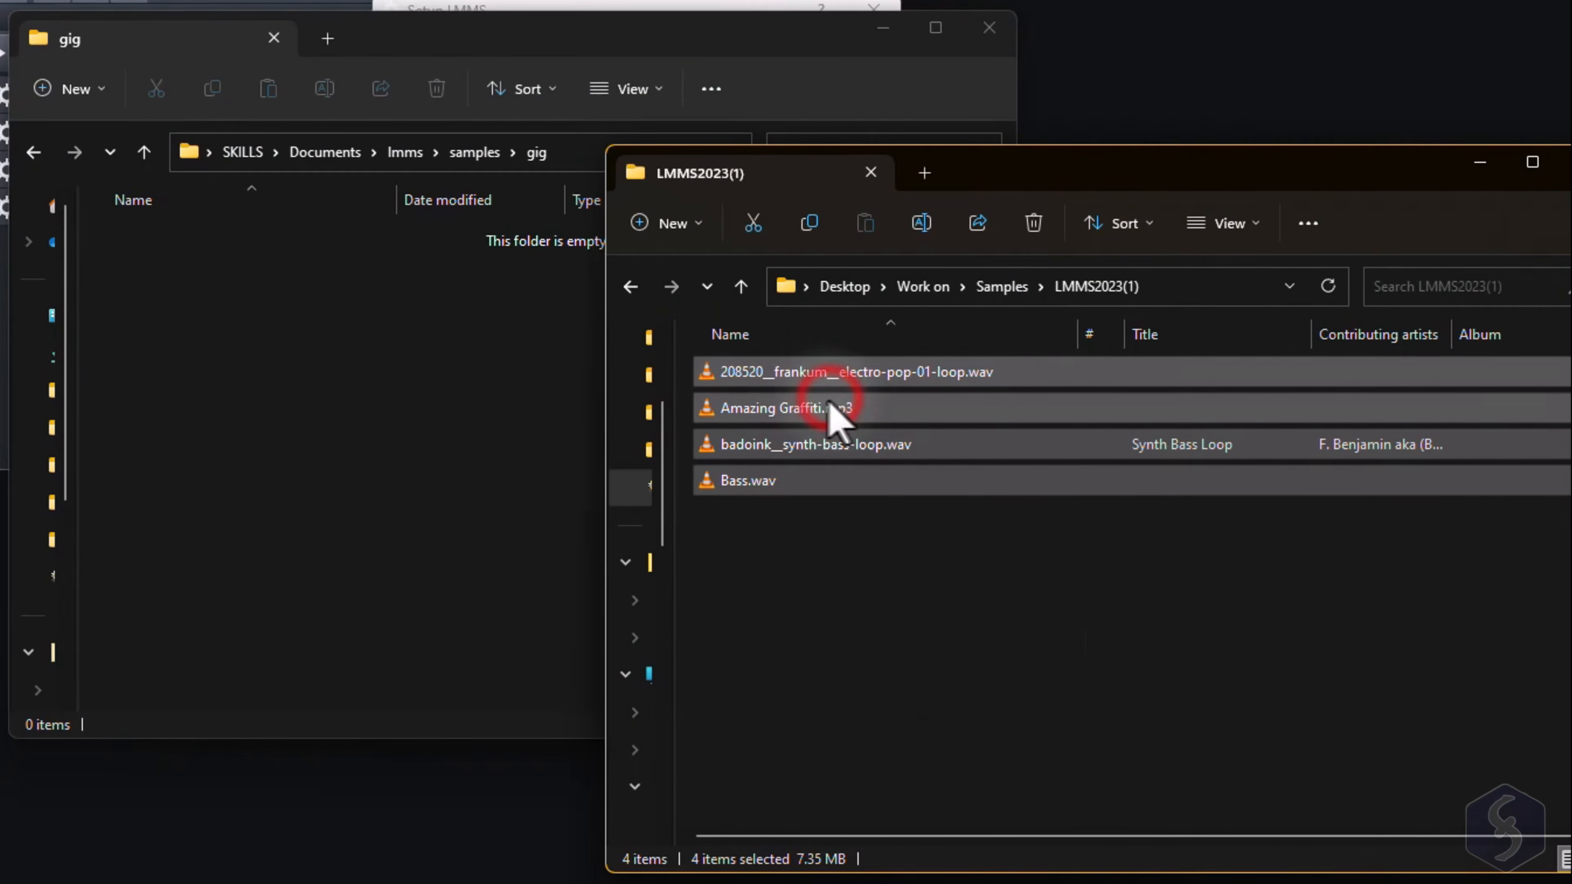
click(203, 322)
right_click(204, 312)
click(238, 340)
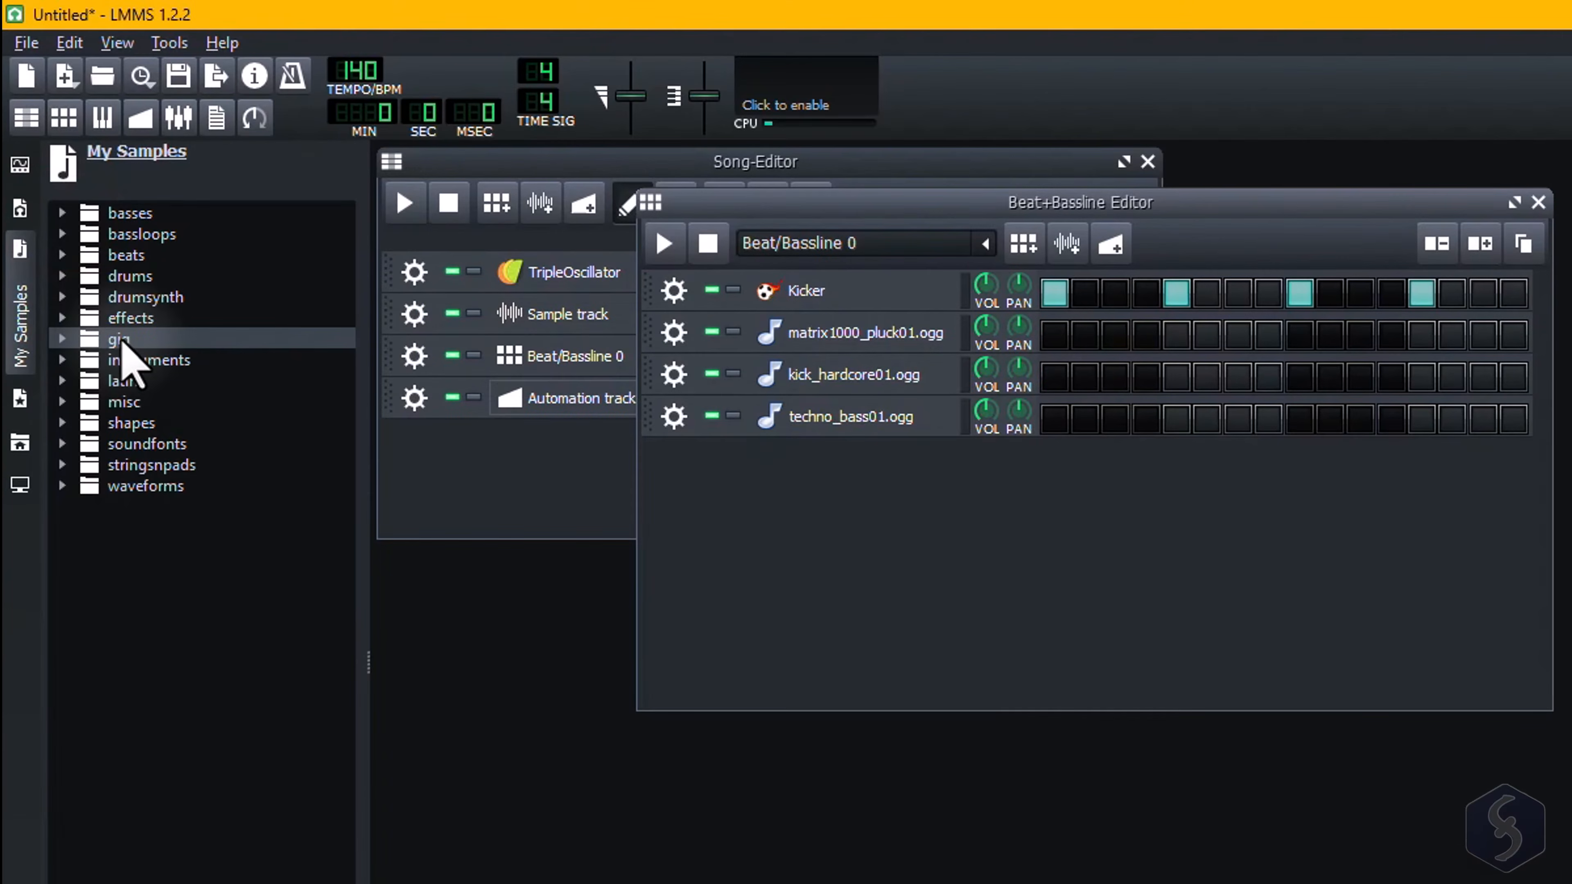
Add Bass.wav from the gig sample folder as a Beat+Bassline track, with only its first step active, and play the pattern
click(62, 338)
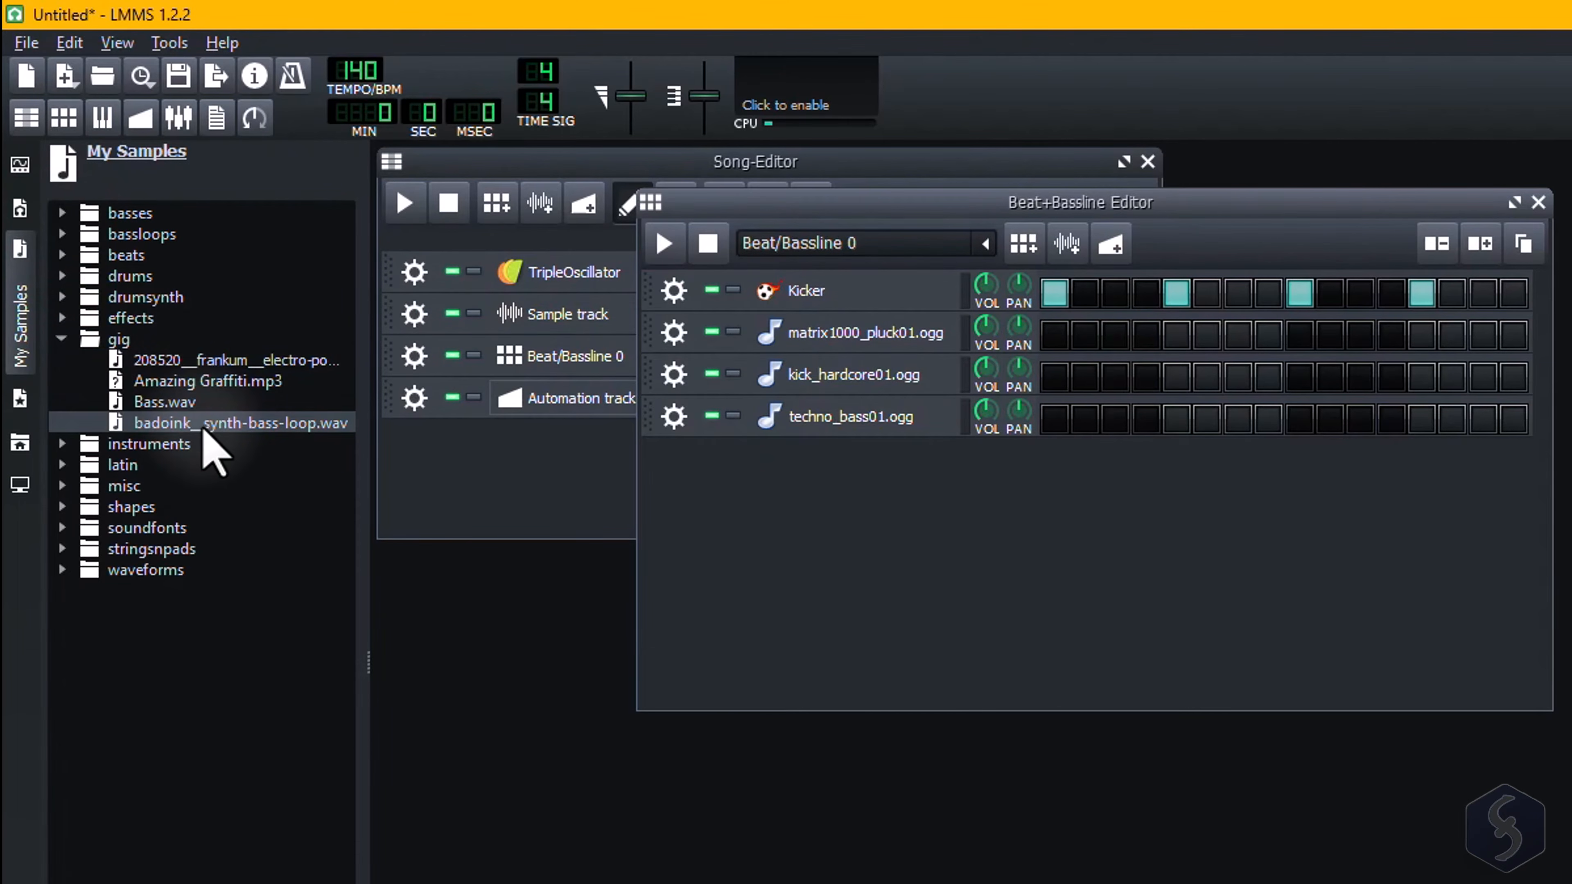
click(184, 406)
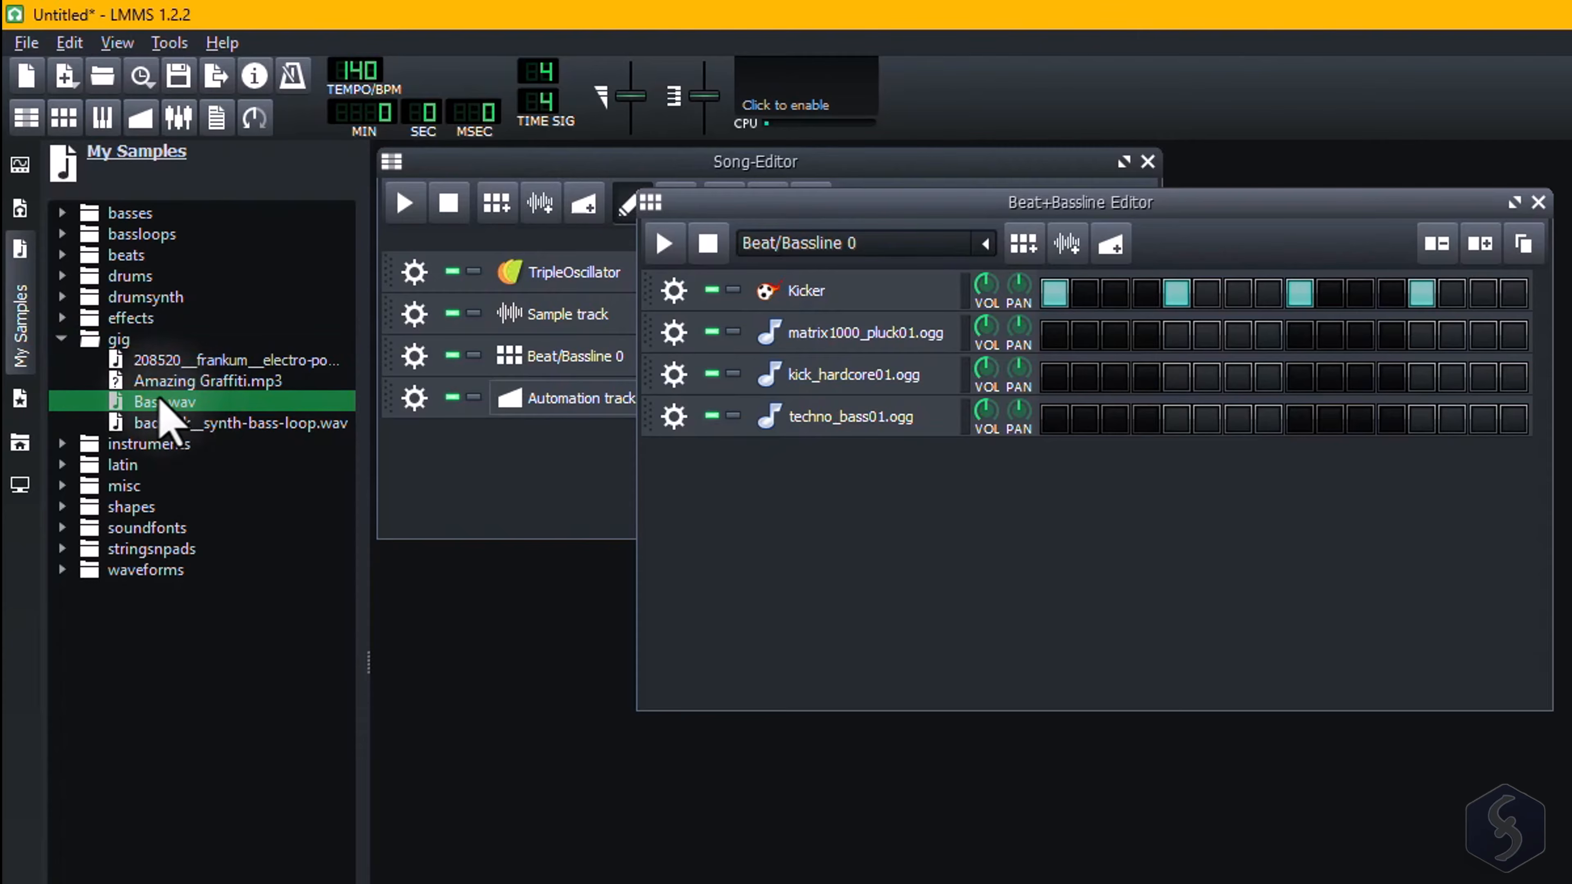
drag(167, 423, 905, 523)
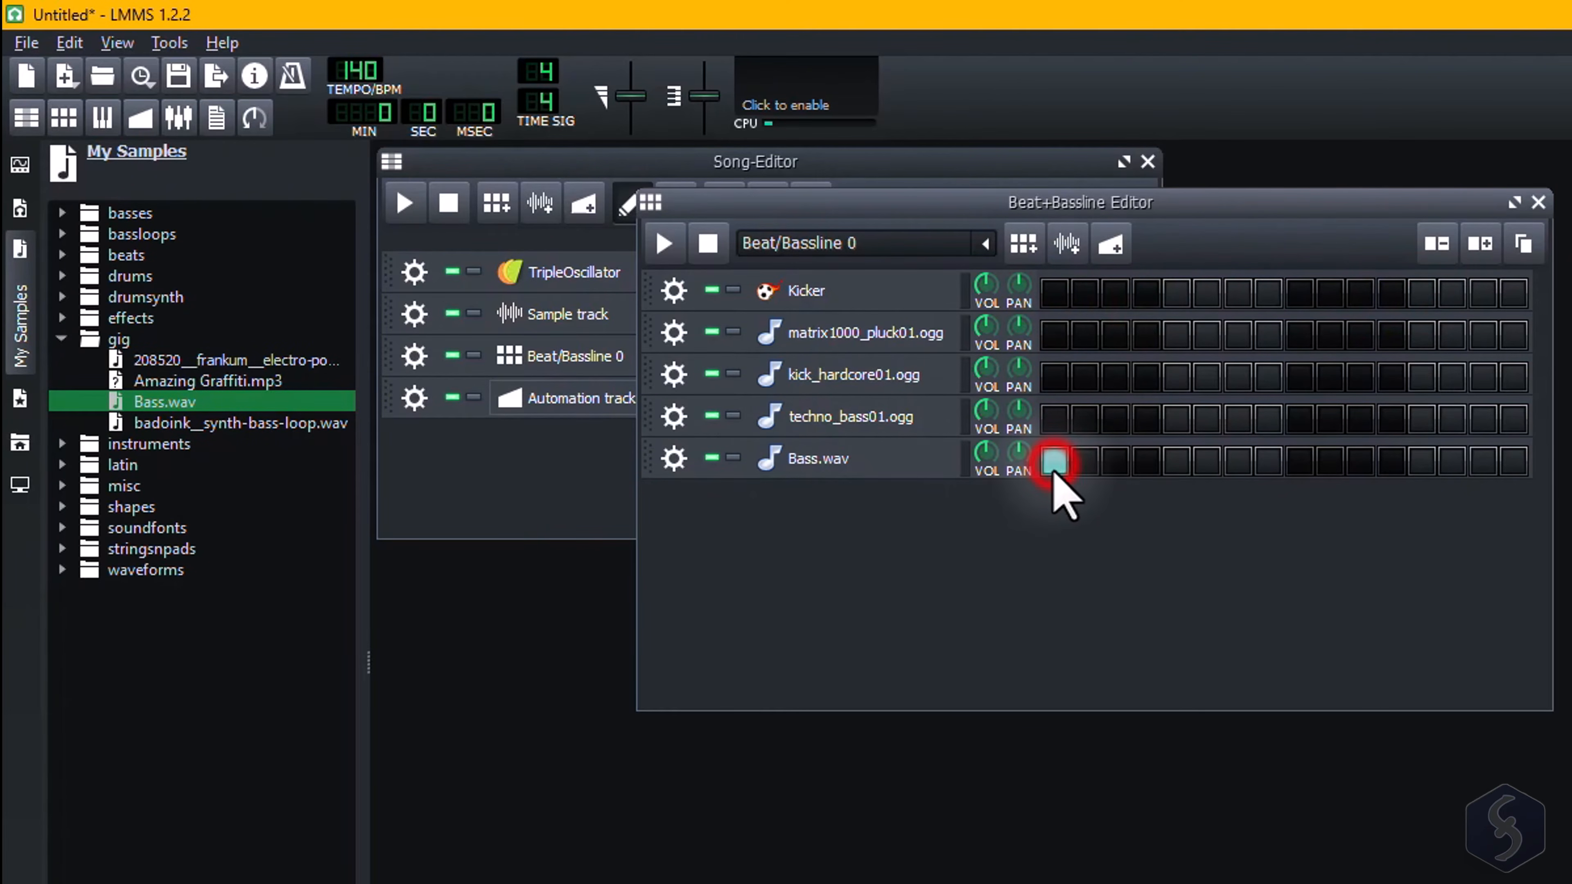
click(664, 243)
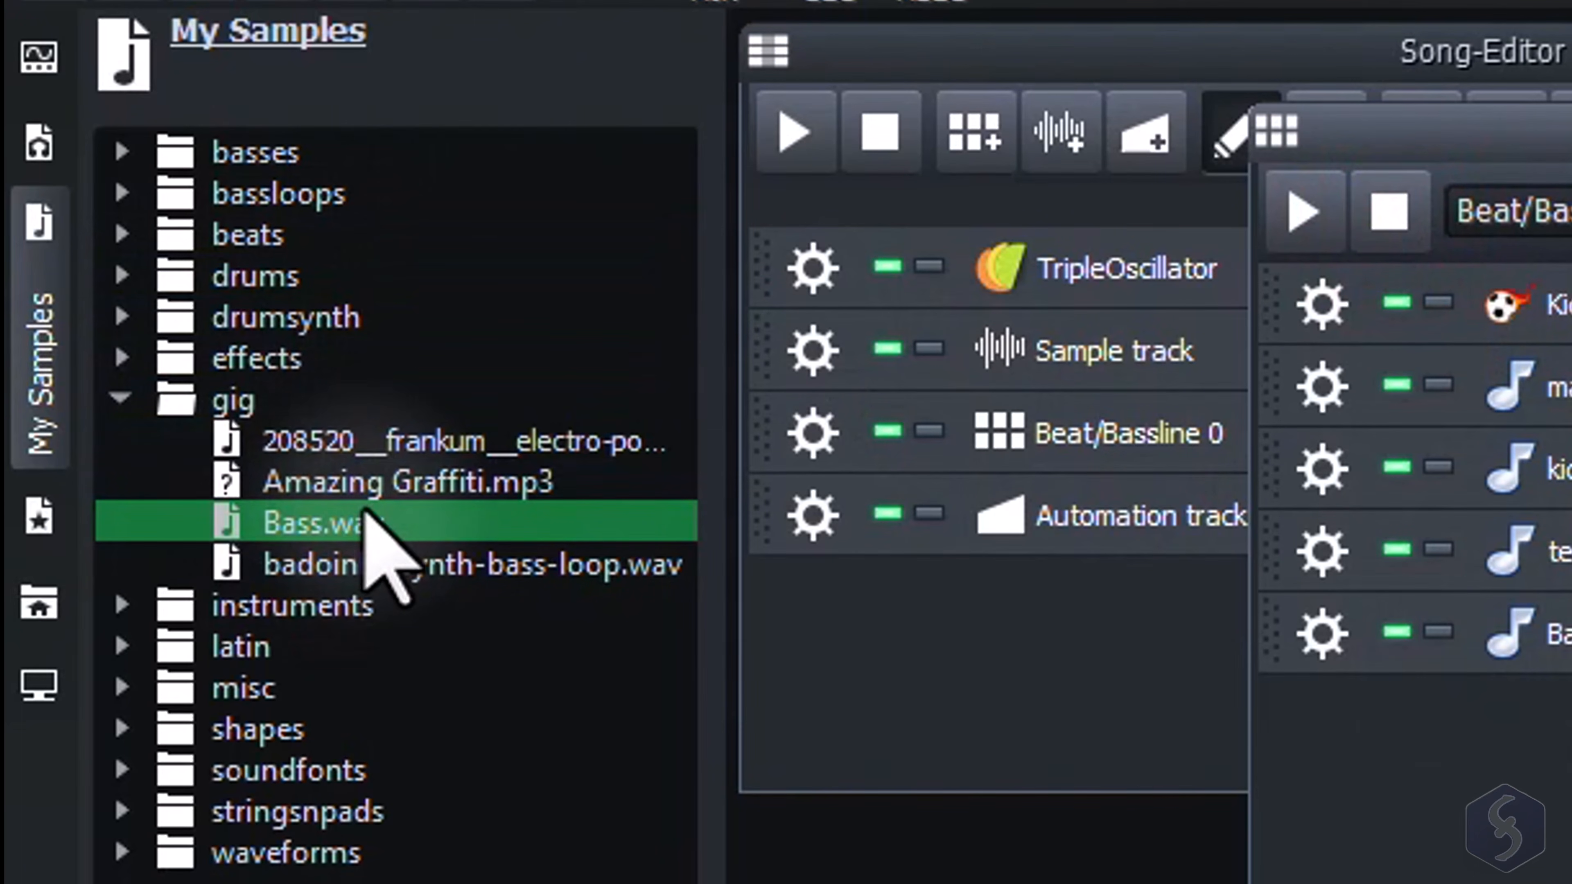
click(370, 478)
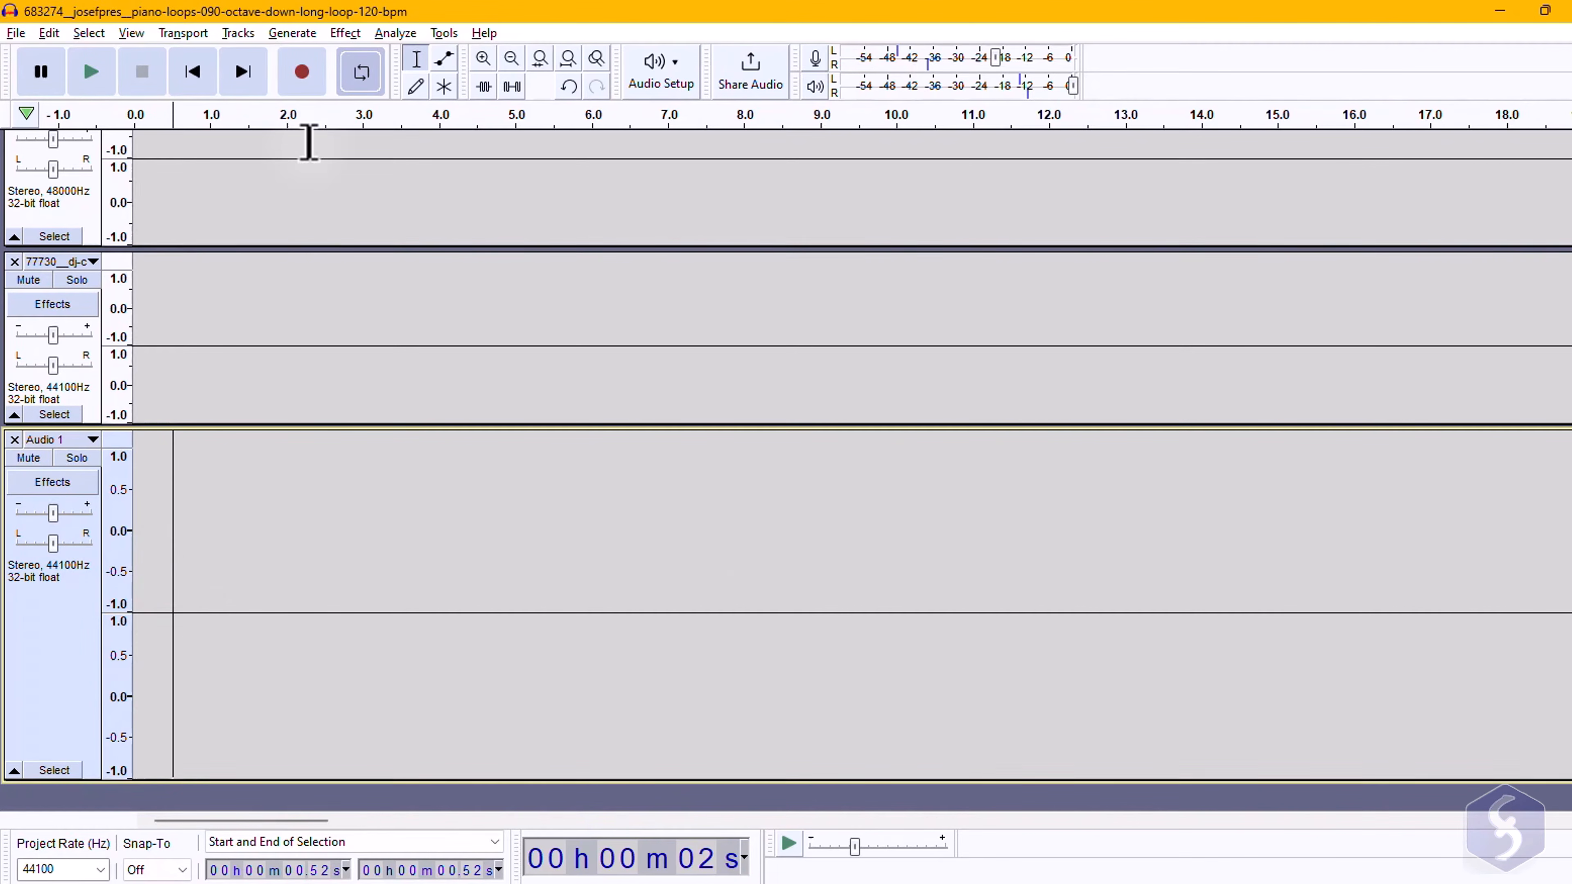
Switch to Audacity and start recording audio
click(297, 78)
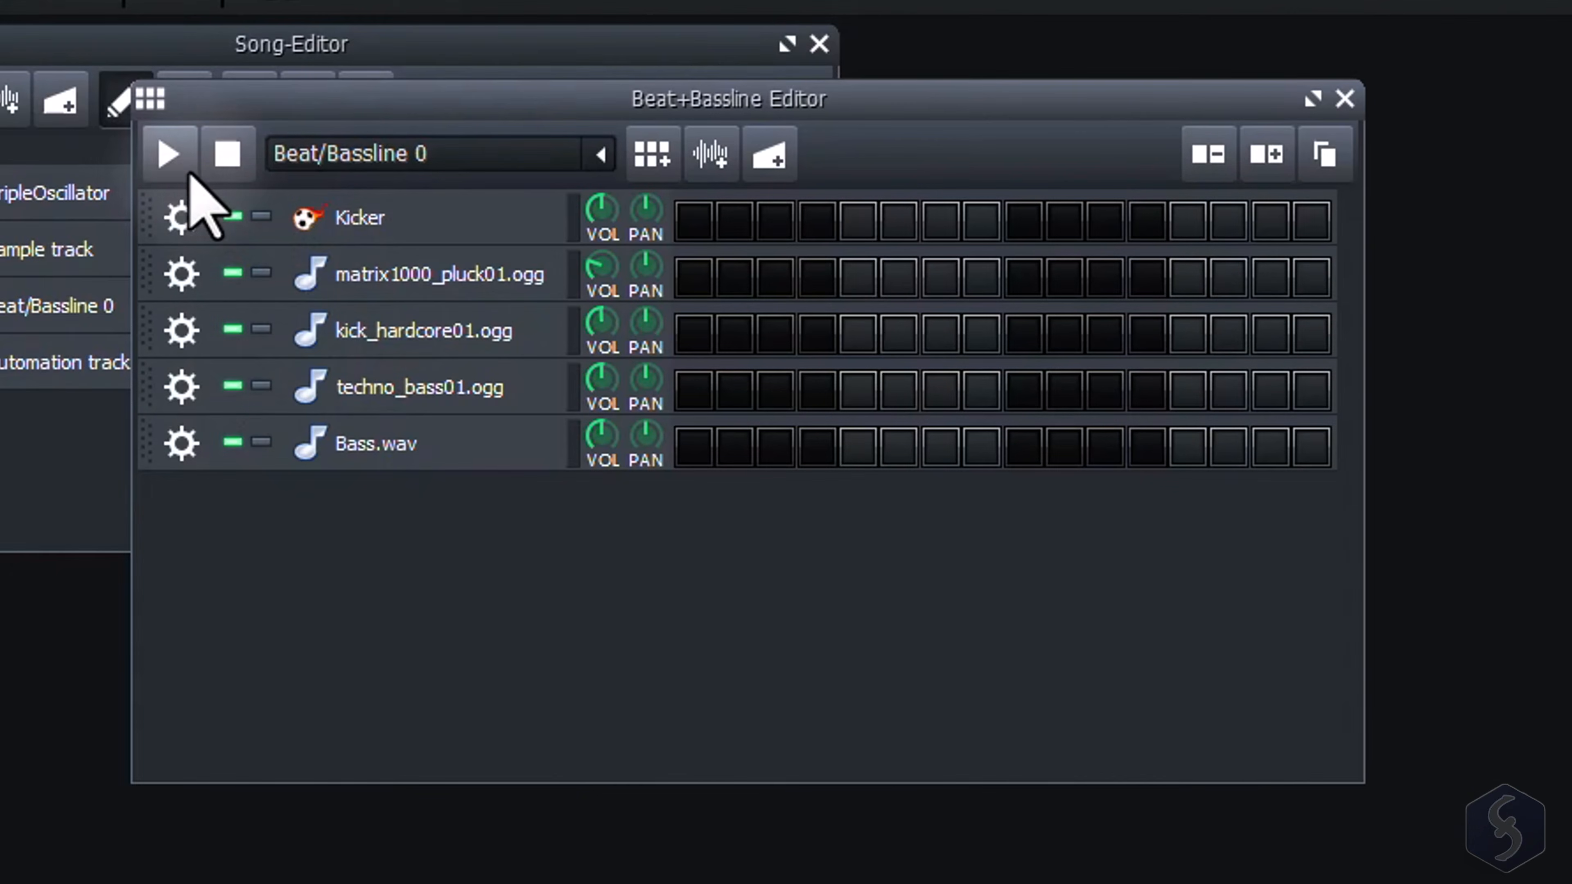
Solo the techno_bass01.ogg track in the Beat+Bassline Editor and activate its second and third steps while the pattern plays
click(167, 156)
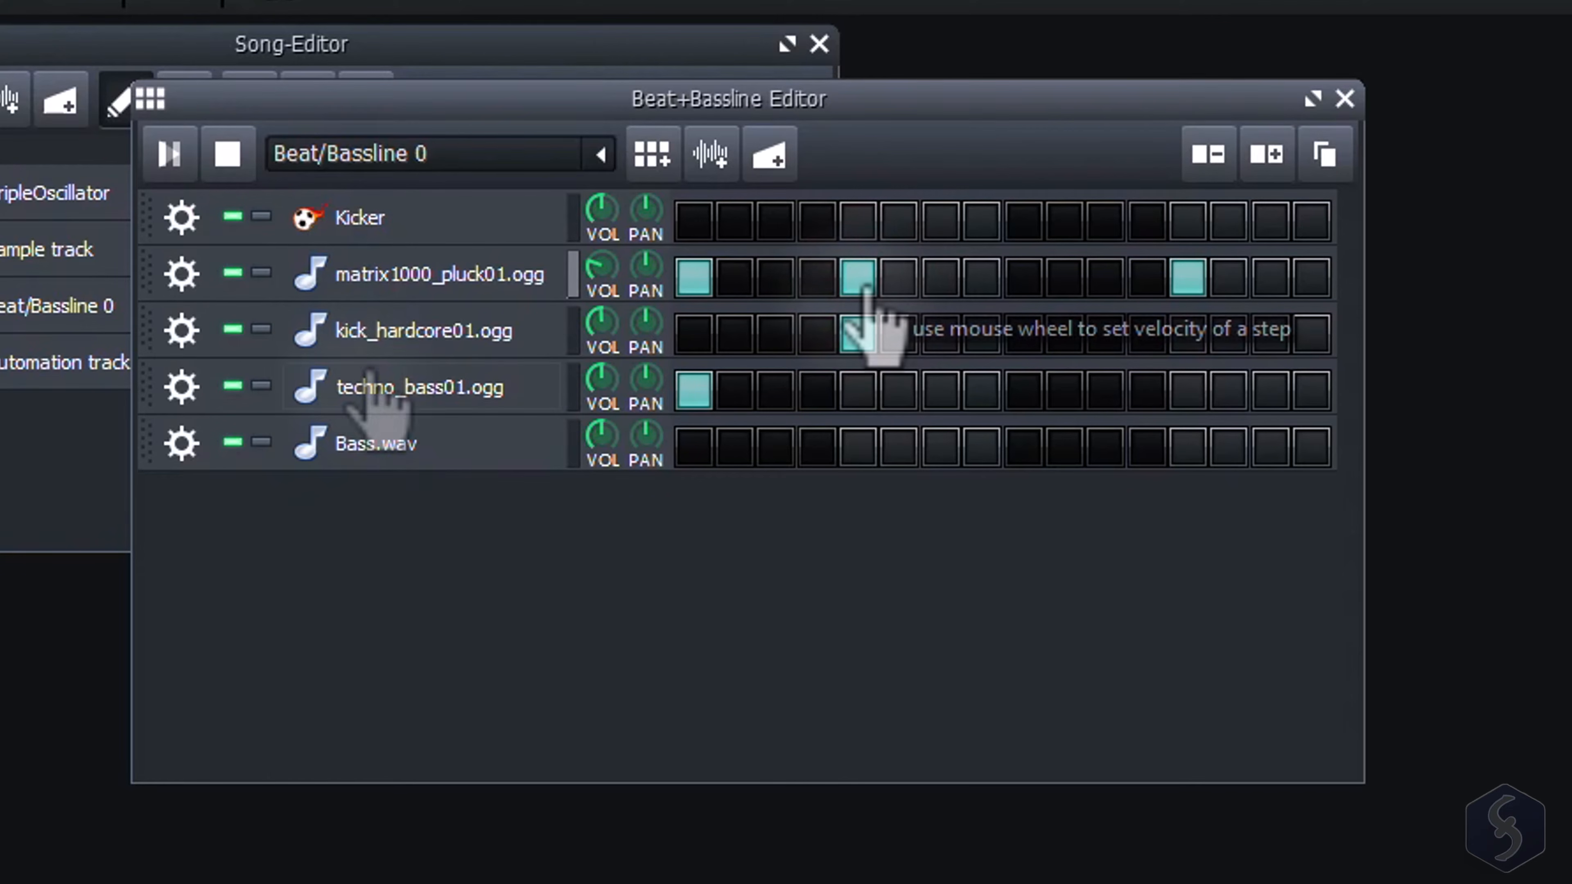
key(space)
click(260, 386)
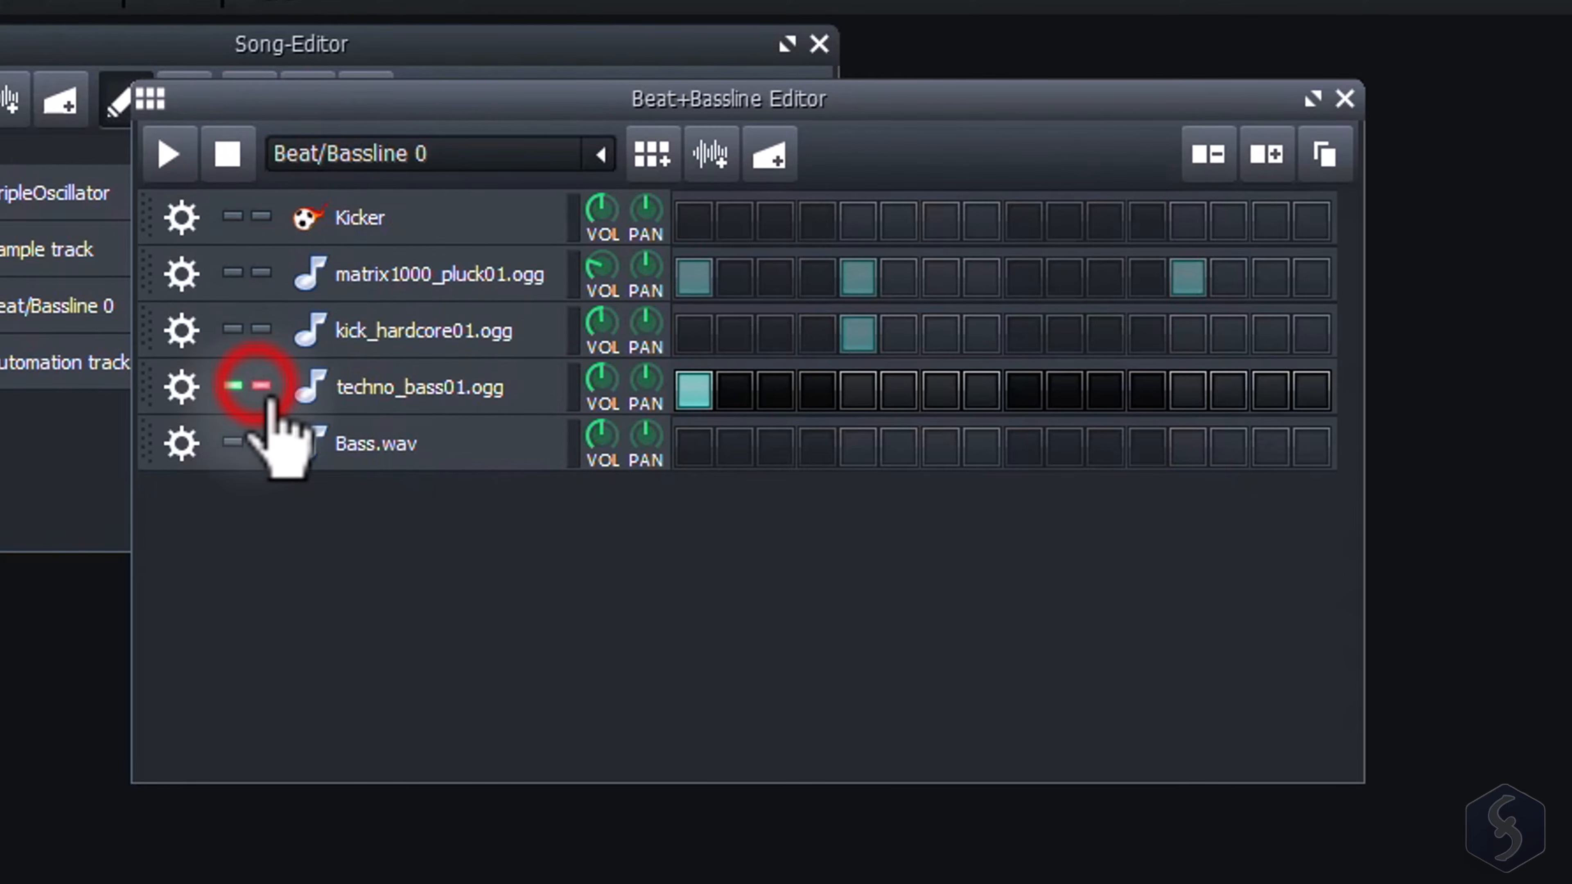
key(space)
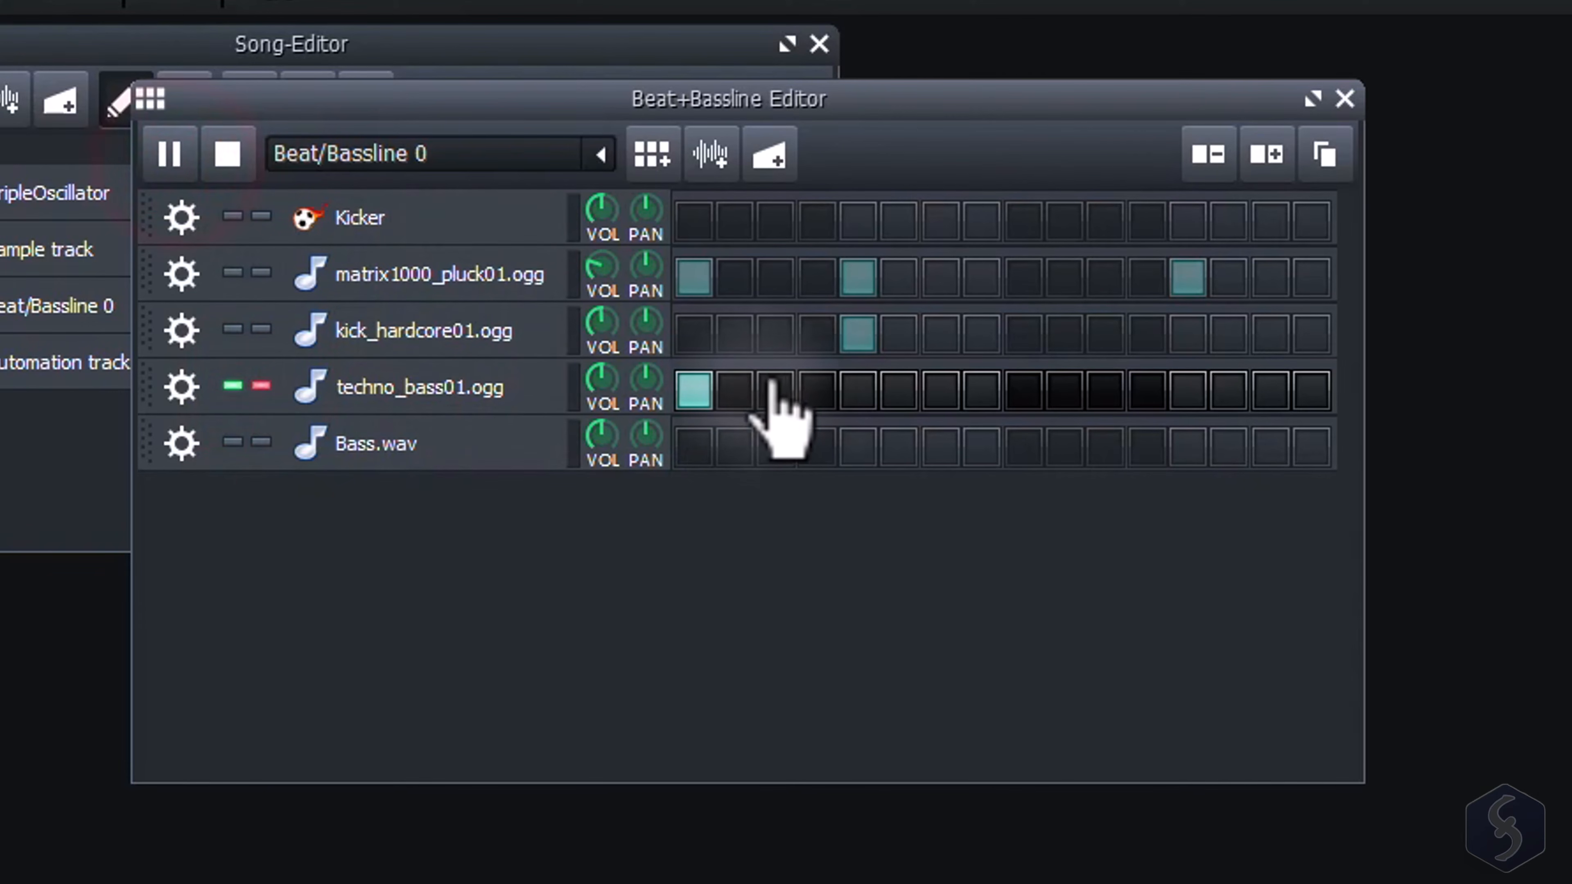
click(736, 390)
click(775, 390)
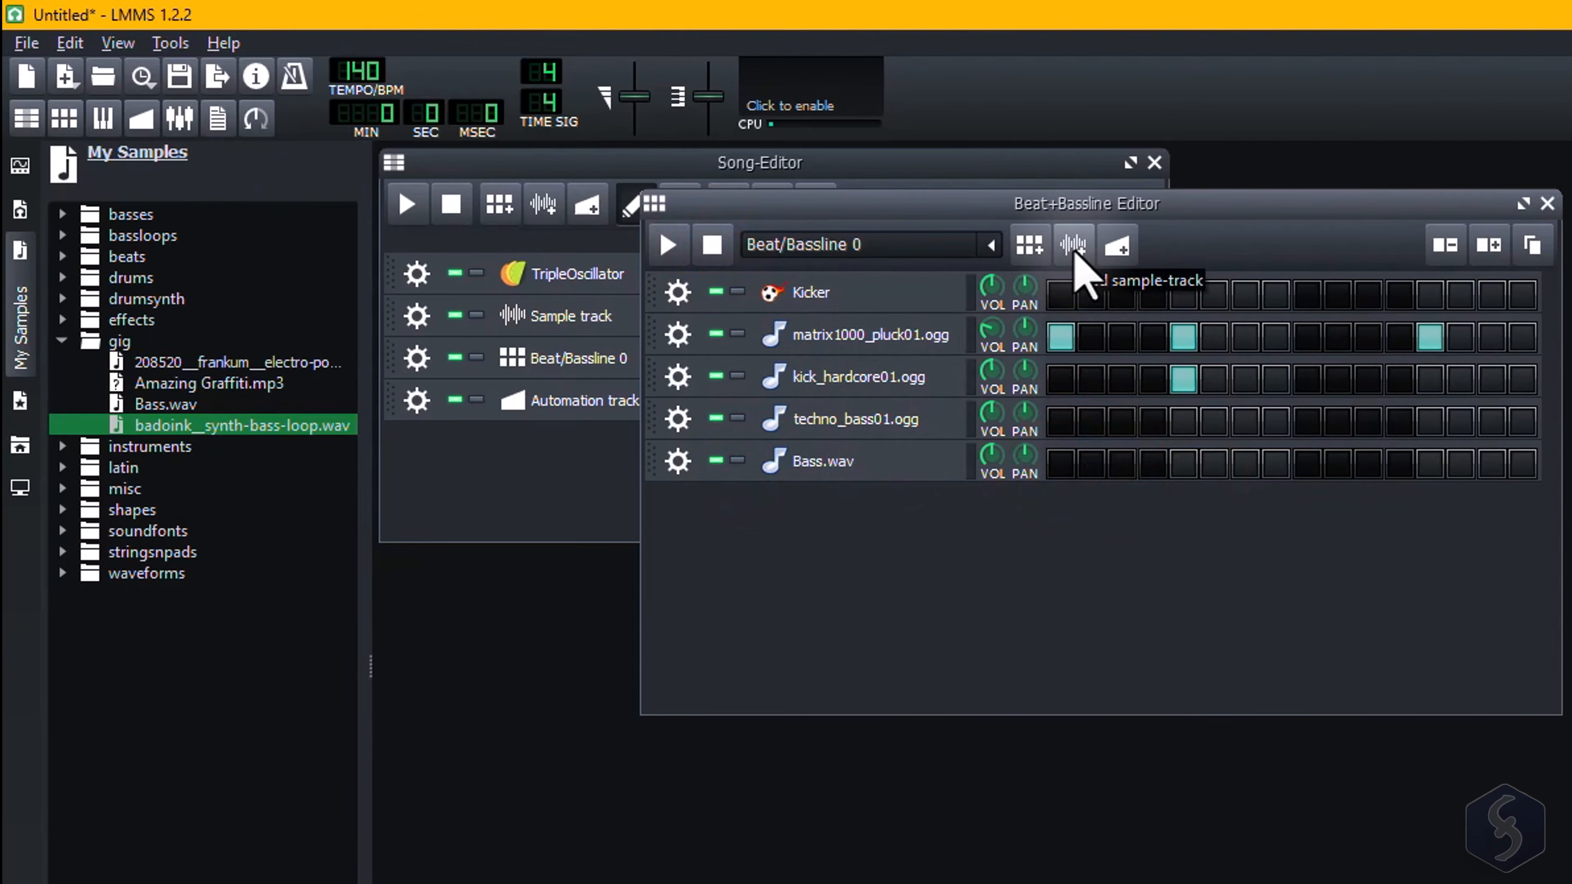
Add a sample track to the Beat+Bassline Editor, place Bass.wav from the gig folder in it, and solo it
click(1075, 249)
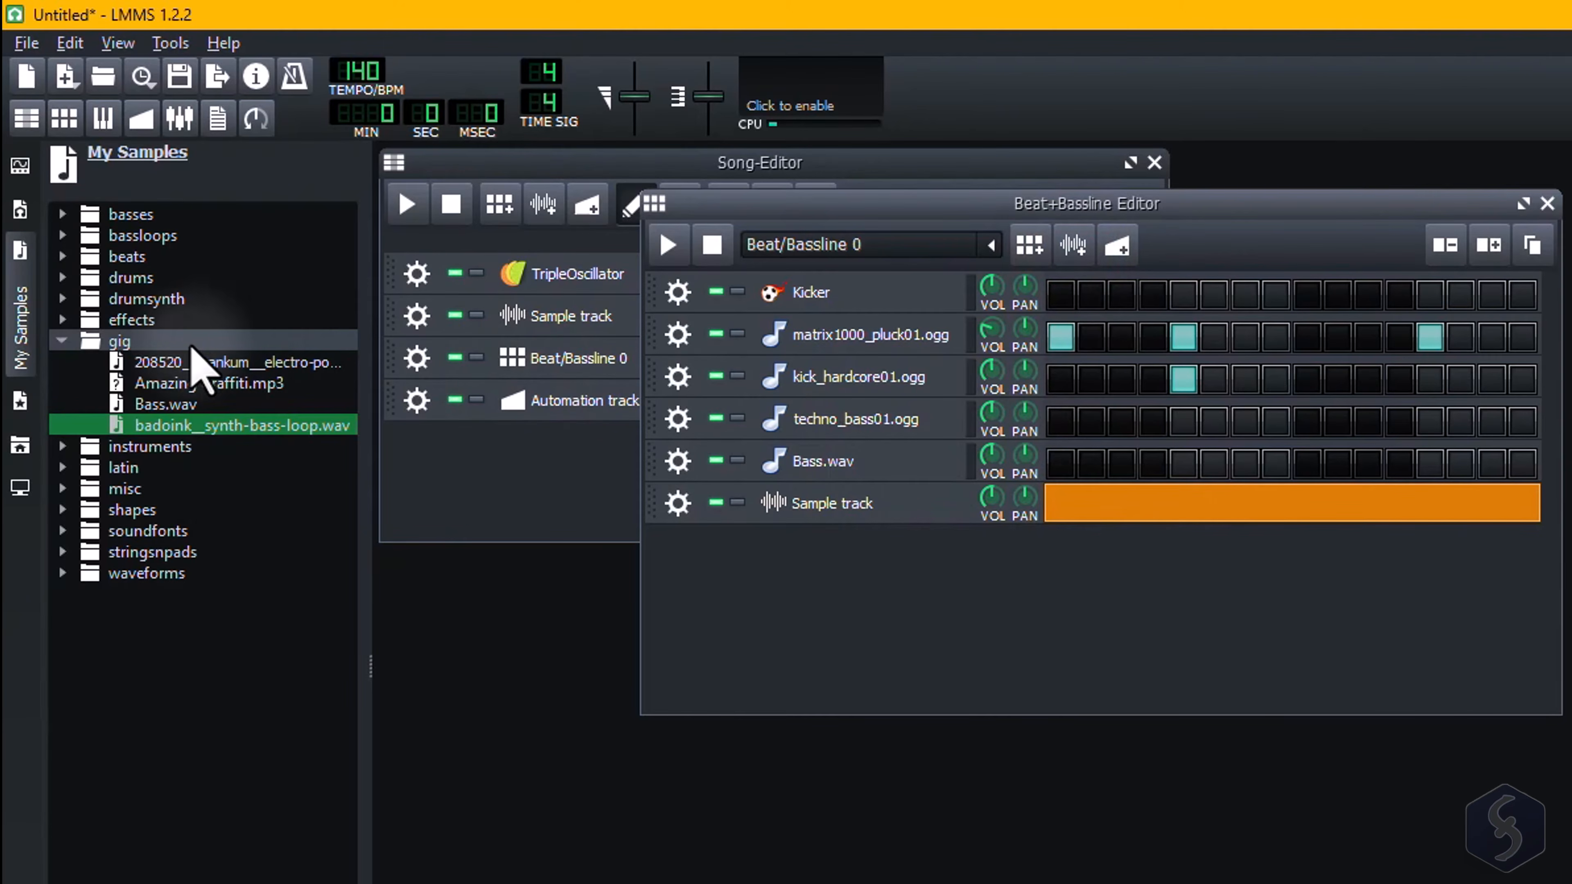
click(165, 404)
drag(165, 404, 1125, 514)
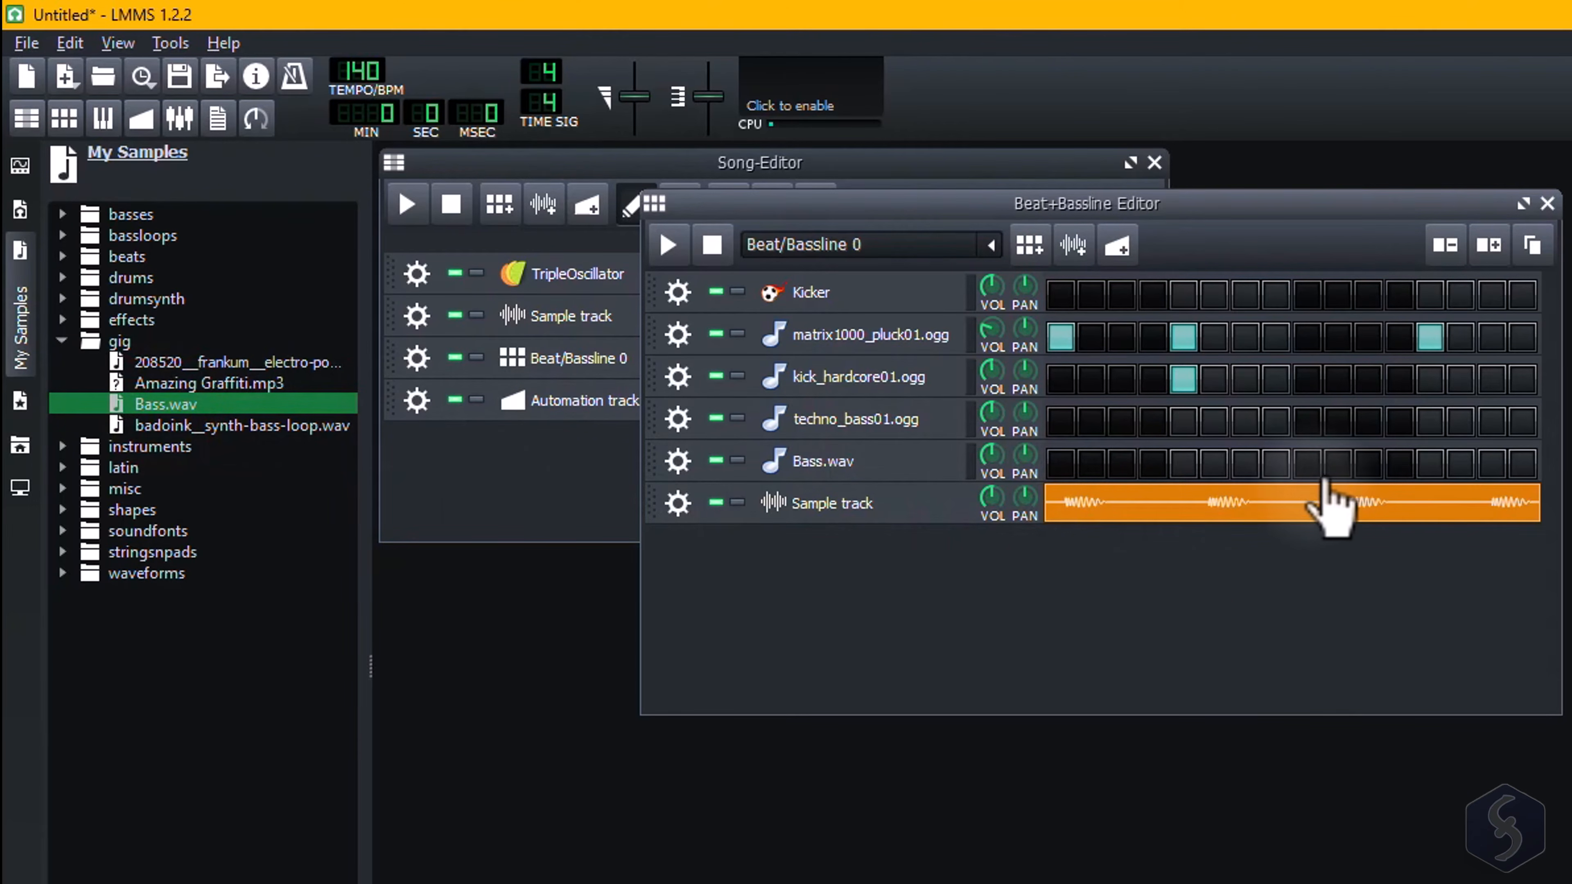
click(738, 502)
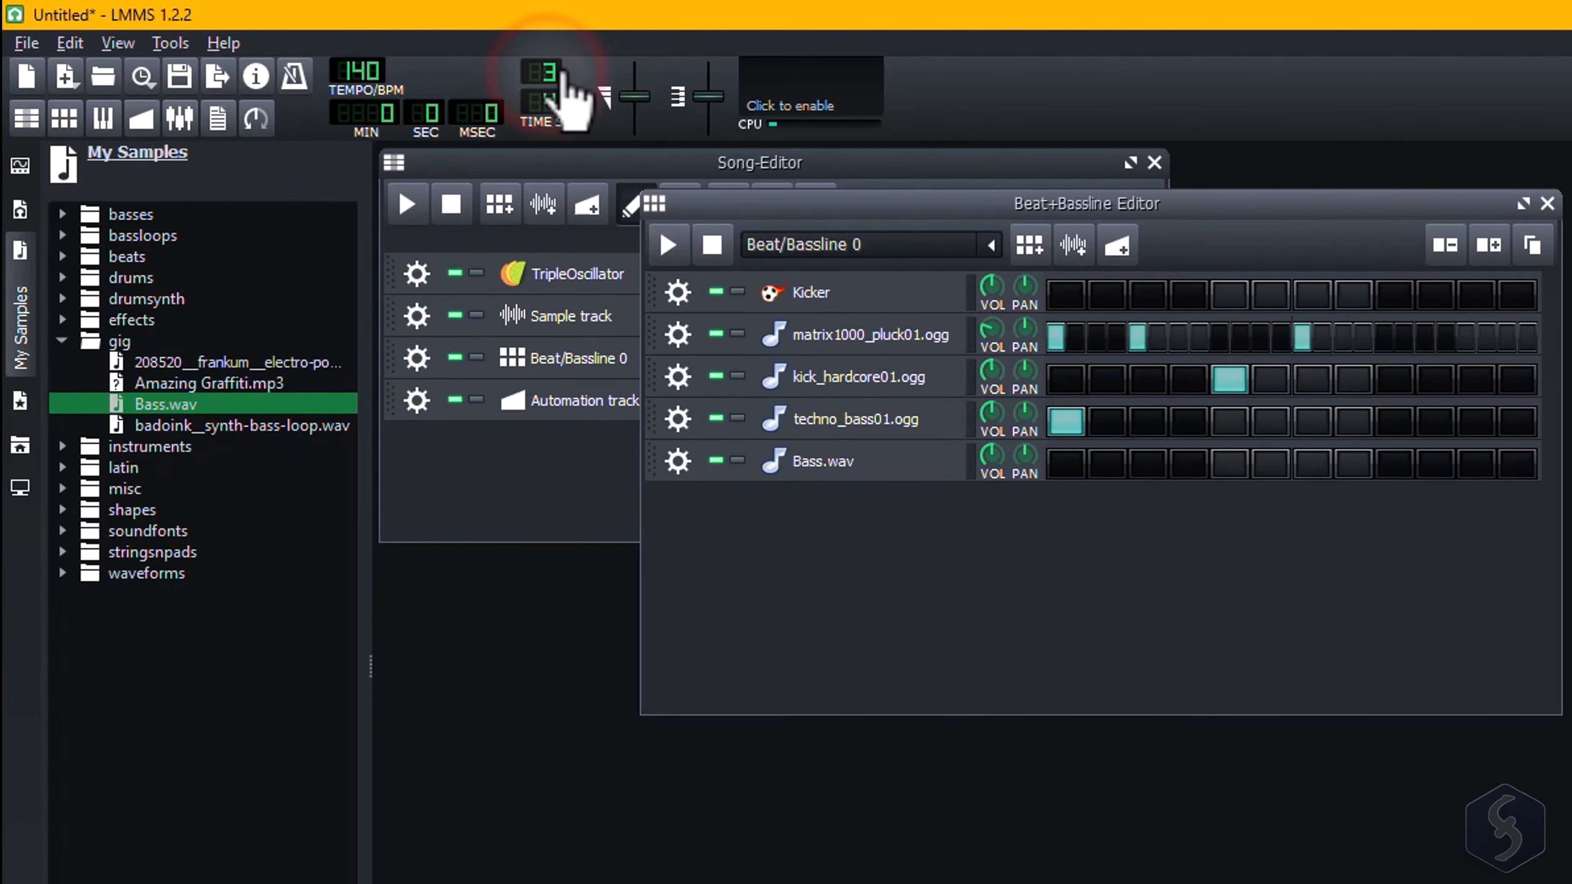
Switch the time display to bars, beats and ticks during playback, return it to minutes and seconds, and stop the pattern
key(space)
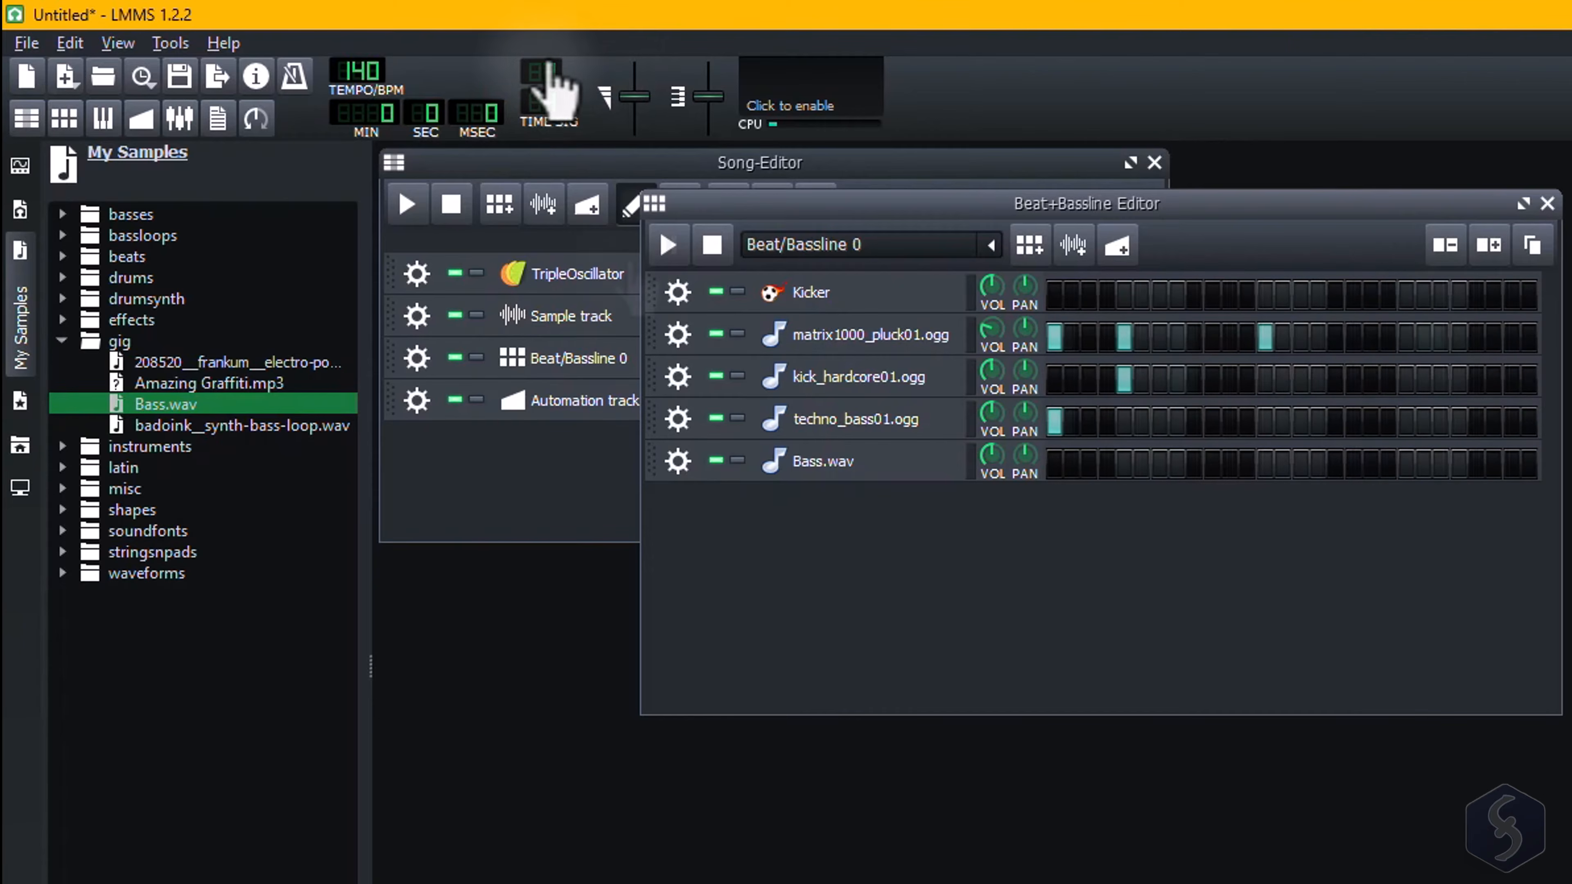
click(369, 118)
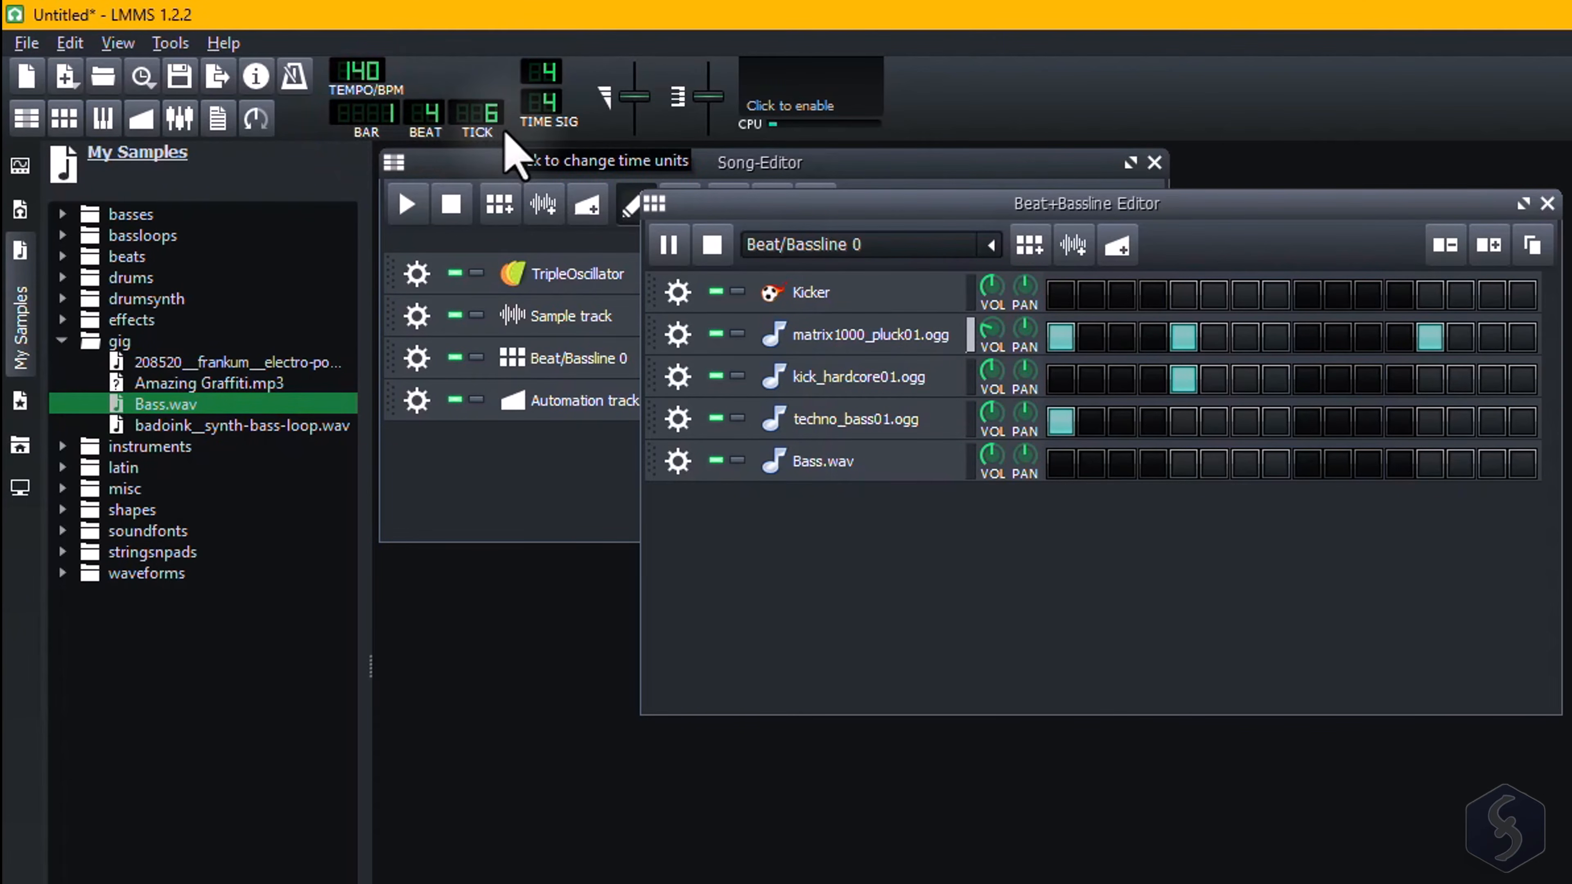
click(366, 124)
key(space)
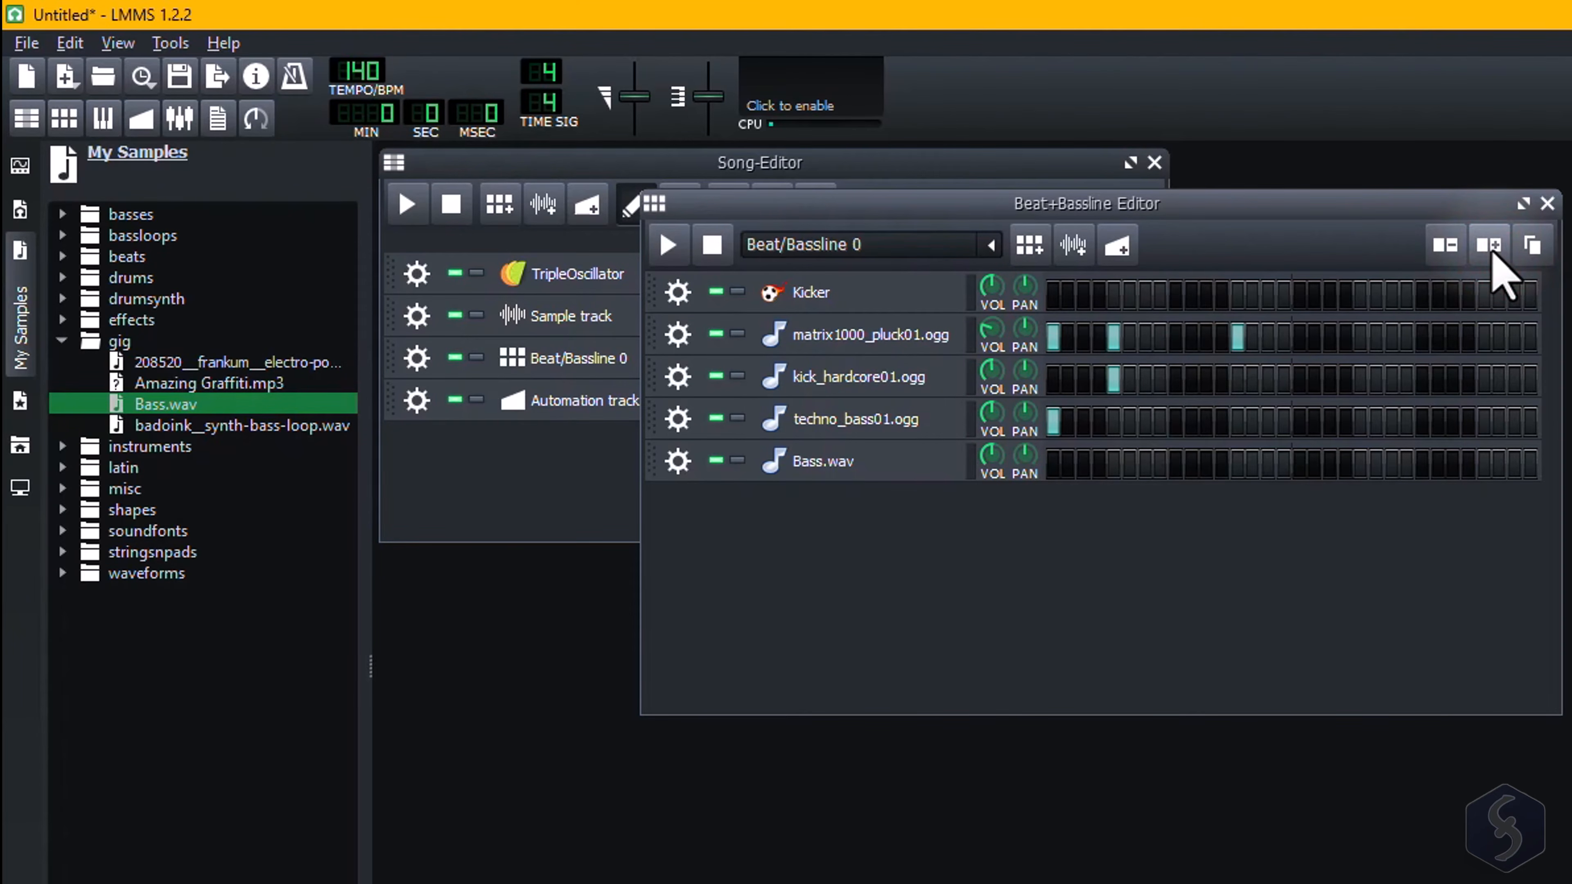
Play the lengthened pattern in the Beat+Bassline Editor and shorten it to 16 steps
key(space)
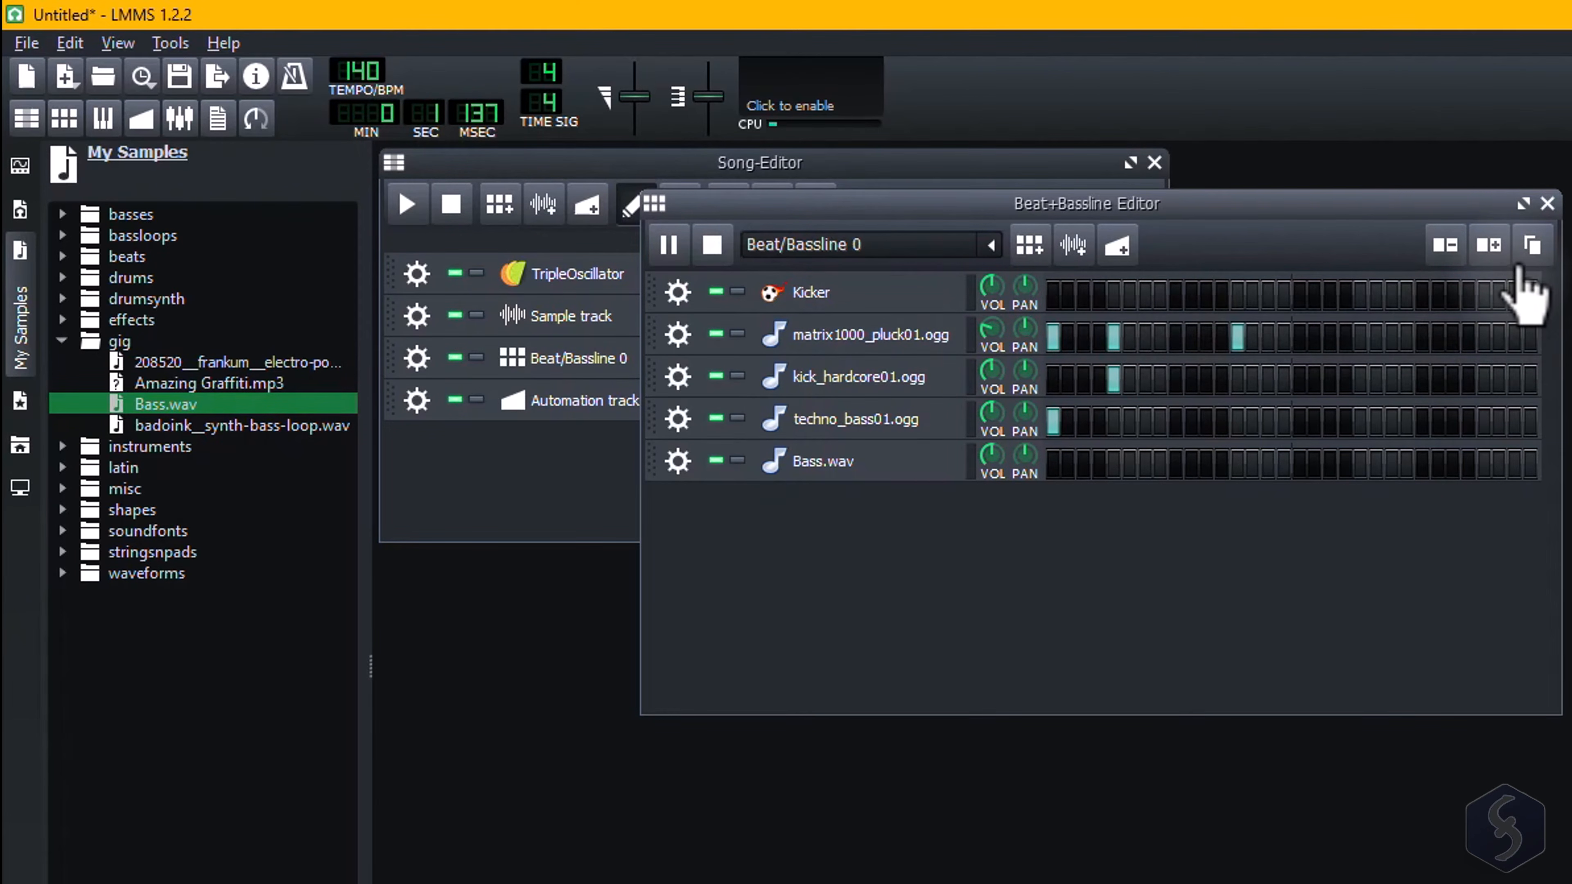
click(1445, 246)
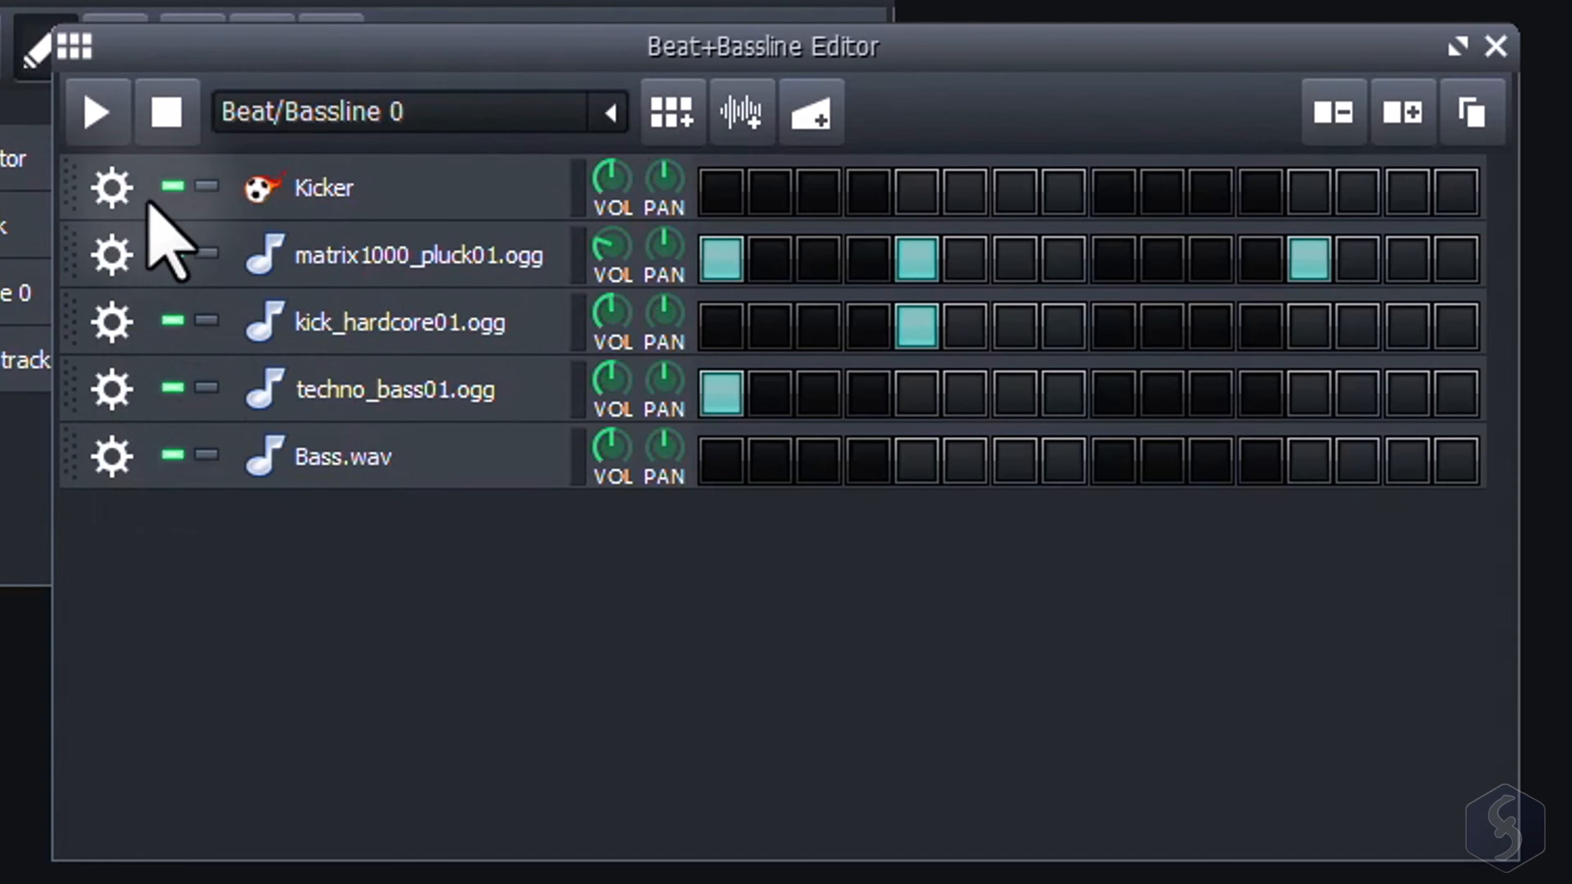
Play the 16-step pattern, mute the techno_bass01.ogg track, and solo it instead
click(97, 112)
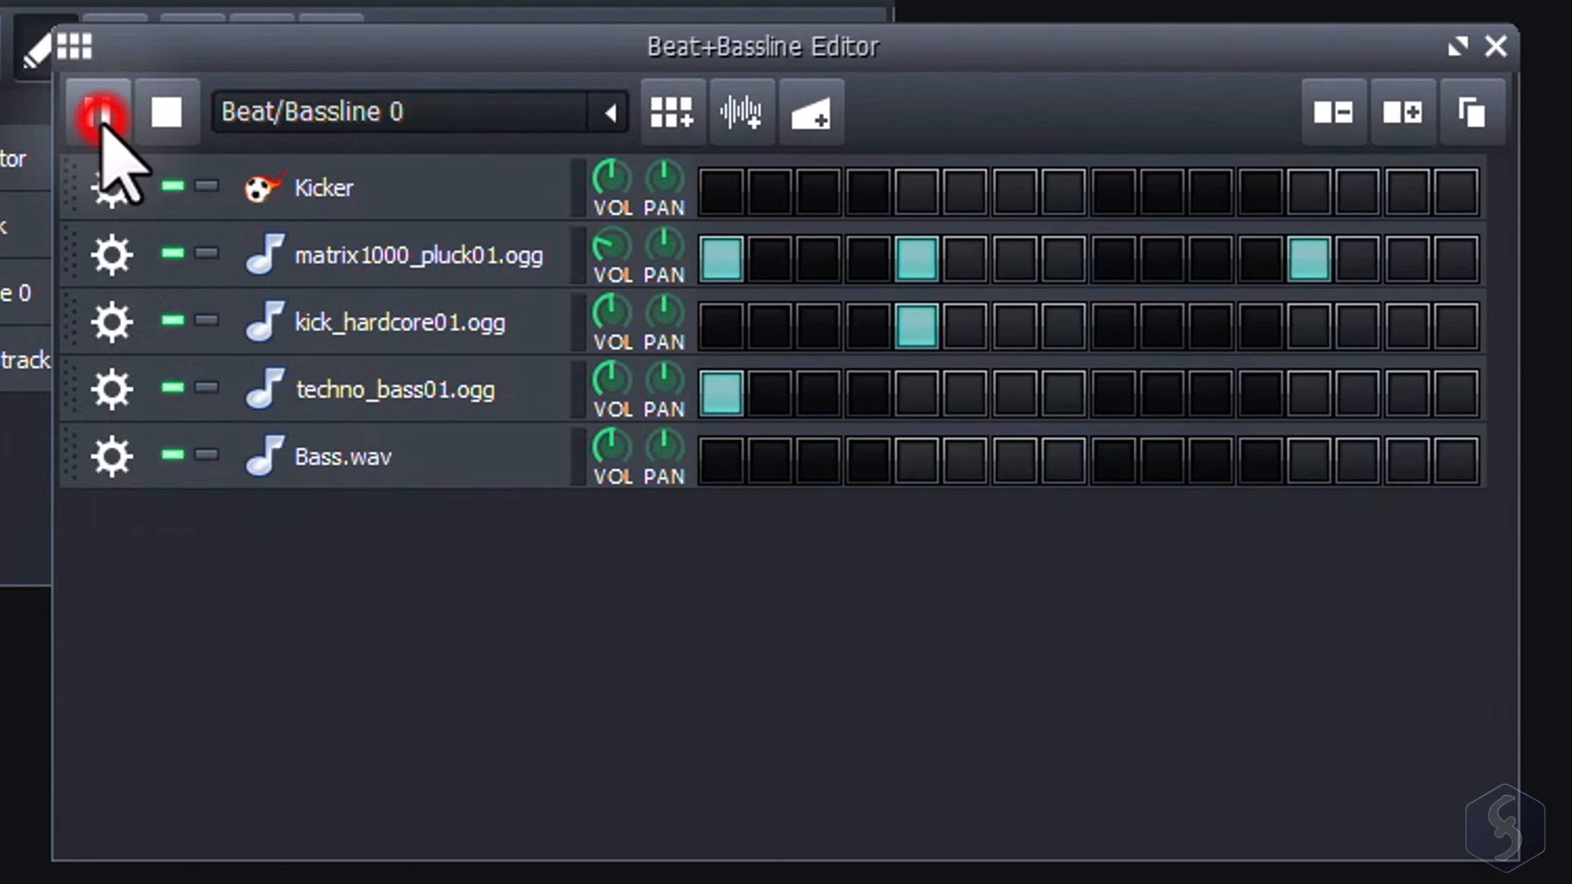
click(173, 388)
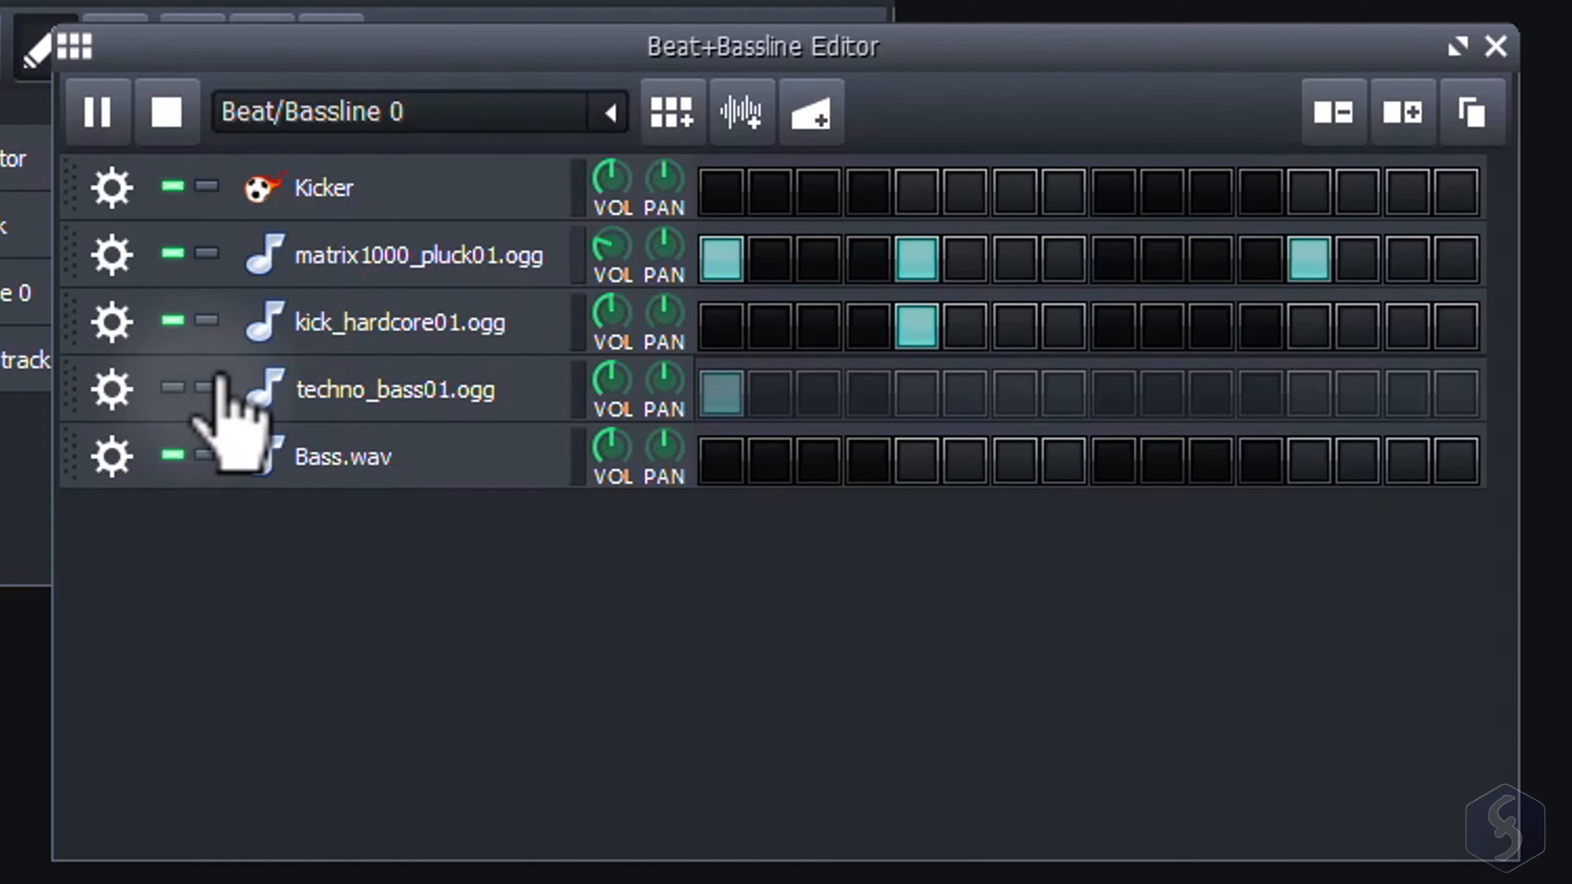
click(207, 388)
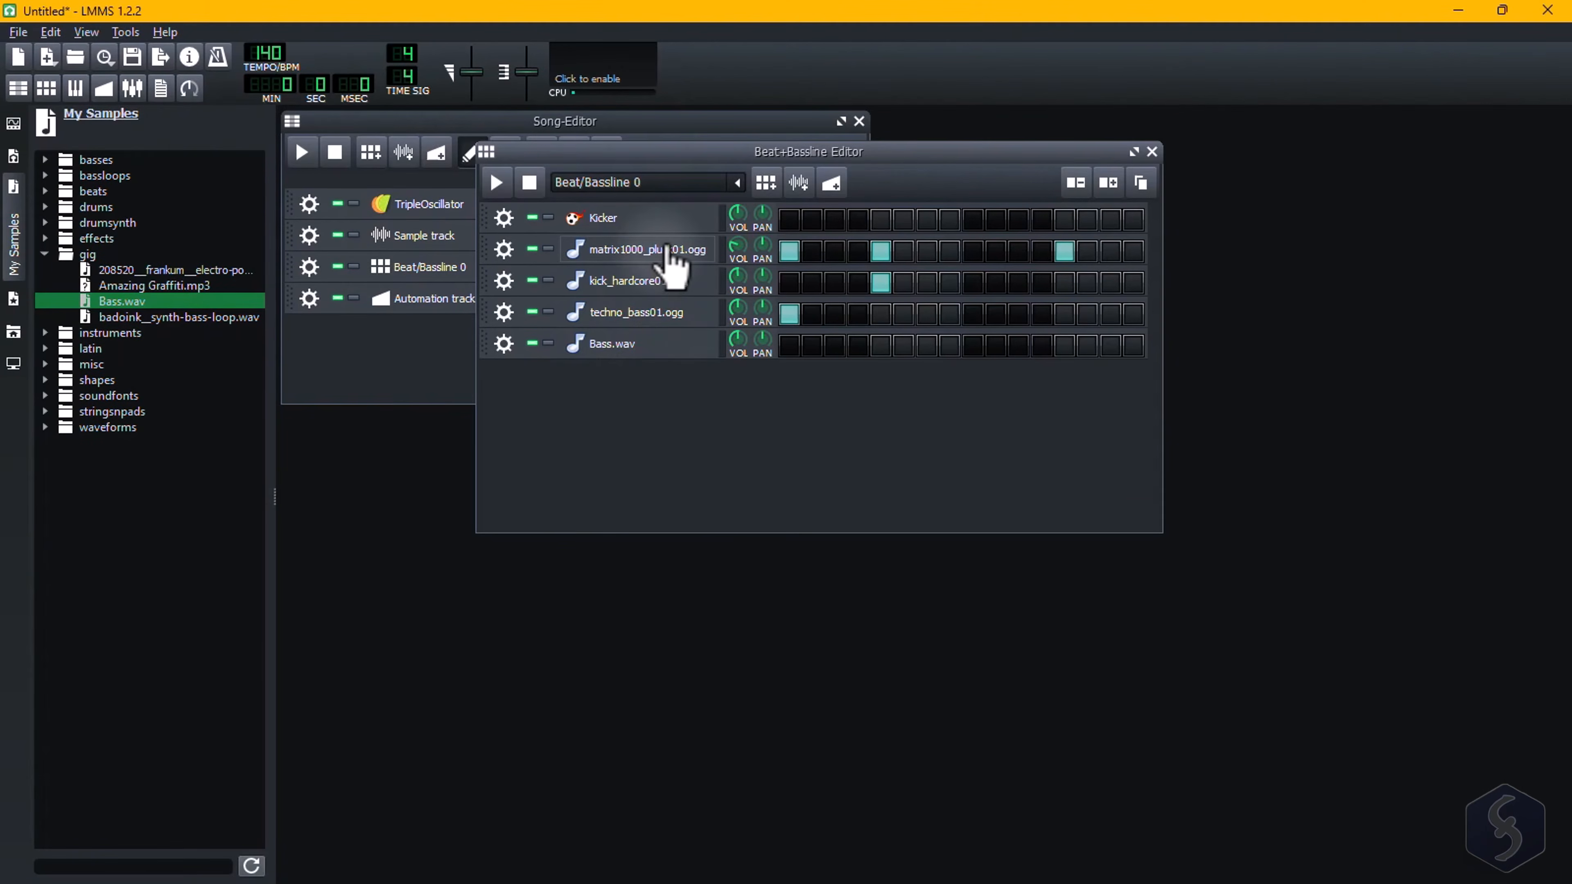
Open the instrument window of the matrix1000_pluck01.ogg track and play two notes on its piano keyboard
click(659, 251)
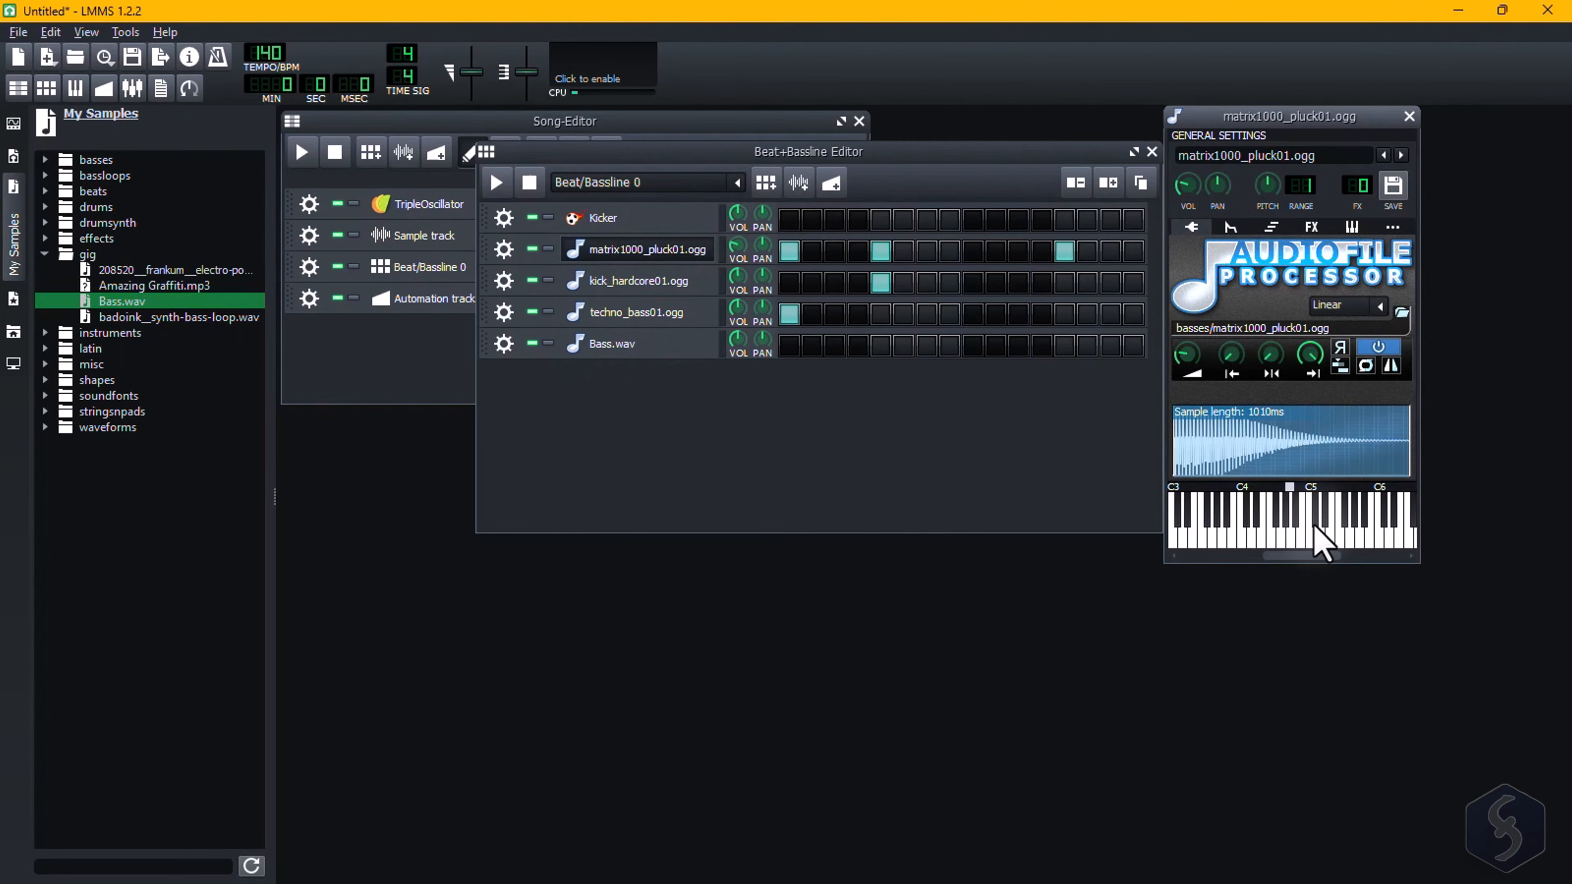
click(1341, 526)
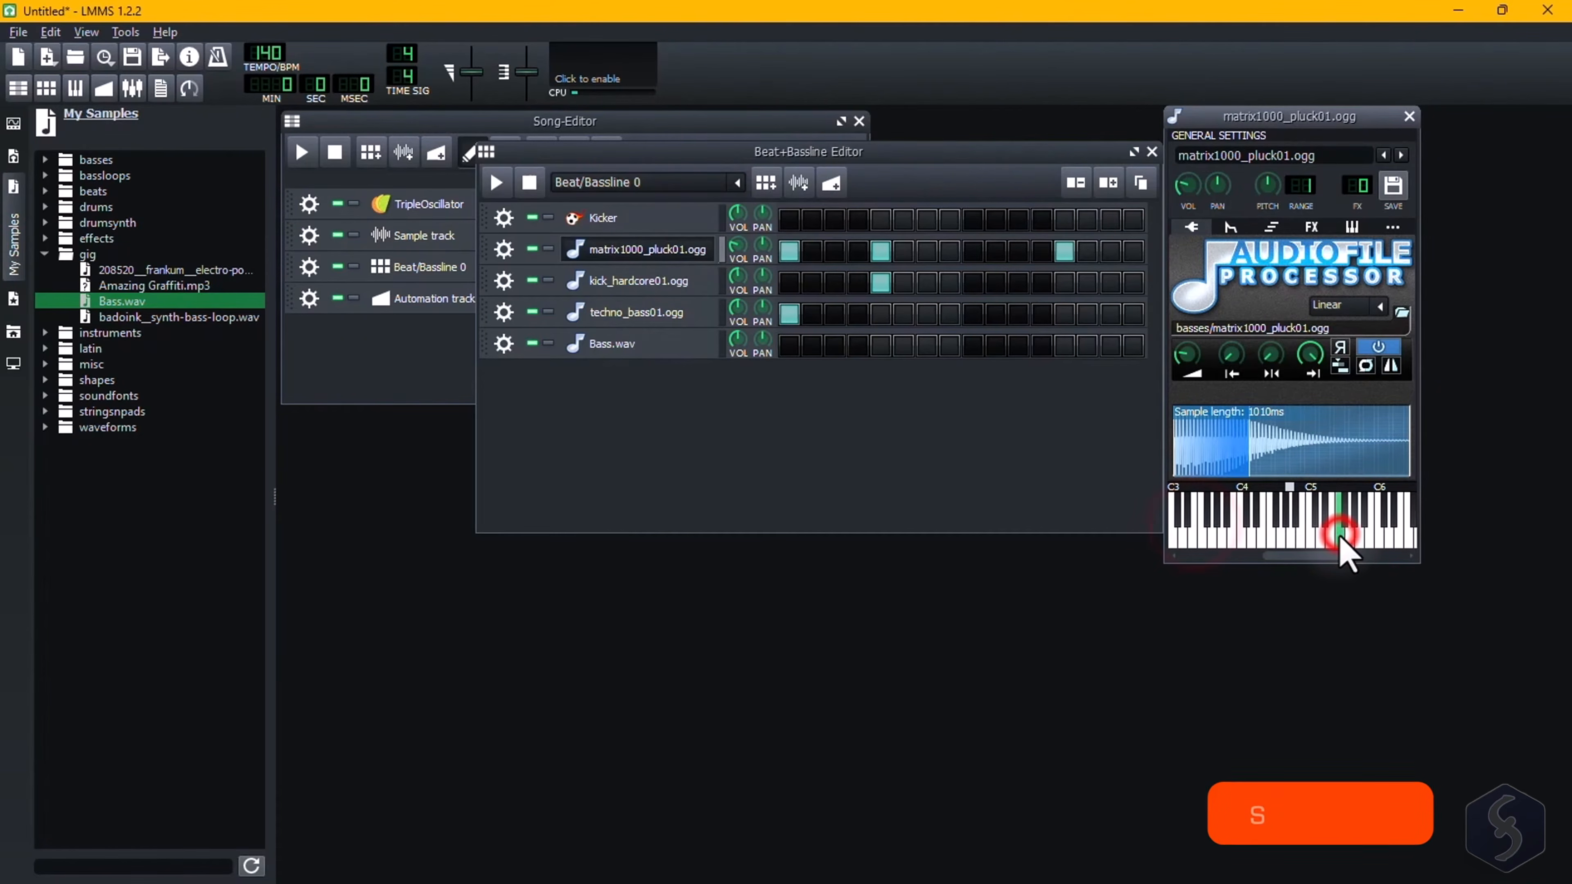
click(1379, 519)
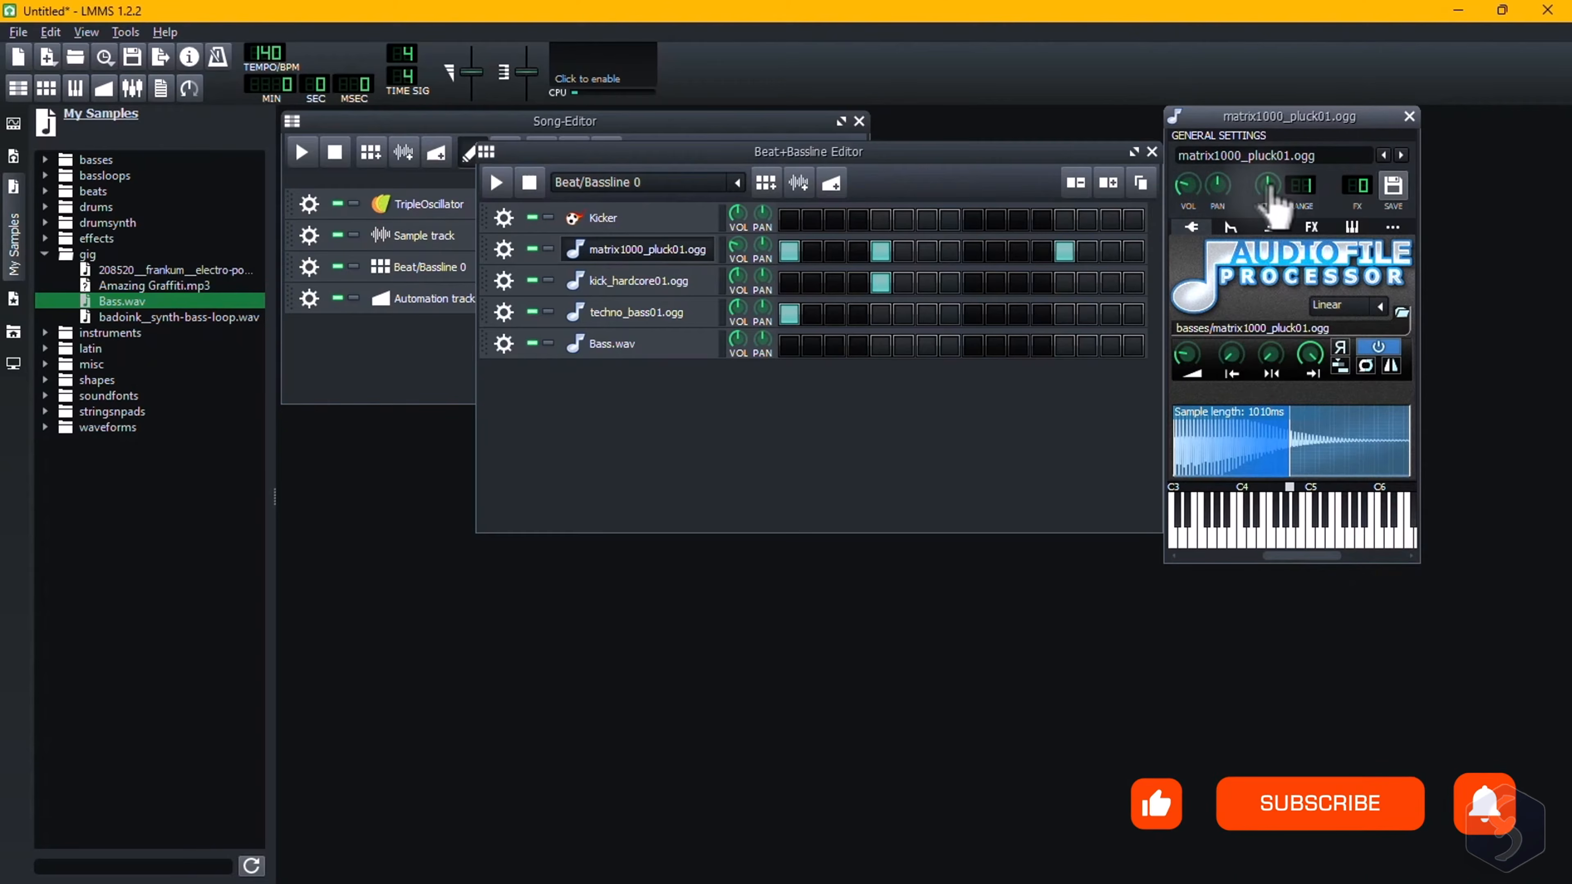
View the instrument's envelope, LFO and filter settings and its stacking and arpeggio settings, and return to the AudioFileProcessor view
click(1233, 228)
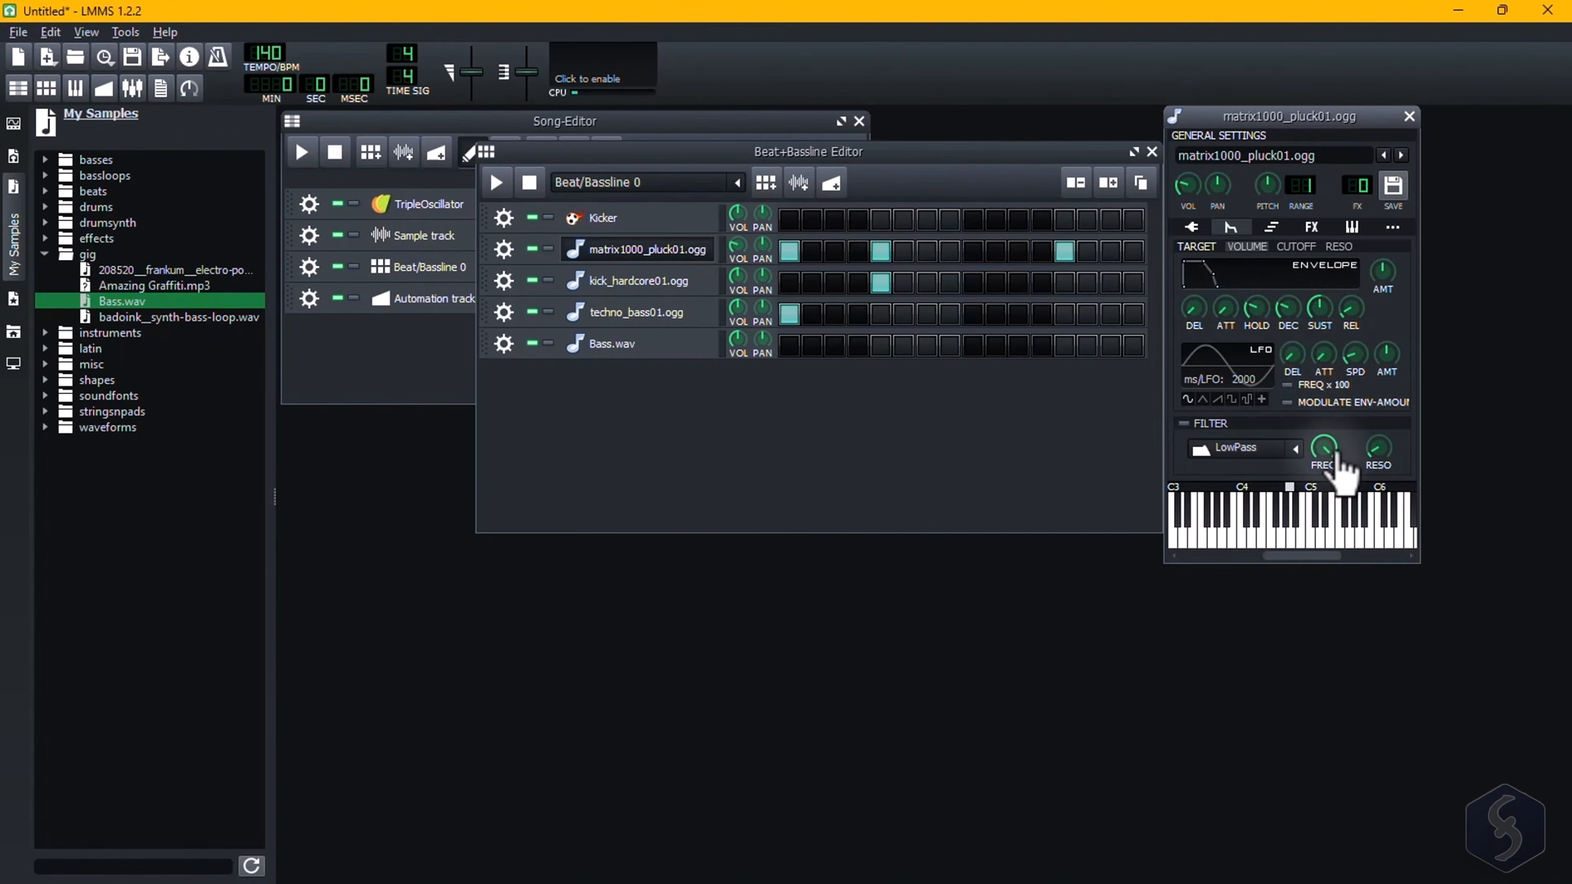
click(1272, 229)
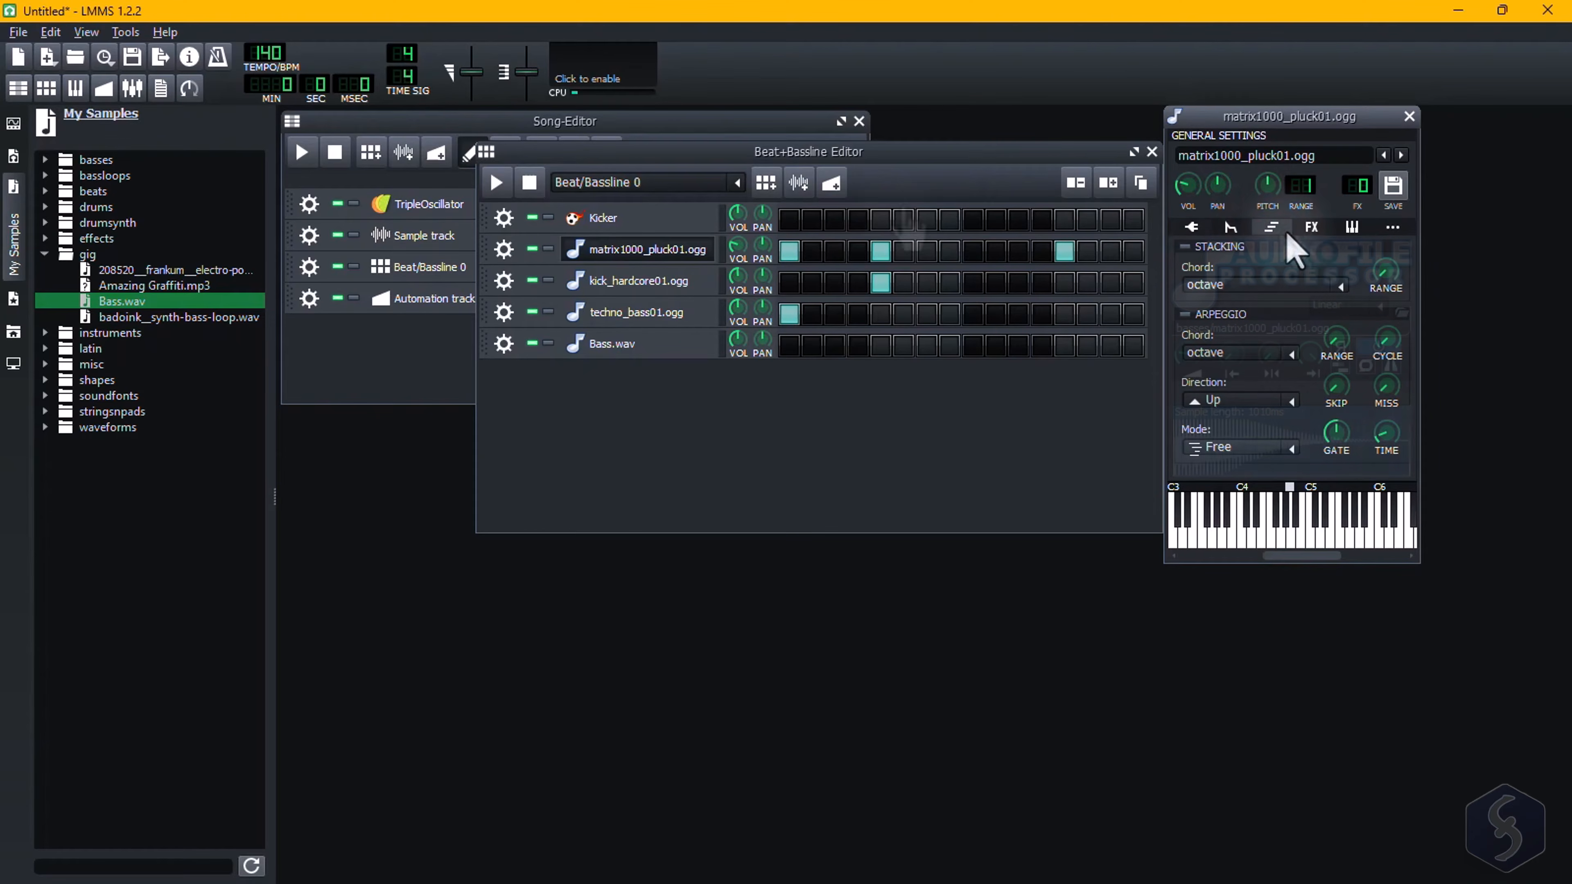
click(1192, 227)
Show the instrument settings of the kick_hardcore01.ogg track and the Kicker track
click(666, 281)
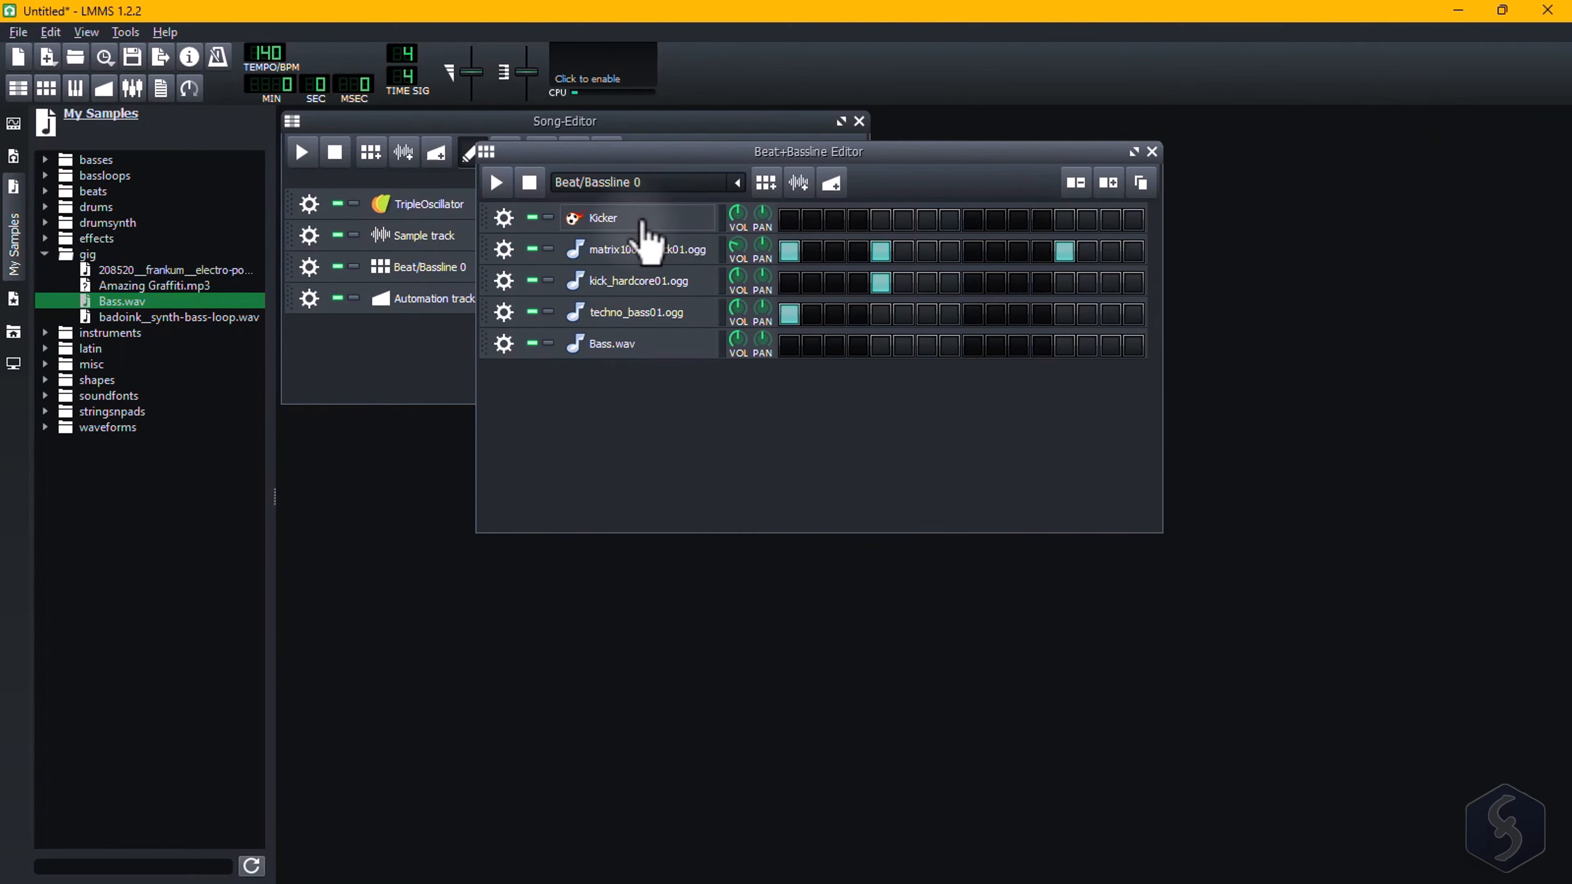
click(632, 222)
drag(1397, 421, 1257, 239)
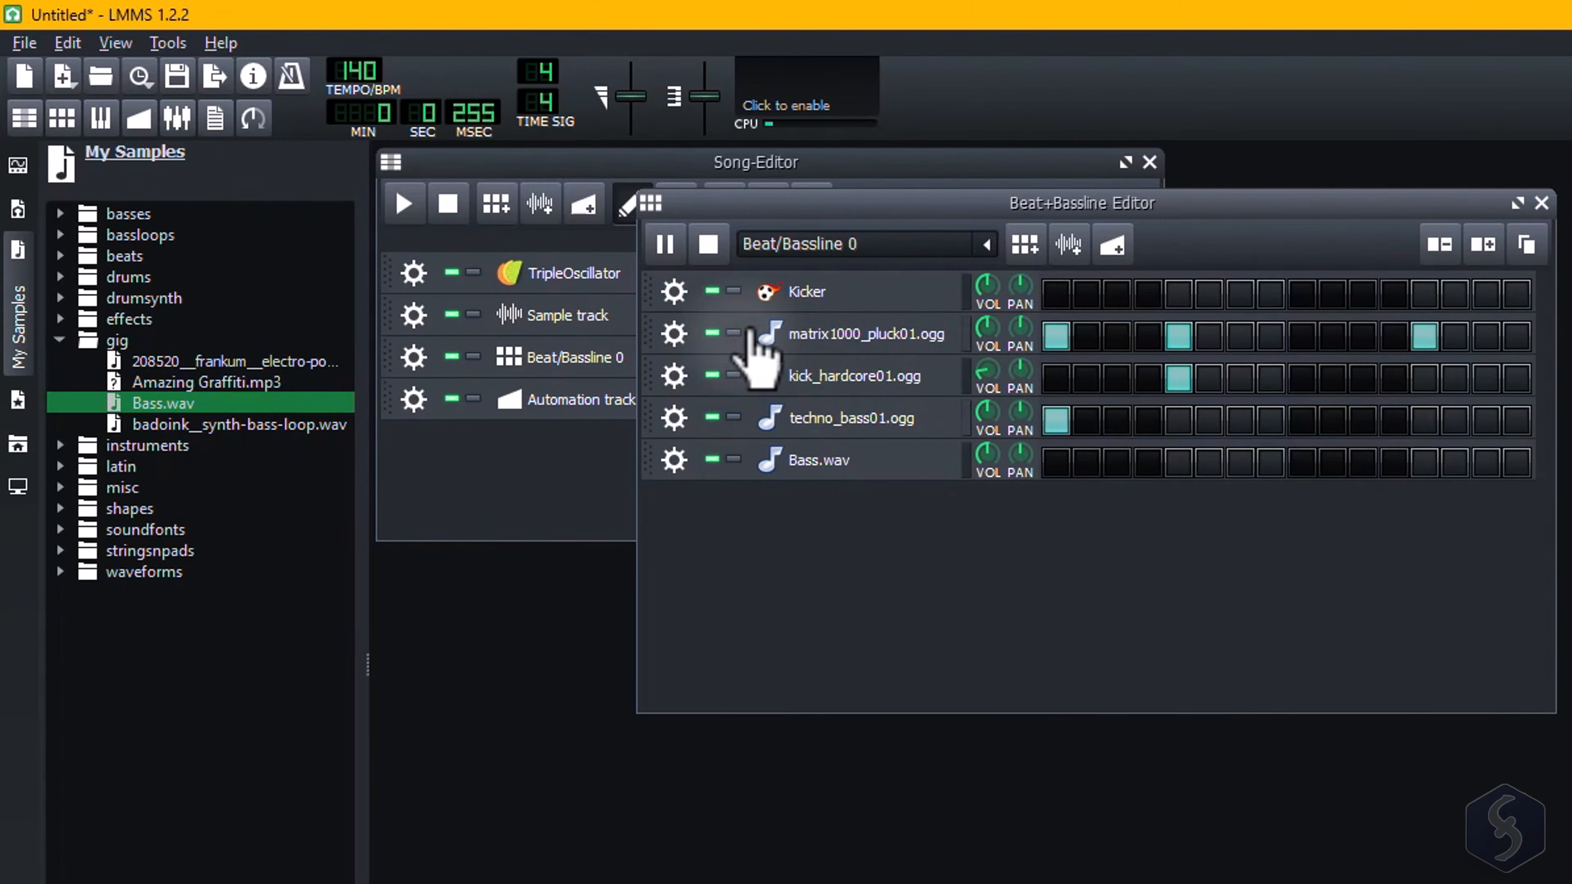
Solo the matrix1000_pluck01.ogg track, set its volume to 40.8%, and stop playback
click(548, 249)
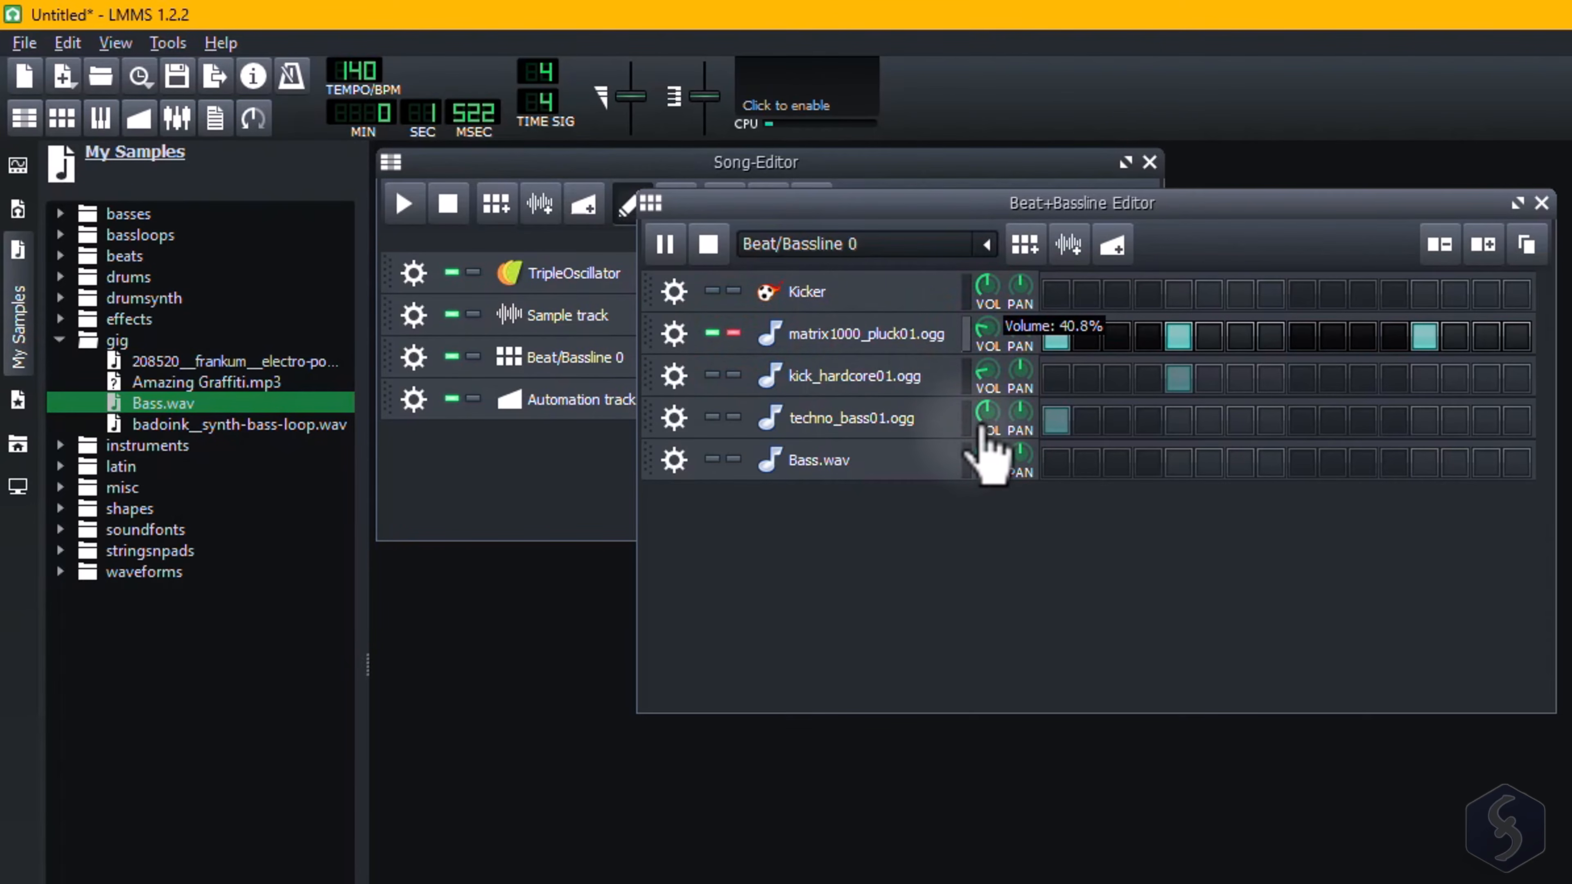
drag(1042, 323, 1102, 331)
key(space)
Remove the Kicker track from the Beat+Bassline Editor
click(674, 291)
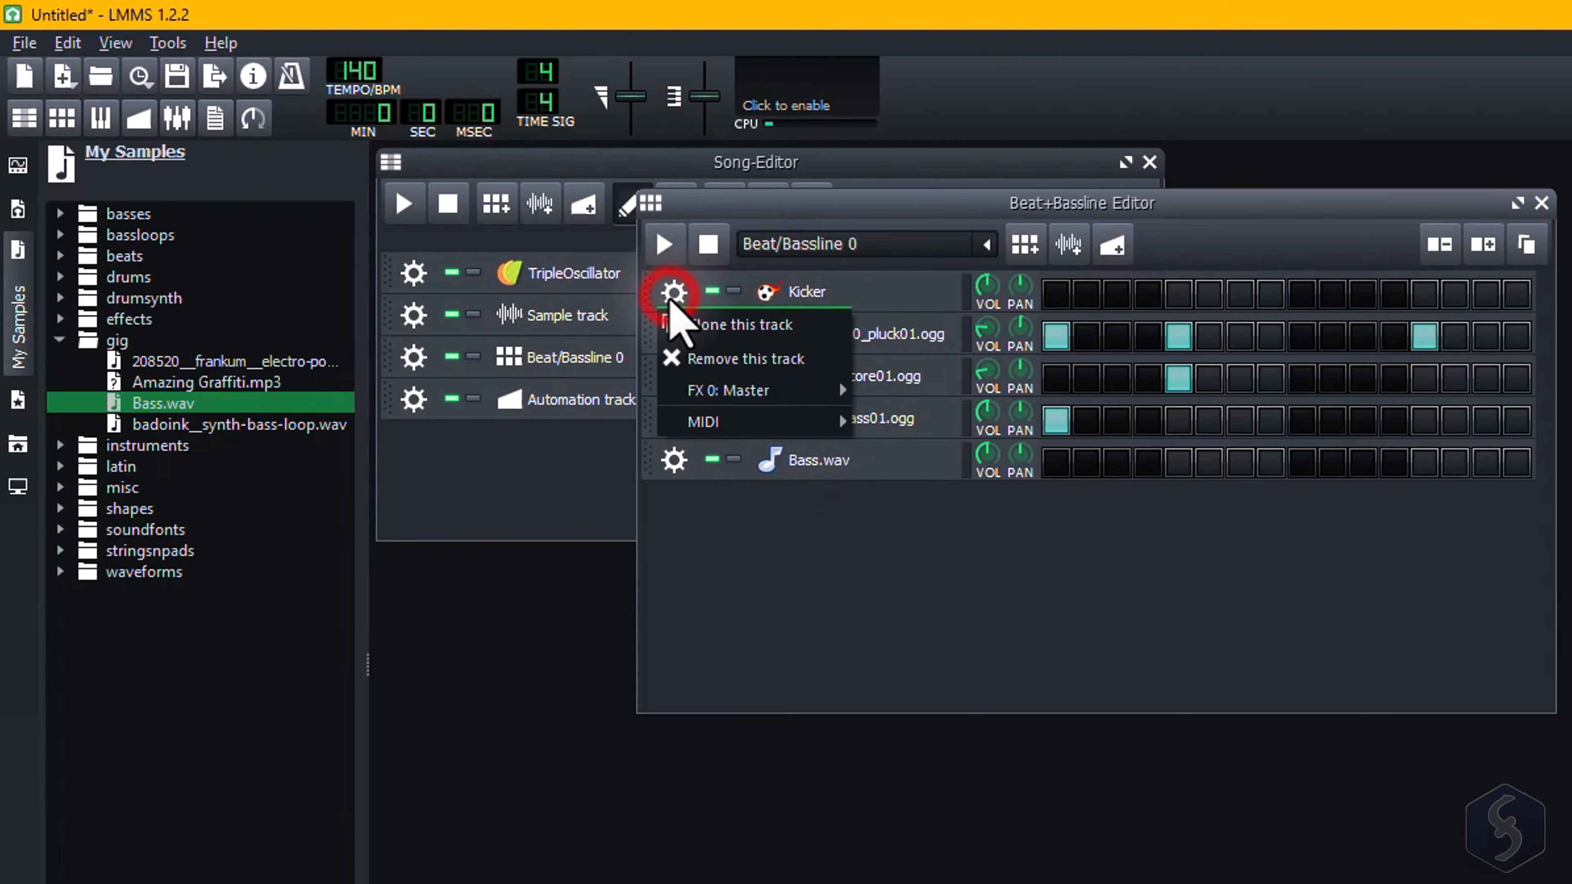
click(793, 365)
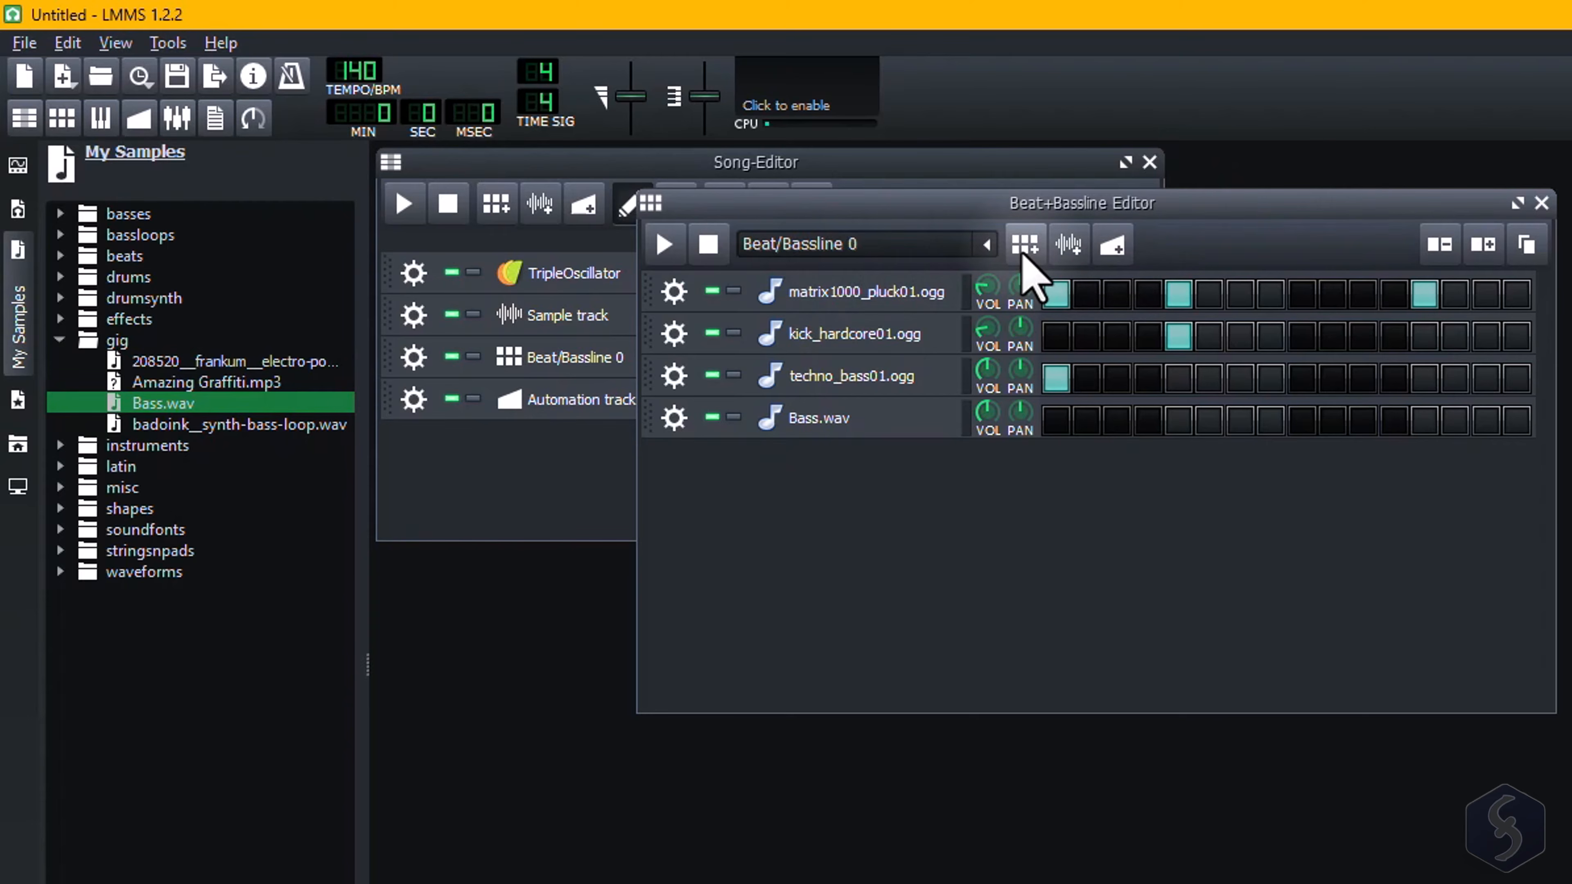
Add the pattern Beat/Bassline 1 with kick_hardcore01.ogg active on steps 1, 5, 6 and 13, play it, and stop playback
click(1025, 245)
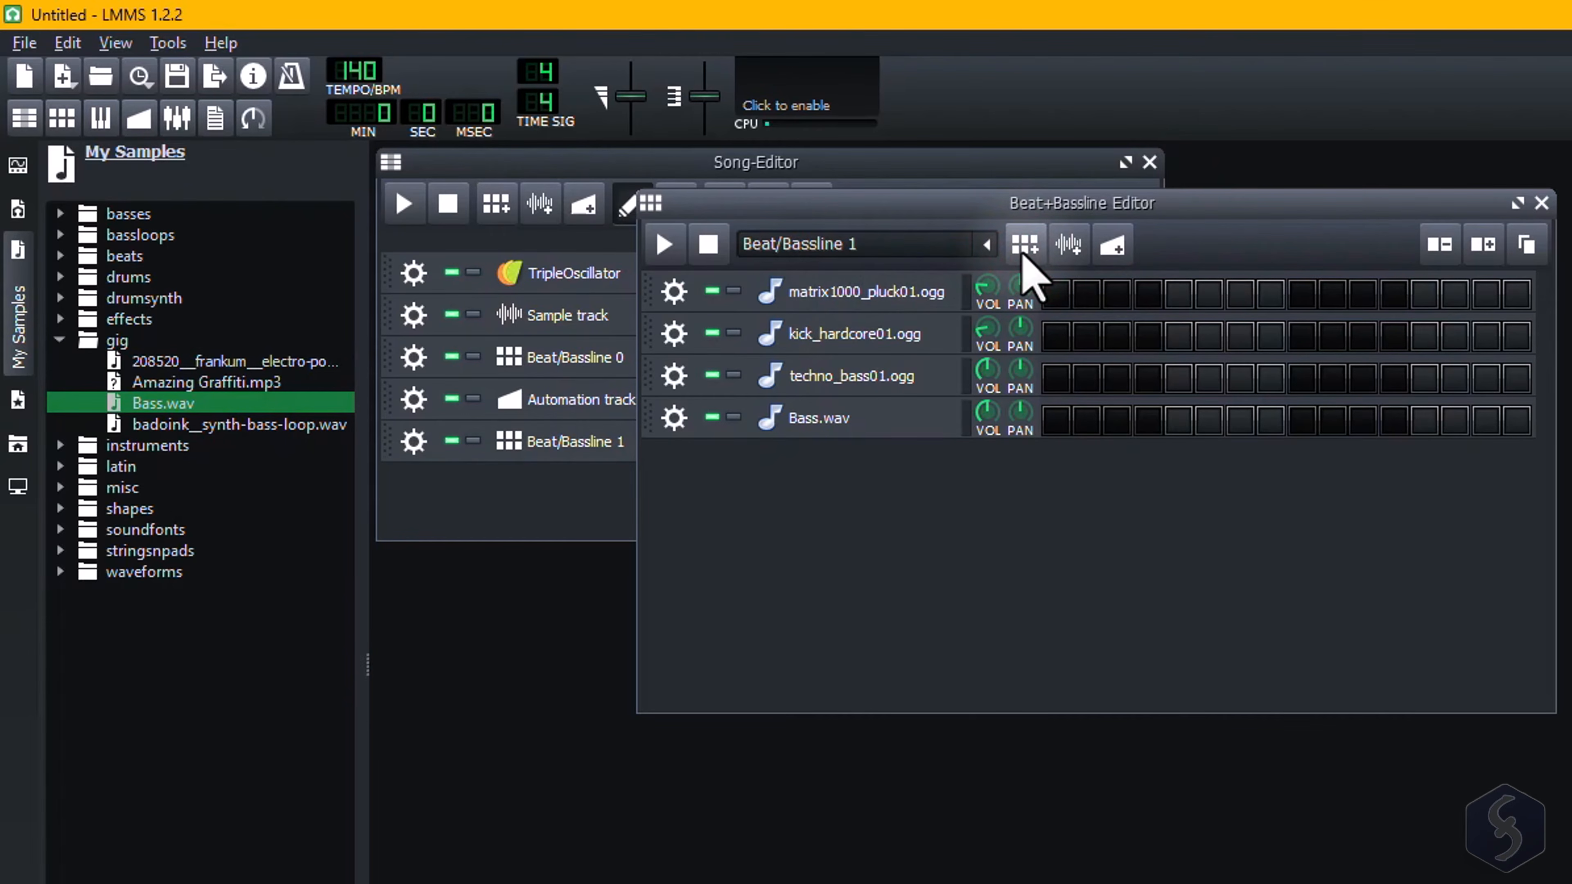
click(1056, 336)
click(1179, 336)
click(1208, 336)
key(space)
click(1424, 336)
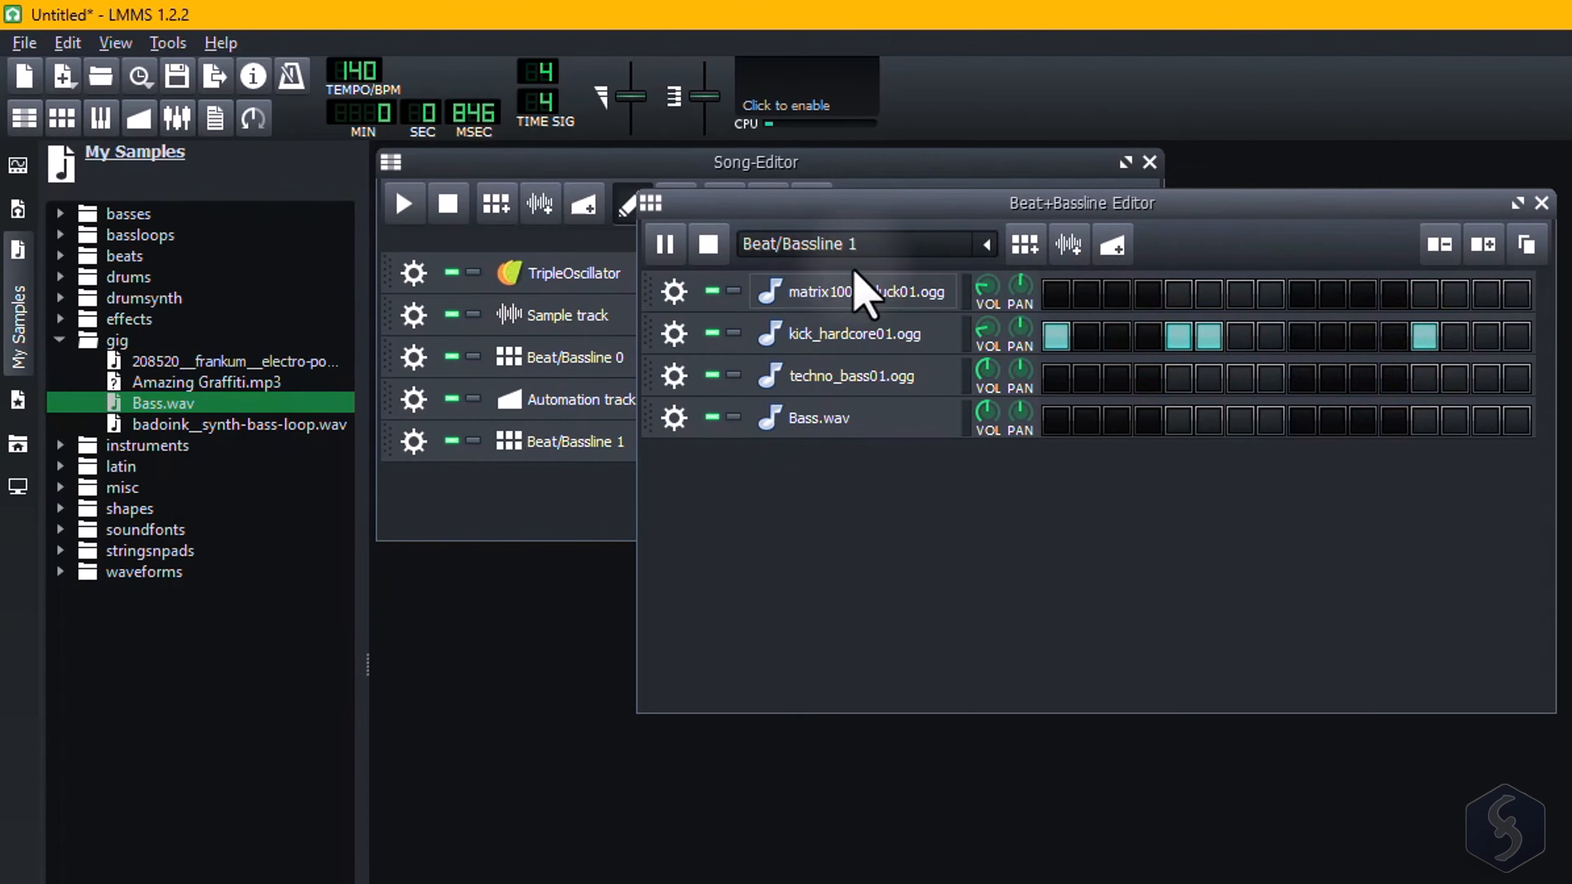
click(708, 243)
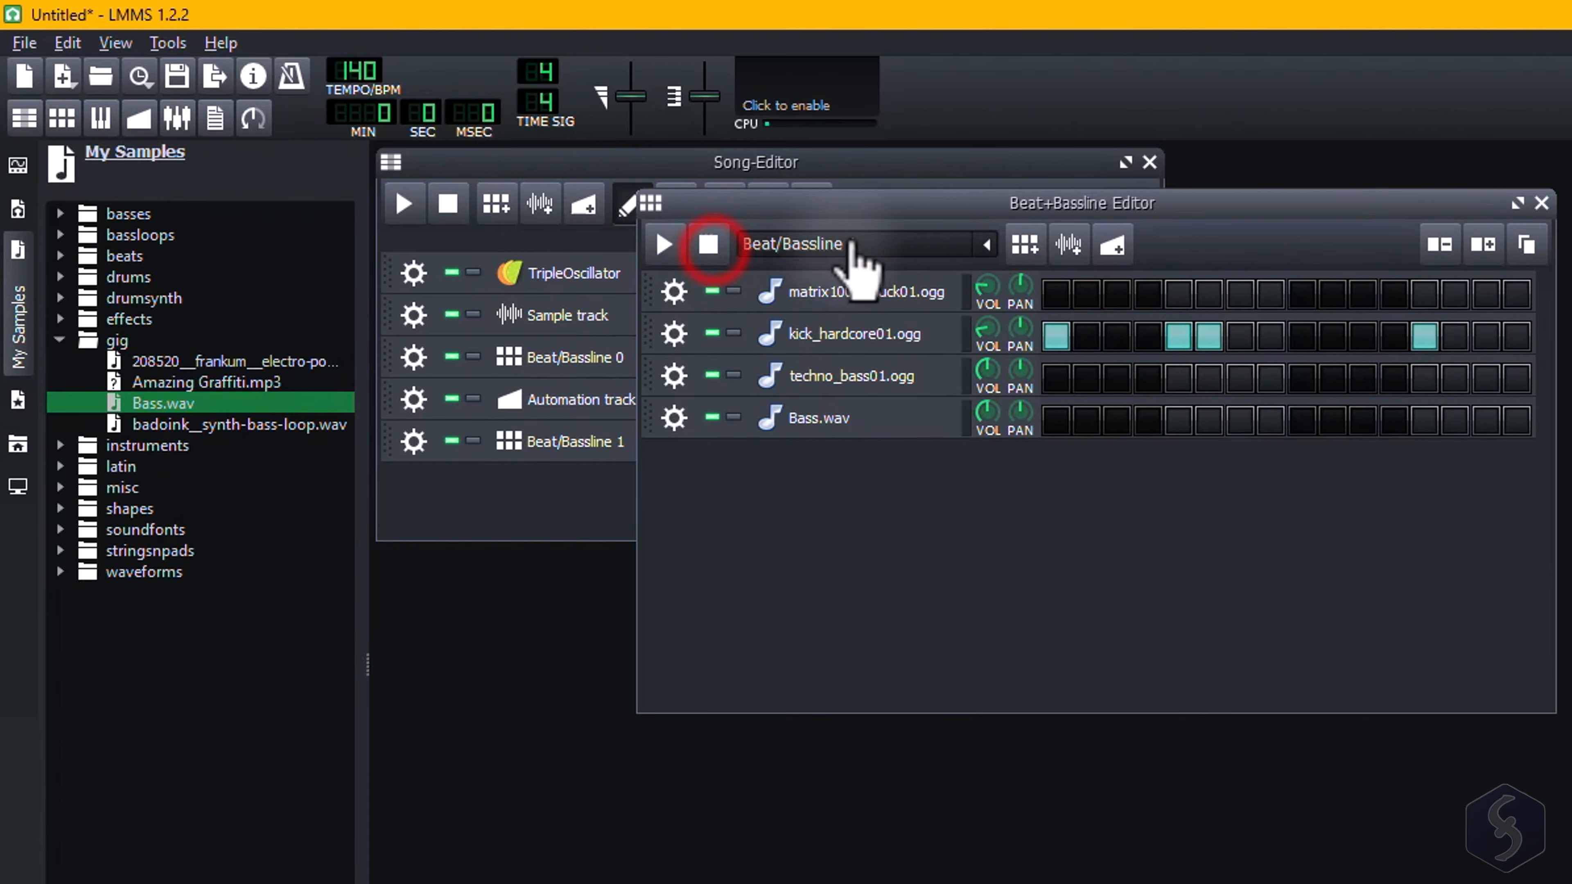
Switch the Beat+Bassline Editor to the pattern Beat/Bassline 0 and back to Beat/Bassline 1
click(986, 244)
click(879, 278)
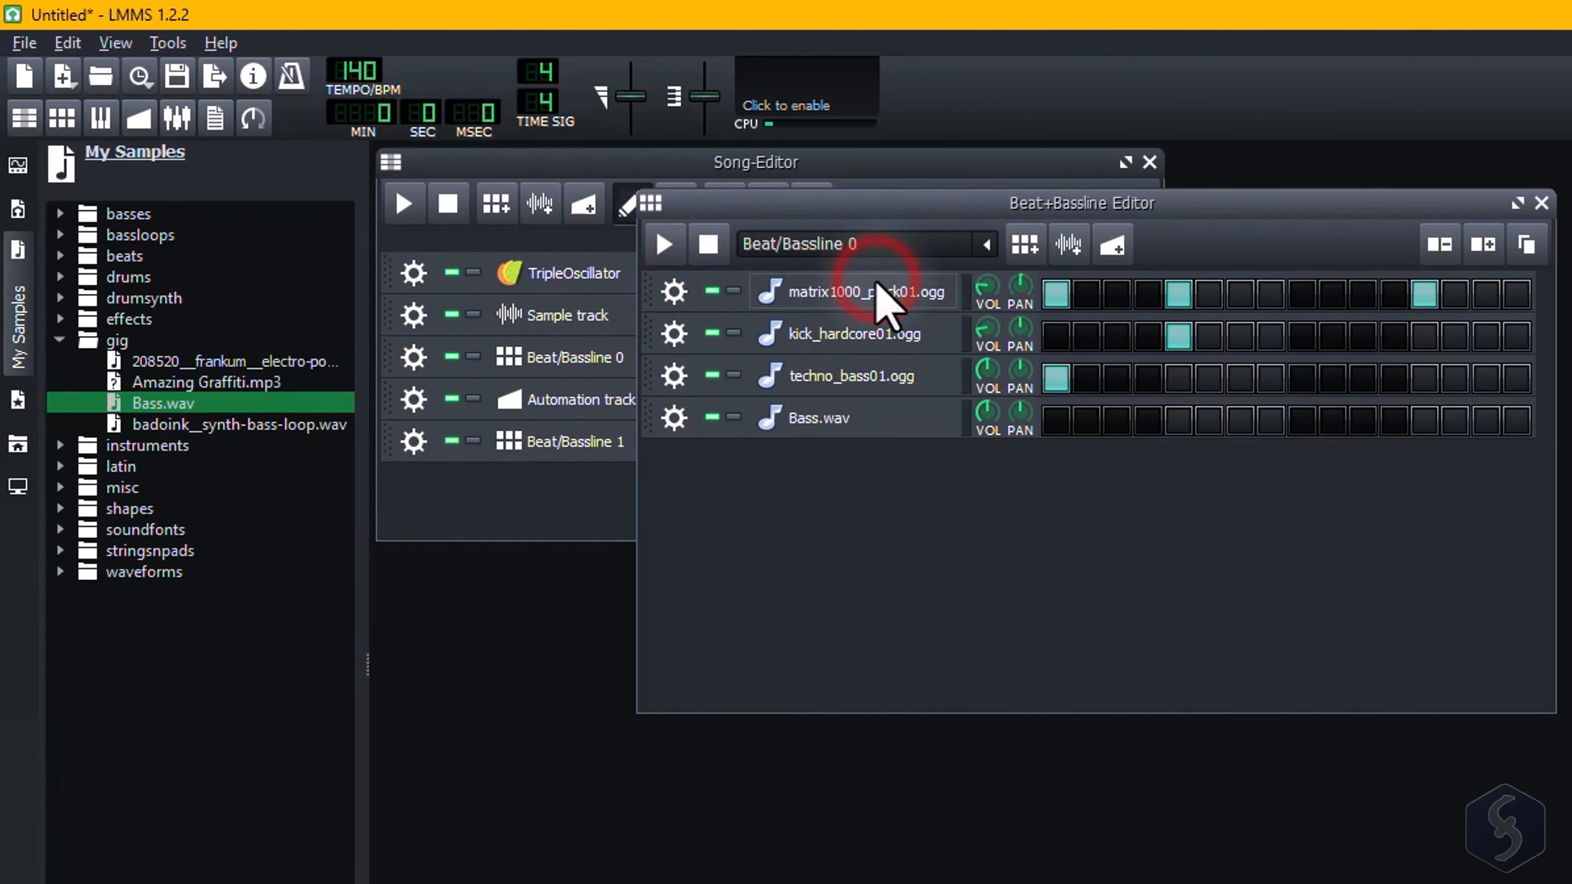
click(985, 248)
click(835, 305)
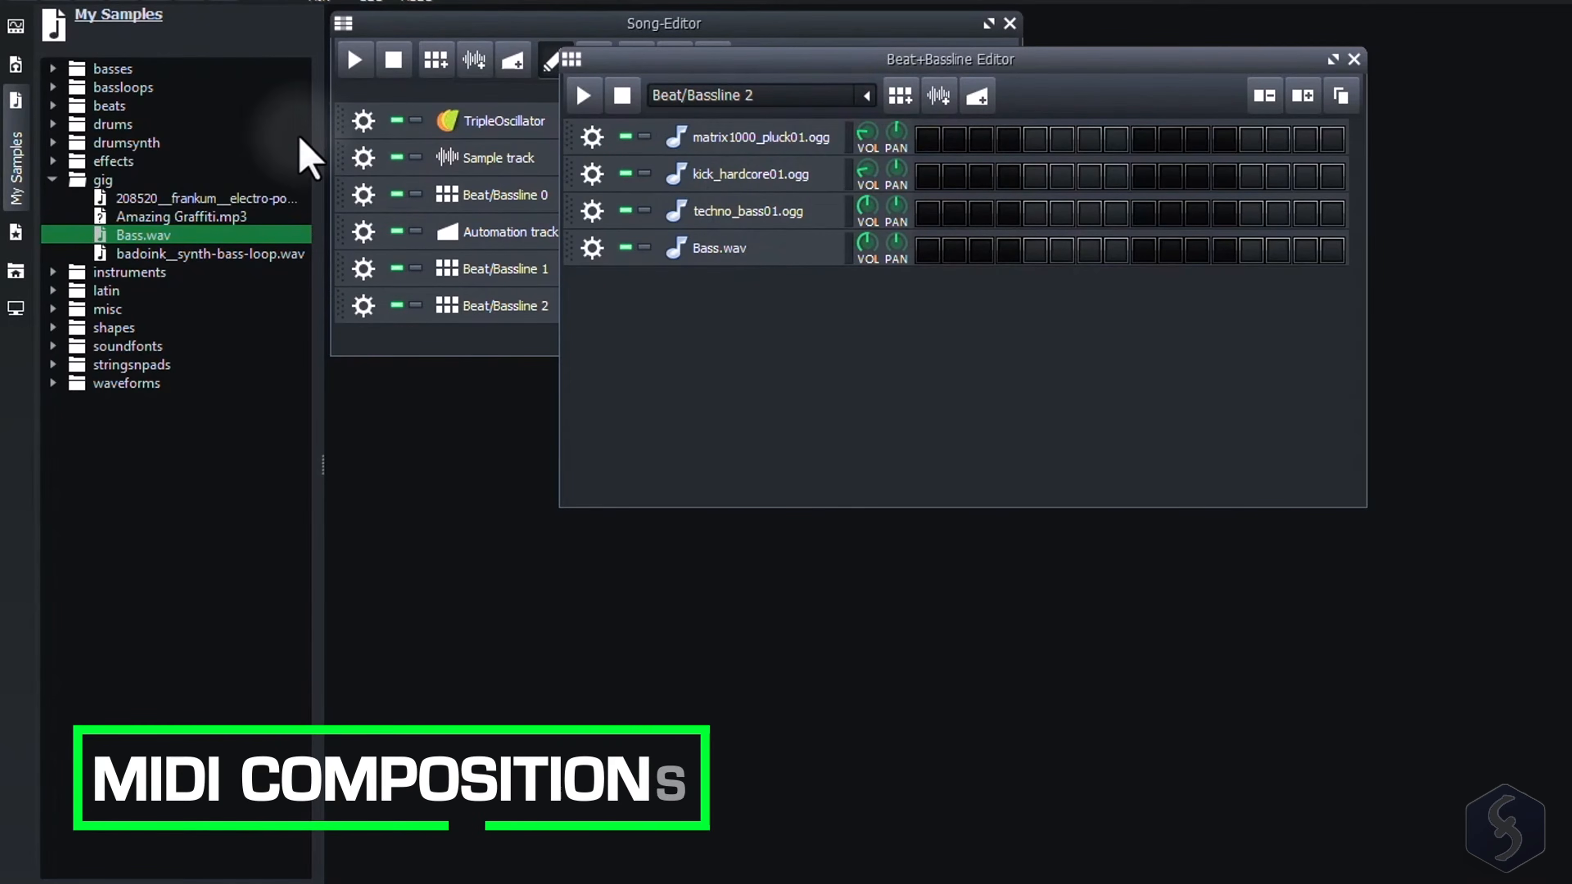
Add the Monstro instrument plugin as a track in Beat/Bassline 2, activate its first step, and play the pattern
click(15, 27)
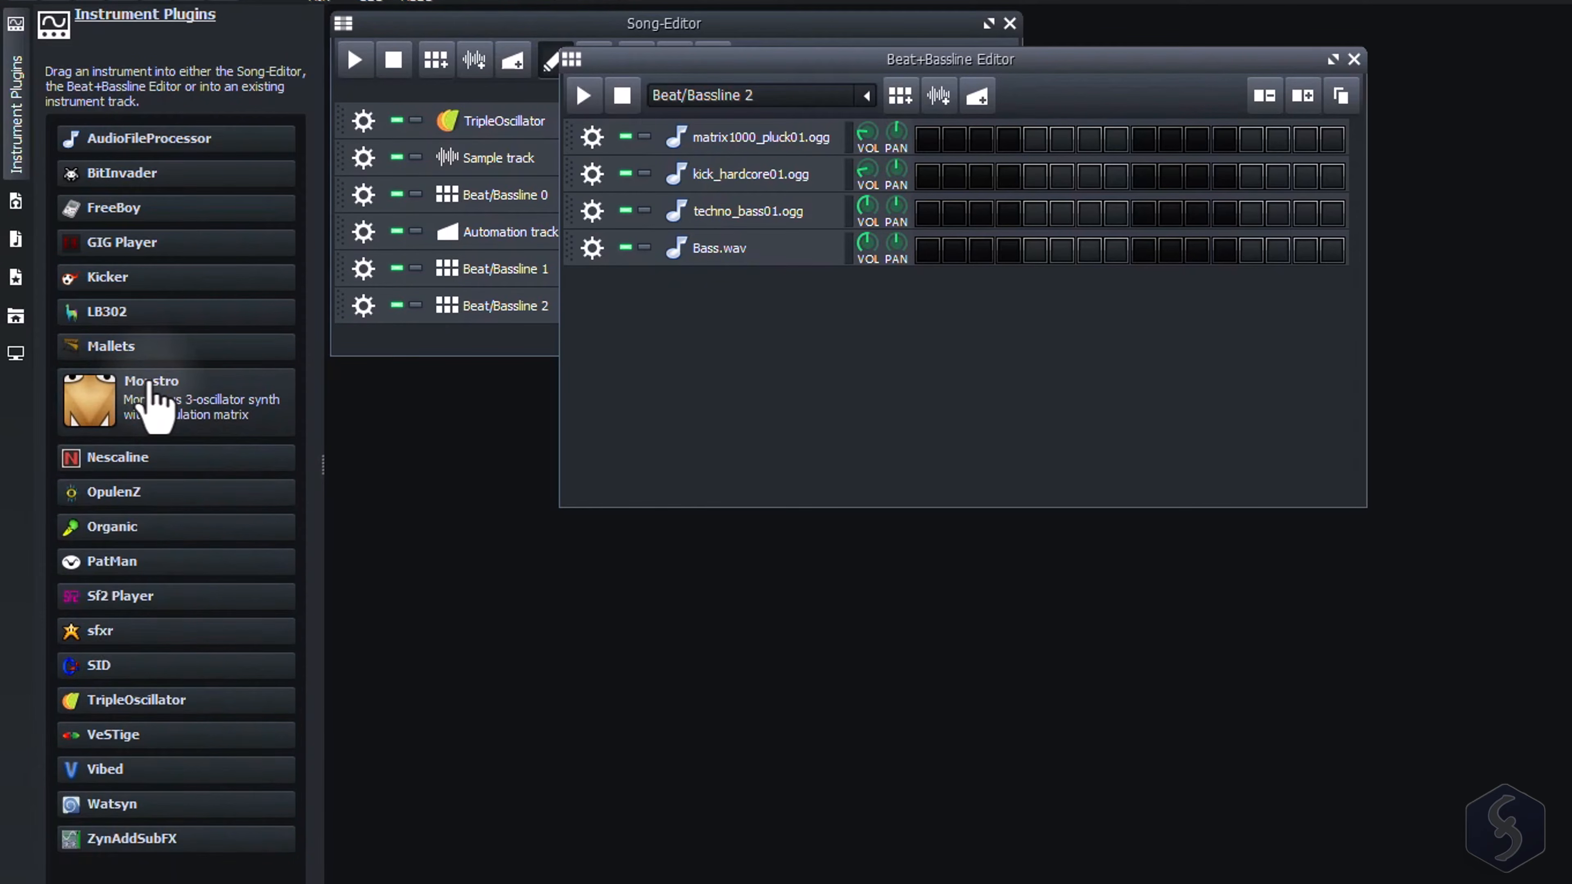
drag(152, 396, 688, 341)
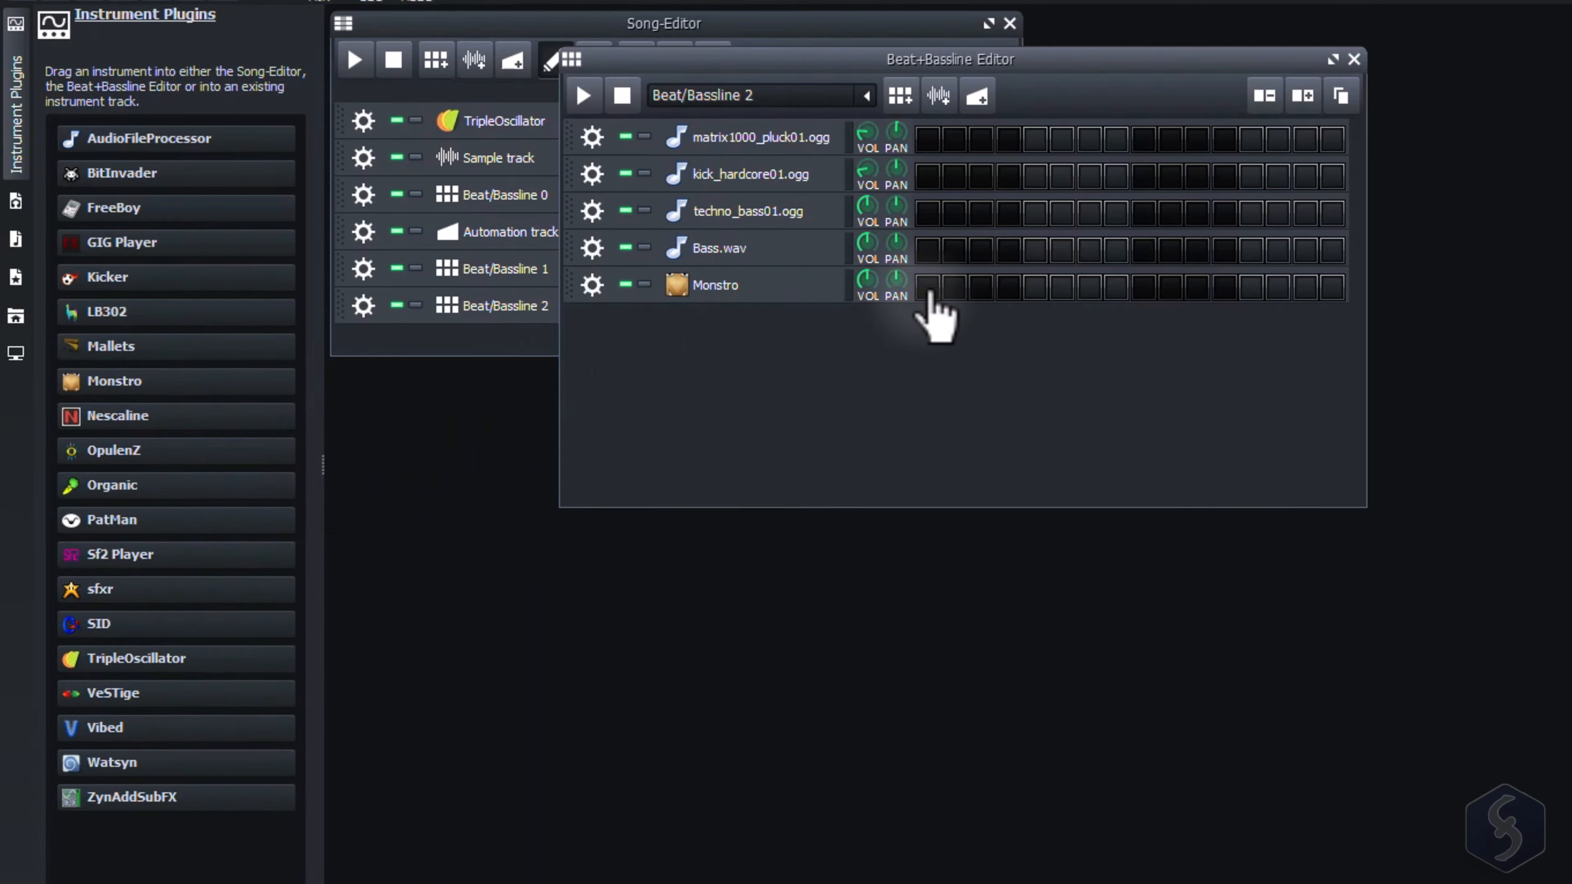
click(928, 287)
click(583, 94)
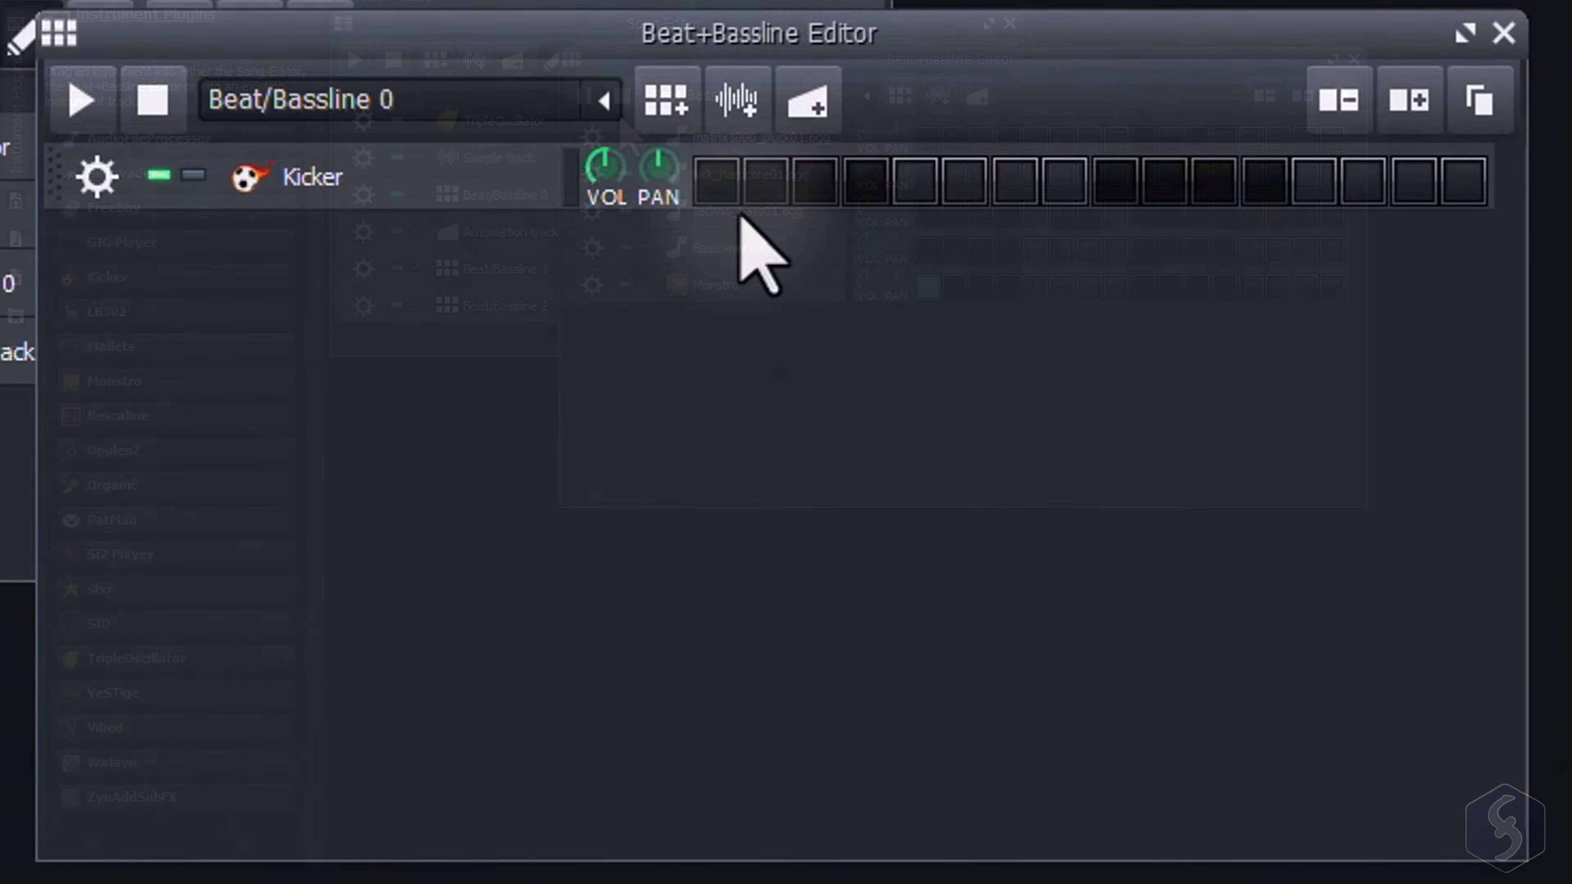
Activate steps 1, 5, 9 and 13 of the Kicker track in Beat/Bassline 0 while the pattern plays
click(716, 180)
click(80, 99)
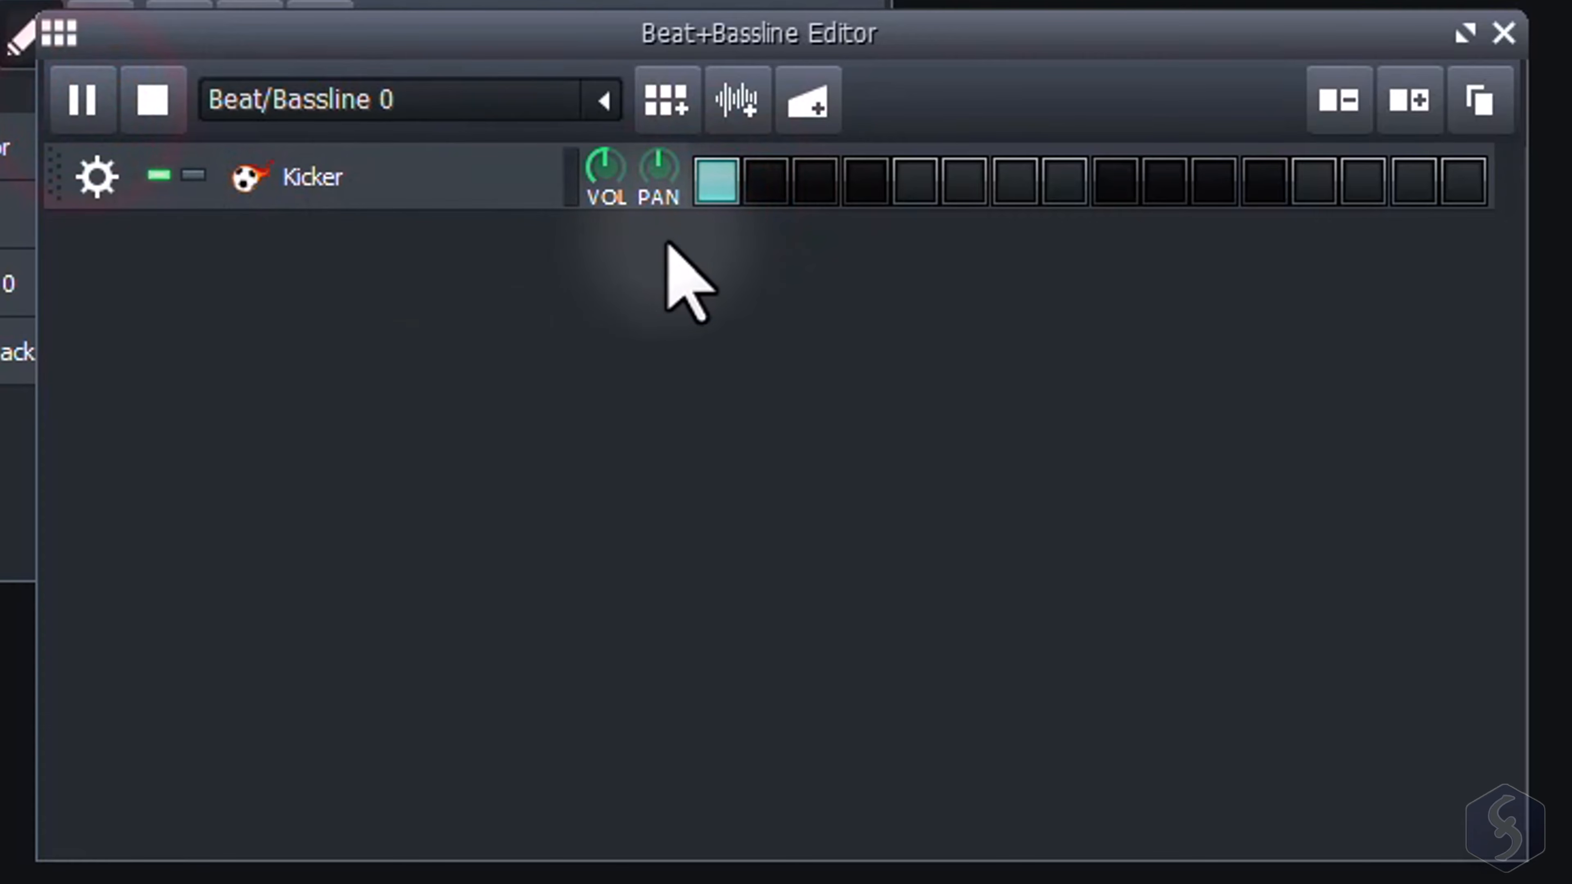
click(915, 181)
click(1114, 181)
click(1314, 182)
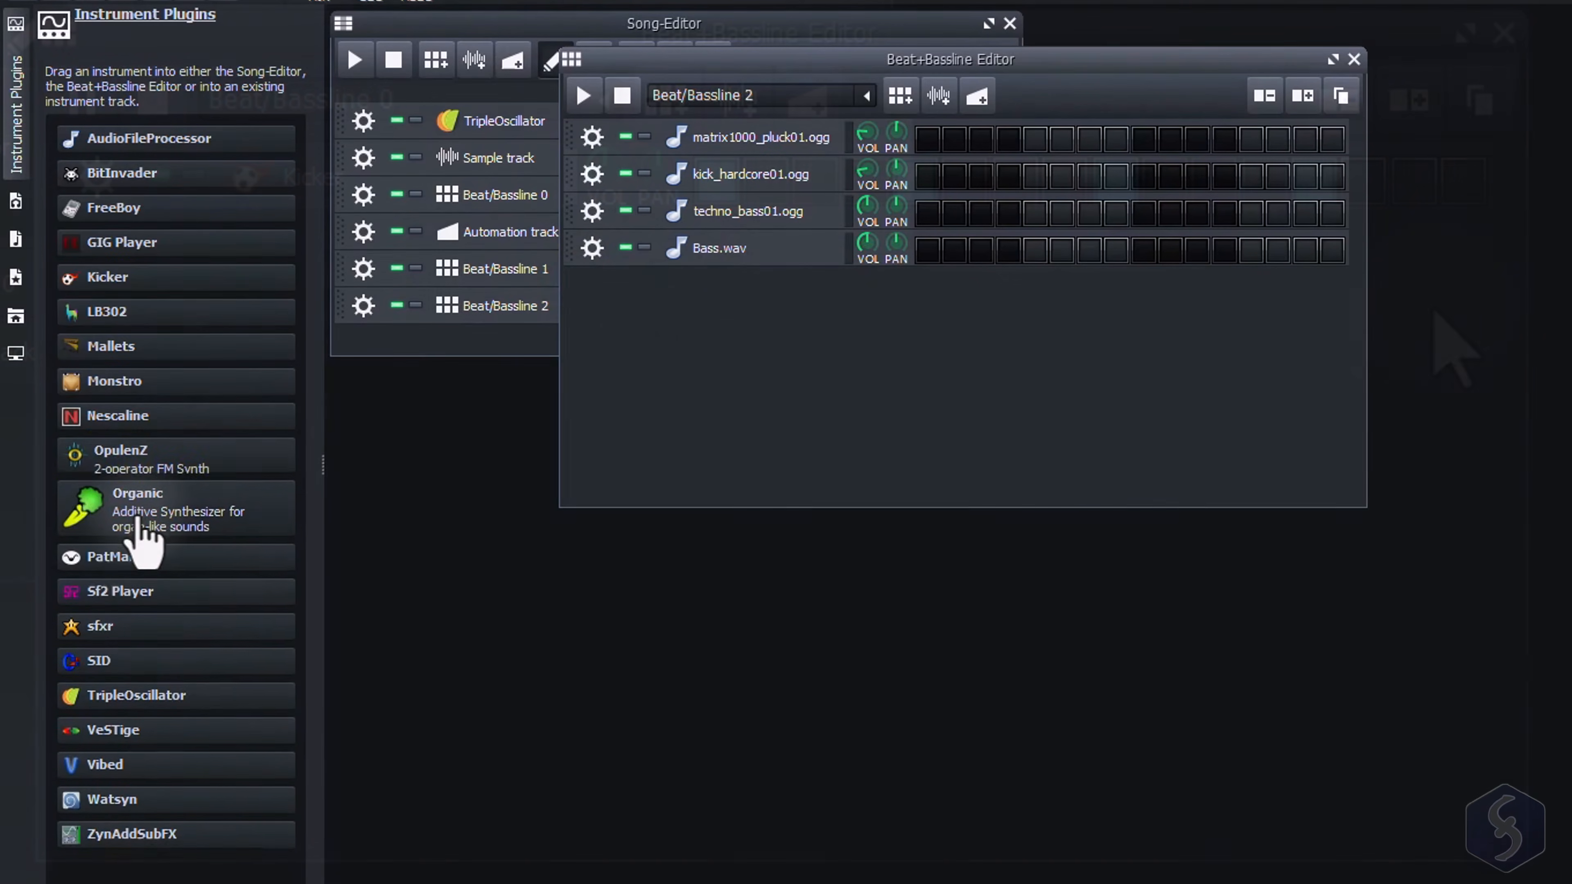
Try the Organic and Vibed plugins as tracks in Beat/Bassline 2, activating the first step of each and playing the pattern
drag(80, 486, 778, 320)
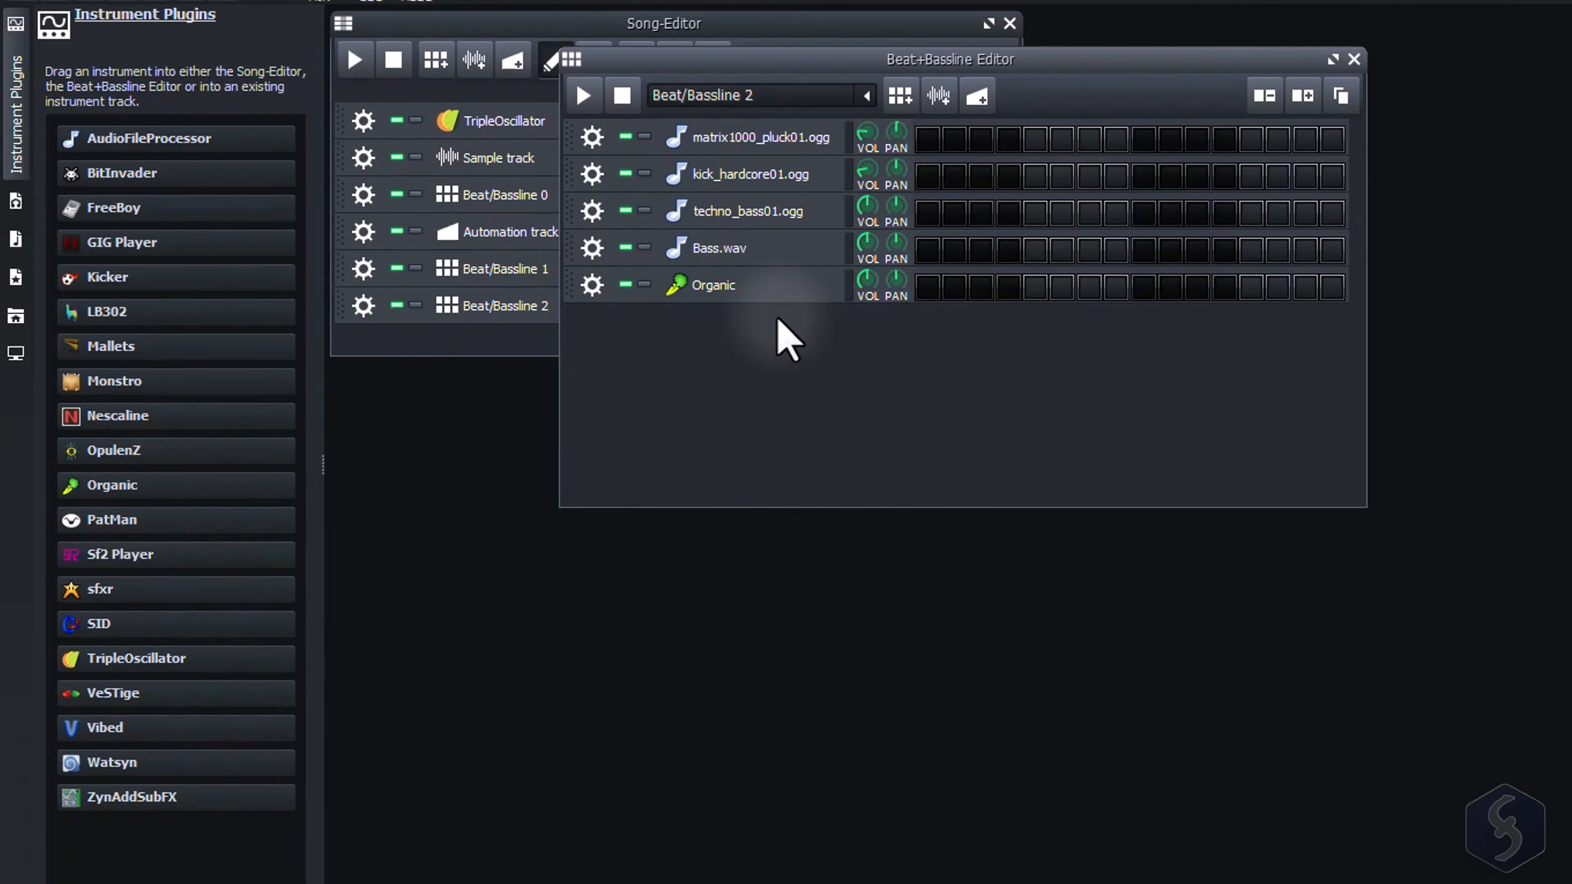
click(927, 287)
drag(77, 728, 859, 333)
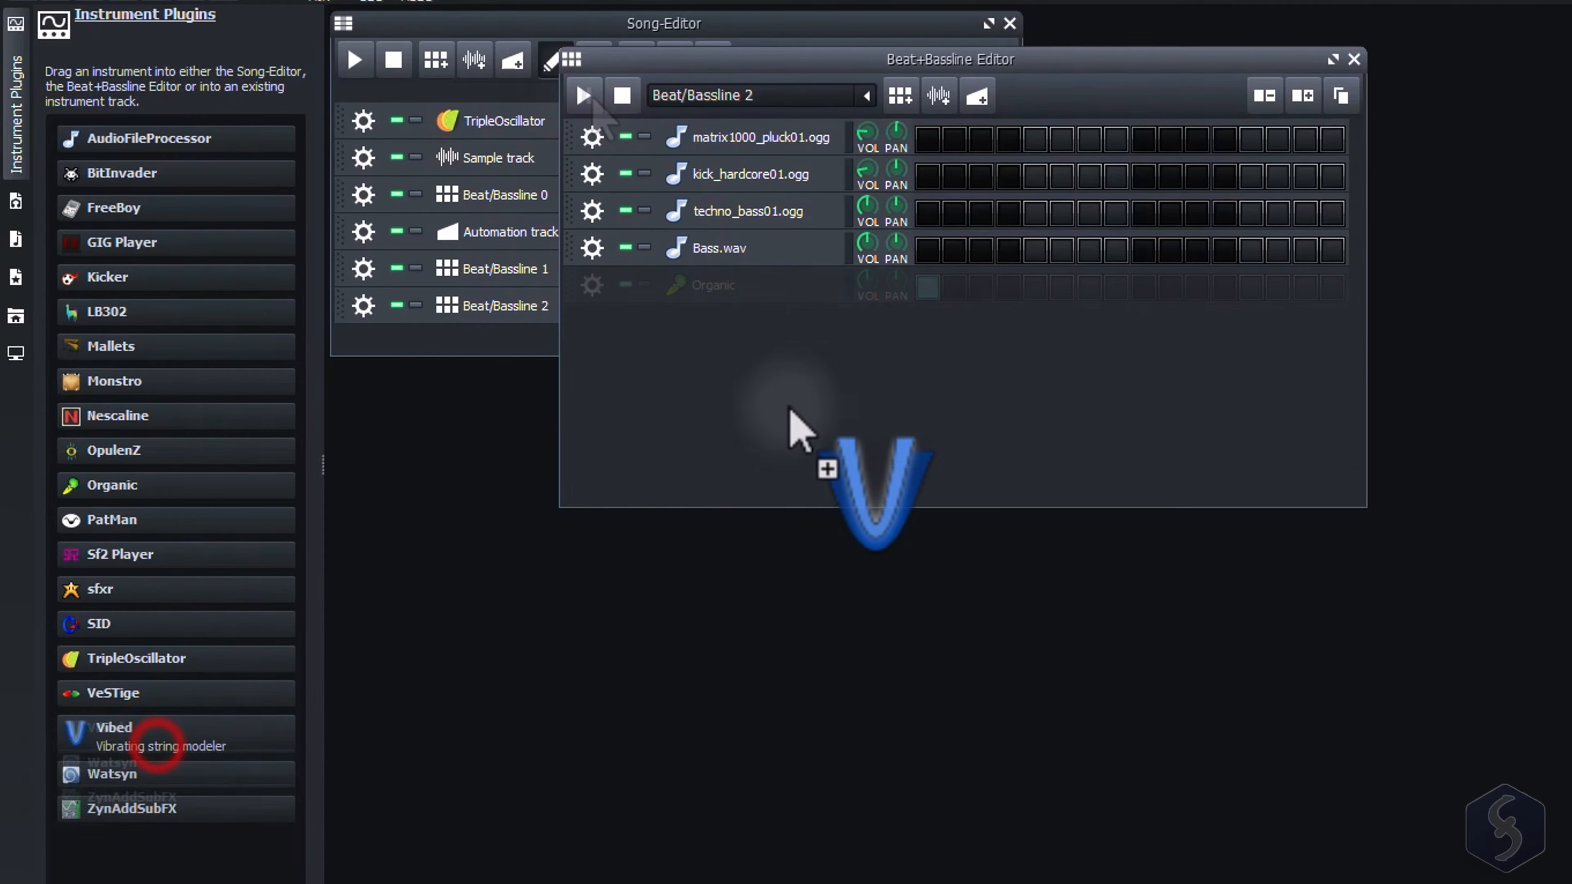
click(928, 286)
click(585, 94)
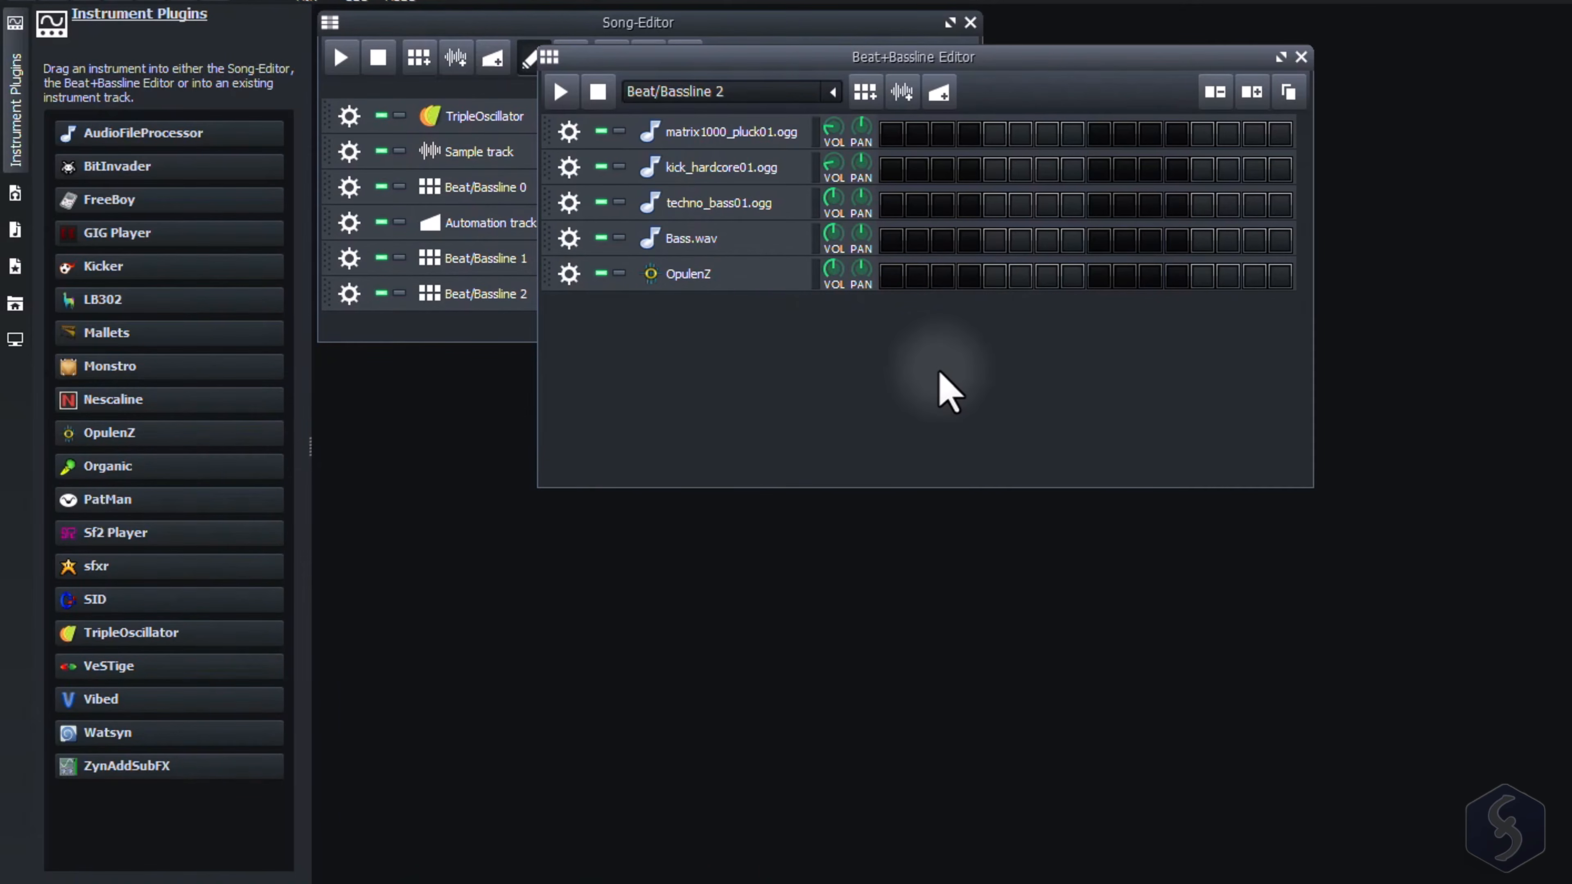
Open the OpulenZ instrument's settings, try its keyboard, activate the track's first step, and play the pattern
click(724, 273)
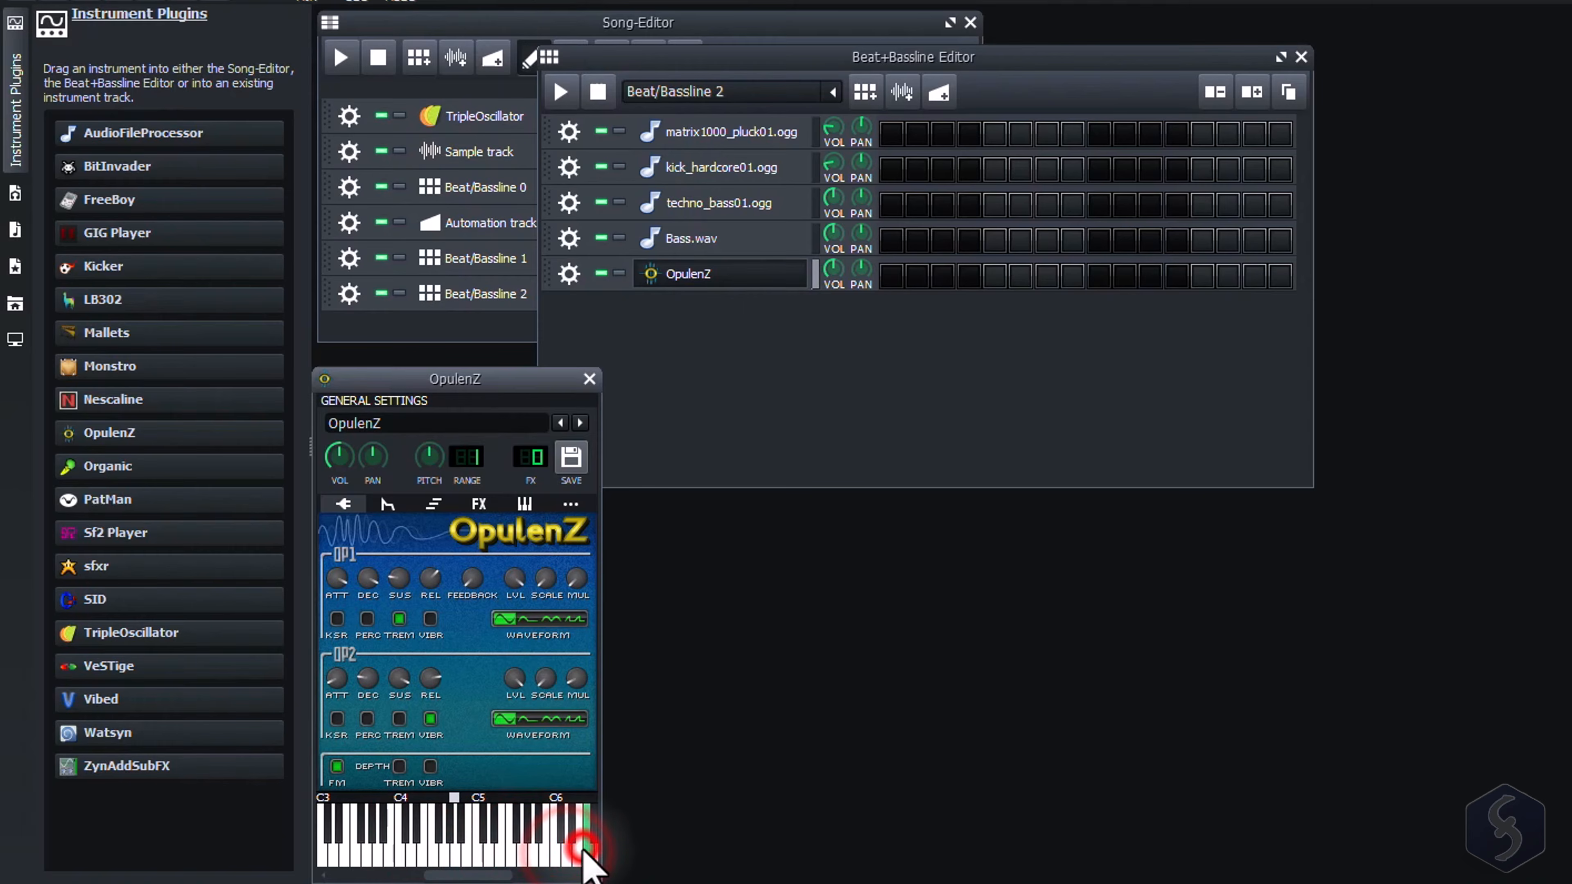
click(755, 339)
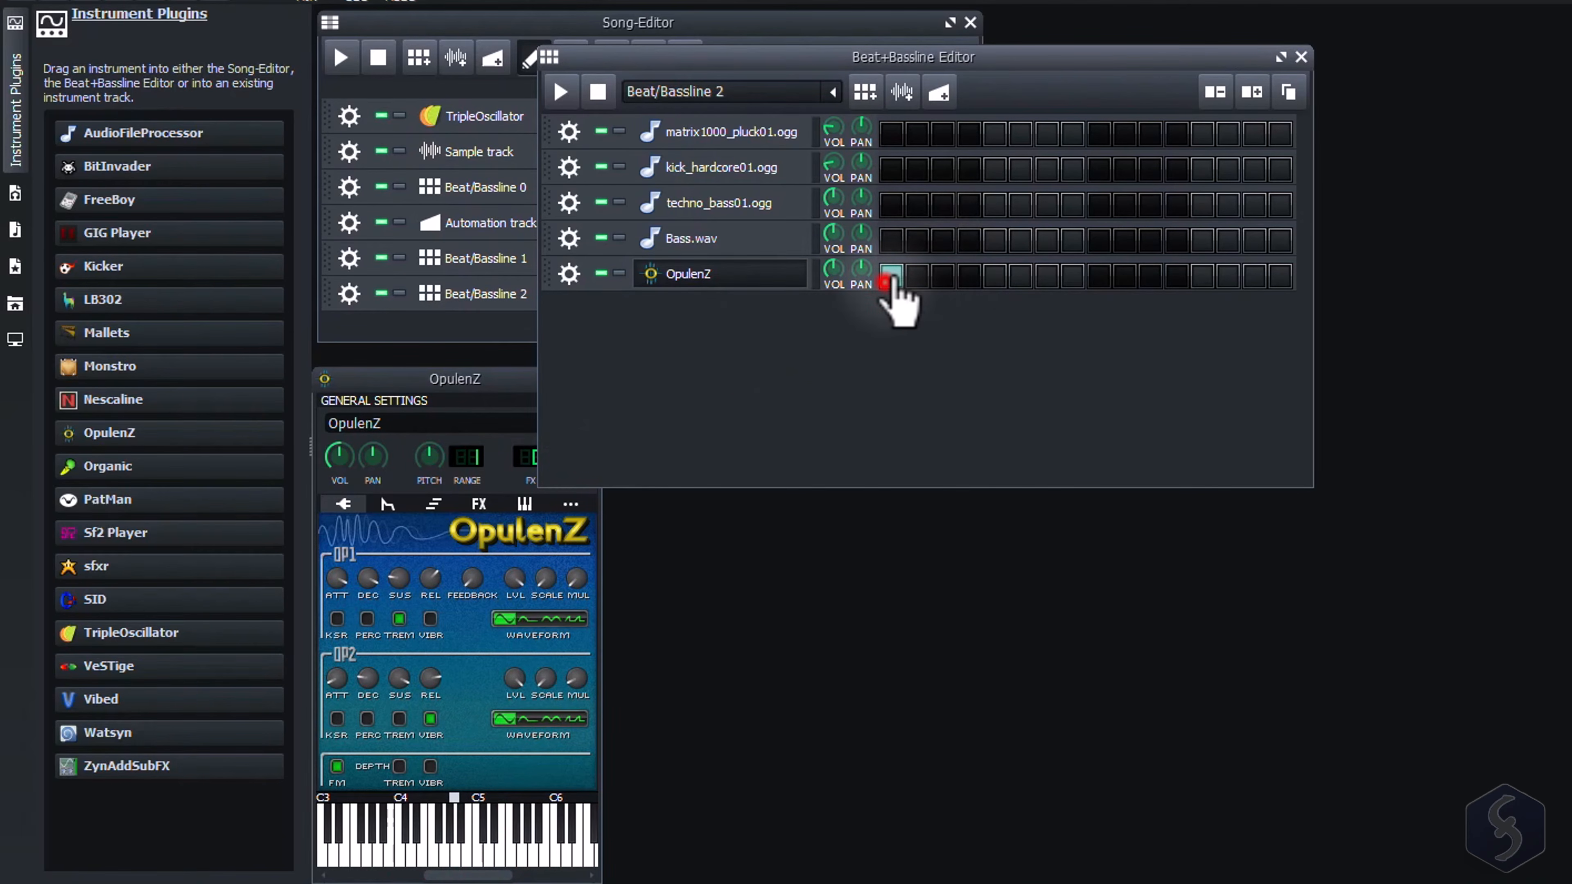
click(560, 92)
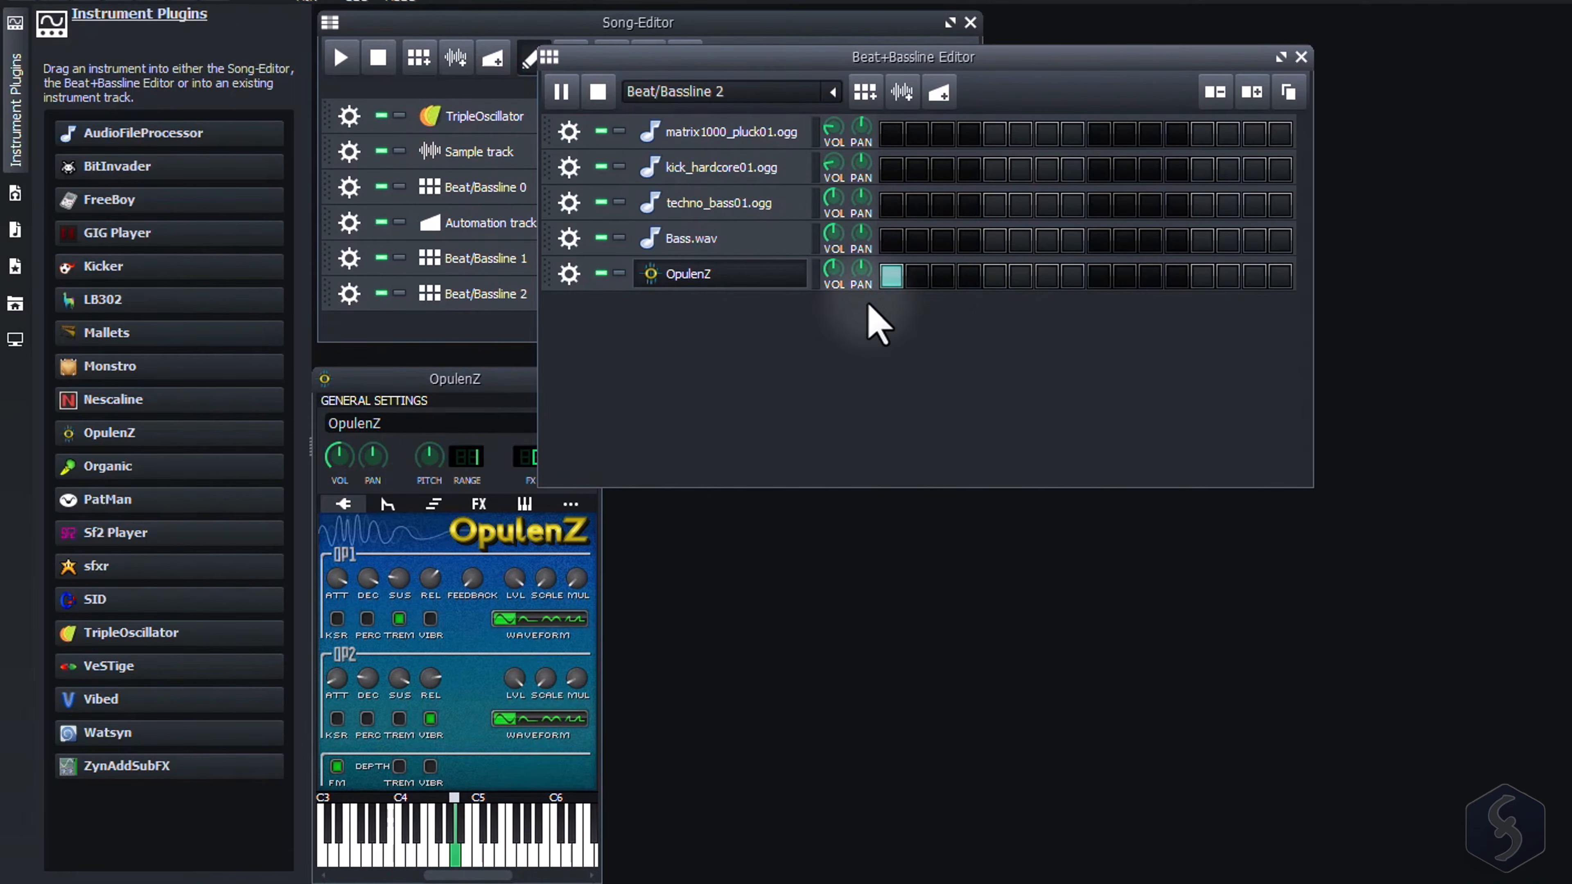
click(477, 379)
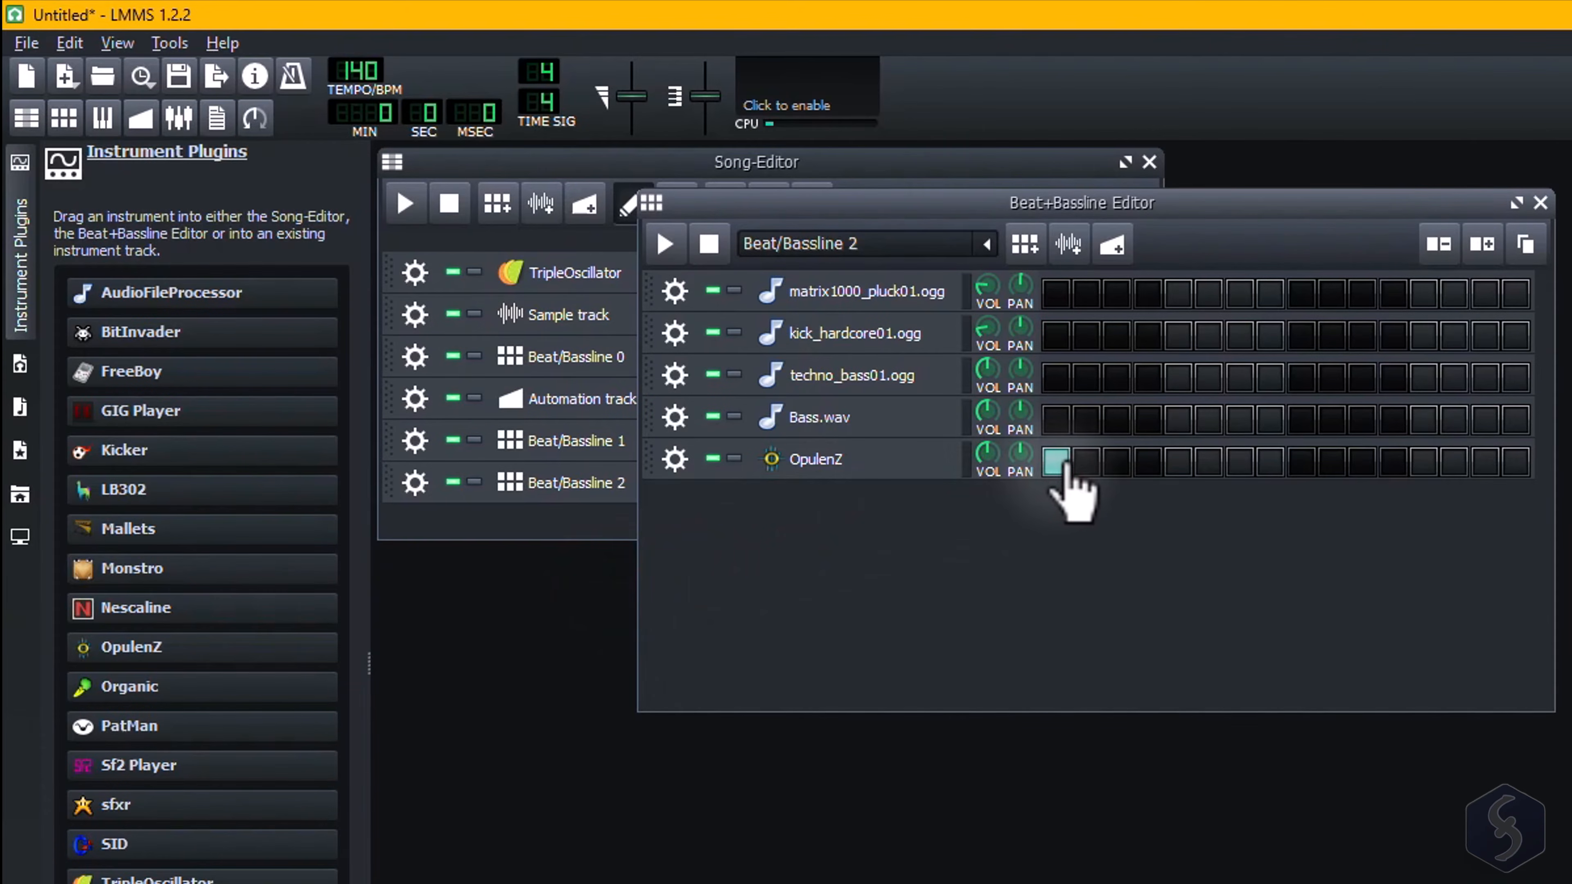
Open the OpulenZ pattern of Beat/Bassline 2 in the Piano-Roll
right_click(1055, 466)
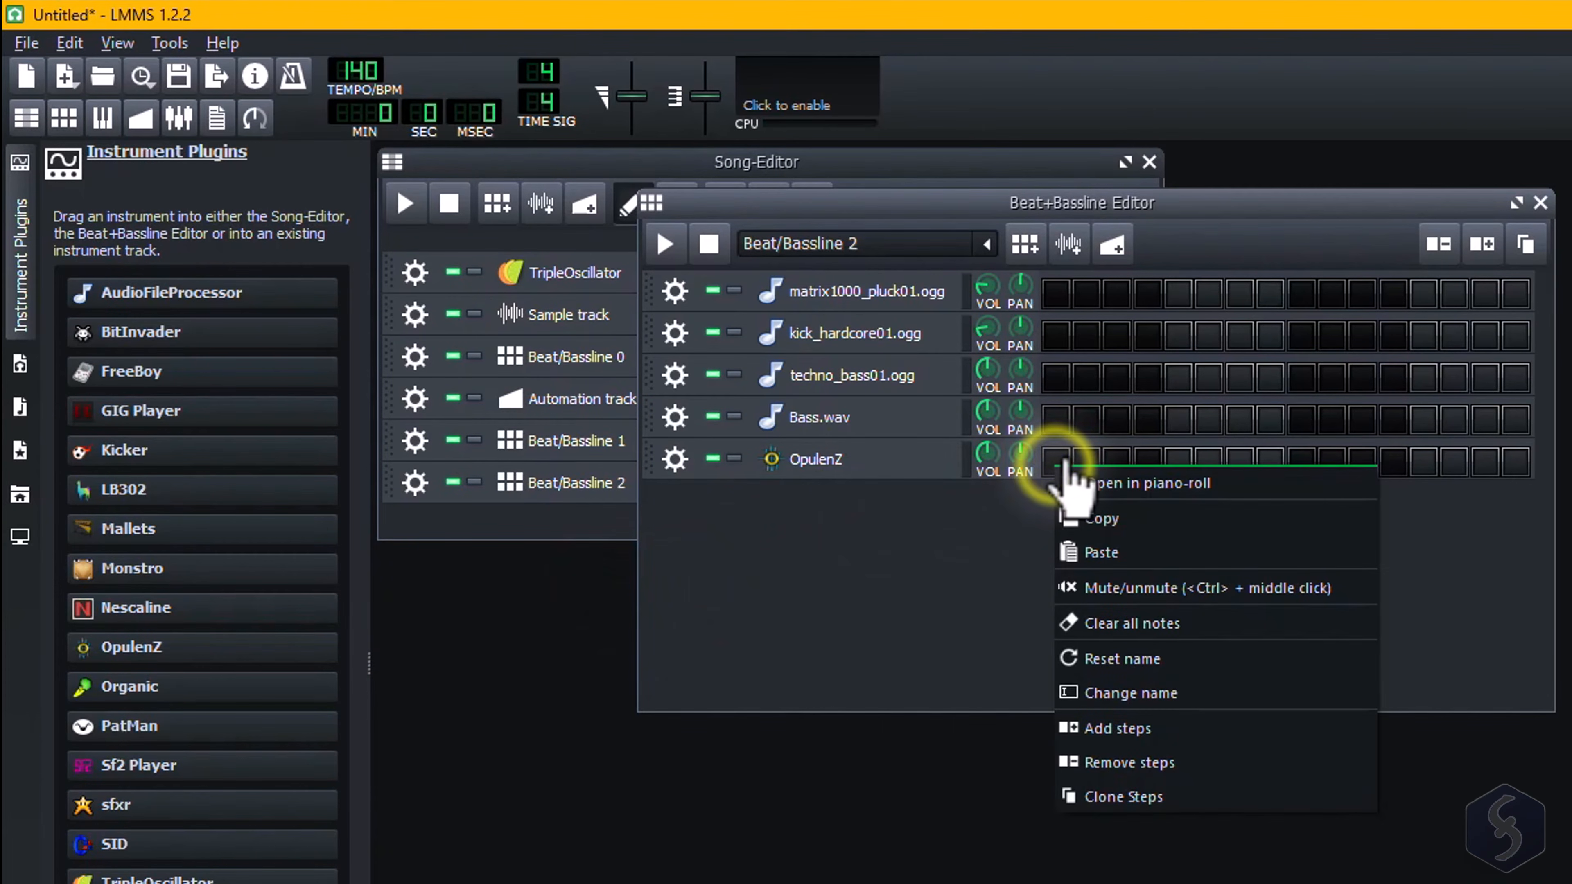
click(1148, 483)
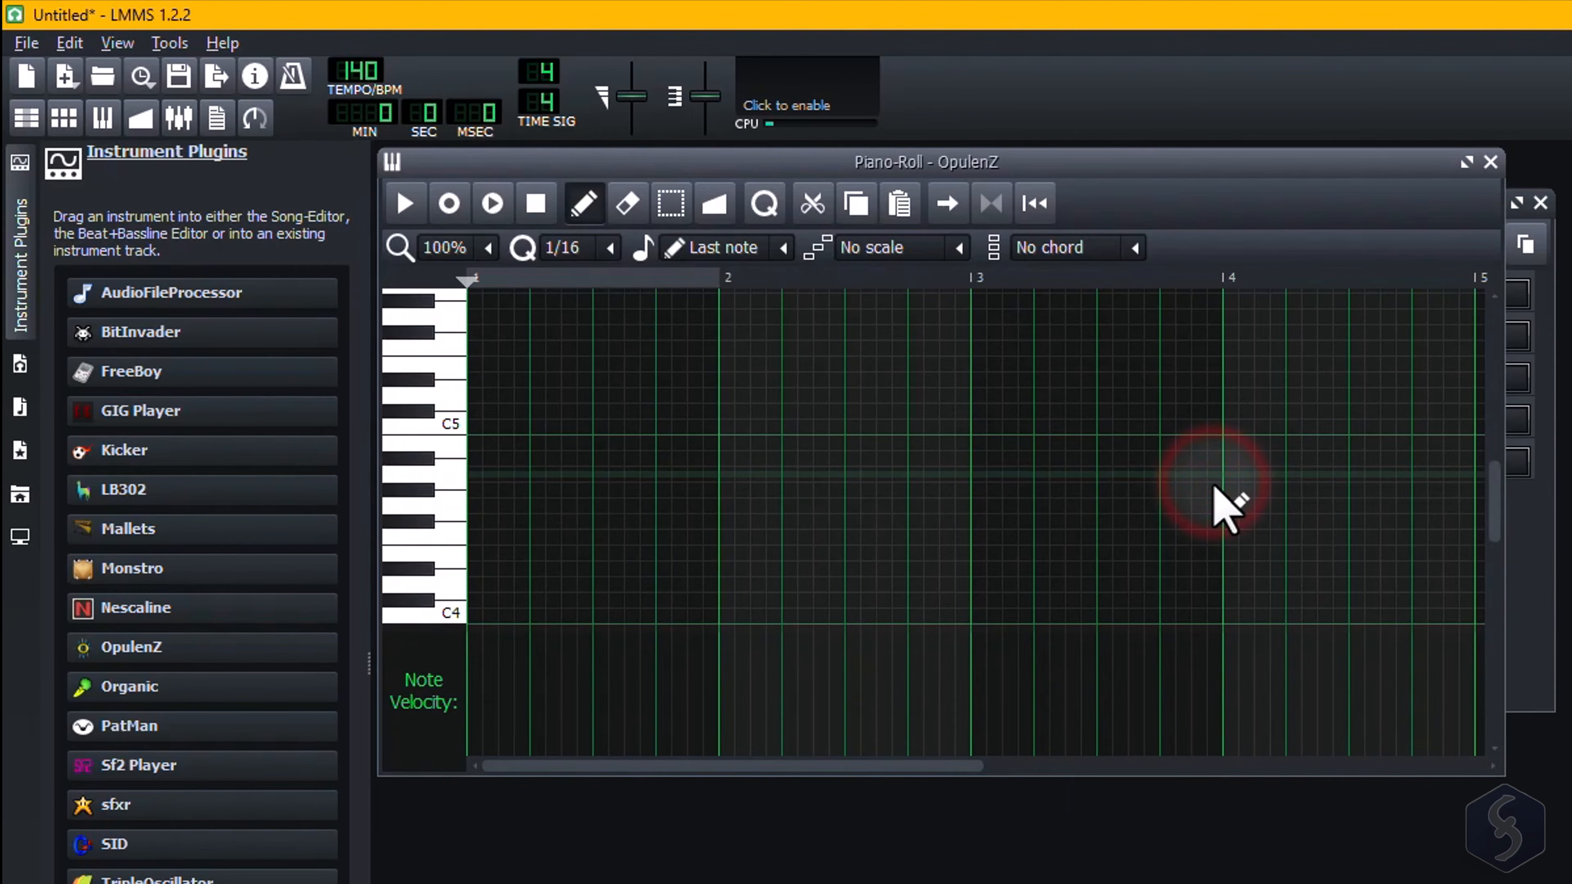
mouse_move(1048, 168)
mouse_down()
mouse_move(1090, 261)
mouse_move(1073, 170)
mouse_move(1040, 188)
mouse_up()
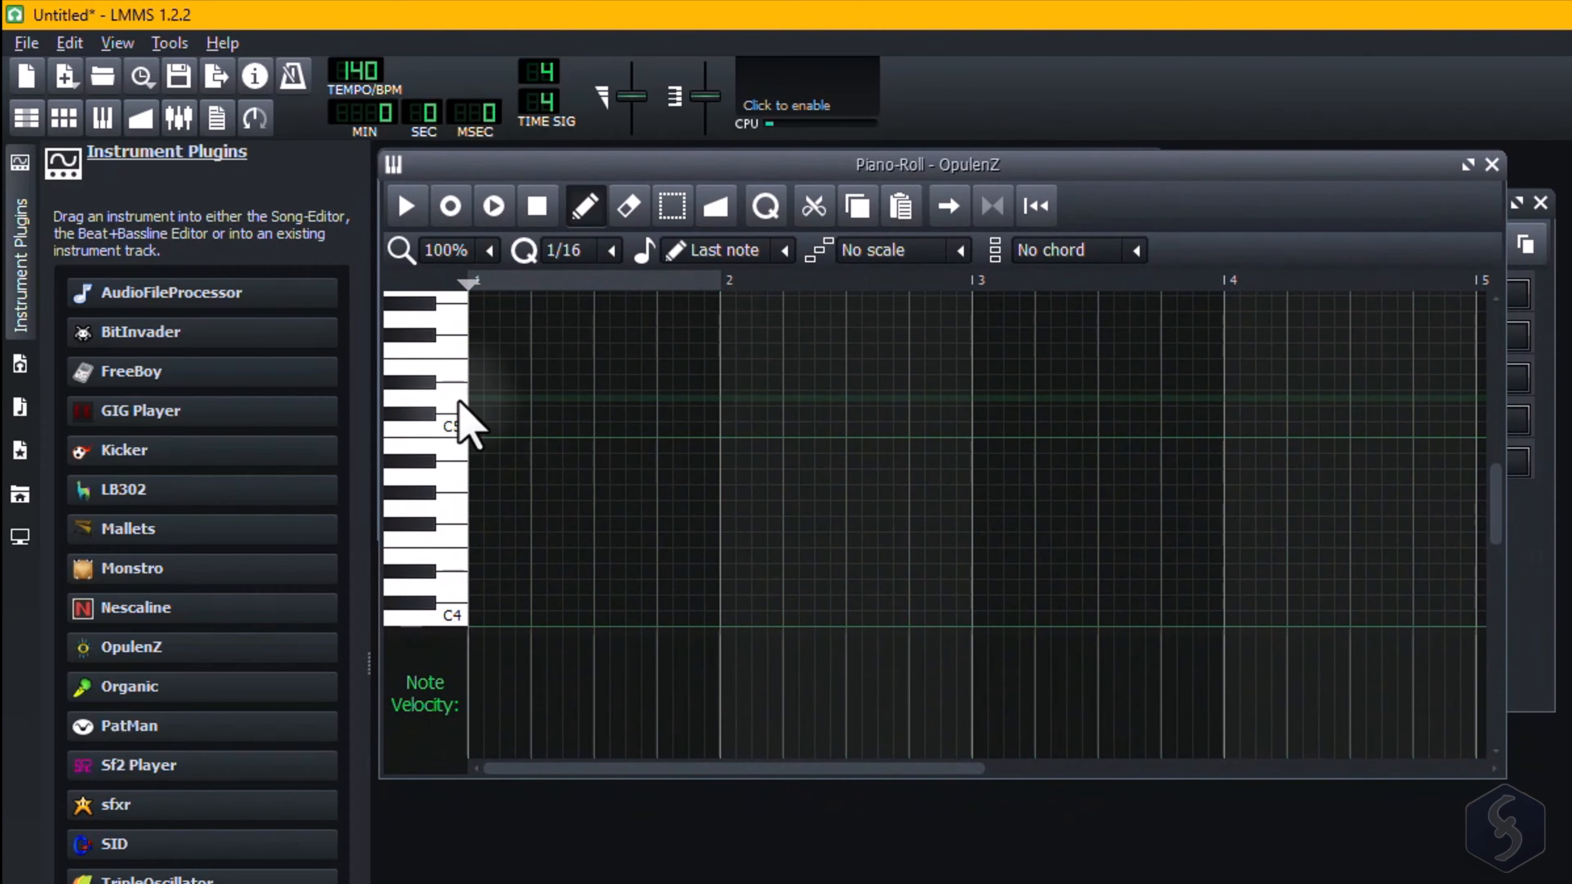
Audition low, middle and high OpulenZ notes on the Piano-Roll keyboard across several octaves
click(449, 471)
click(443, 536)
click(439, 604)
scroll(452, 534, down, 4)
click(450, 550)
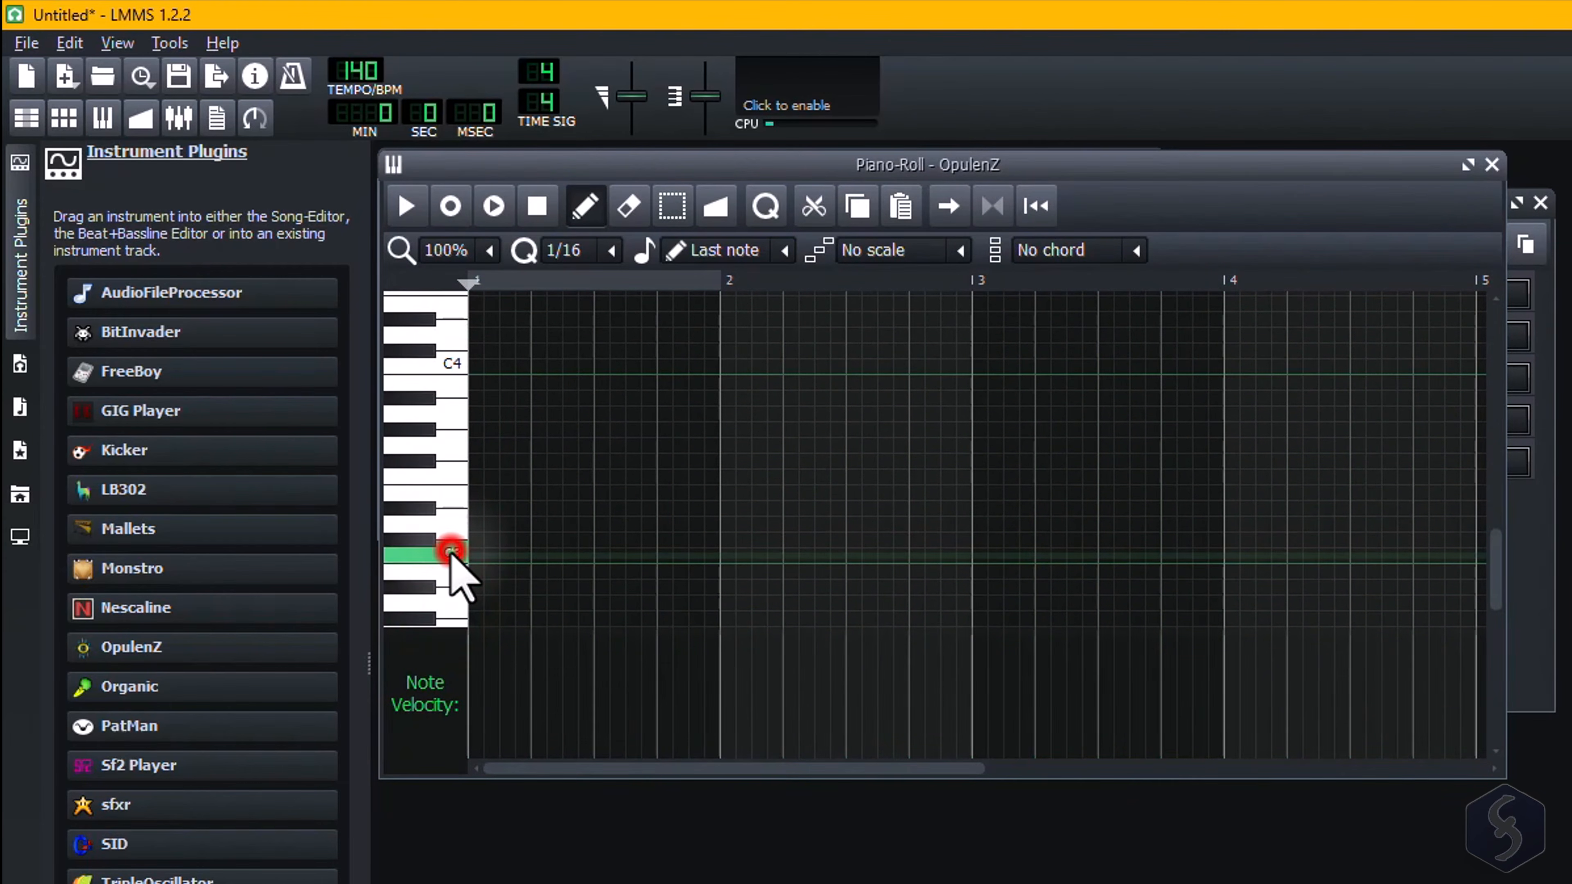
click(449, 487)
scroll(459, 465, up, 4)
scroll(456, 459, up, 4)
click(453, 430)
scroll(453, 430, up, 2)
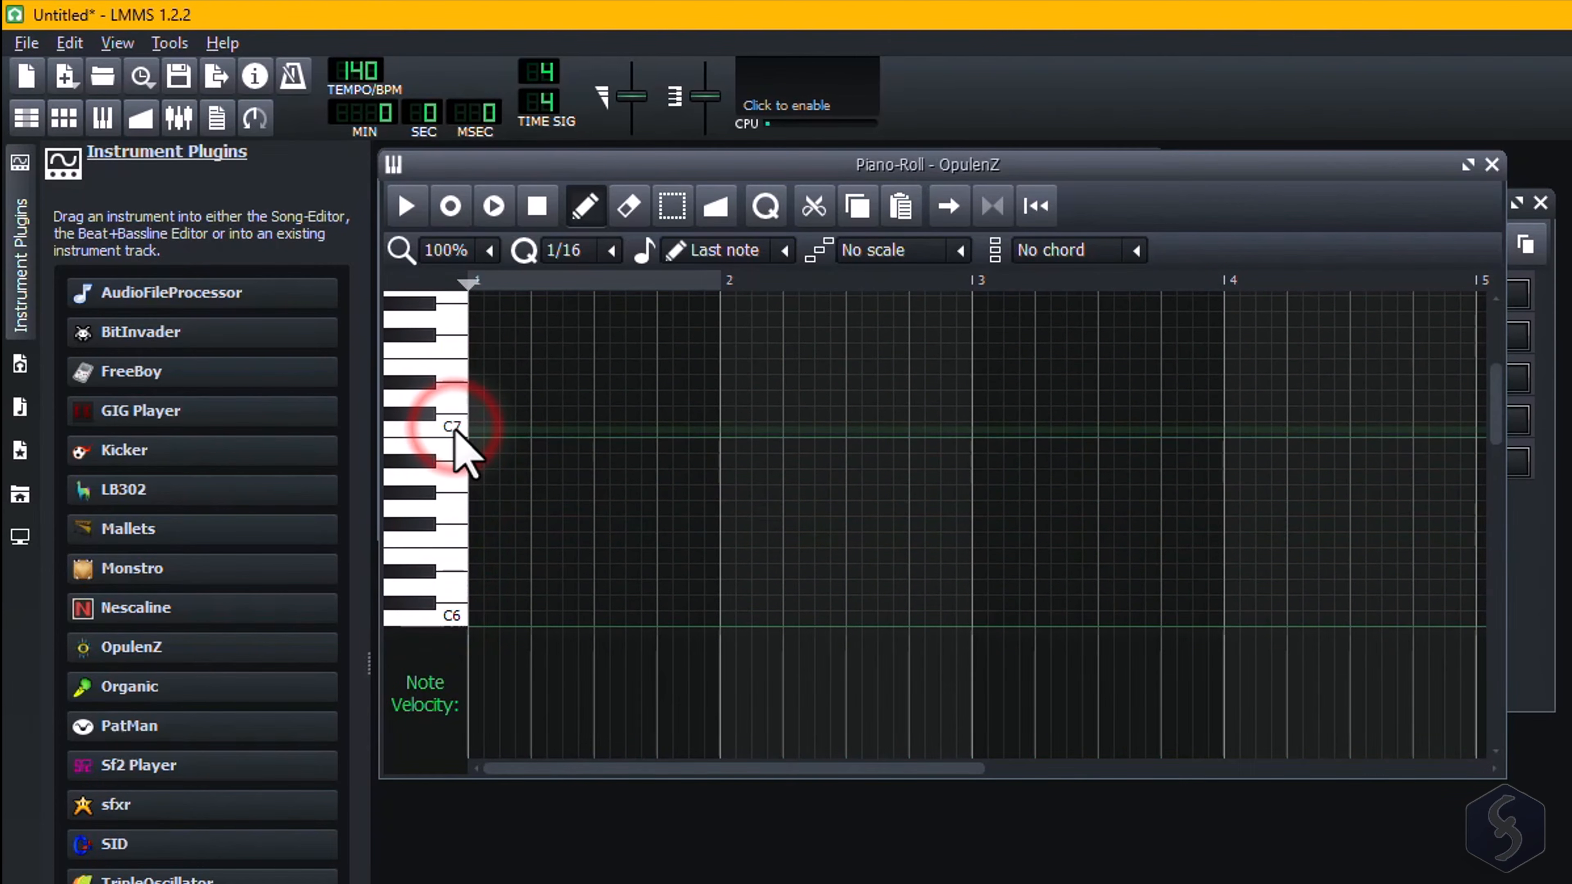
click(452, 416)
click(448, 338)
click(452, 375)
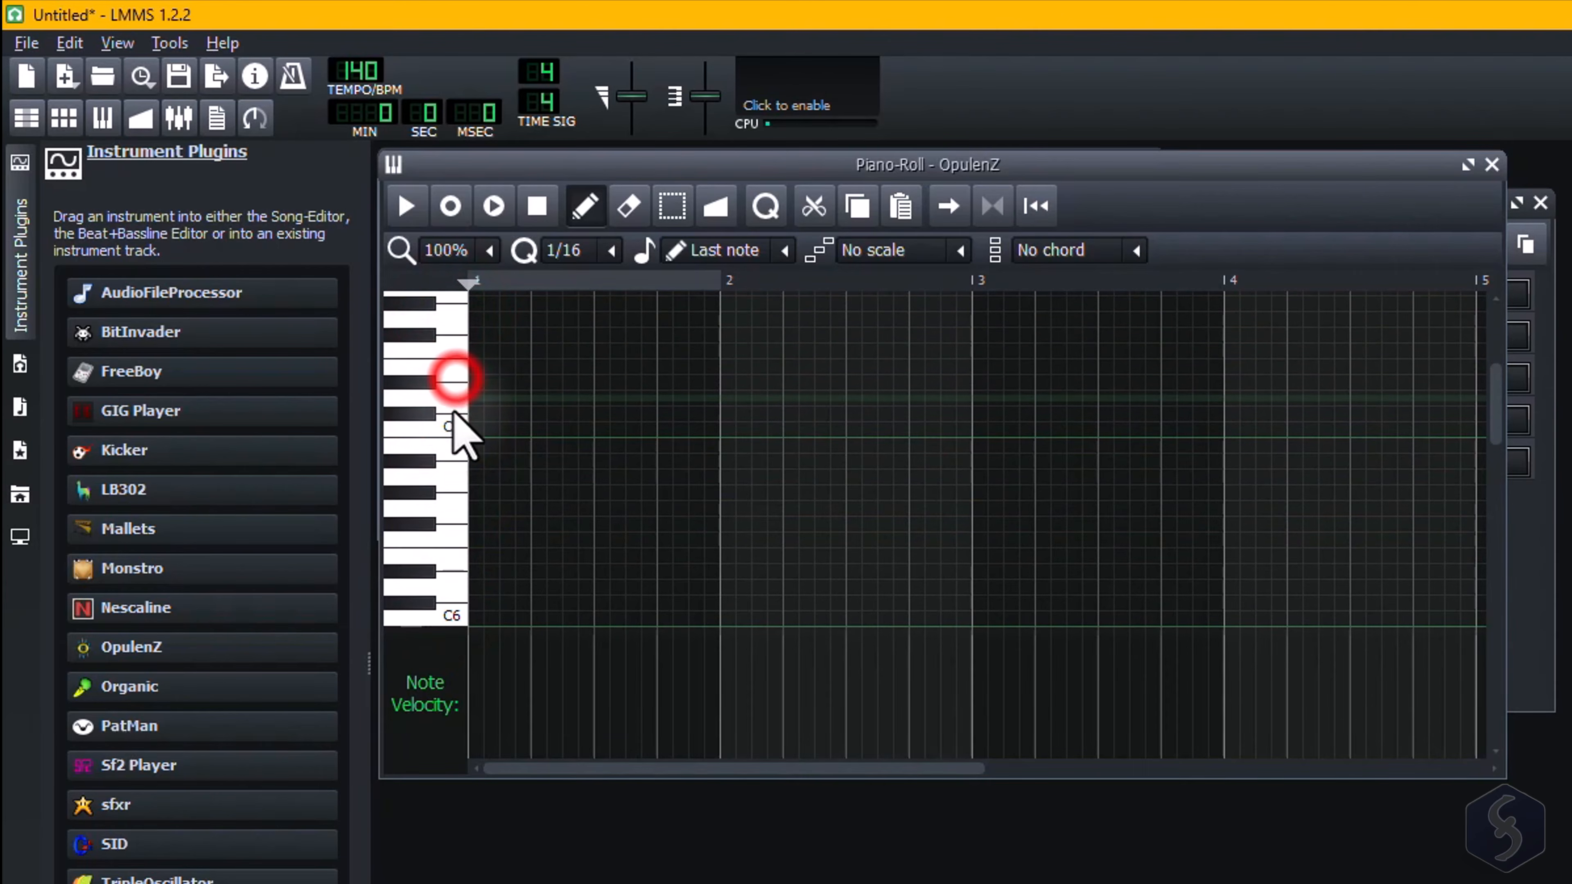
click(440, 449)
scroll(451, 456, down, 2)
click(456, 472)
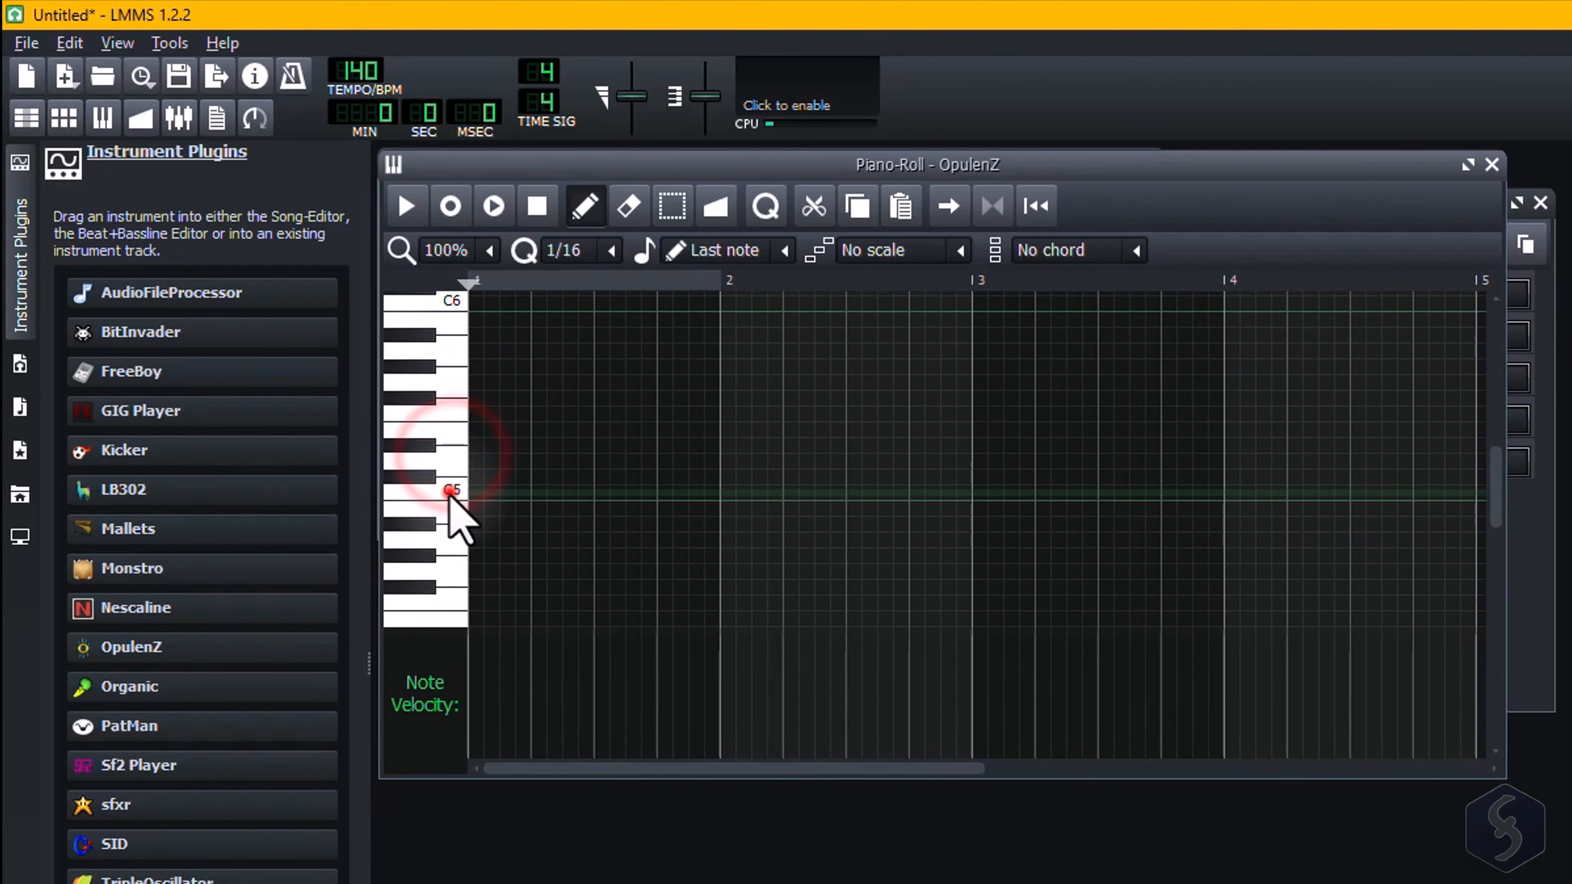
scroll(456, 472, down, 4)
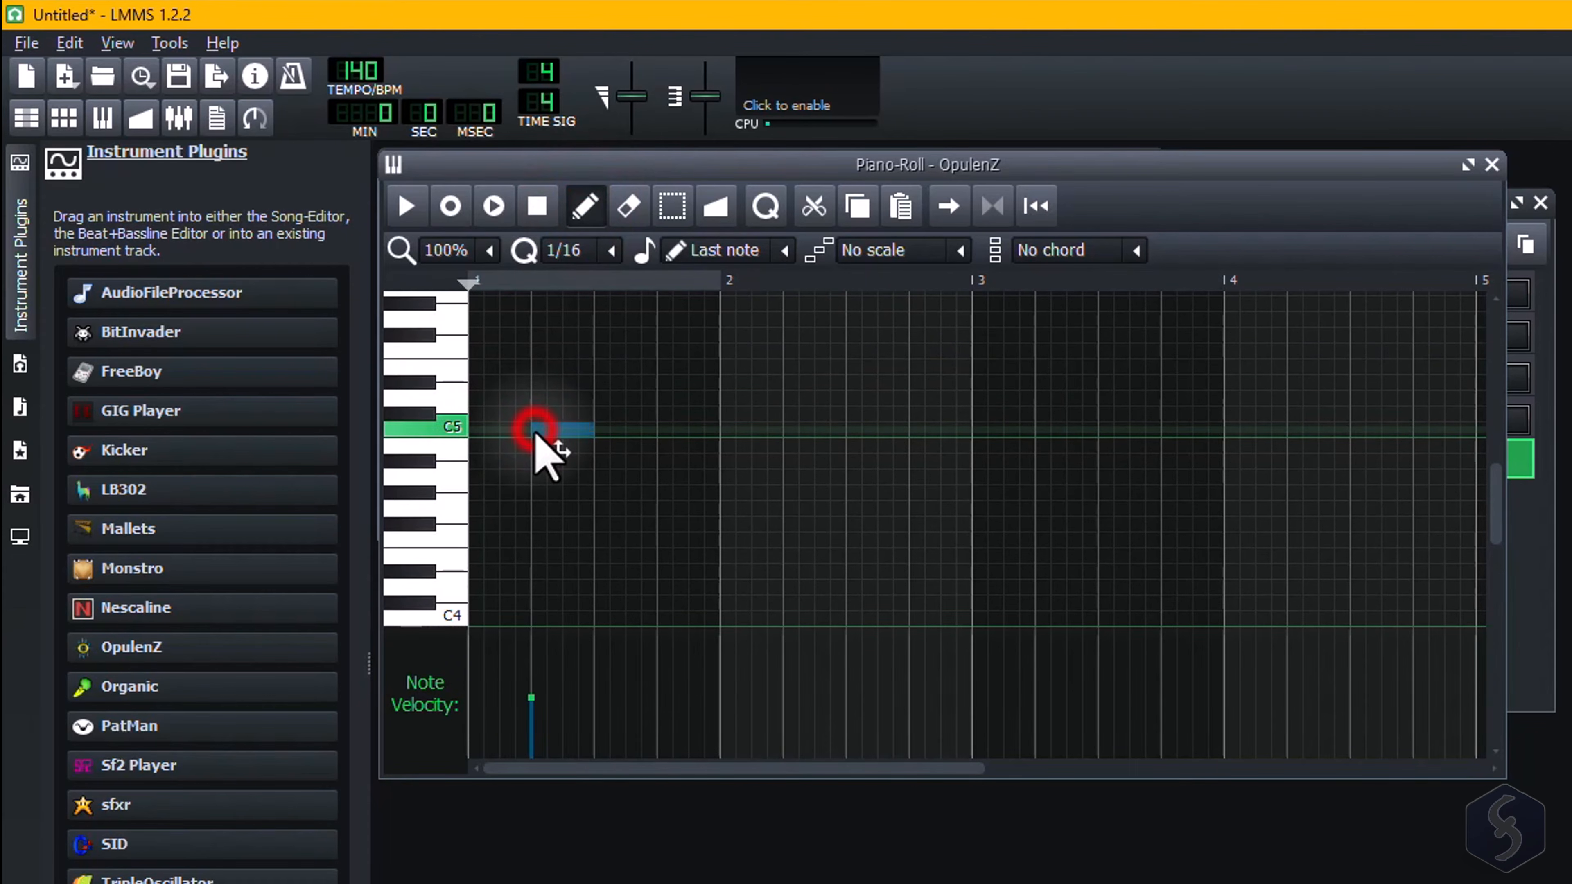
Draw four quarter notes between F#4 and D5 in bars 1 and 2, and move the Piano-Roll off the Beat+Bassline Editor
click(675, 395)
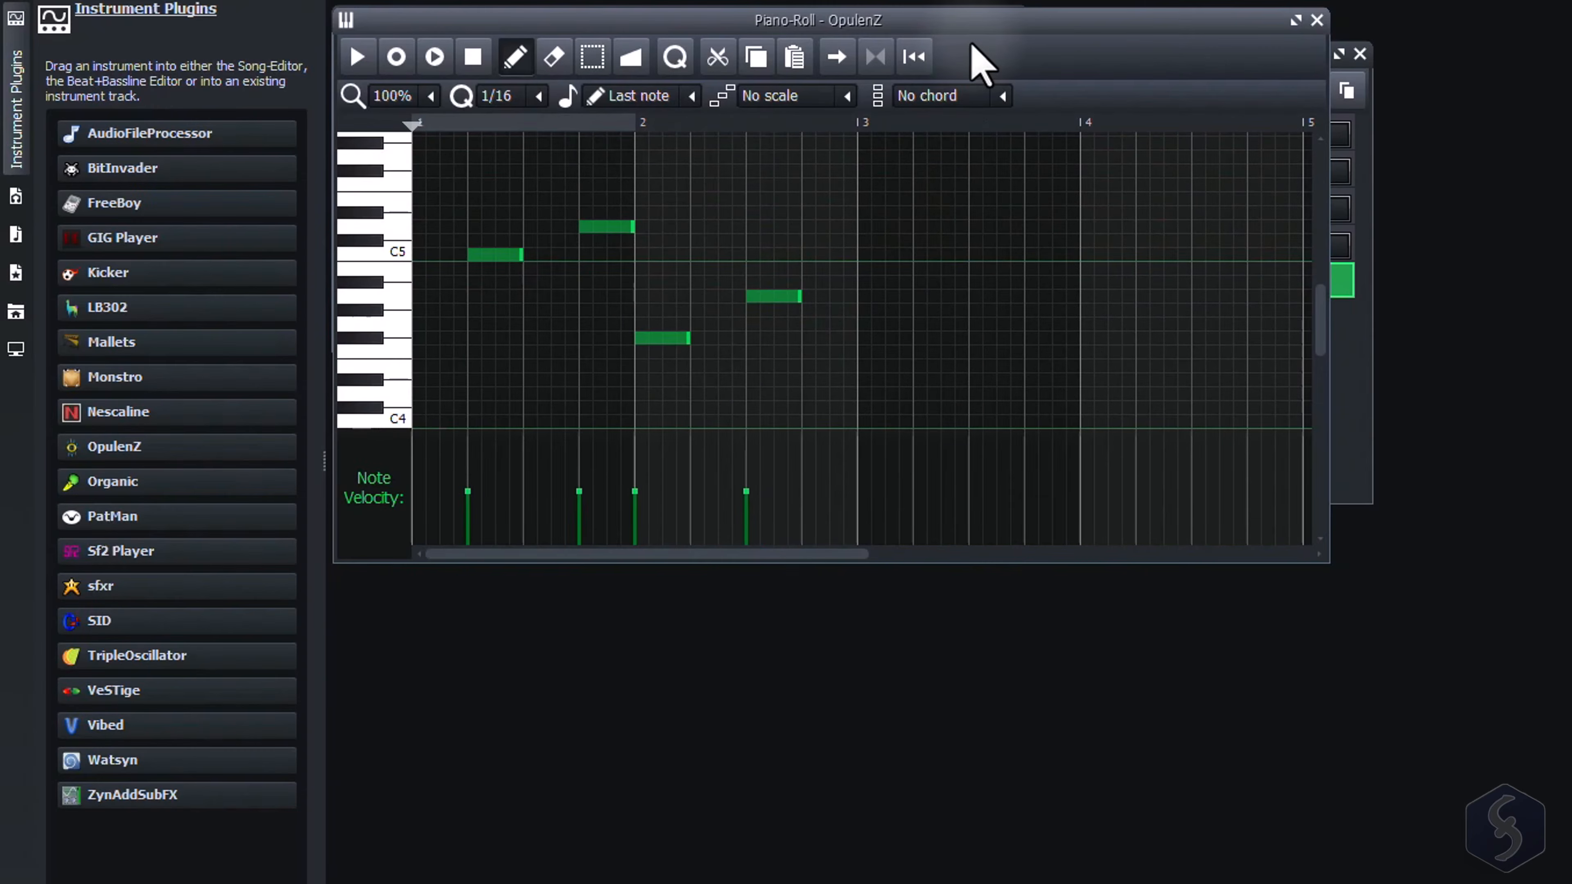
drag(983, 18, 1058, 359)
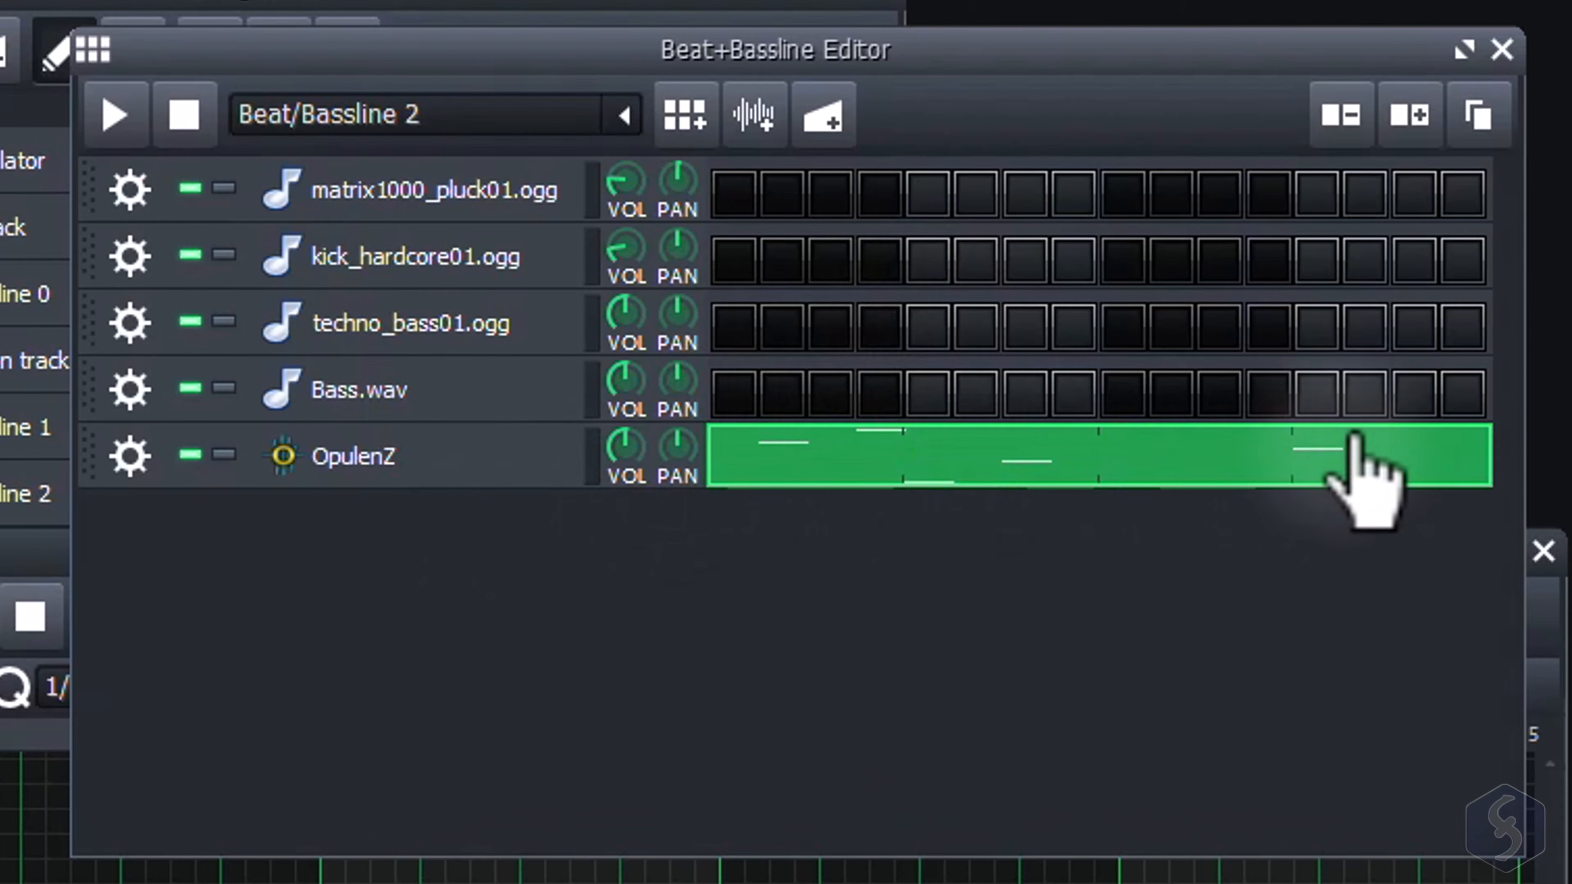
Add steps to Beat/Bassline 2 and reopen the OpulenZ pattern in the Piano-Roll
click(1411, 118)
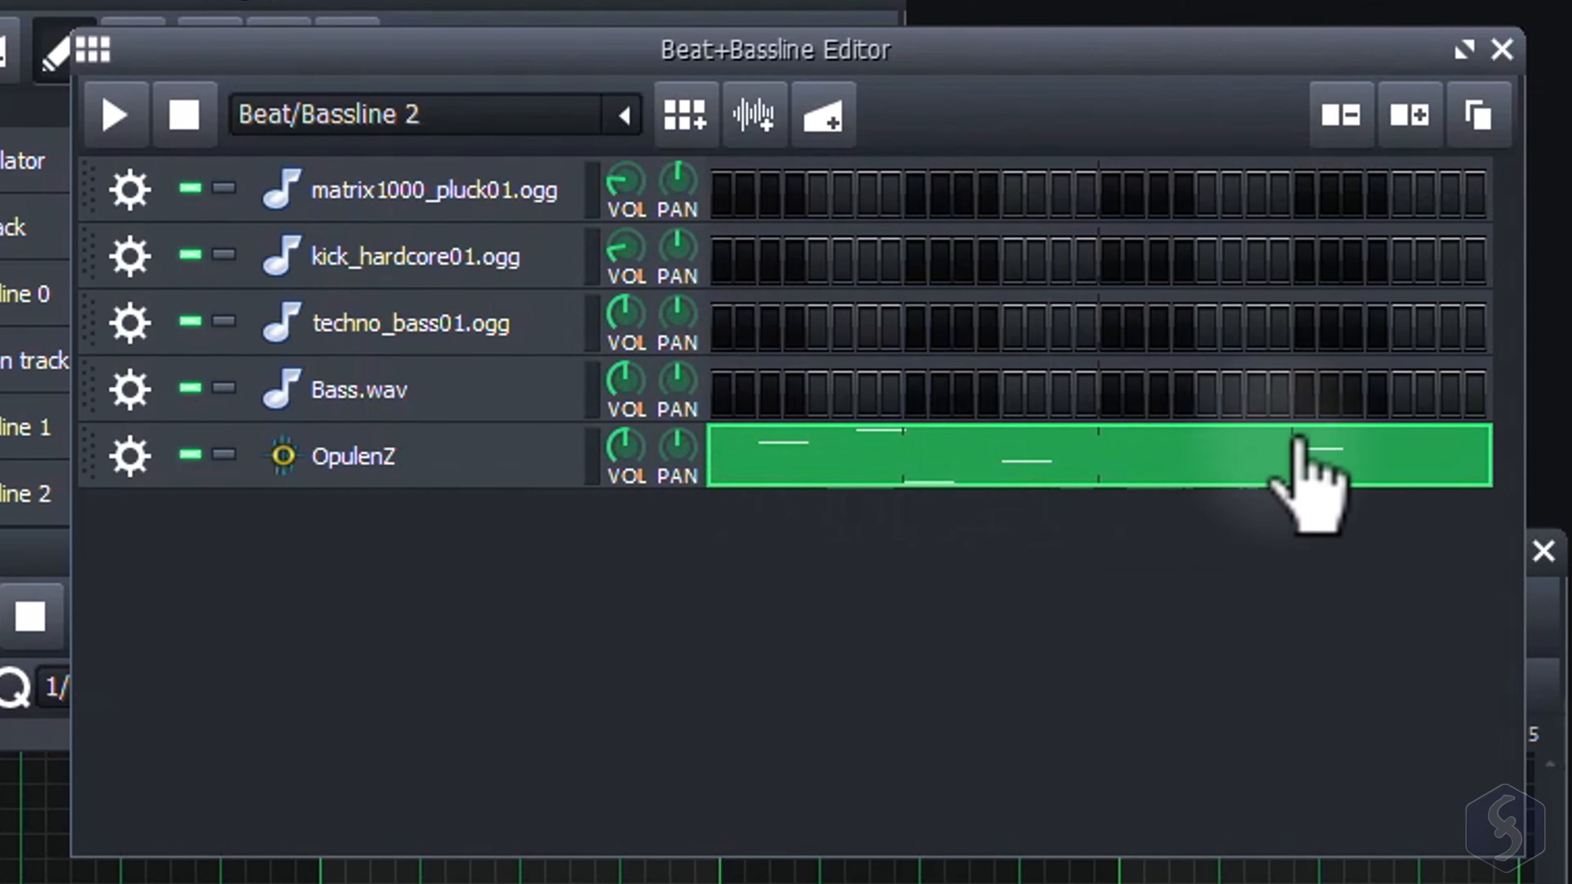
double_click(923, 441)
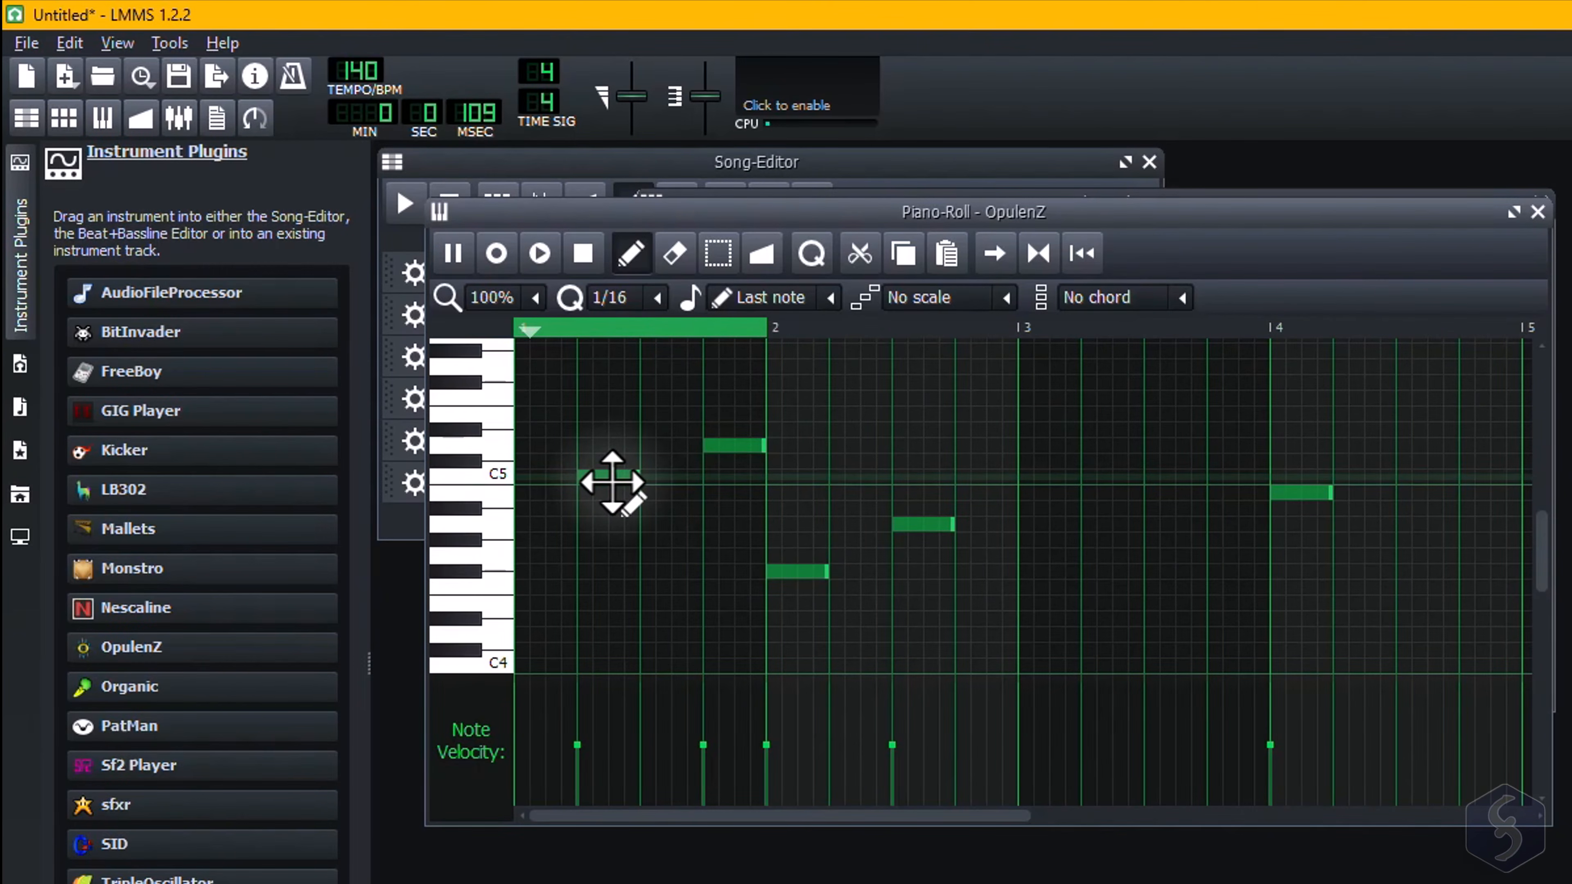
Lower the first two notes to F4 and G4, enable loop points, and loop playback from bar 1 to bar 3
drag(613, 483, 603, 588)
drag(735, 449, 731, 555)
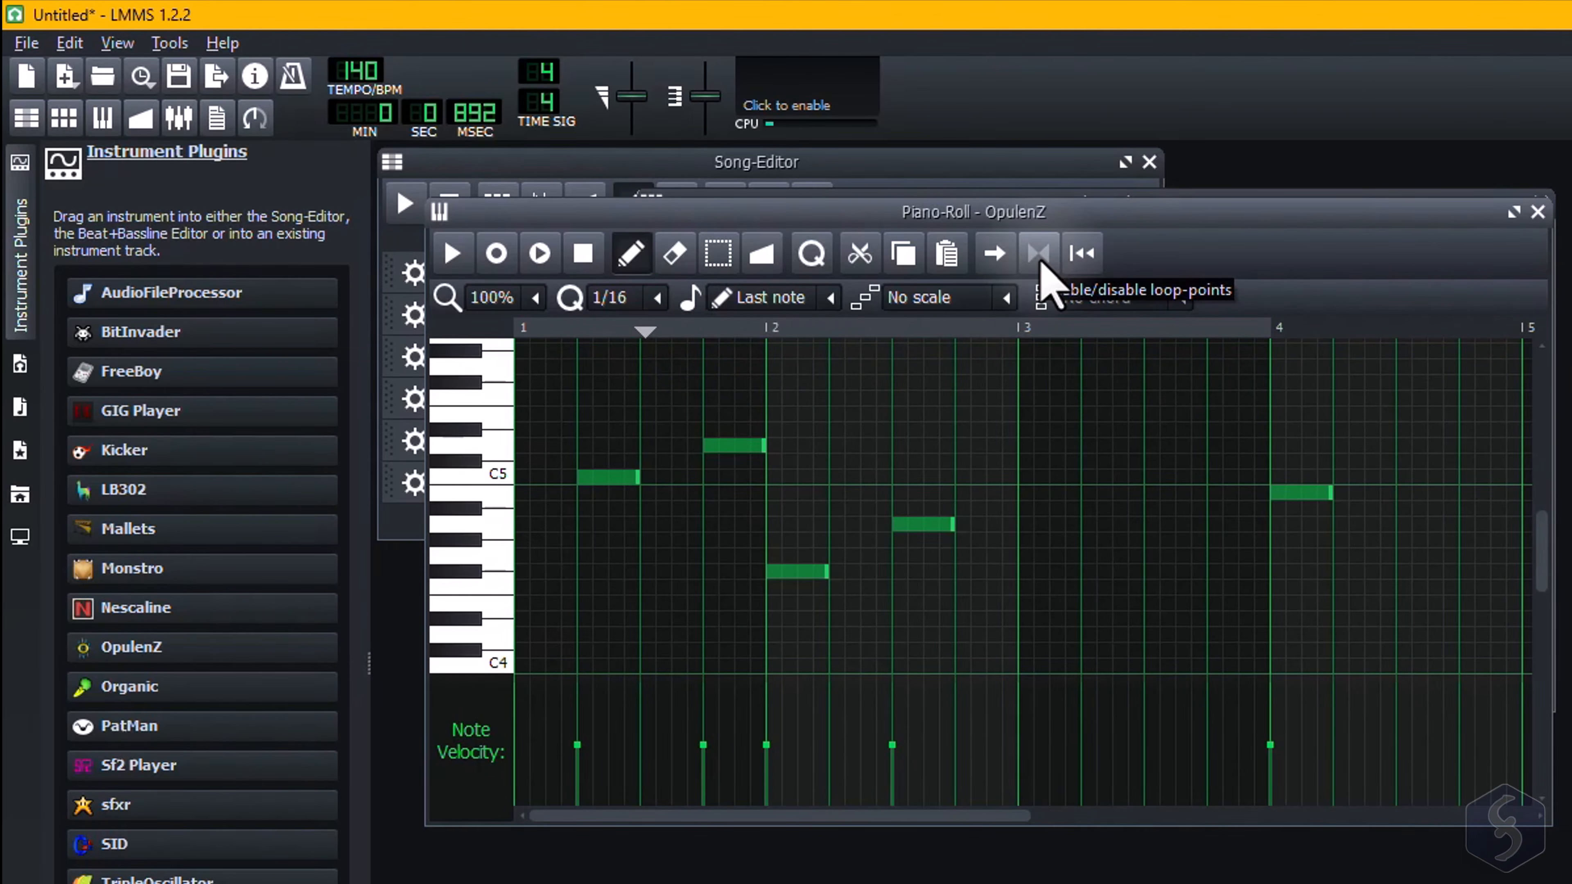
click(1038, 254)
key(space)
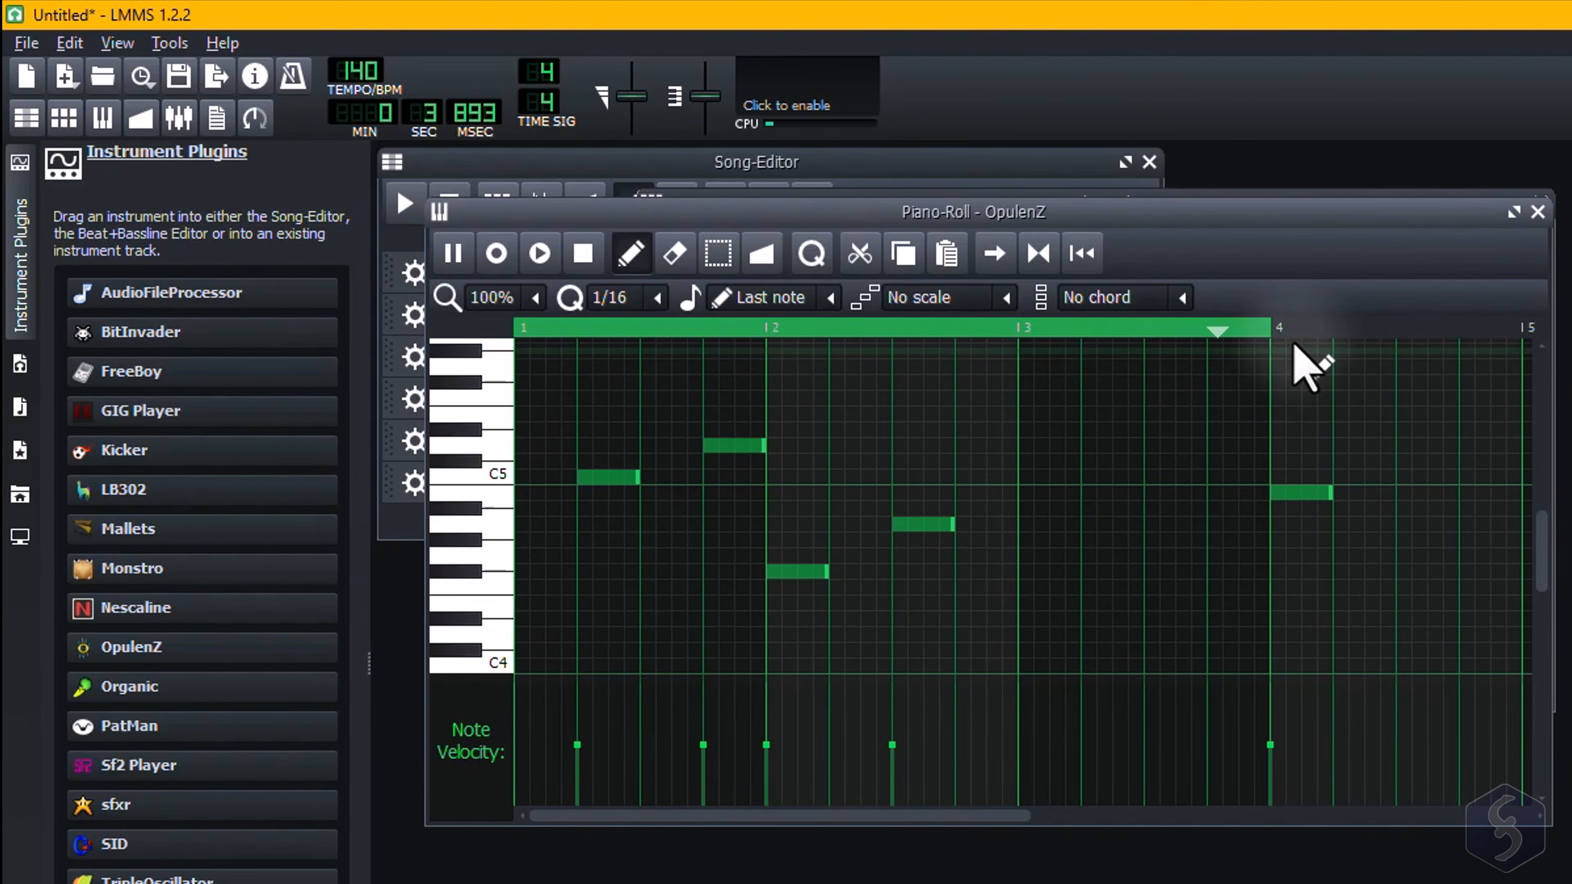
right_click(560, 328)
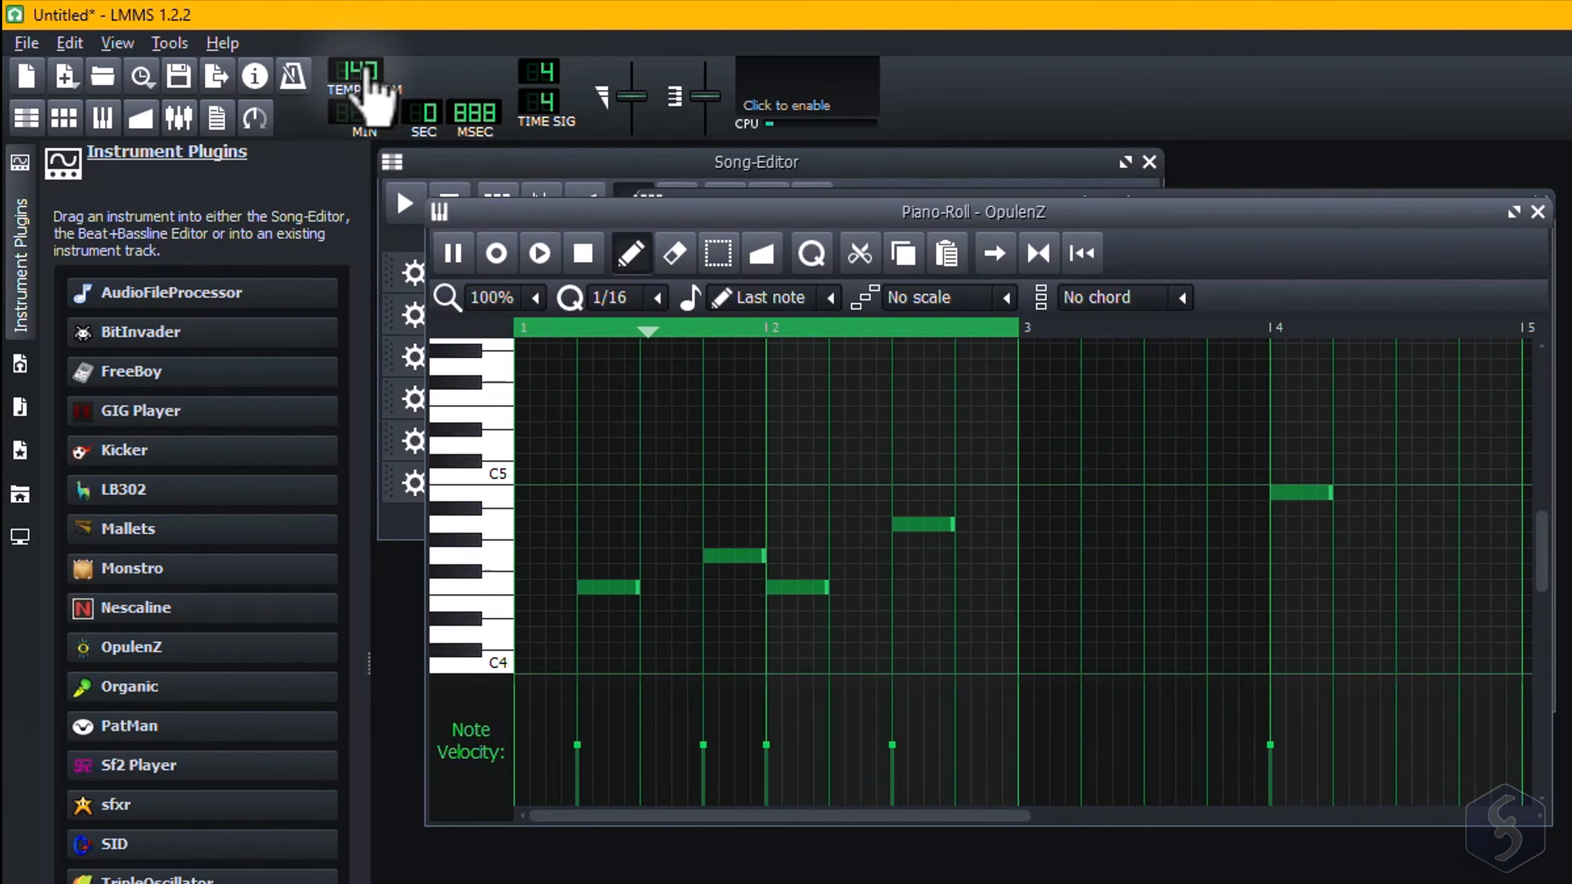
Try slower and faster tempos while the loop plays, and return the tempo to 140 BPM
drag(371, 87, 371, 133)
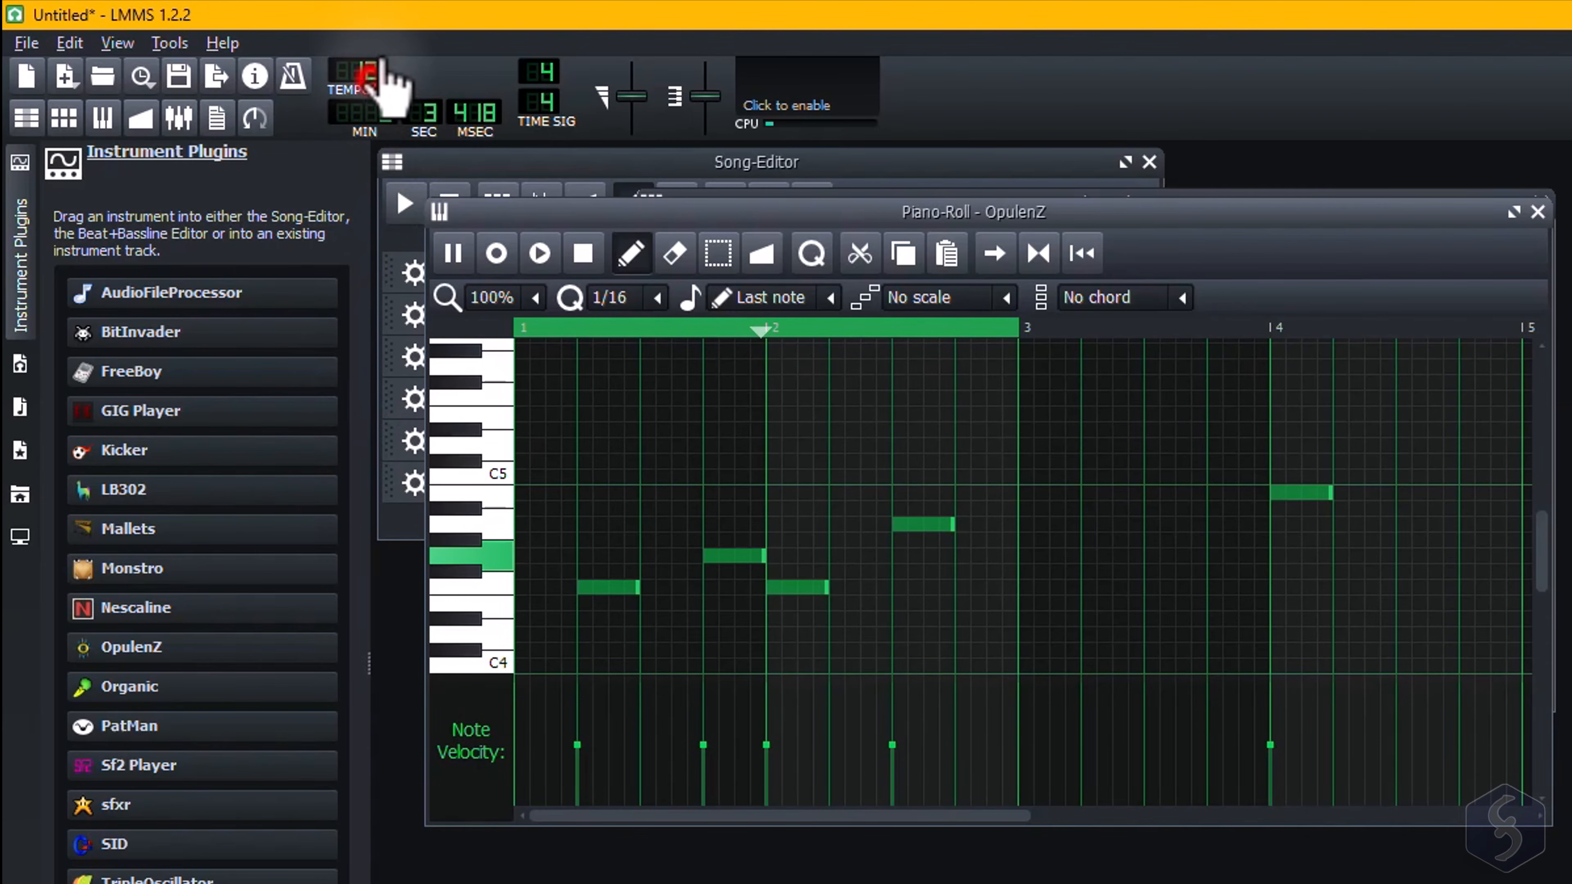
drag(383, 58, 390, 12)
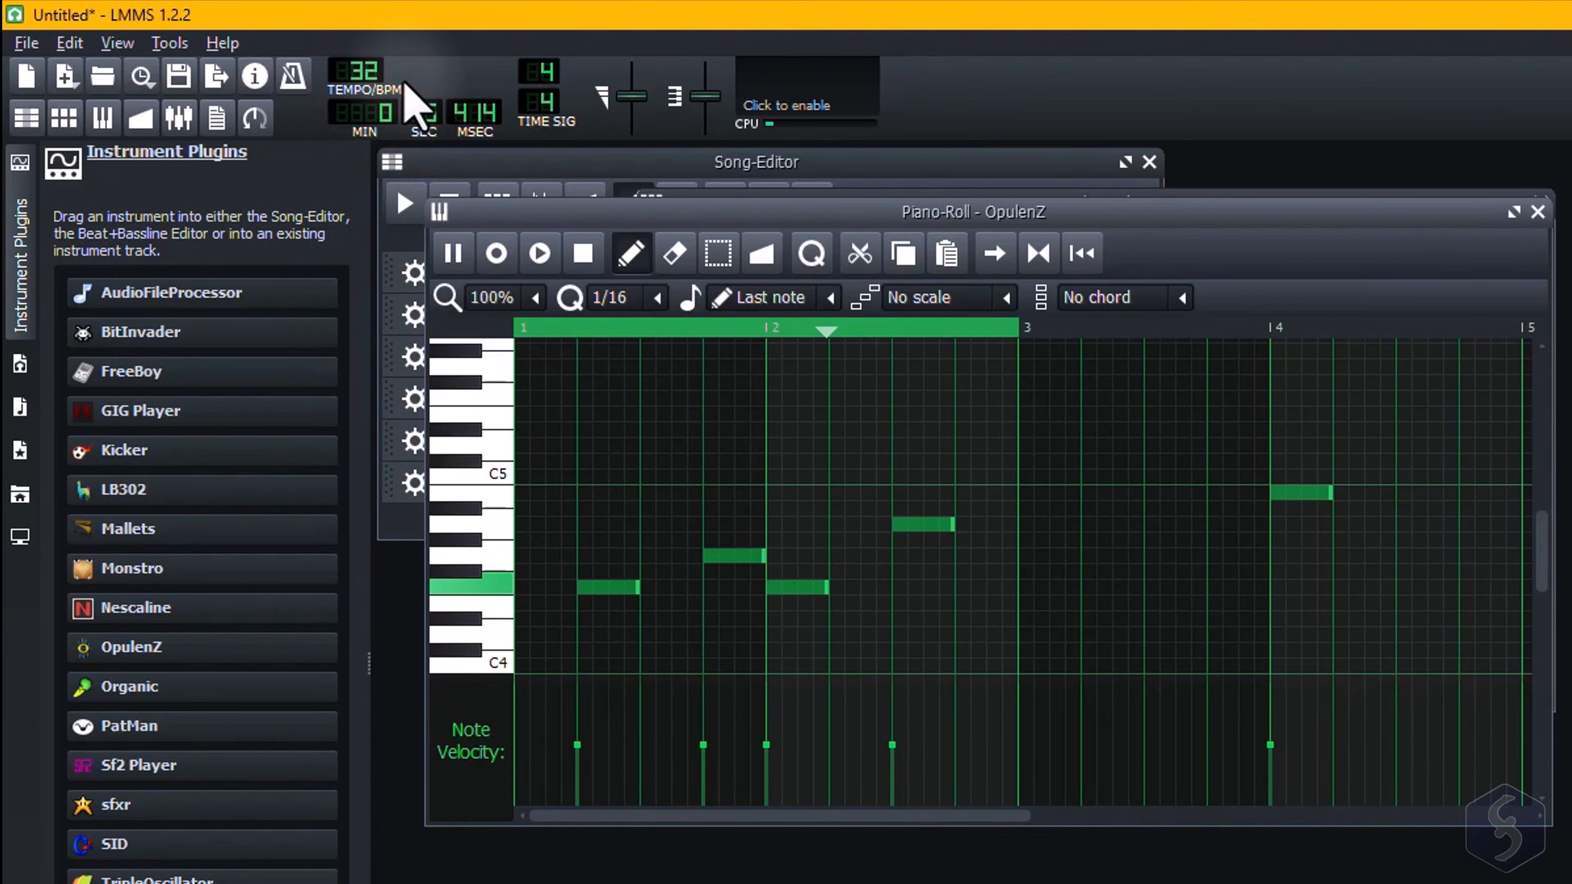
drag(363, 73, 395, 7)
drag(346, 109, 369, 74)
drag(390, 5, 369, 74)
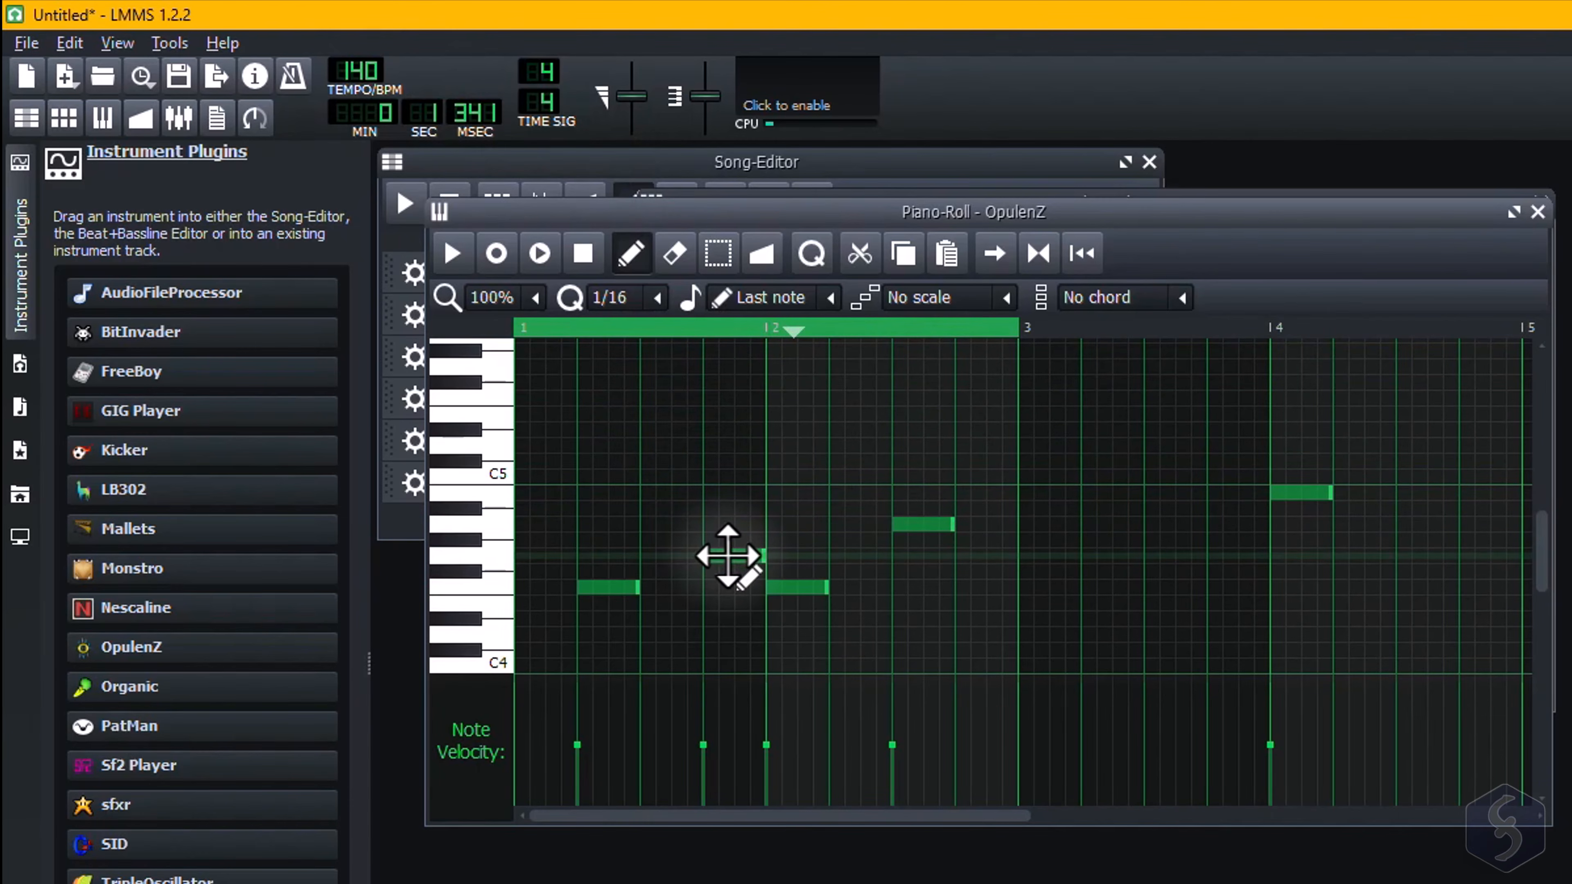
Shorten the second note to a sixteenth and the fourth note to an eighth, and play the loop
mouse_move(732, 564)
mouse_down()
mouse_move(729, 474)
mouse_move(727, 604)
mouse_move(727, 557)
mouse_move(919, 555)
mouse_move(712, 564)
mouse_up()
click(452, 253)
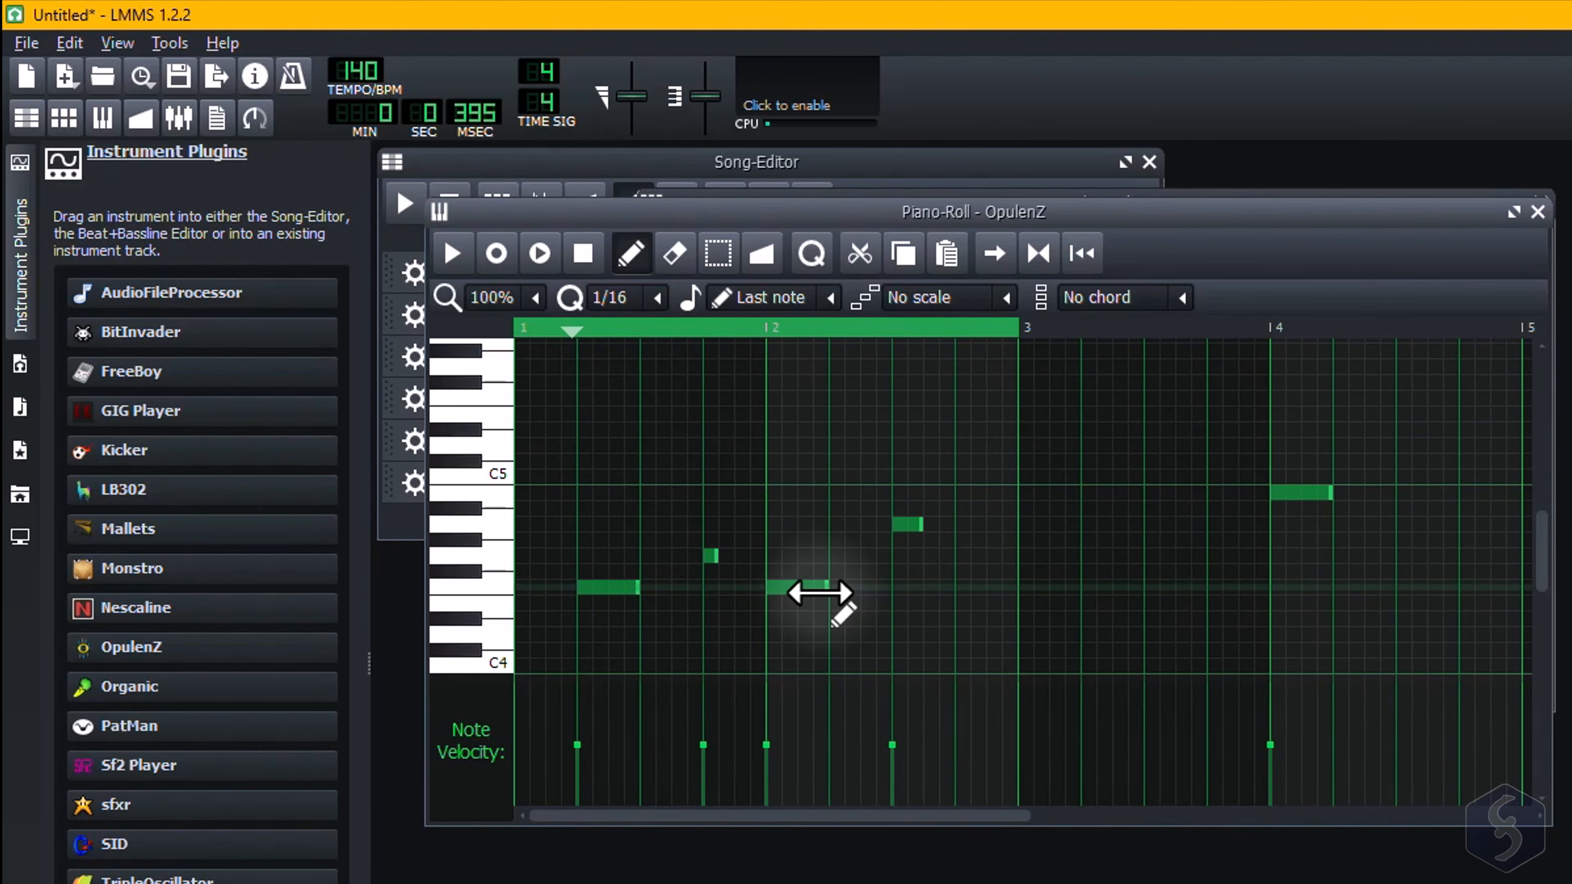
mouse_move(821, 592)
mouse_down()
mouse_move(810, 598)
mouse_move(940, 610)
mouse_move(829, 601)
mouse_up()
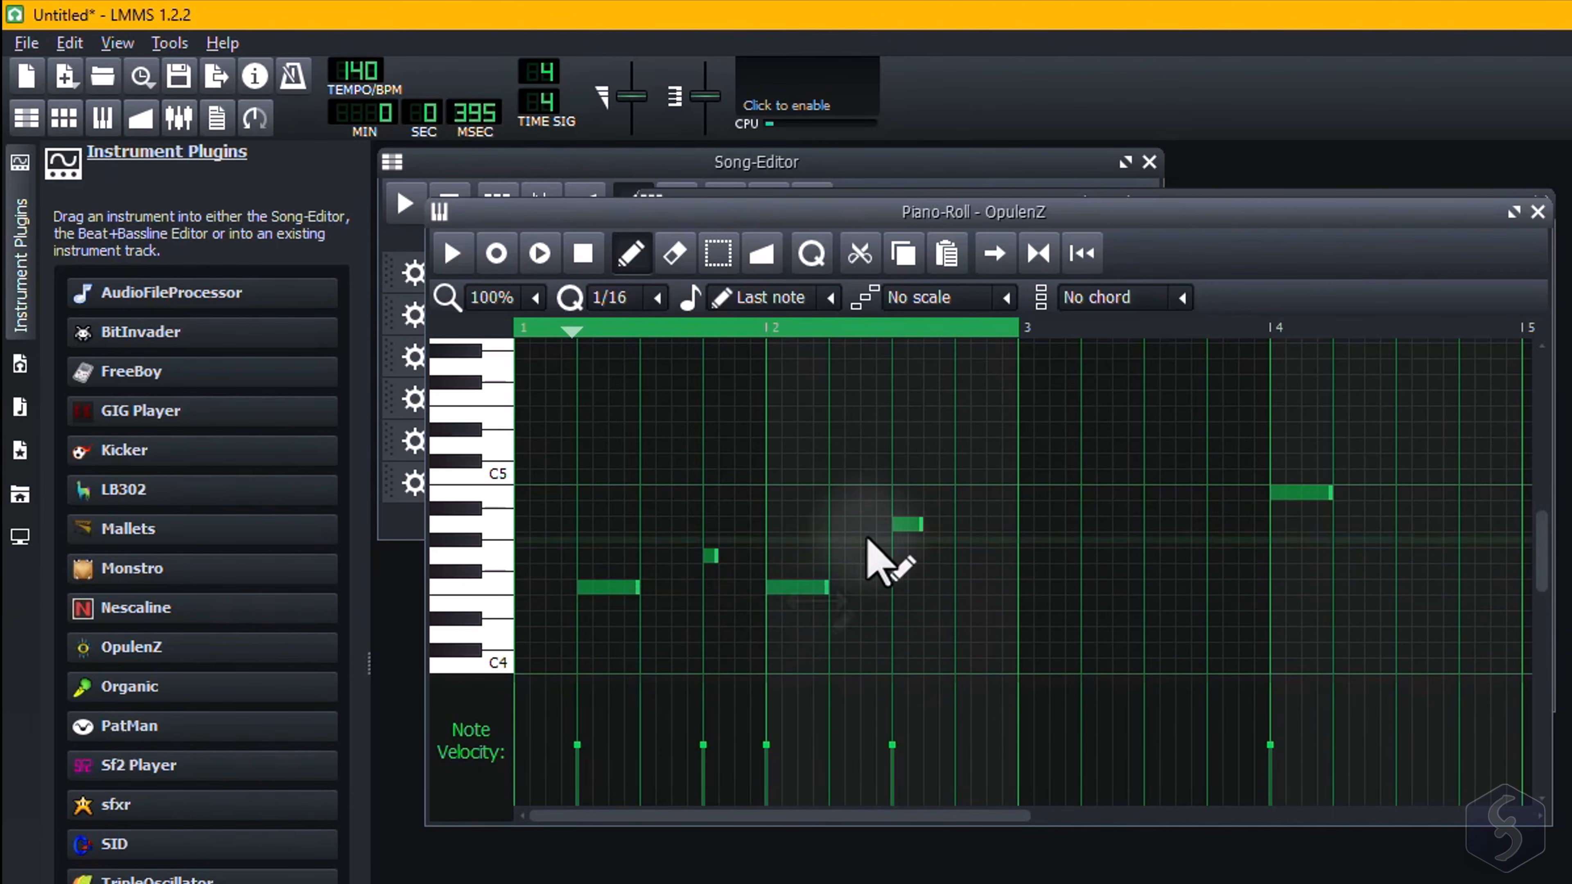
Select the first four notes together, lower them by one semitone, and play the loop
click(785, 459)
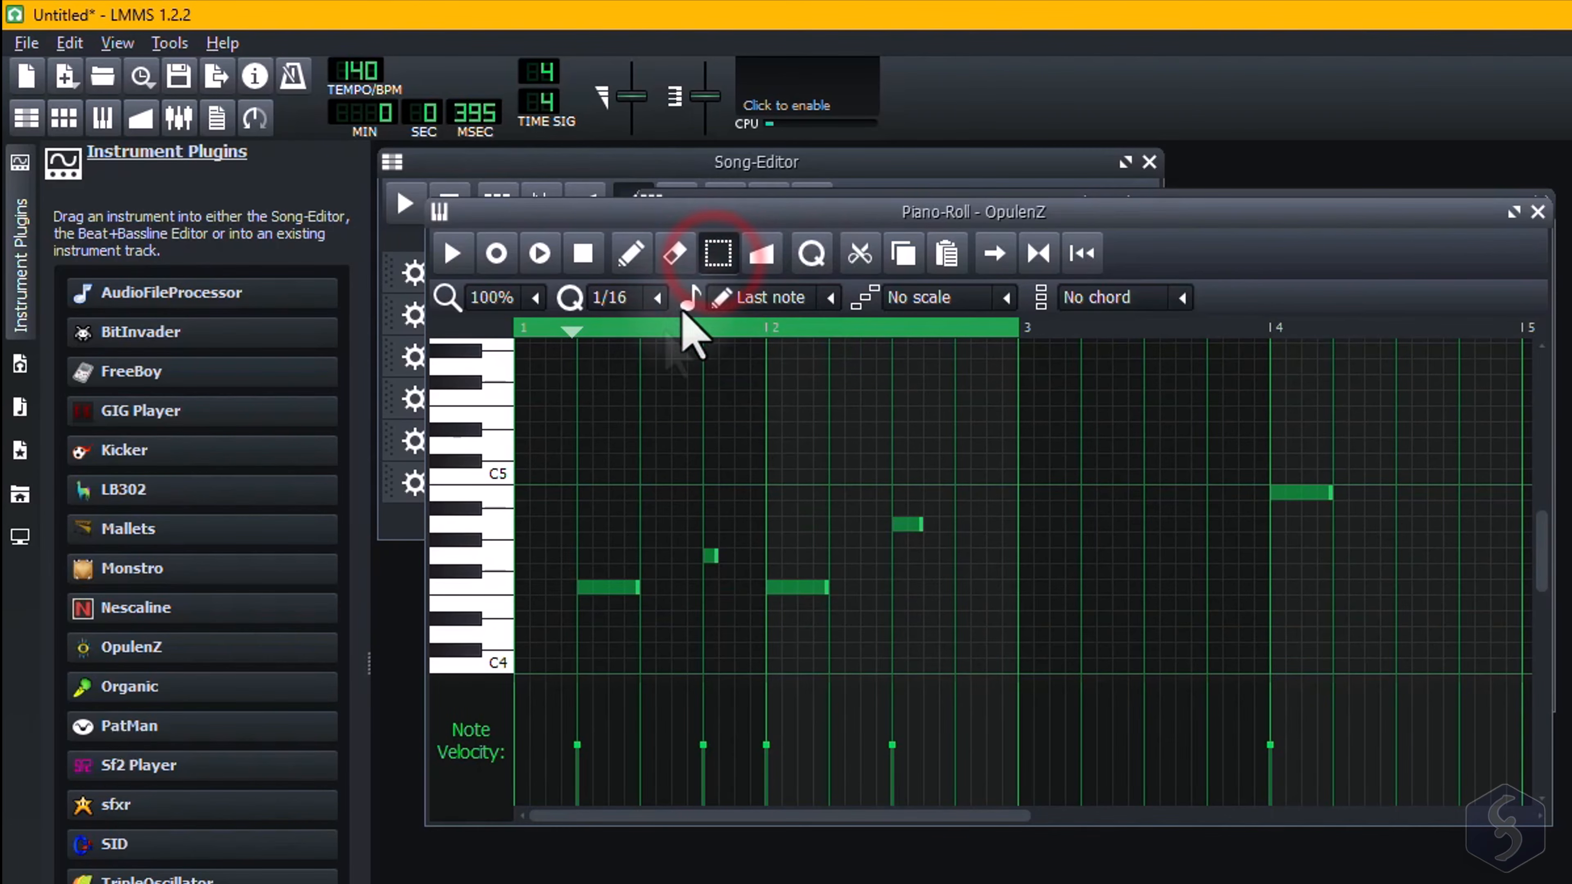
drag(558, 475, 983, 650)
click(630, 253)
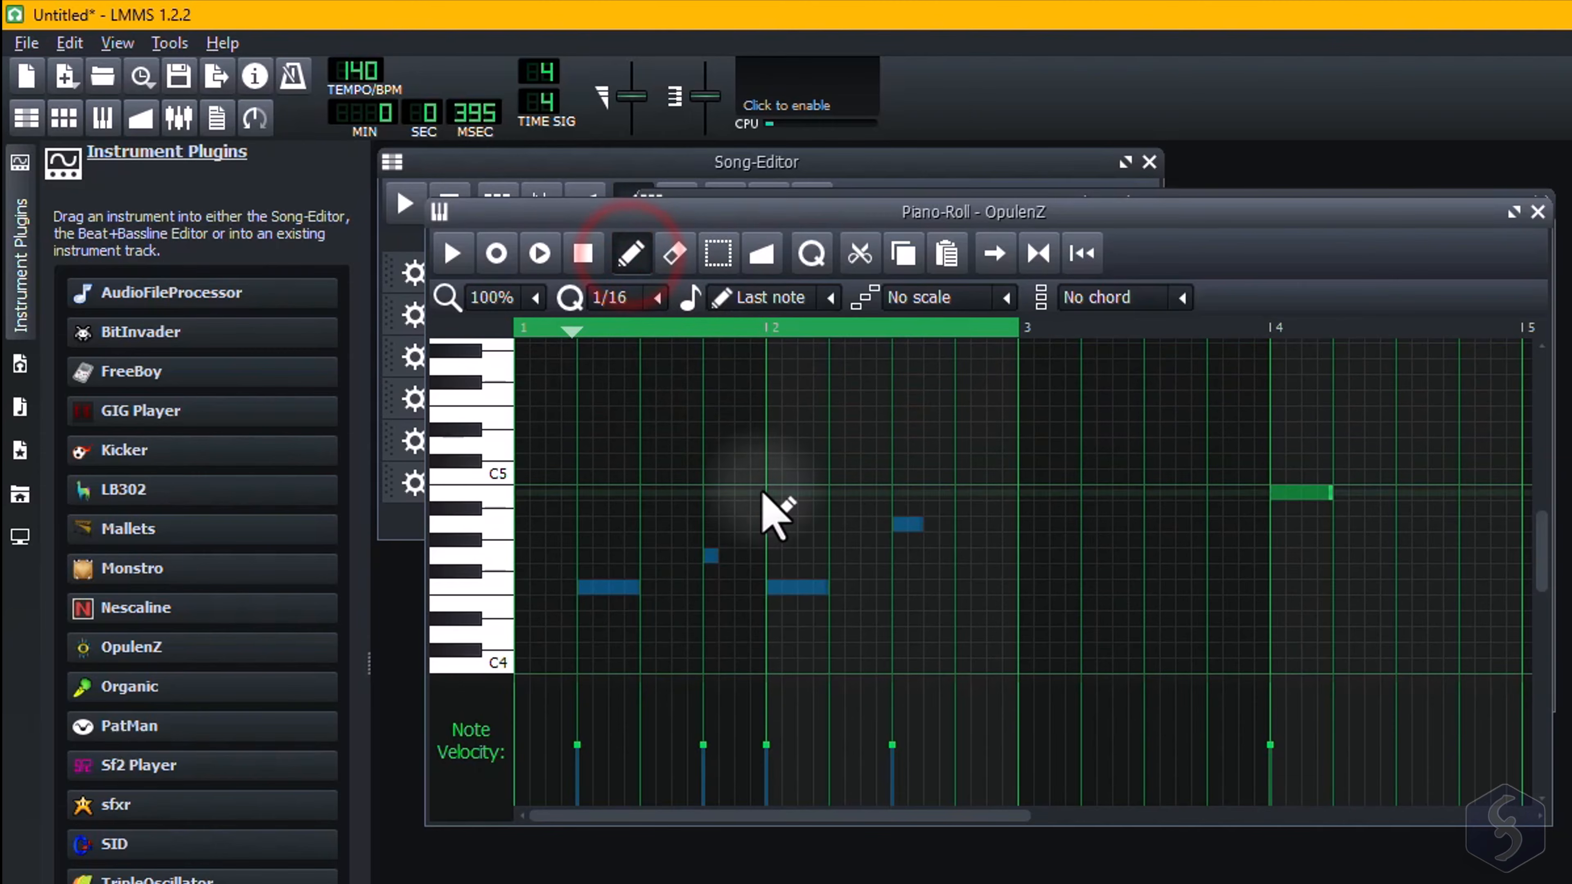
mouse_move(795, 587)
mouse_down()
mouse_move(855, 555)
mouse_move(835, 492)
mouse_move(829, 548)
mouse_move(792, 601)
mouse_up()
key(space)
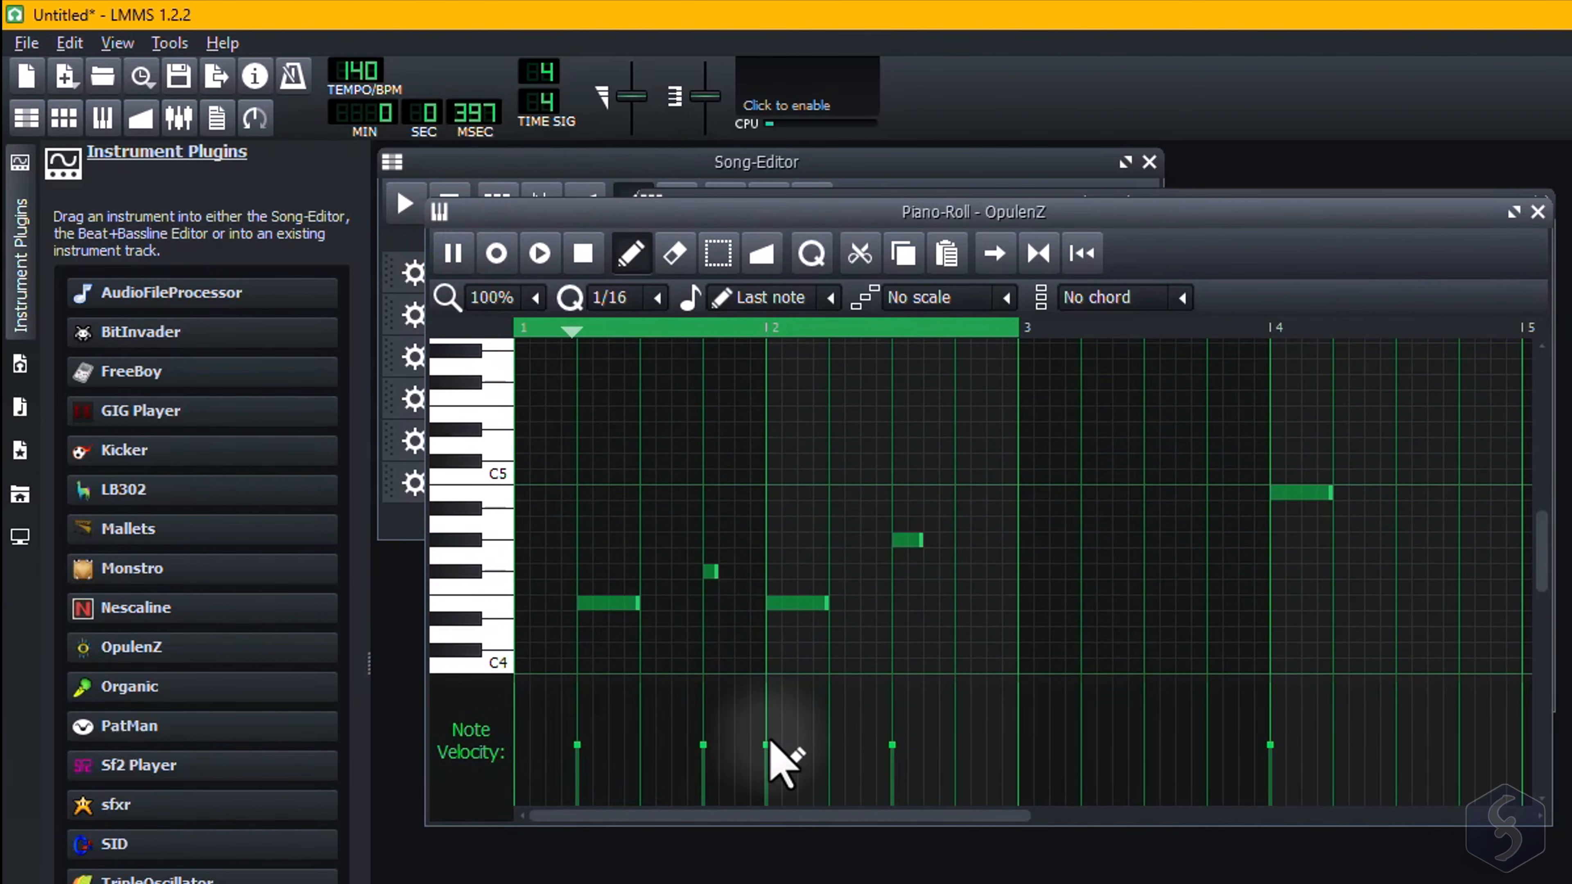
Lower the third note's velocity to near the minimum and adjust the fourth note's velocity during playback
drag(767, 752, 769, 791)
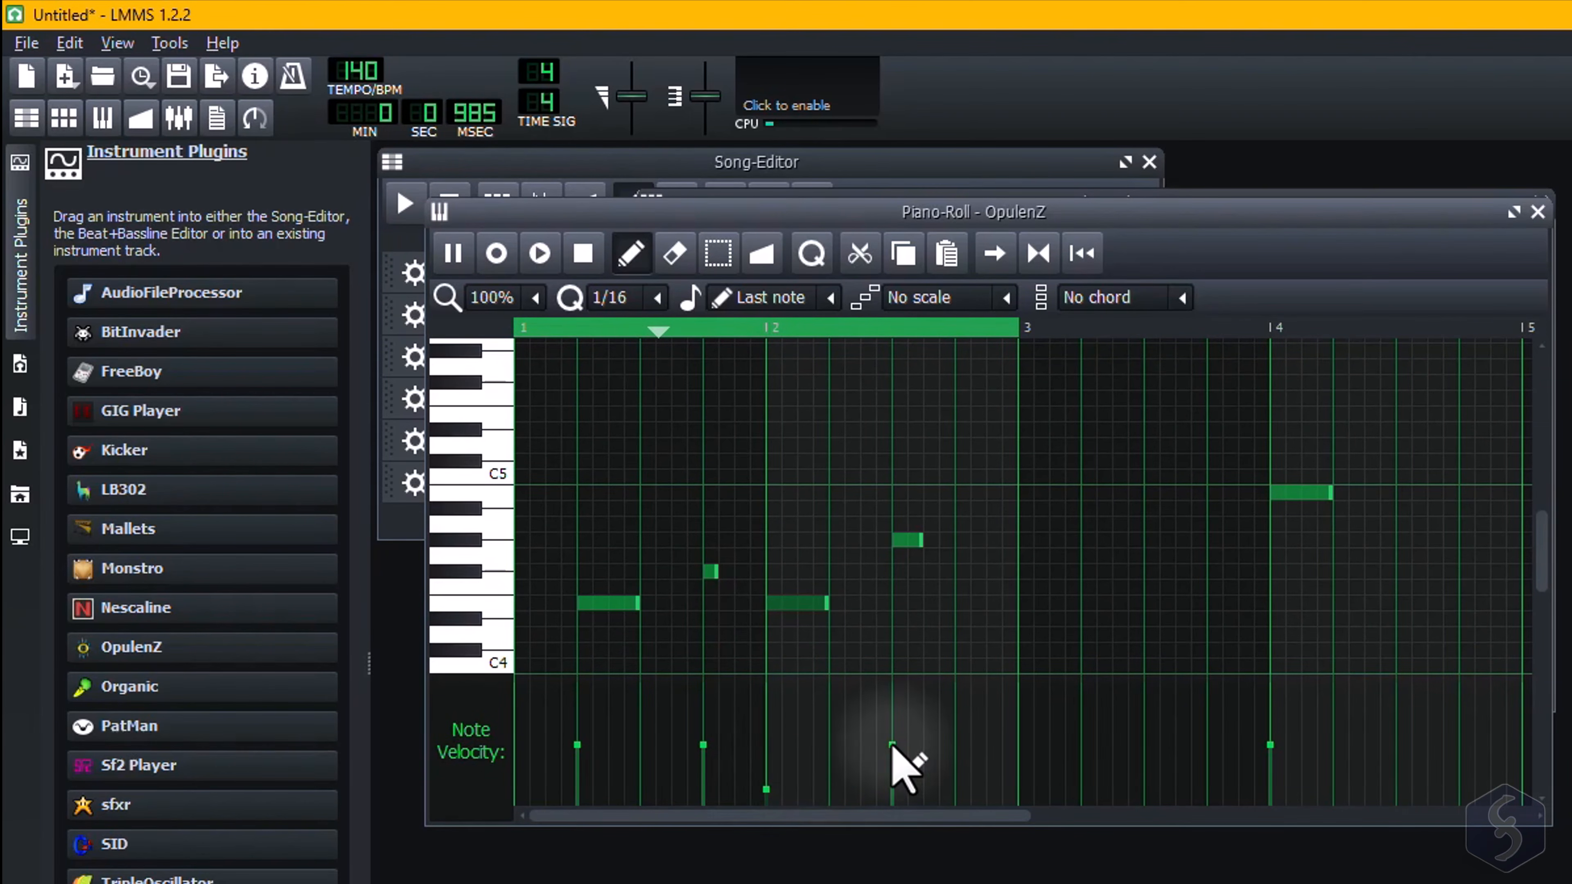
mouse_move(892, 737)
mouse_down()
mouse_move(889, 695)
mouse_move(892, 746)
mouse_up()
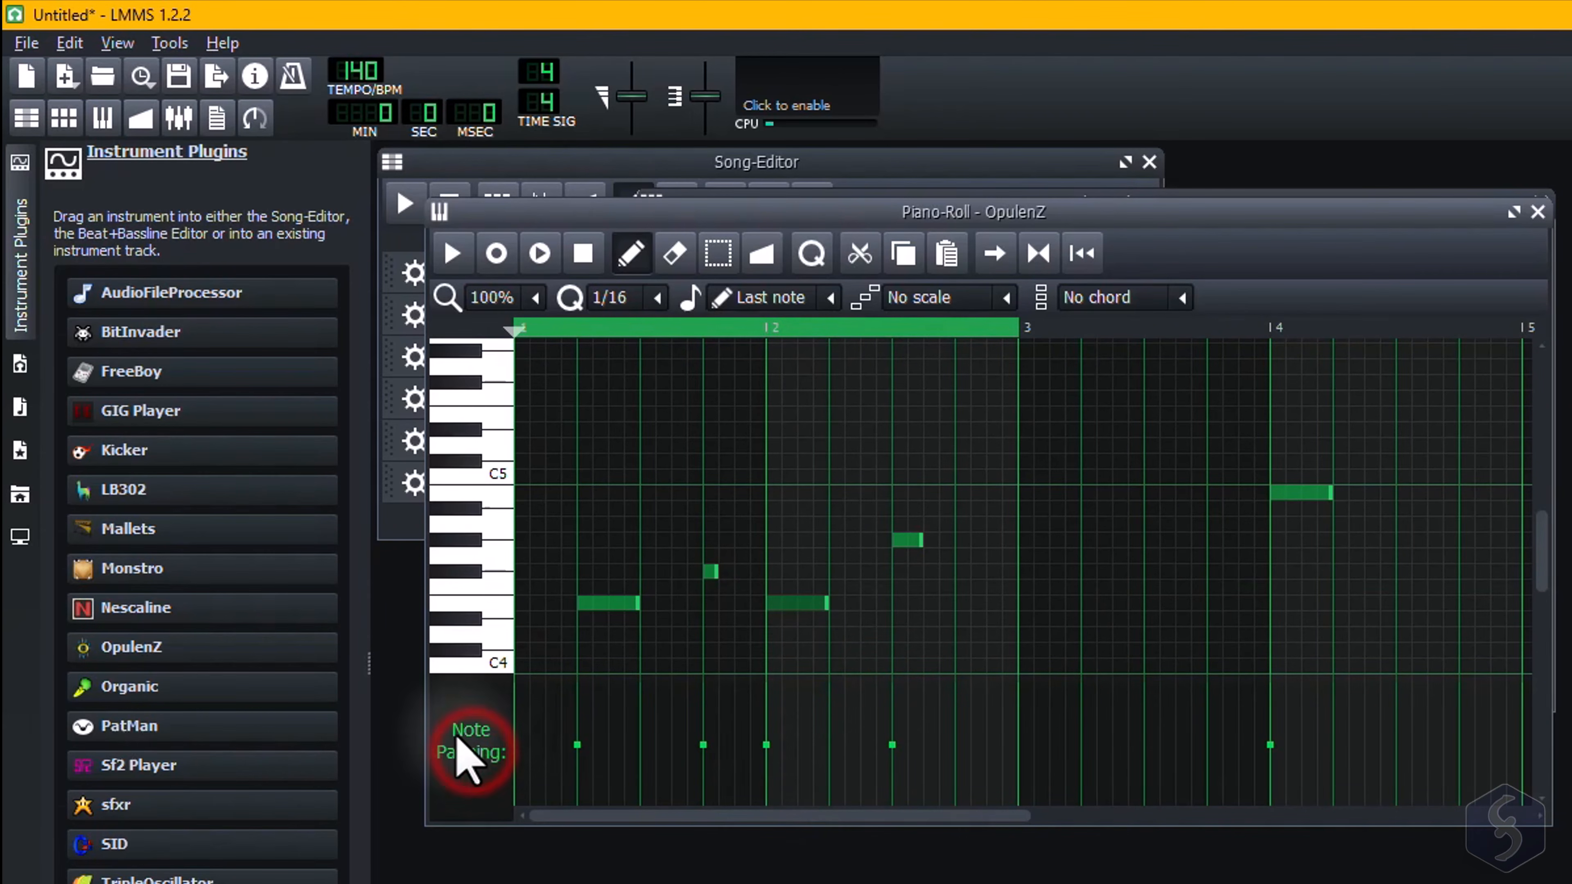
Switch the note parameter from velocity to panning, play the loop, and pan the third and fourth notes to opposite sides
key(space)
drag(767, 743, 773, 685)
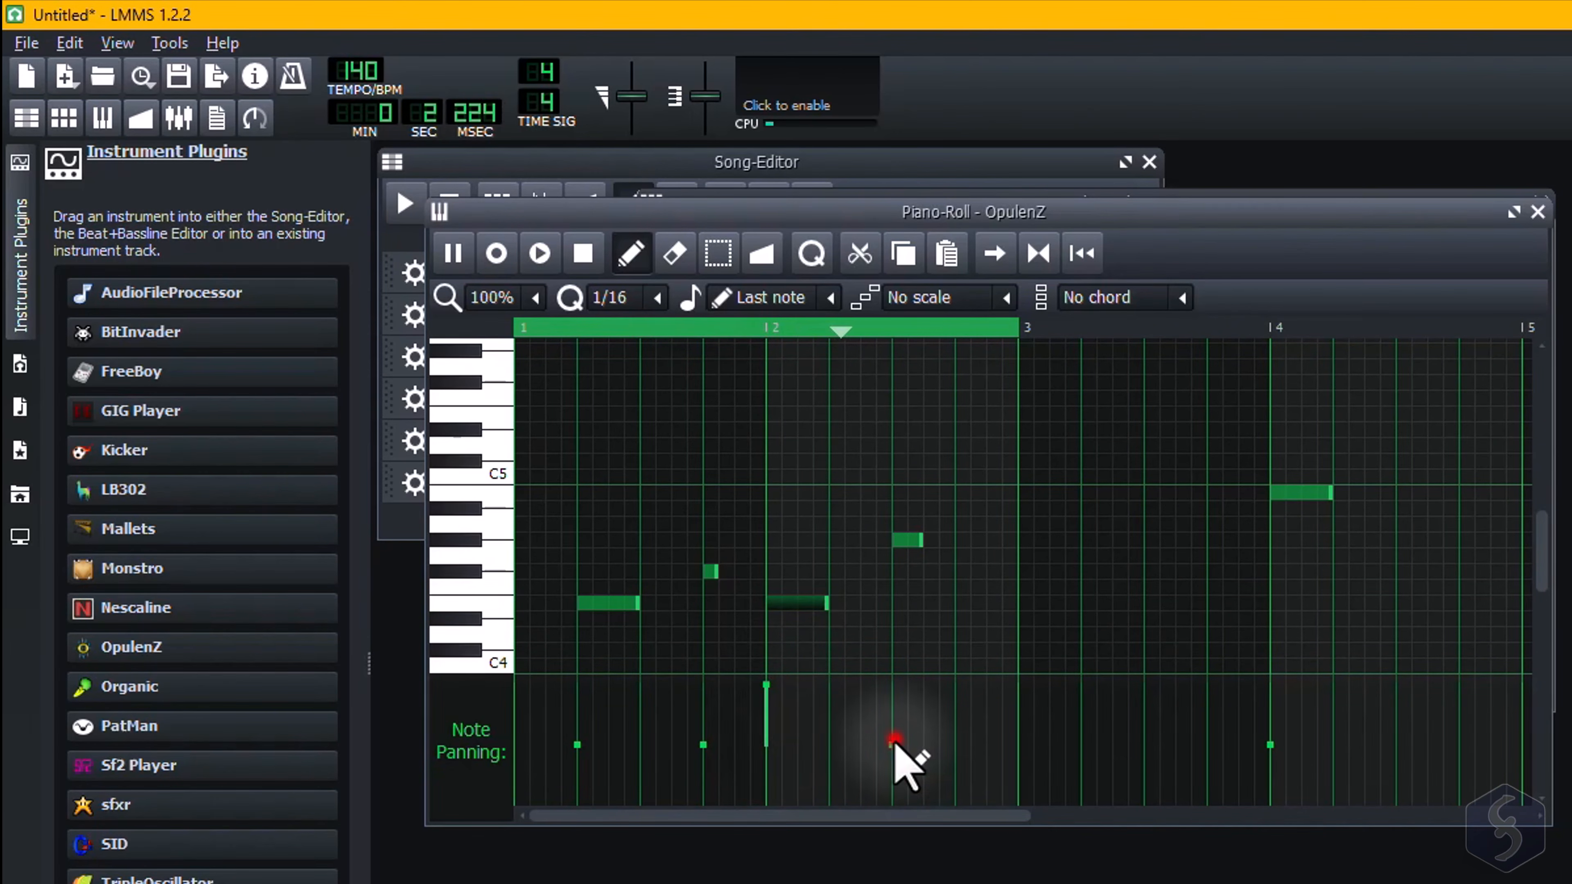
drag(893, 740, 895, 814)
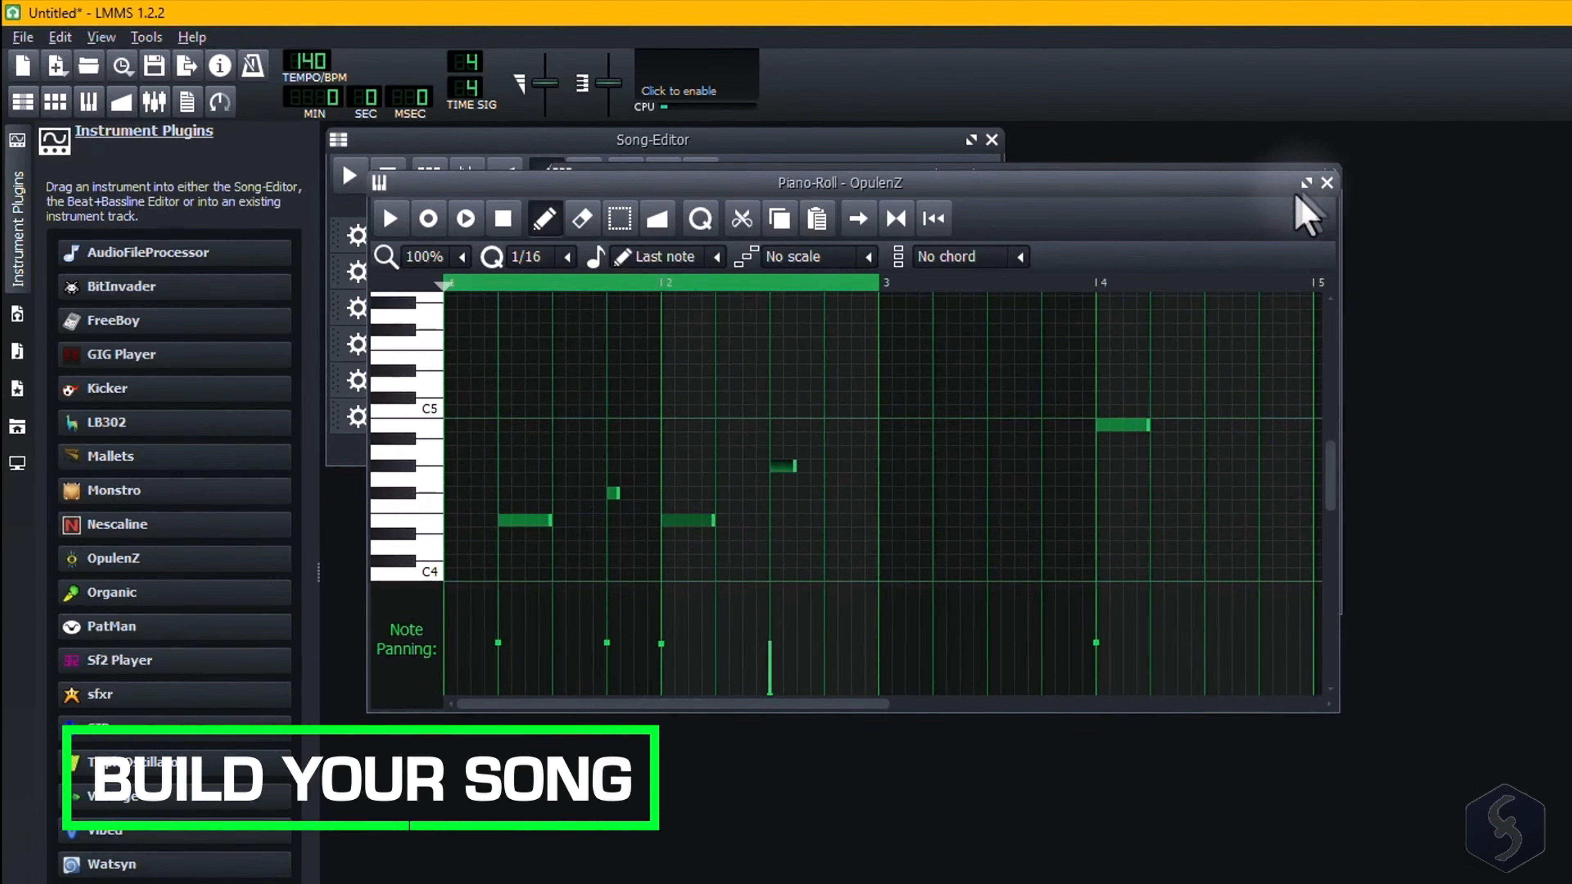
Close the Piano-Roll and bring the Song-Editor to the front
click(1327, 183)
click(793, 146)
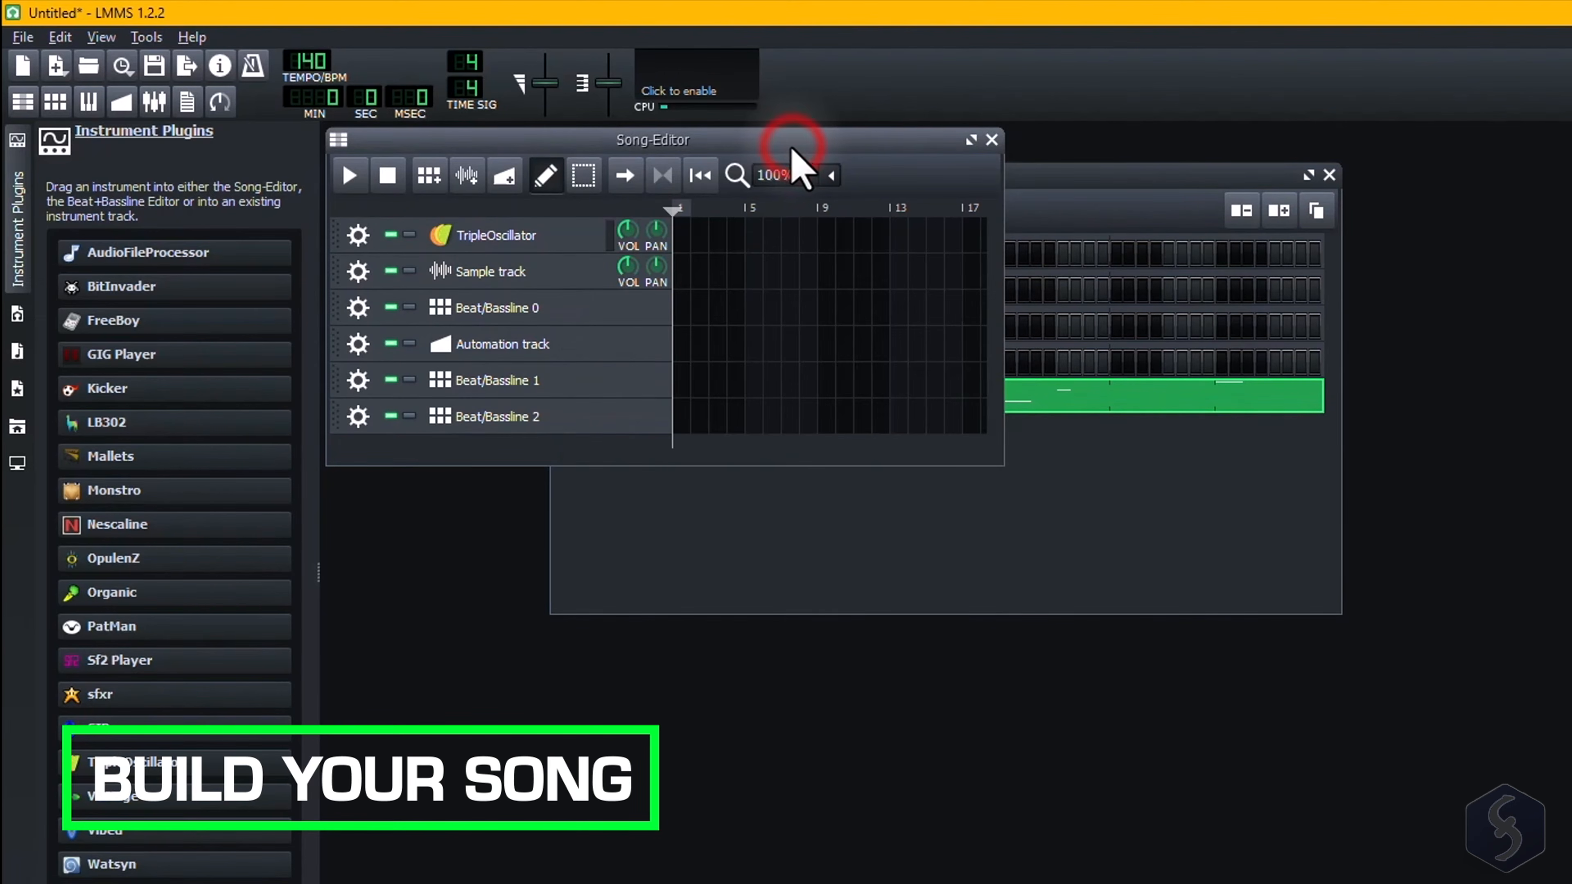
Reposition and widen the Song-Editor window, and adjust the project tempo
drag(793, 149, 835, 239)
drag(1043, 553, 1545, 555)
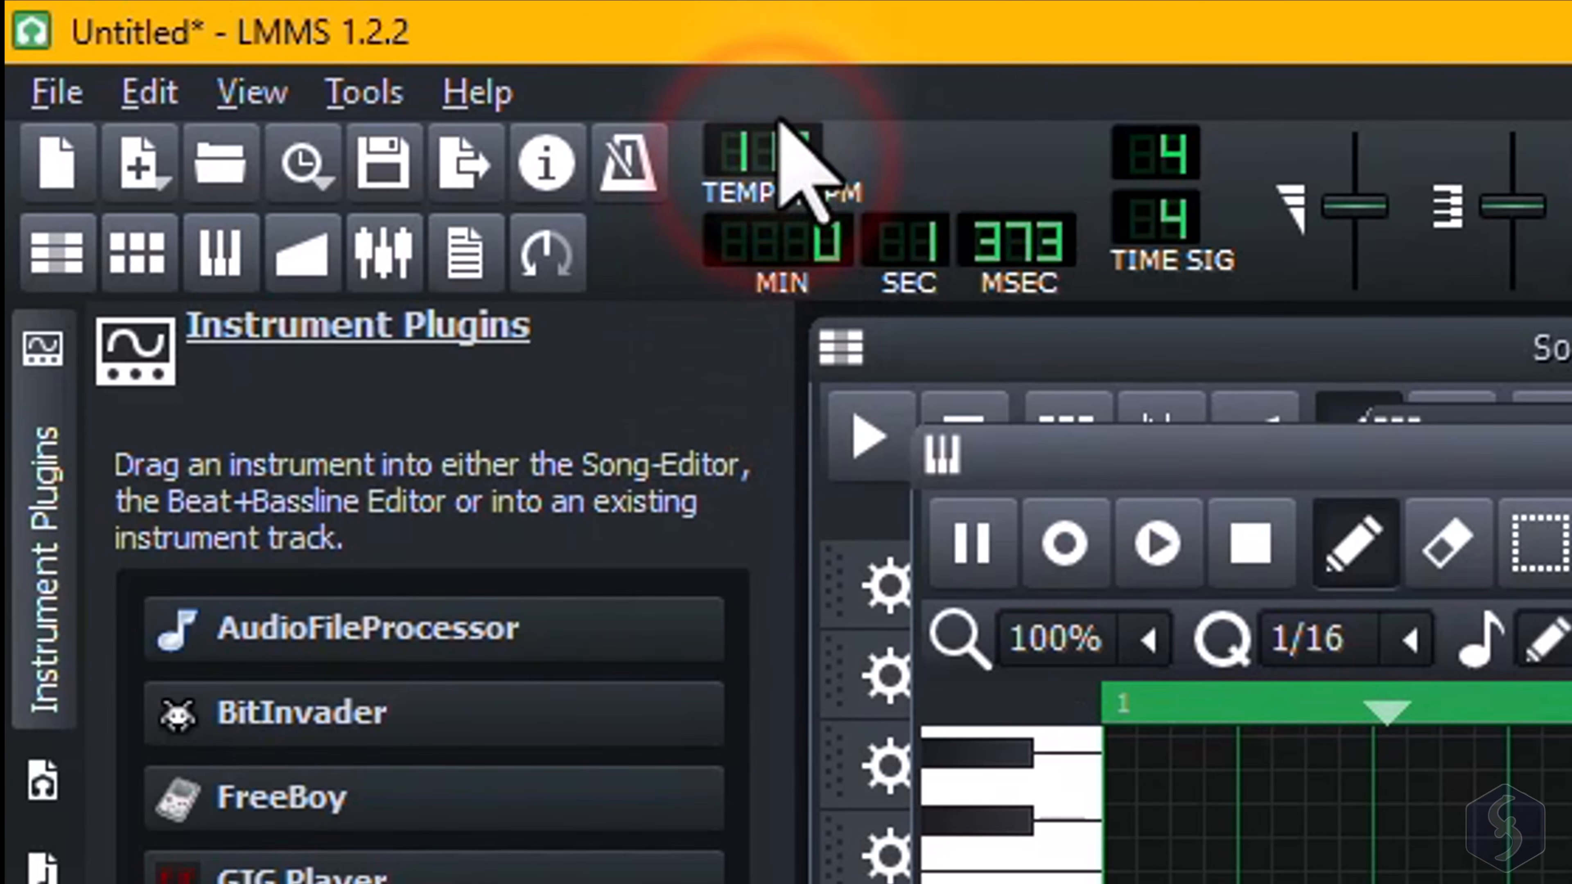
drag(779, 121, 853, 130)
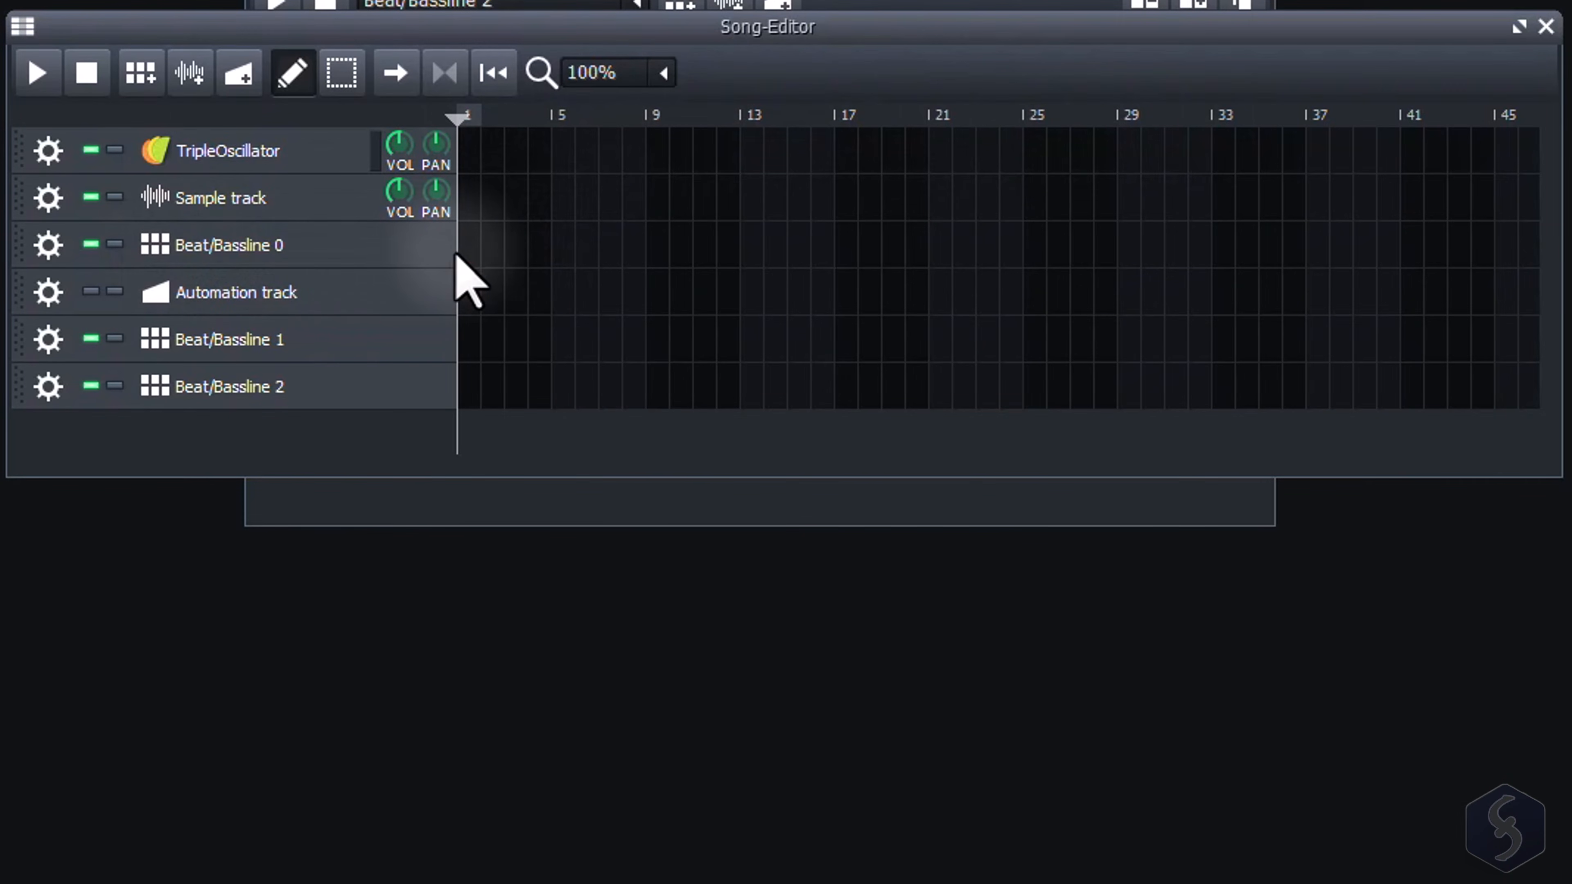
Place a one-bar Beat/Bassline 0 block at bar 1, and display that pattern in the Beat+Bassline Editor during song playback
click(471, 251)
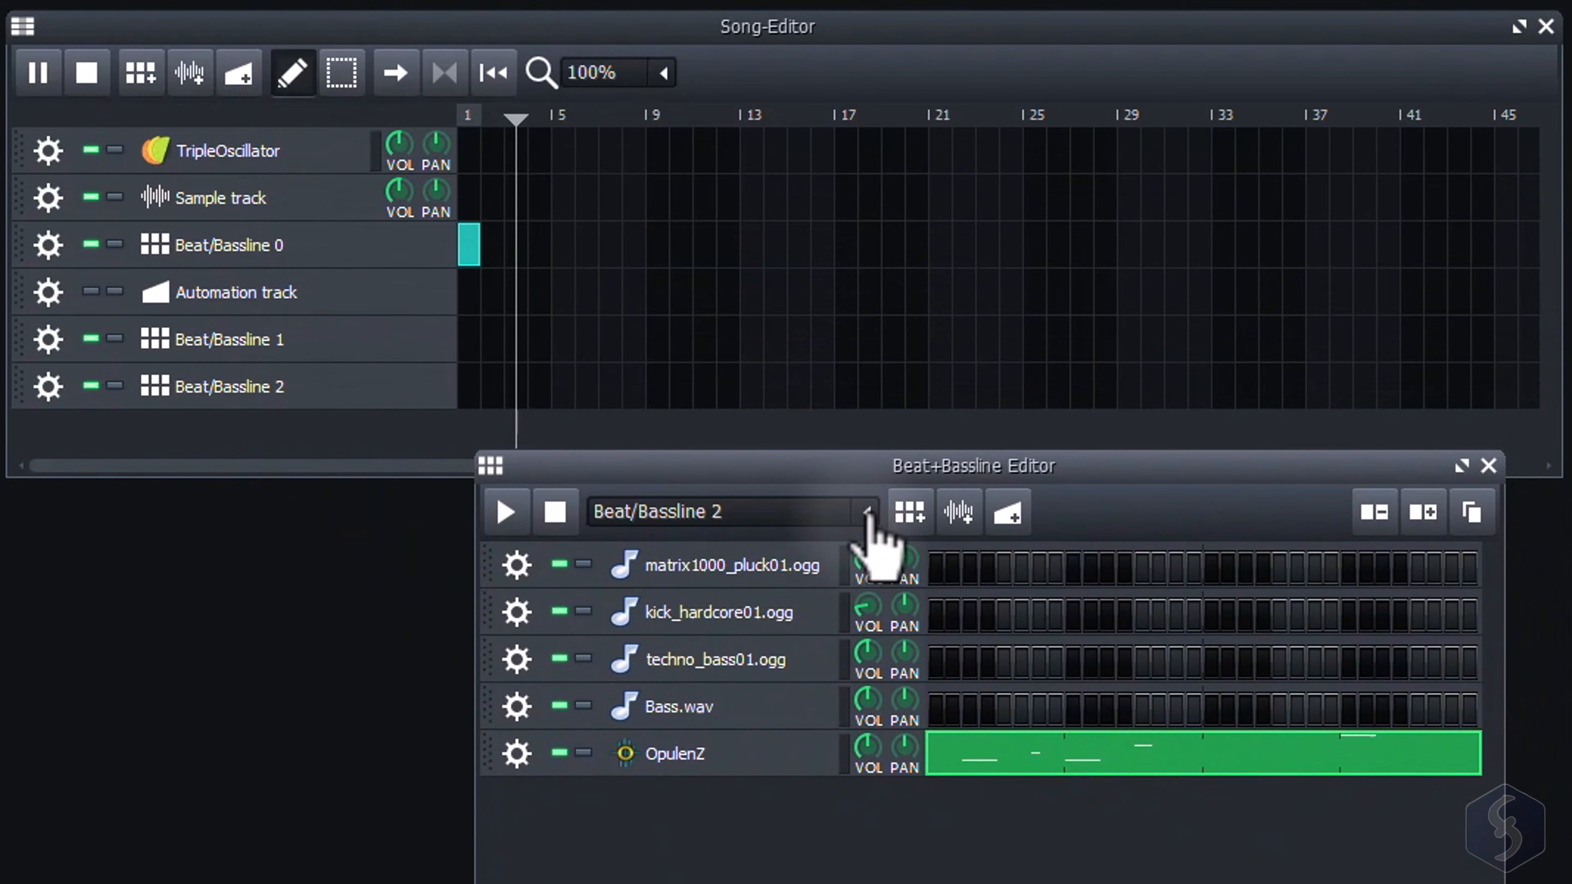
click(865, 512)
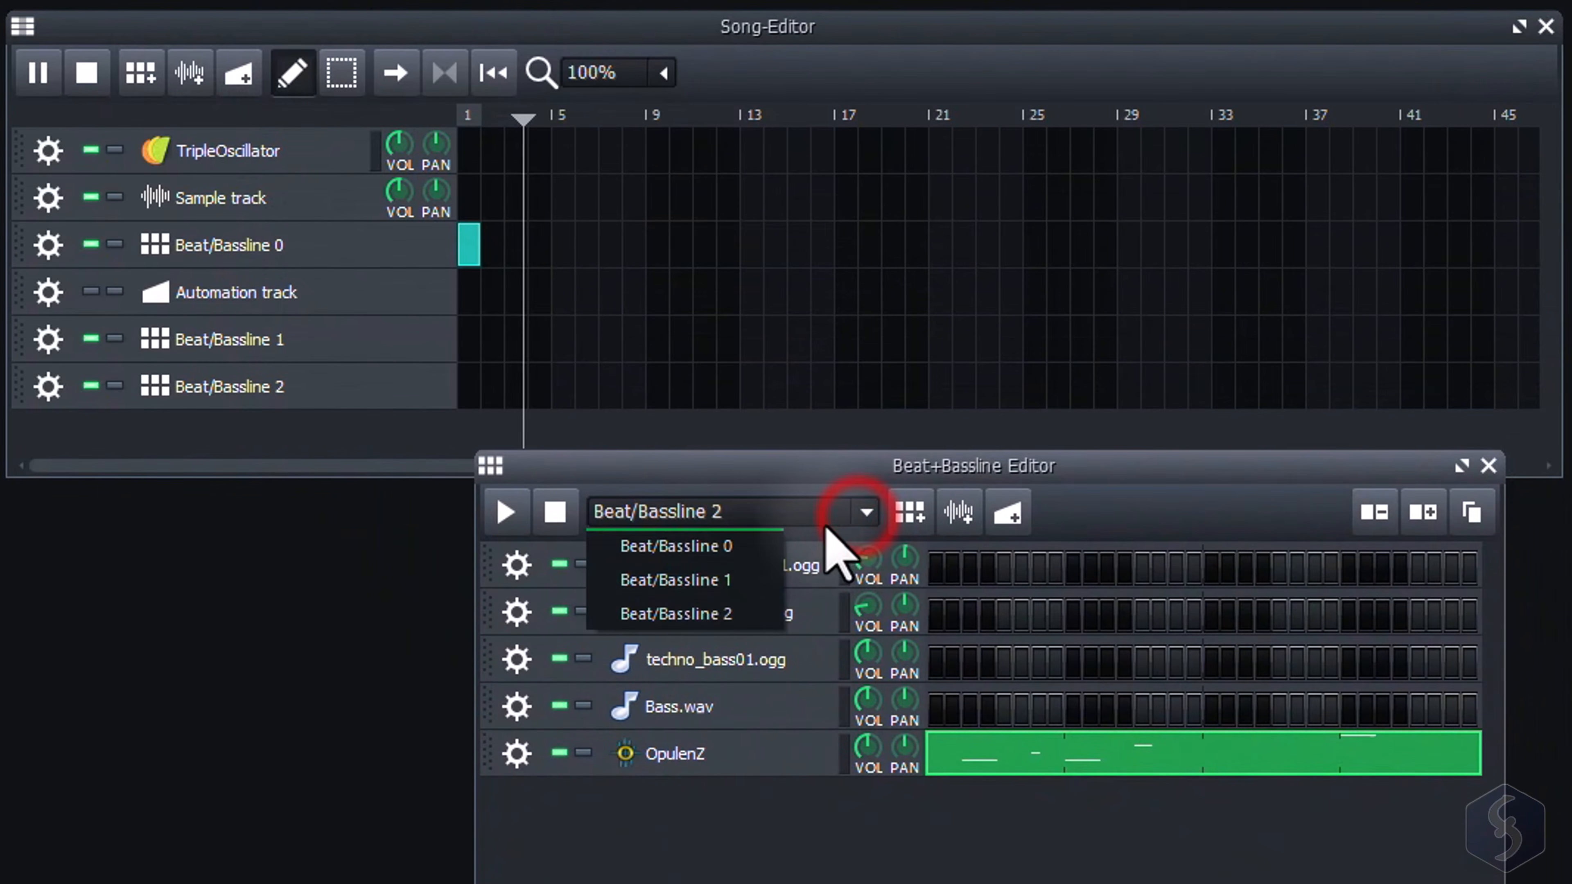
click(730, 546)
click(87, 73)
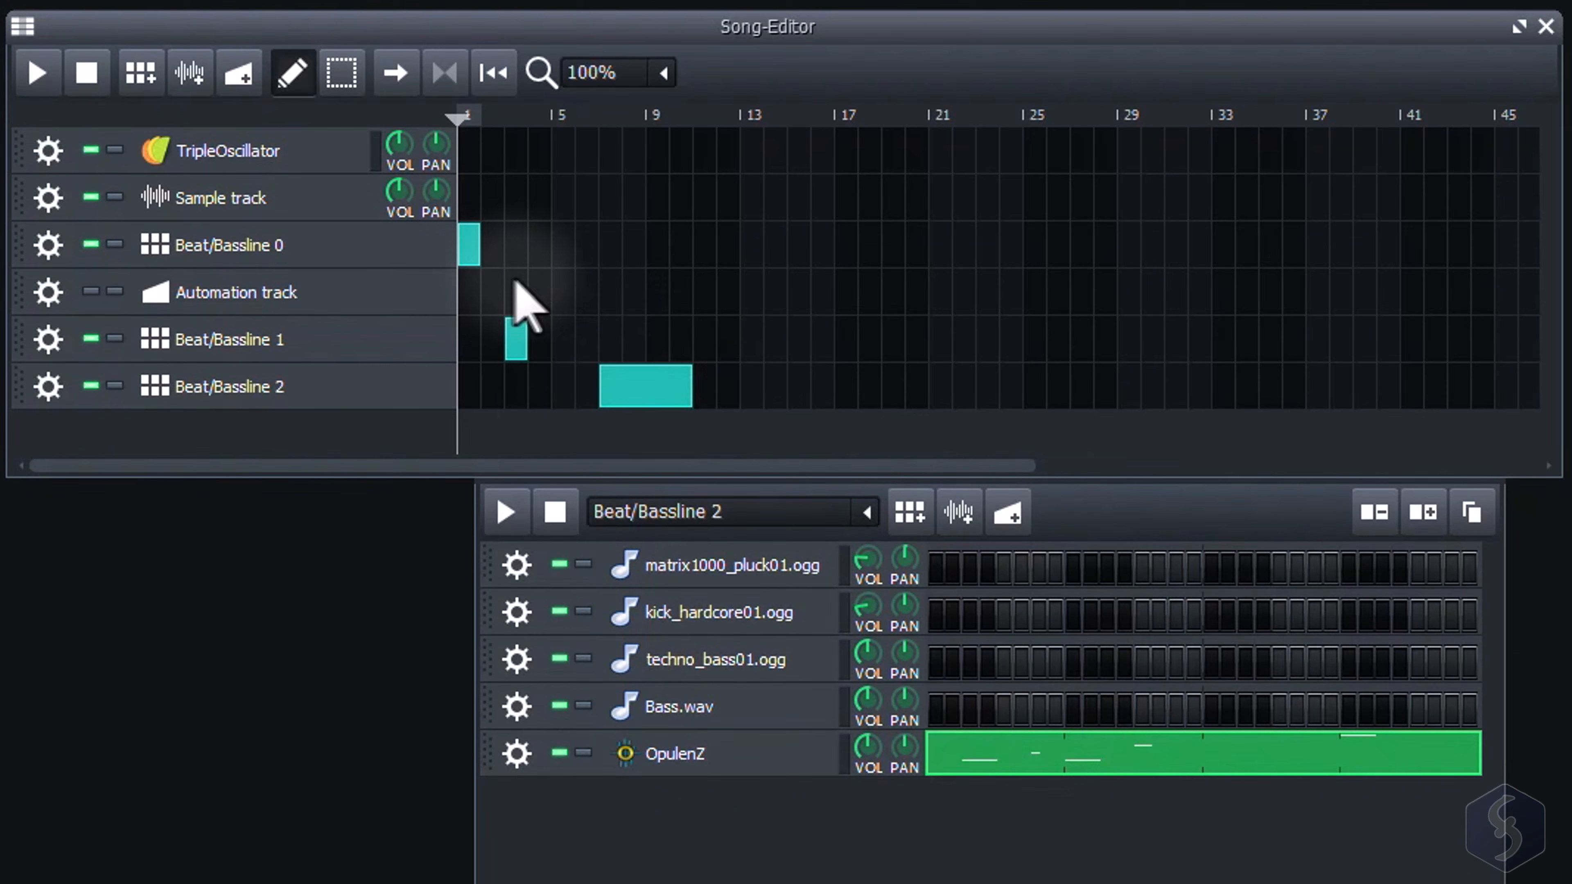
Add a new sample track to the song and place an empty clip at bar 5 on it
scroll(526, 303, up, 3)
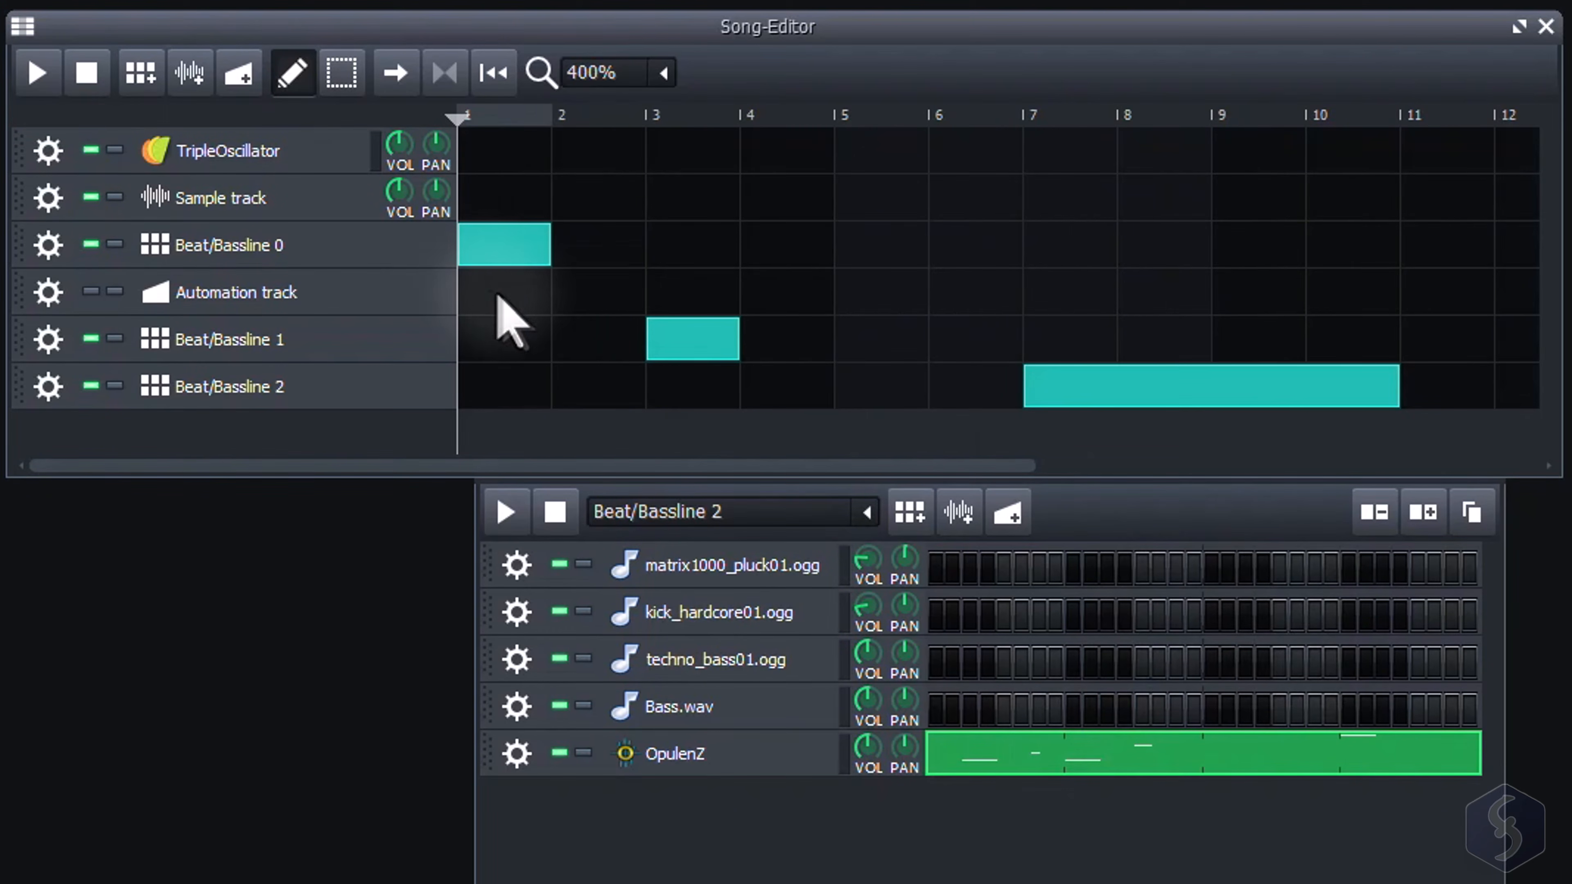
scroll(523, 335, down, 1)
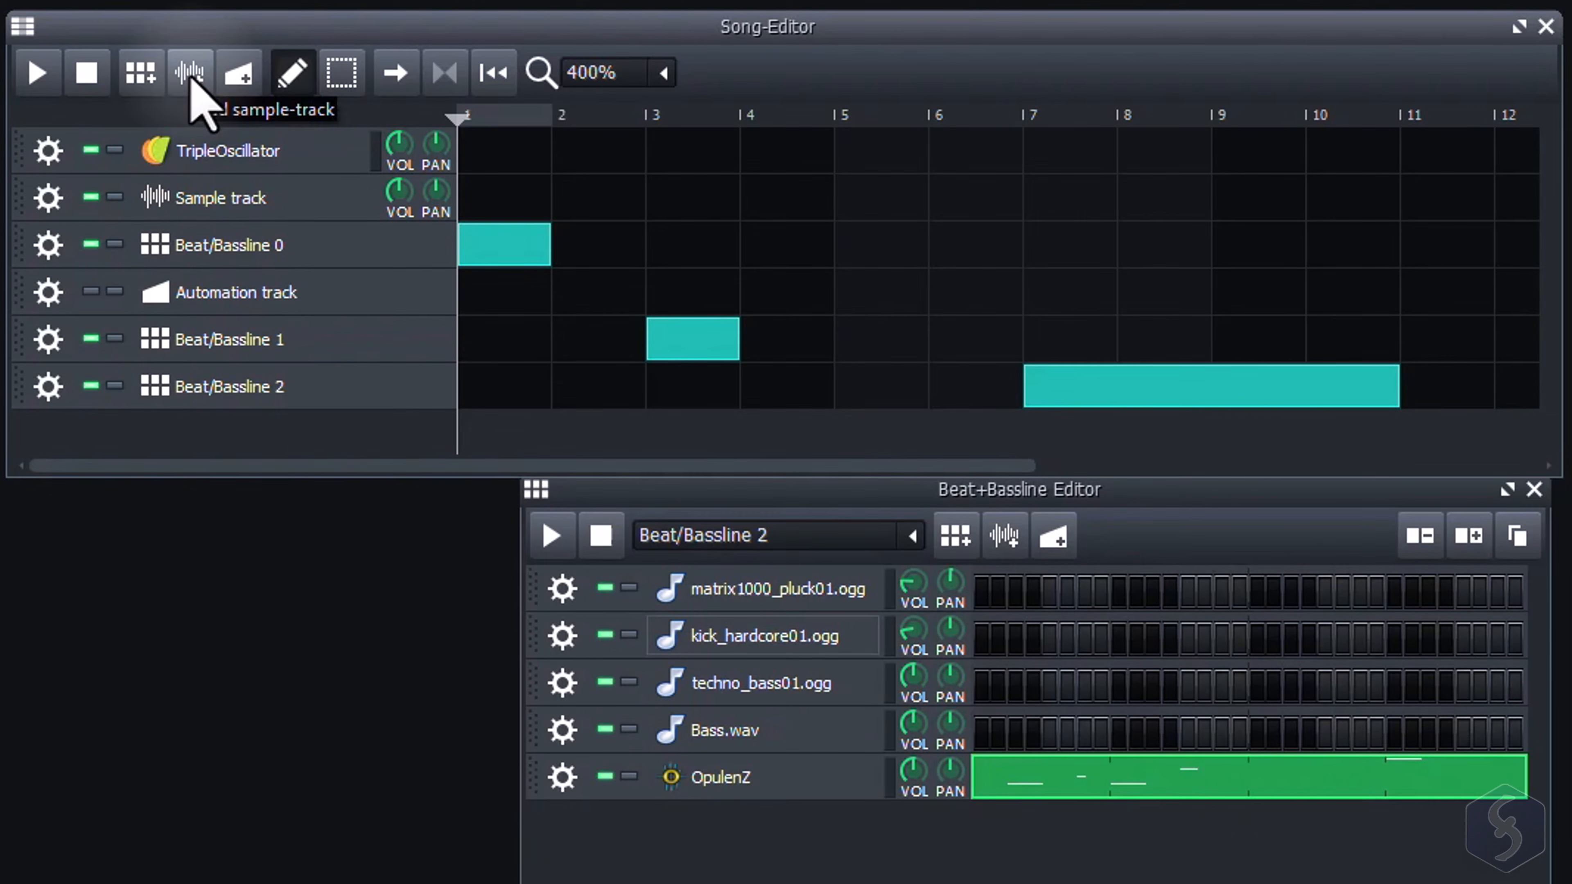
click(189, 72)
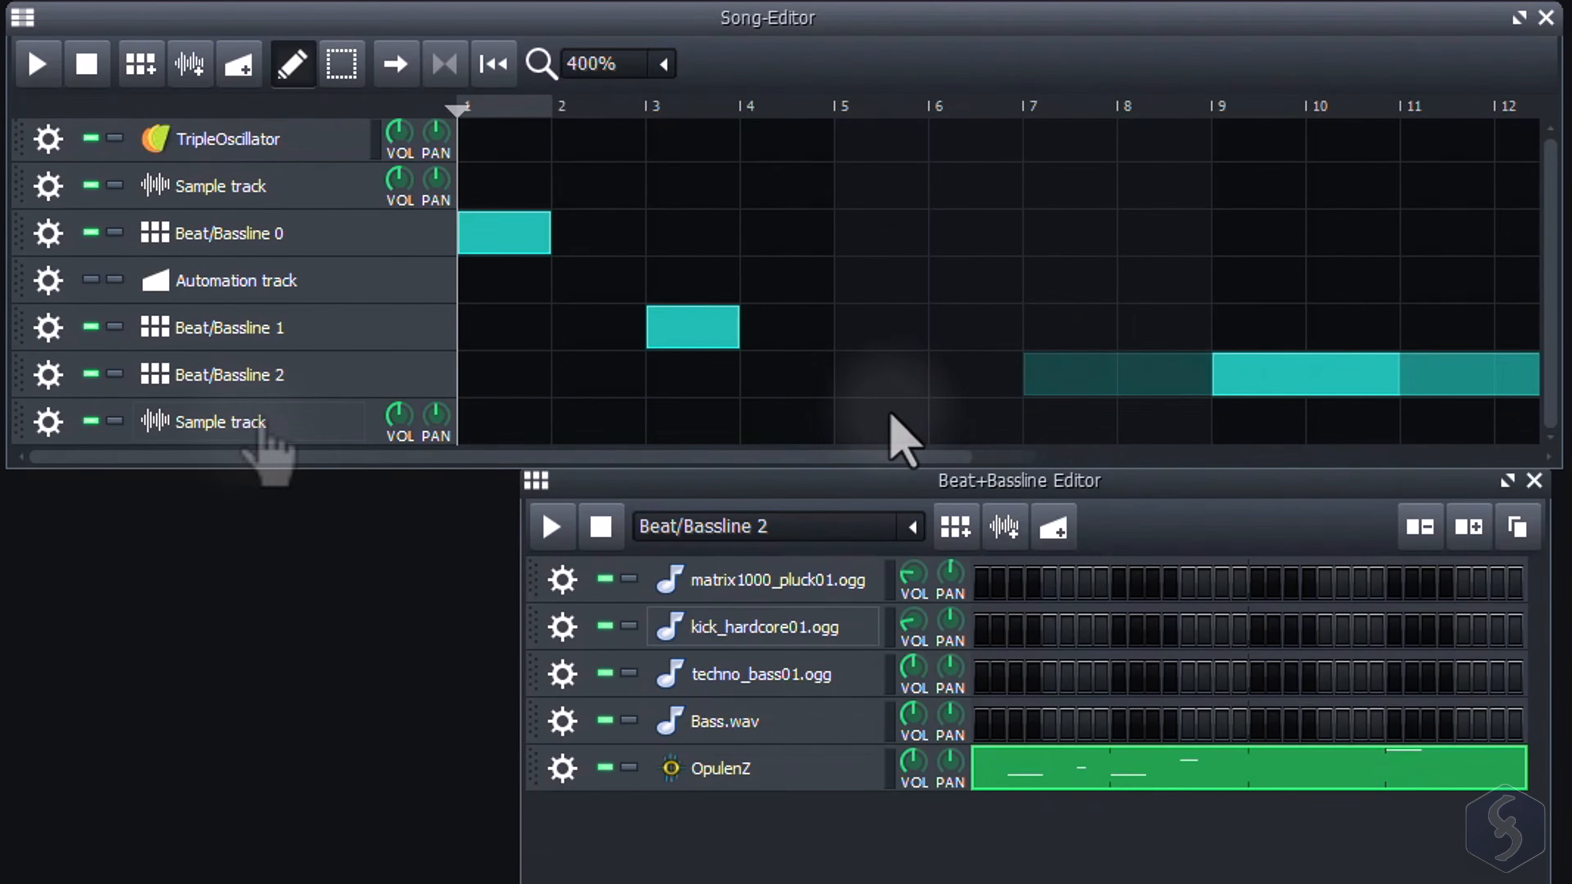
click(885, 420)
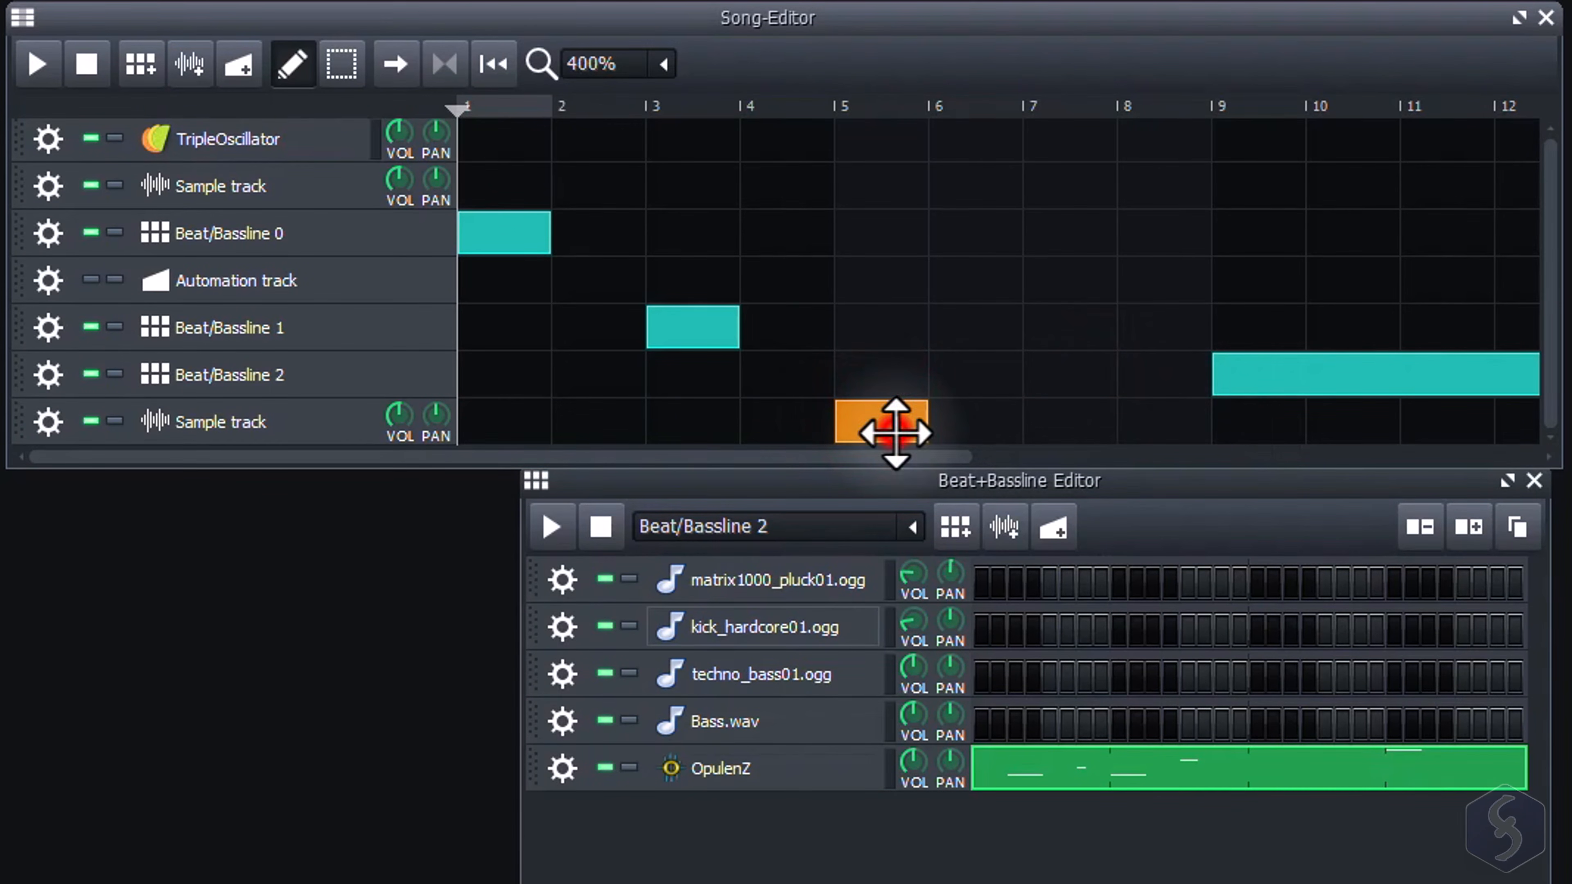
Load the 208520__frankum loop WAV from the gig samples folder into the bar 5 clip and play the song
double_click(901, 428)
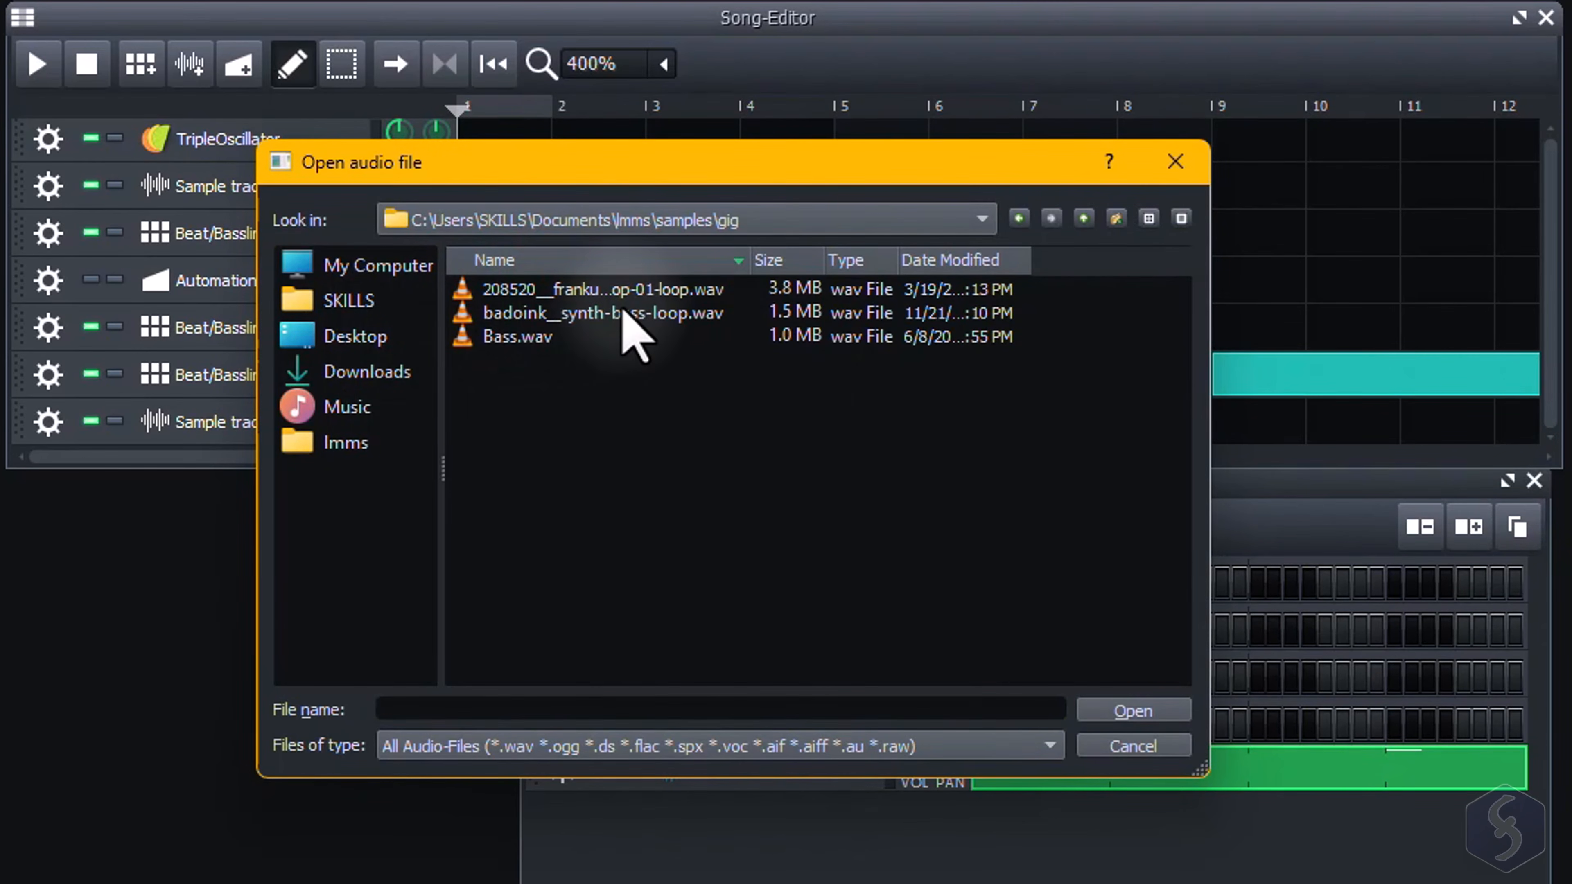
click(647, 296)
click(1138, 709)
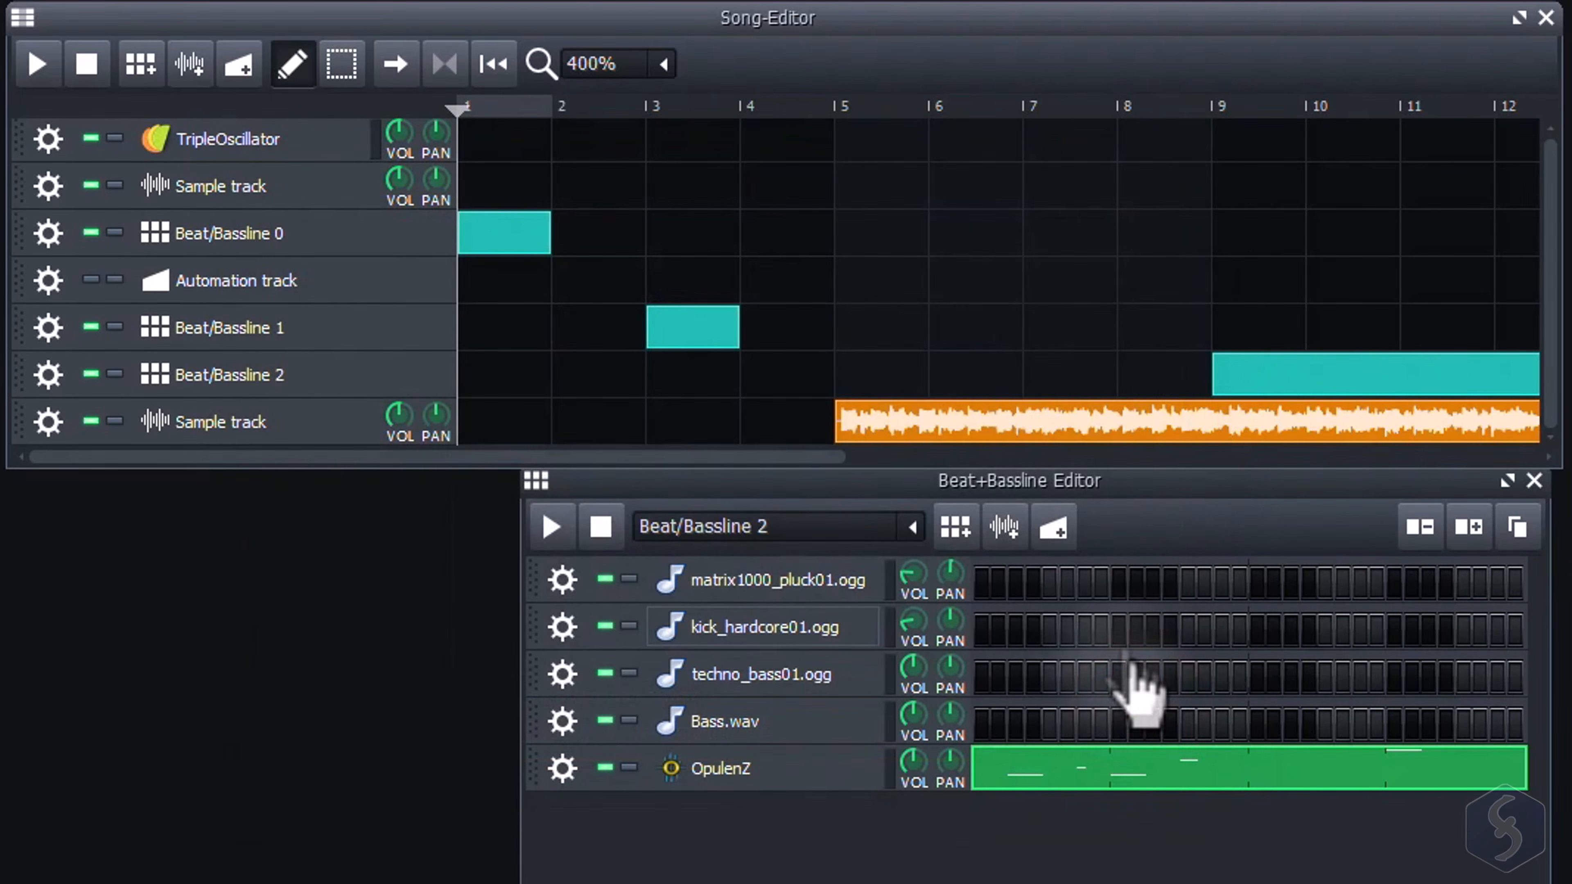
key(space)
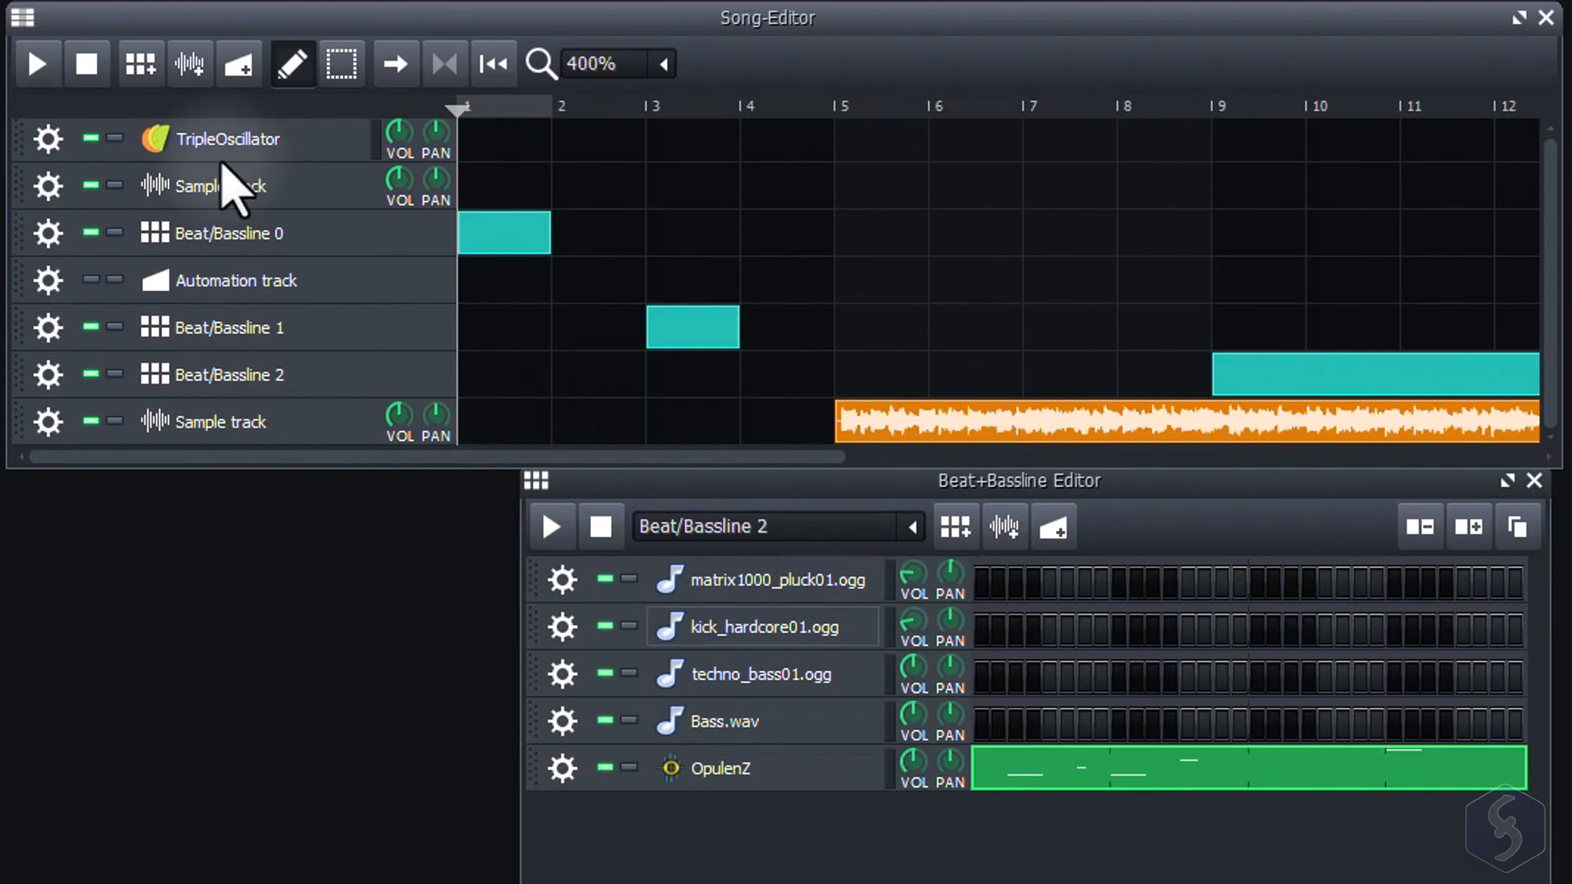
key(space)
Remove the empty sample track above Beat/Bassline 0
click(47, 185)
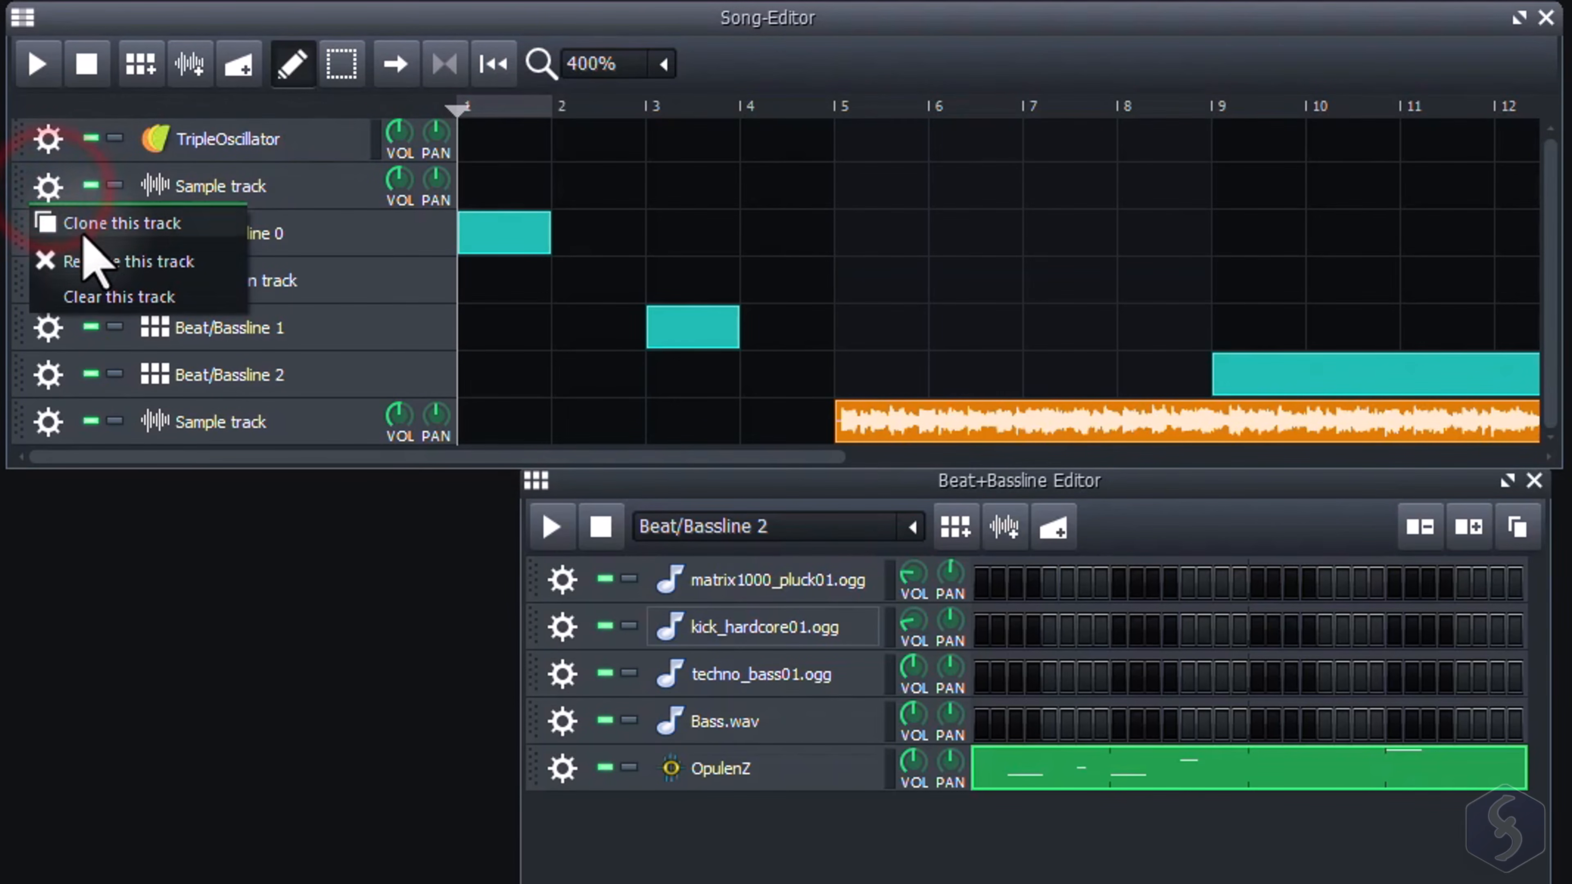
click(146, 273)
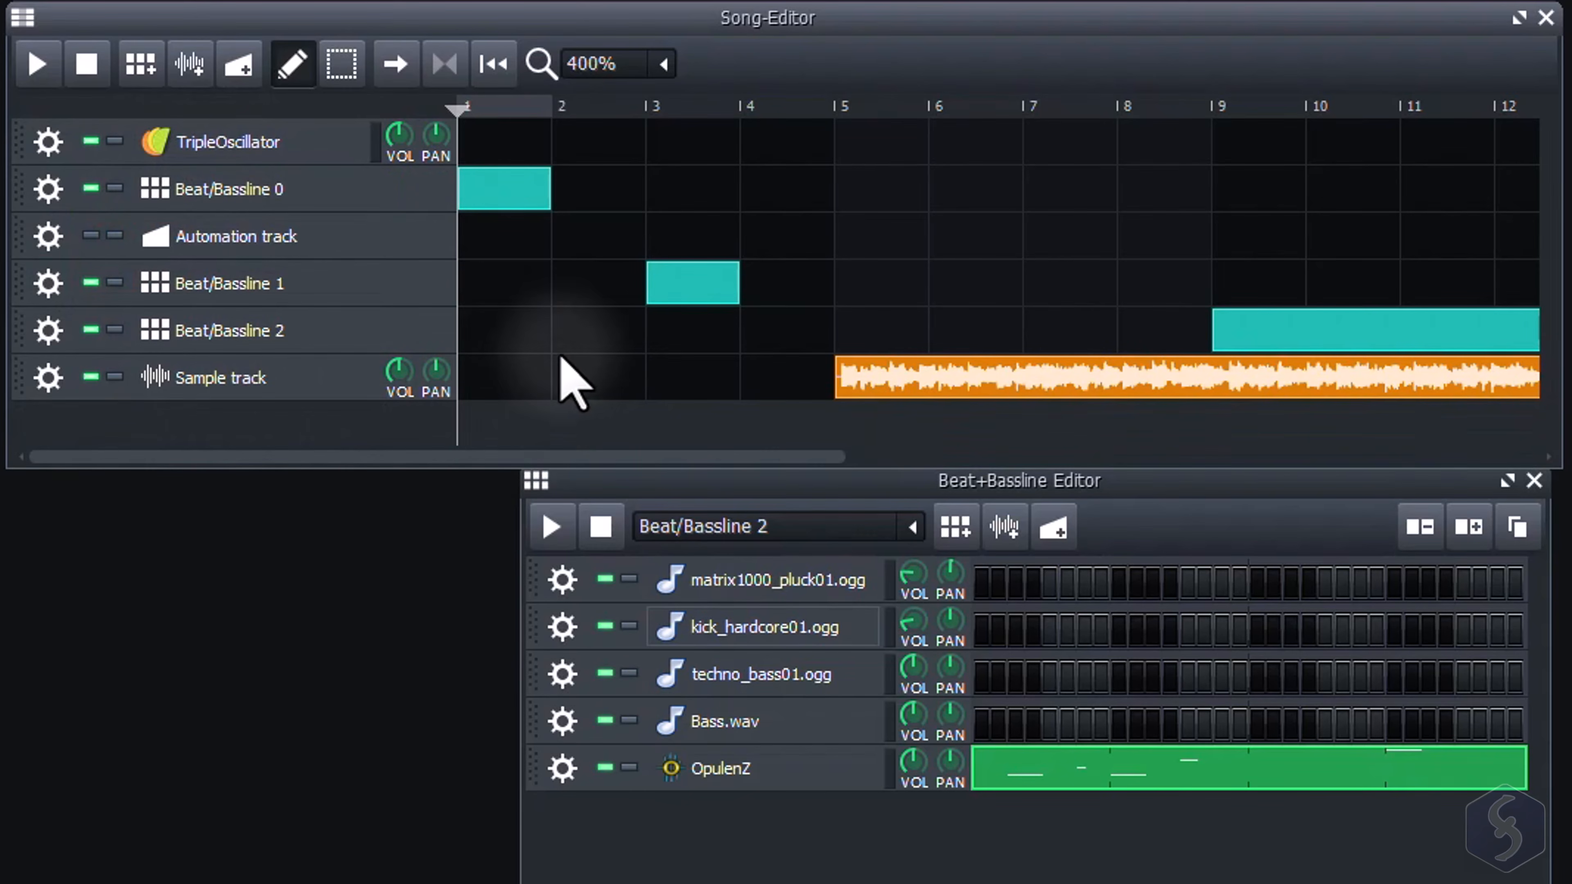
Extend the Beat/Bassline 1 block at bar 3 to two bars, and delete the block
drag(687, 287, 820, 292)
right_click(693, 286)
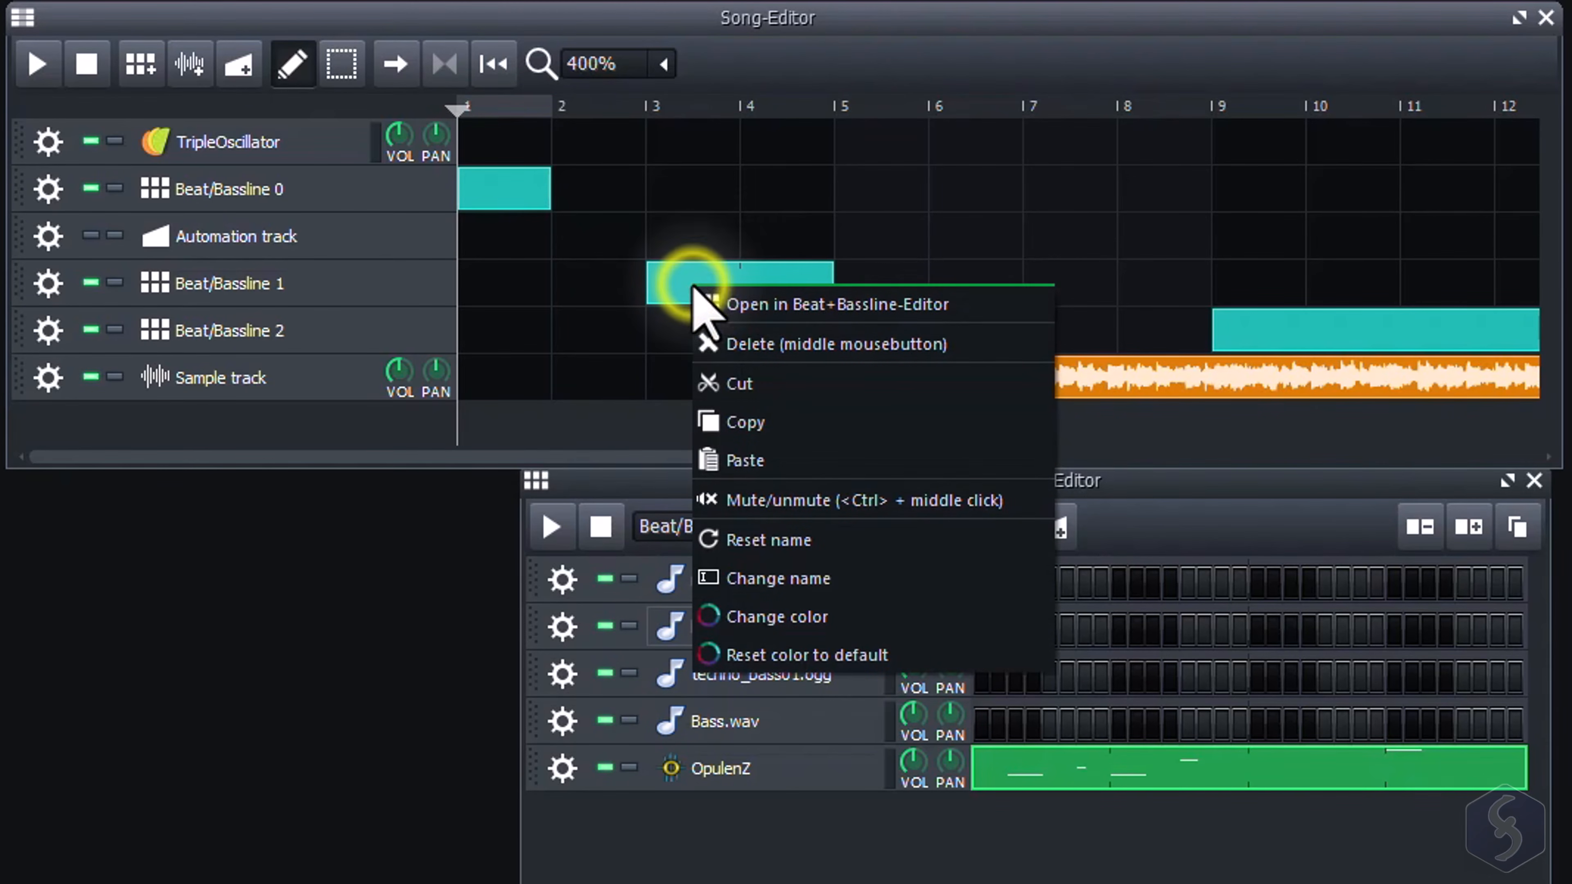
click(857, 345)
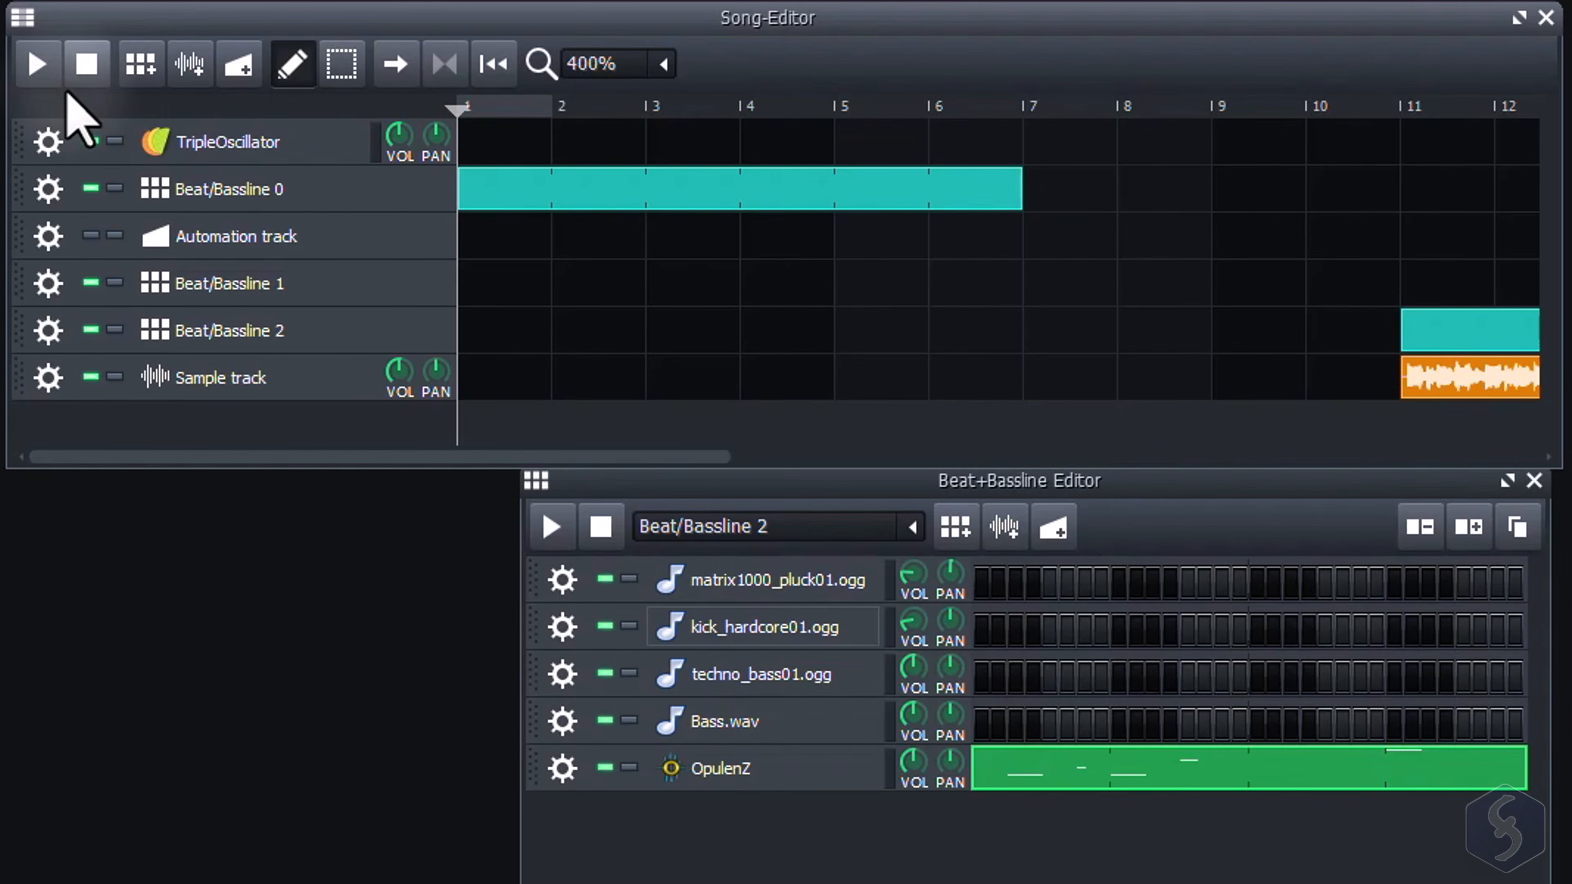
Play the song and set a loop region covering bars 1 and 2
click(38, 63)
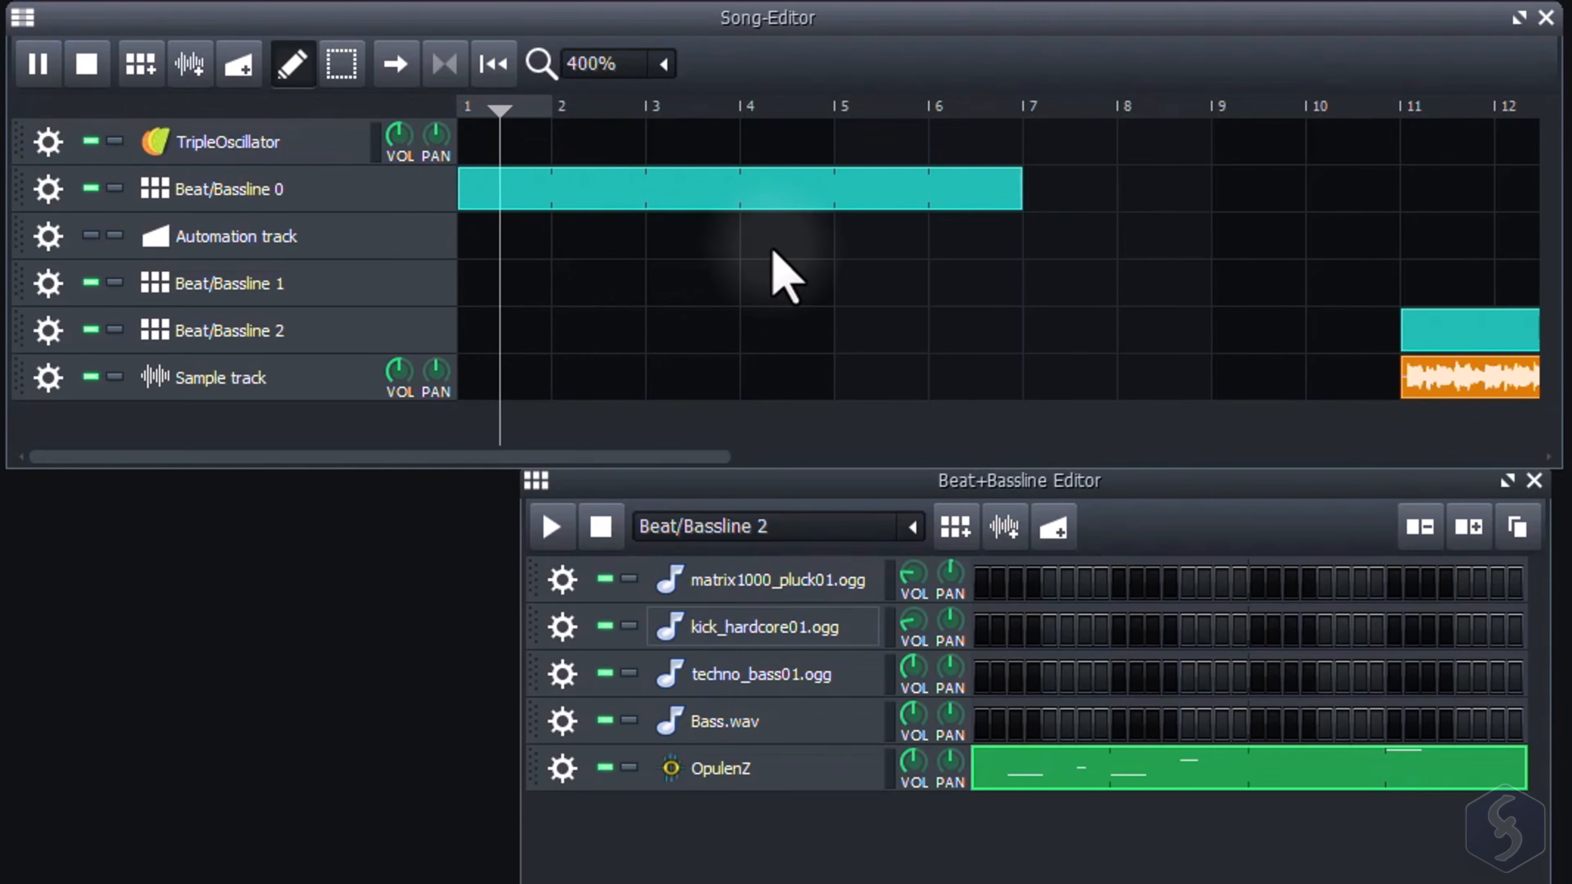
drag(674, 115, 634, 100)
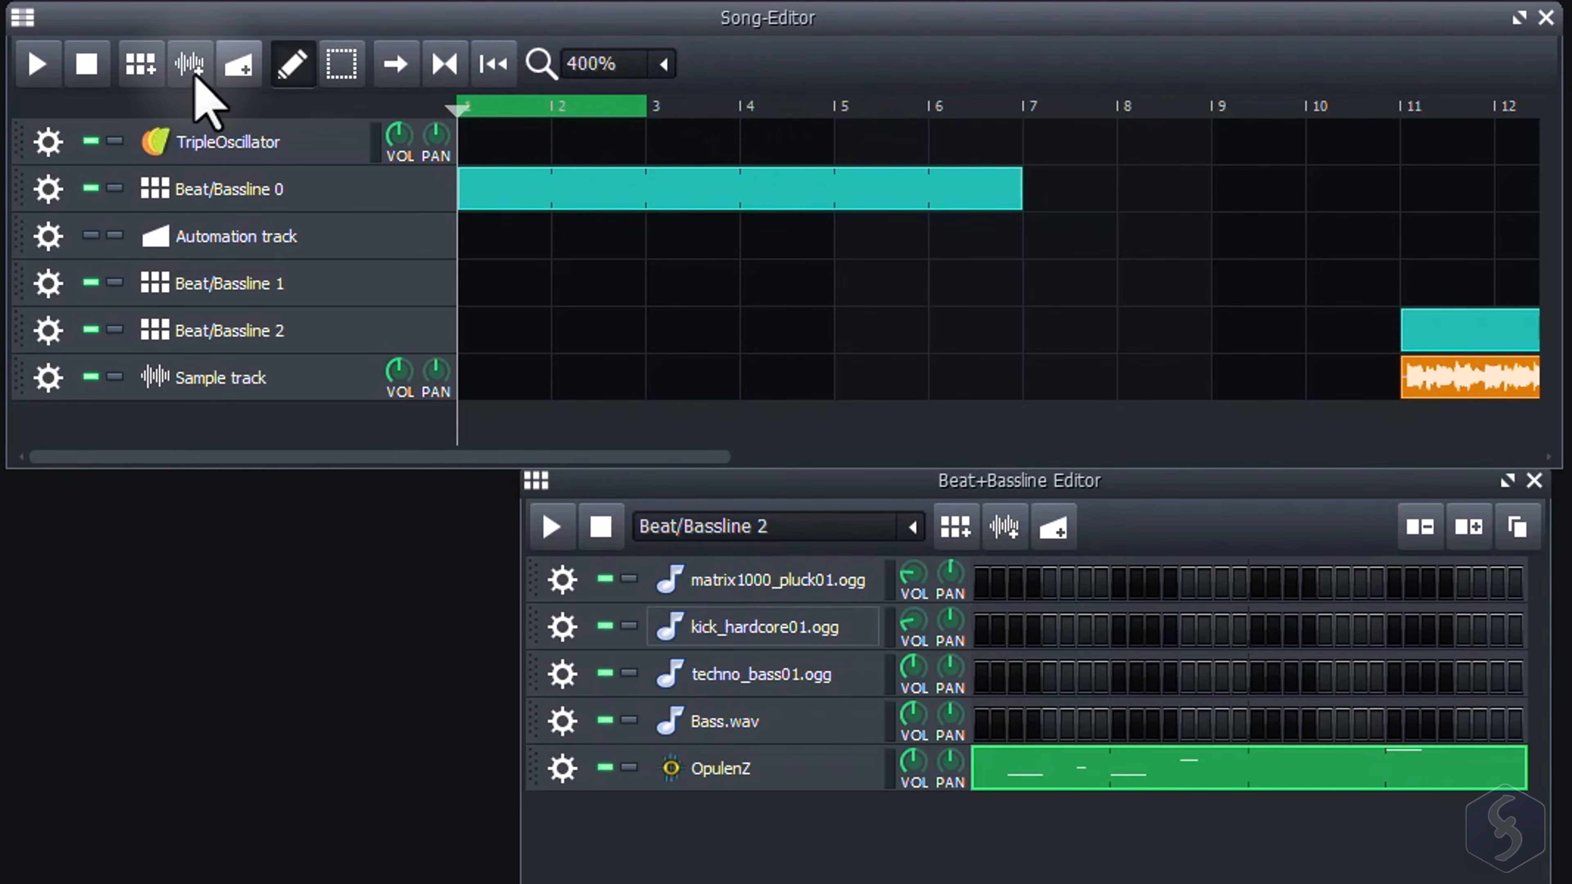
key(space)
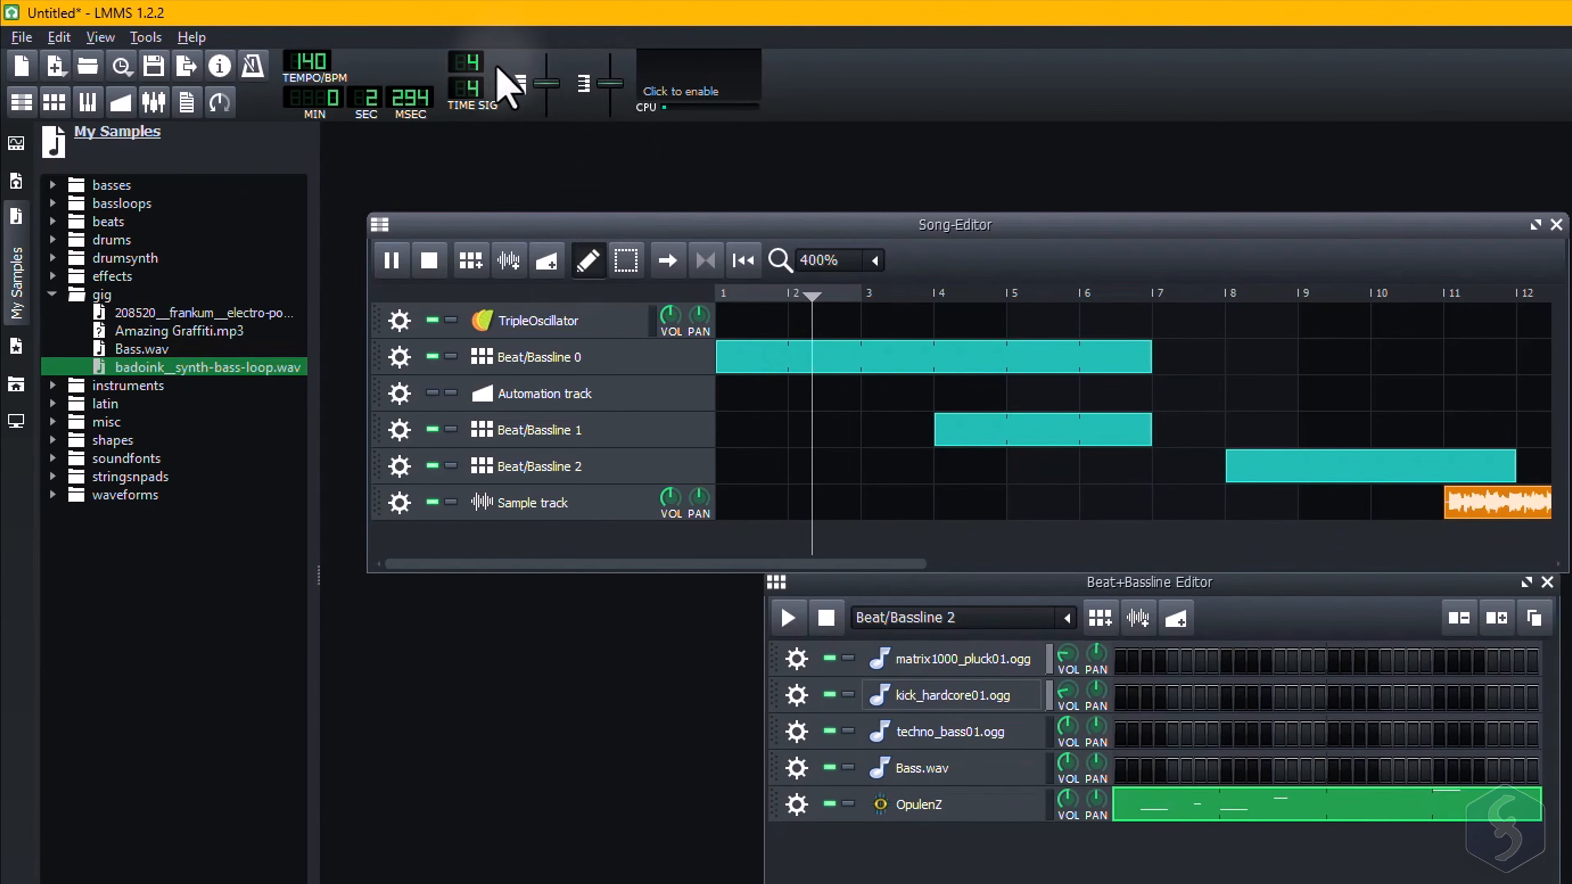
Try a master volume of 144% and a master pitch of -4 semitones during song playback
click(547, 88)
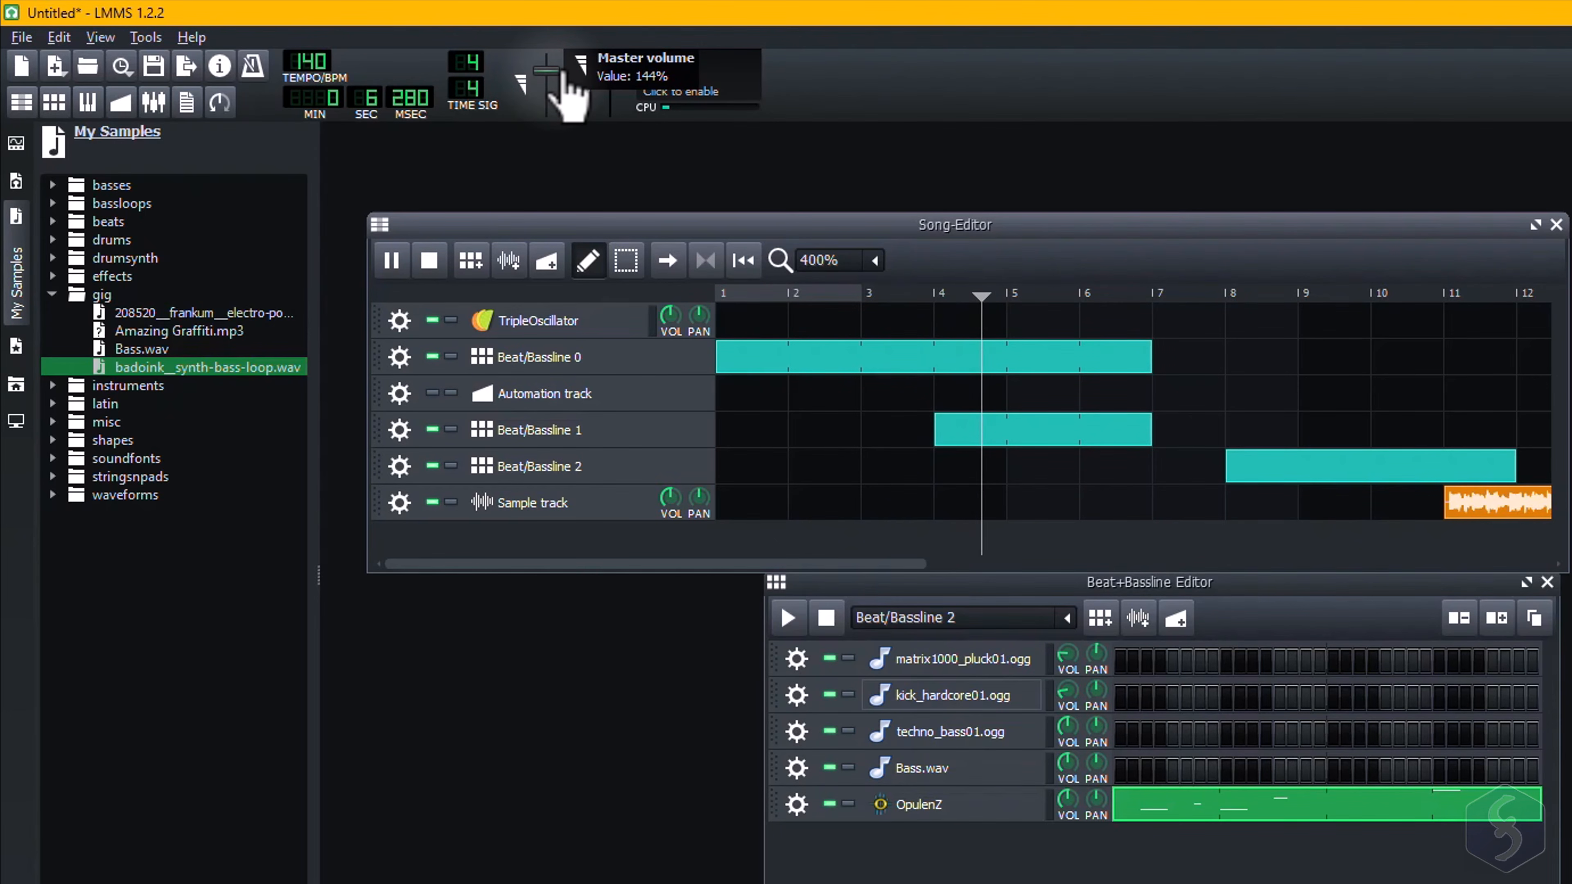
click(613, 87)
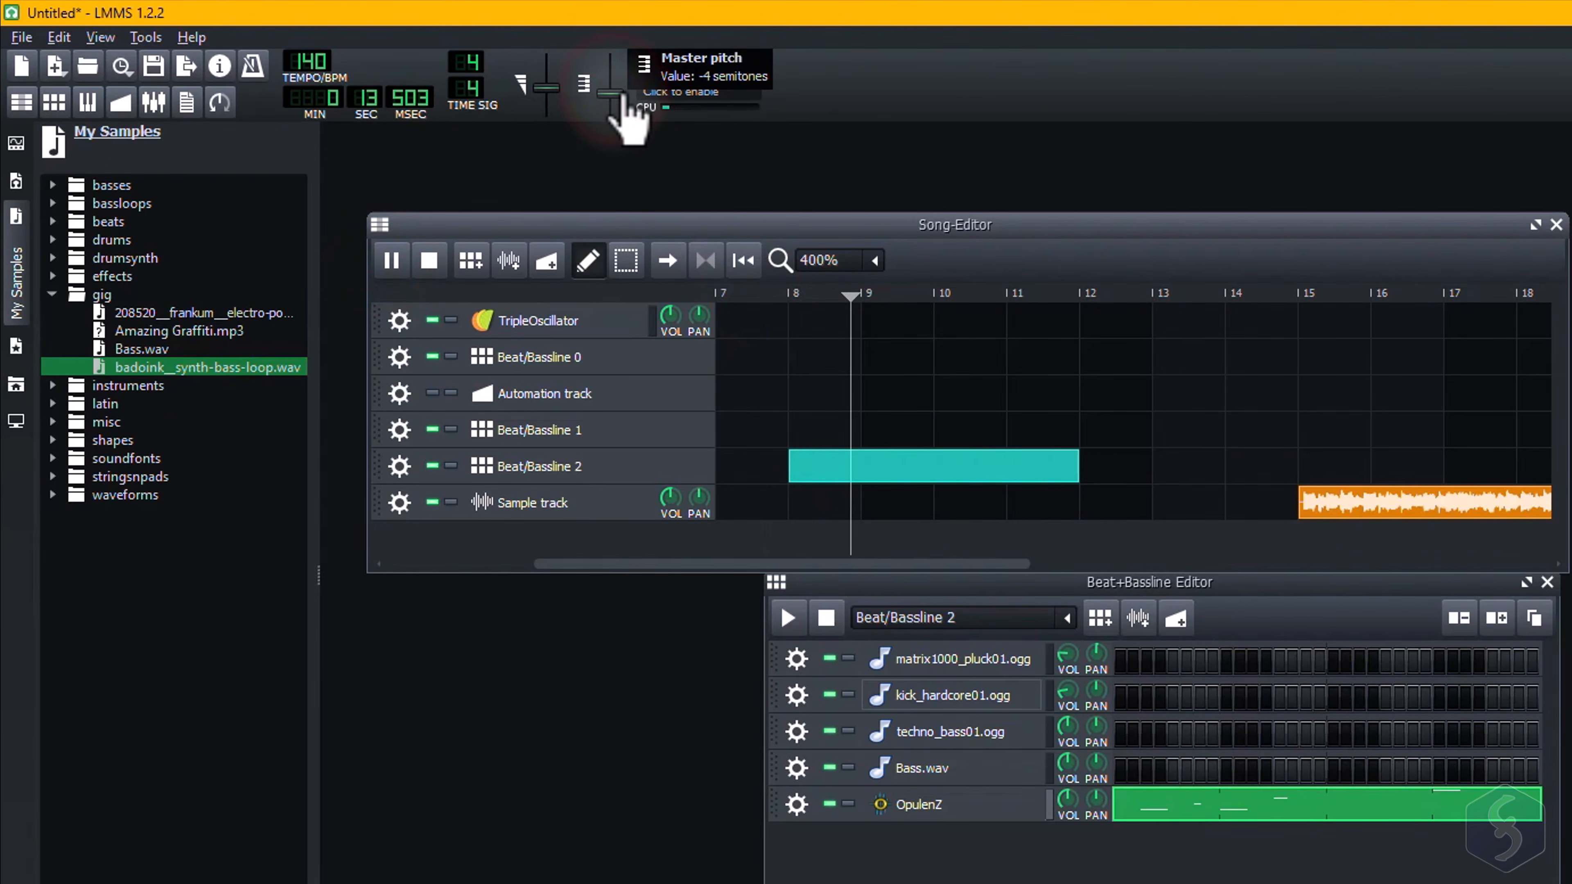
drag(622, 108, 626, 100)
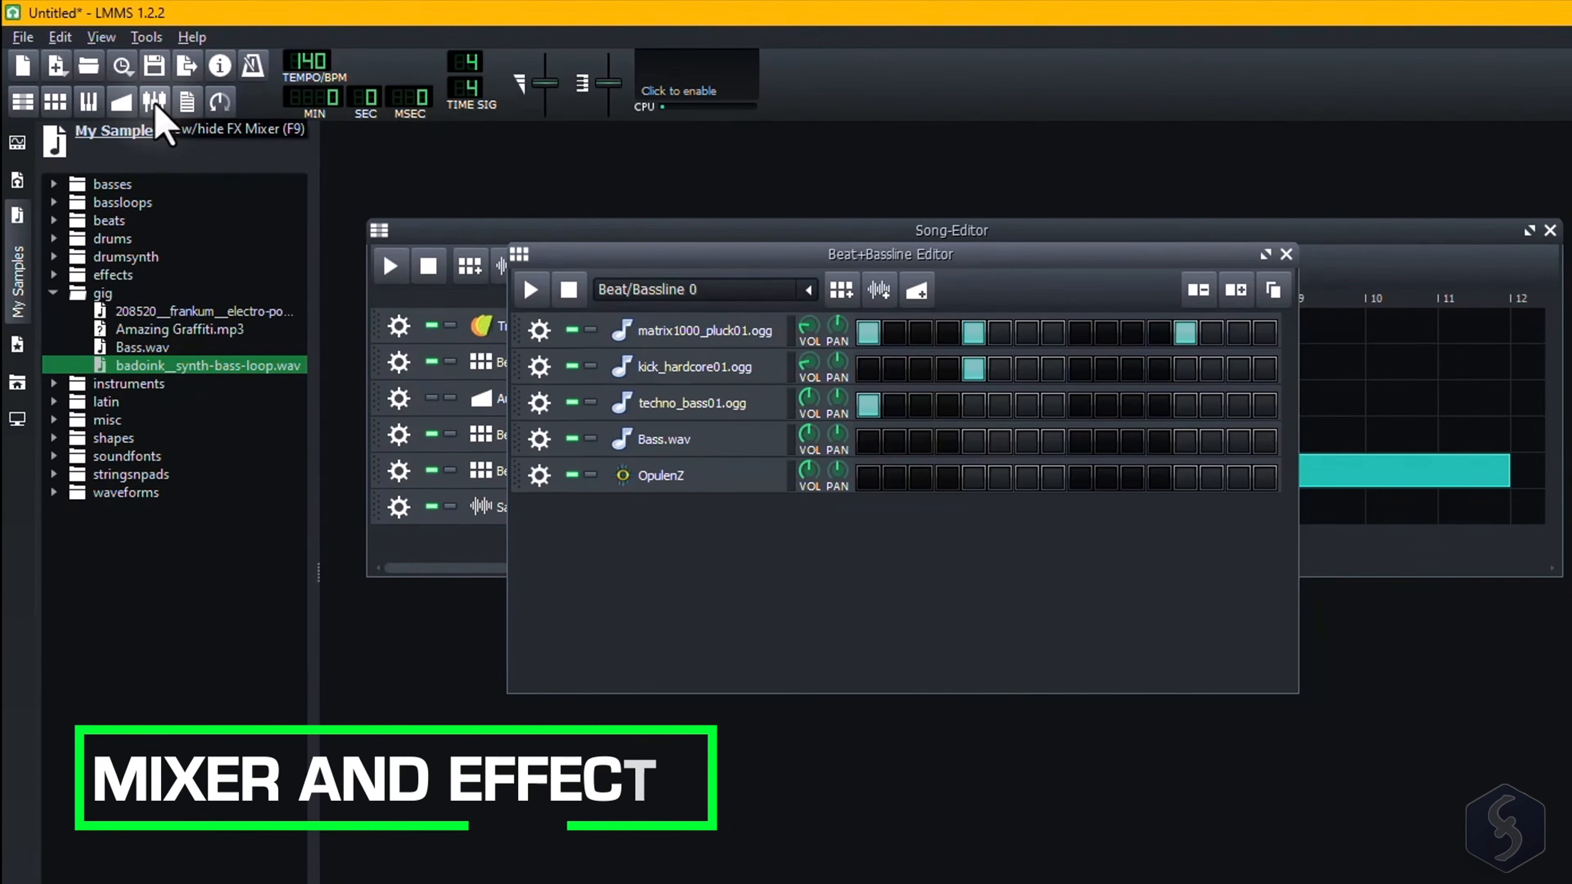
Open the FX-Mixer and, during playback, adjust the FX 1 and FX 2 faders and the Aliasing effect's channel 1 level
click(154, 101)
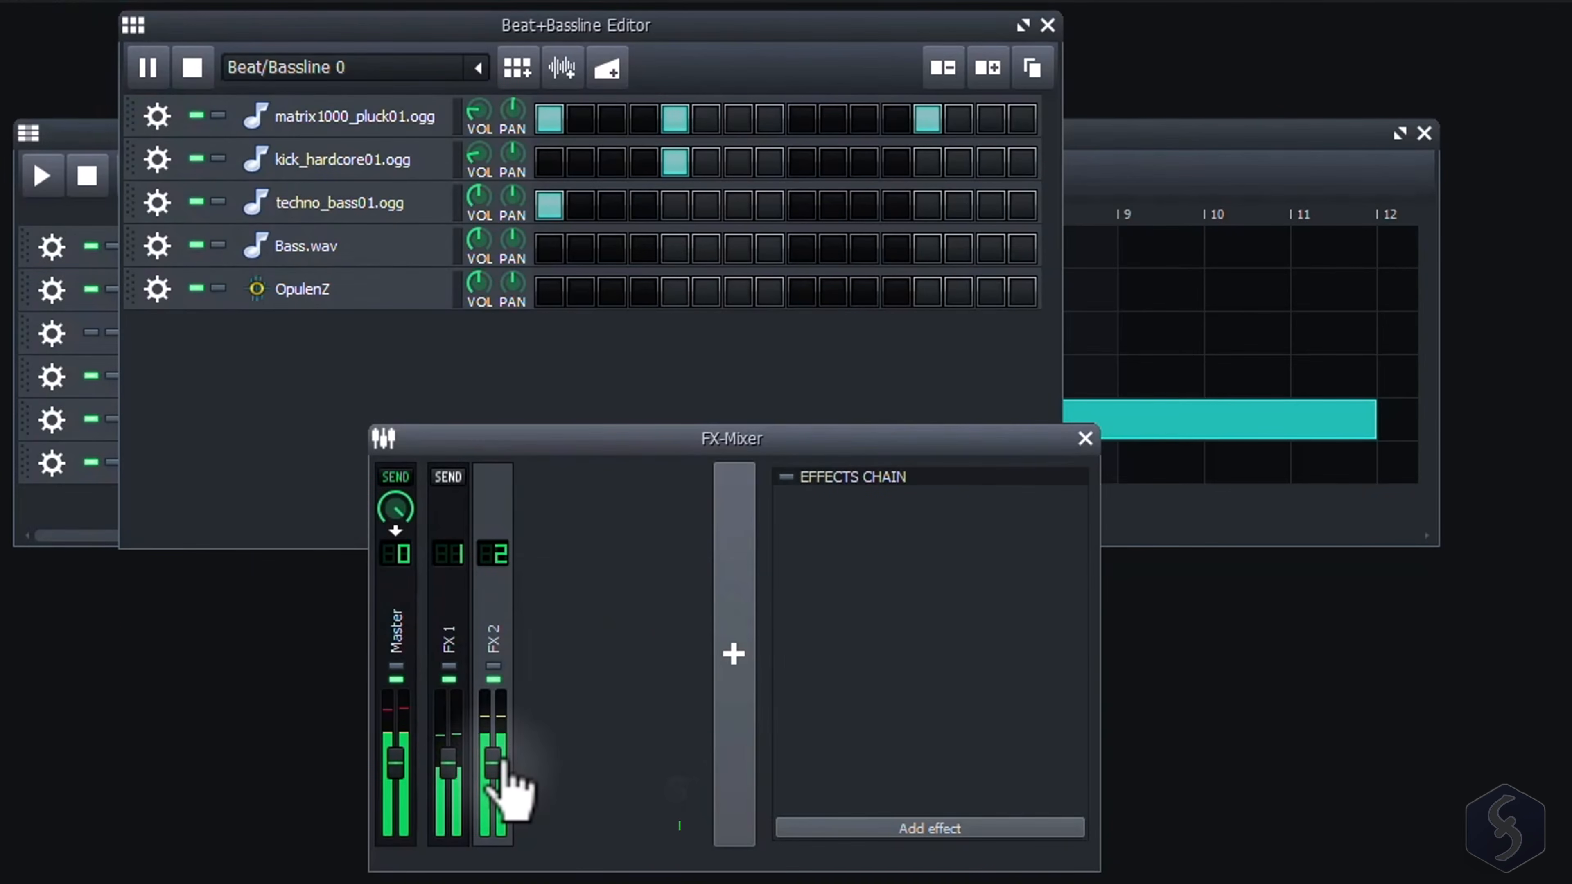
click(473, 795)
mouse_move(504, 797)
mouse_down()
mouse_move(502, 819)
mouse_move(502, 777)
mouse_up()
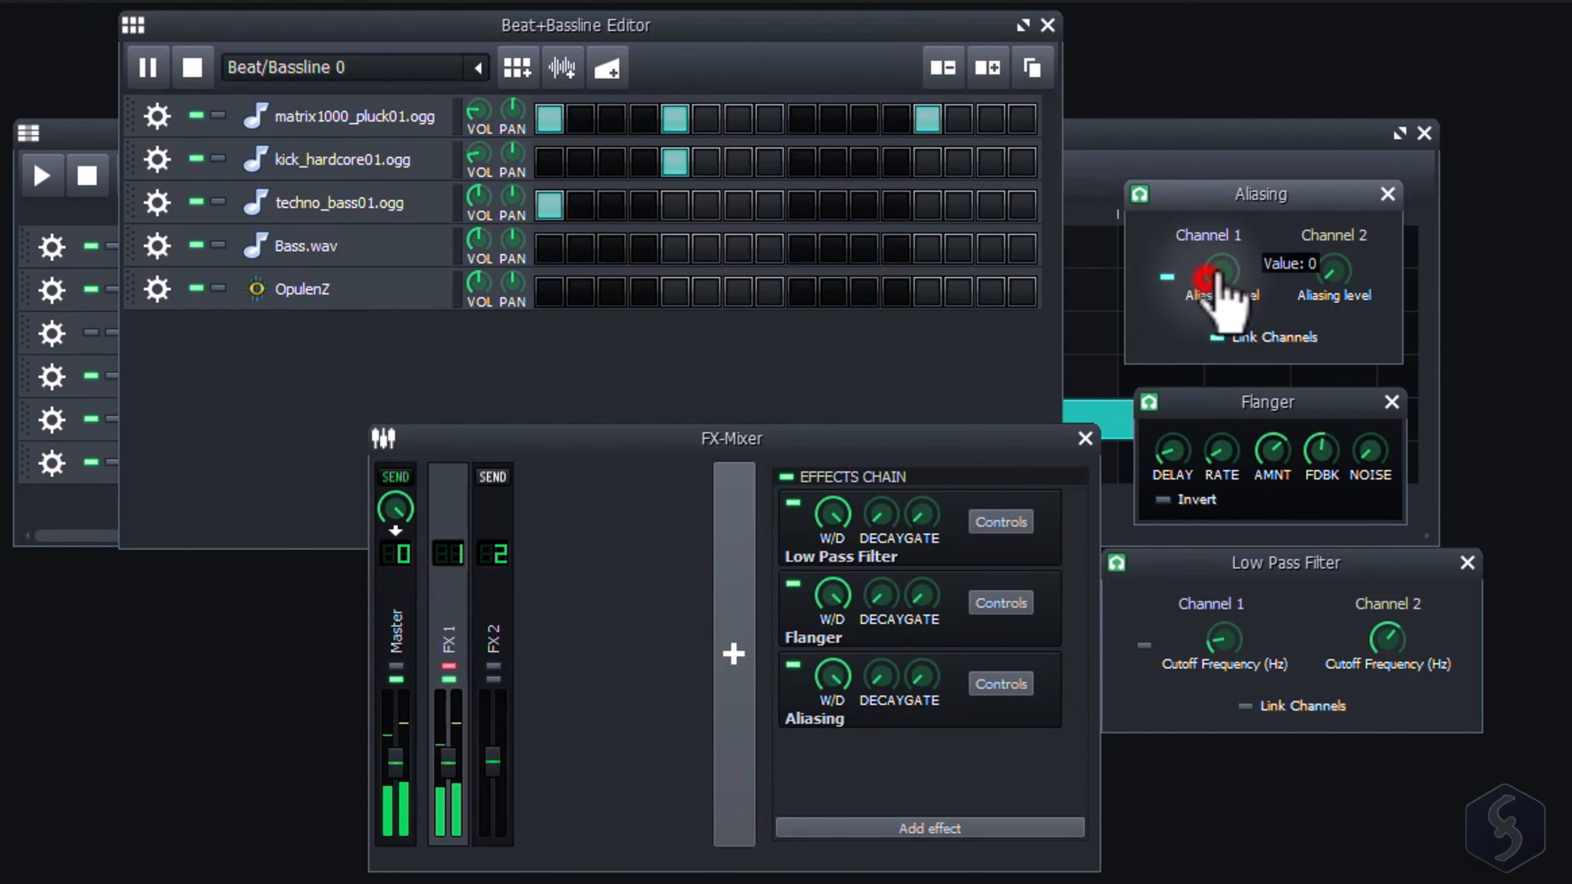
drag(1217, 275, 1234, 144)
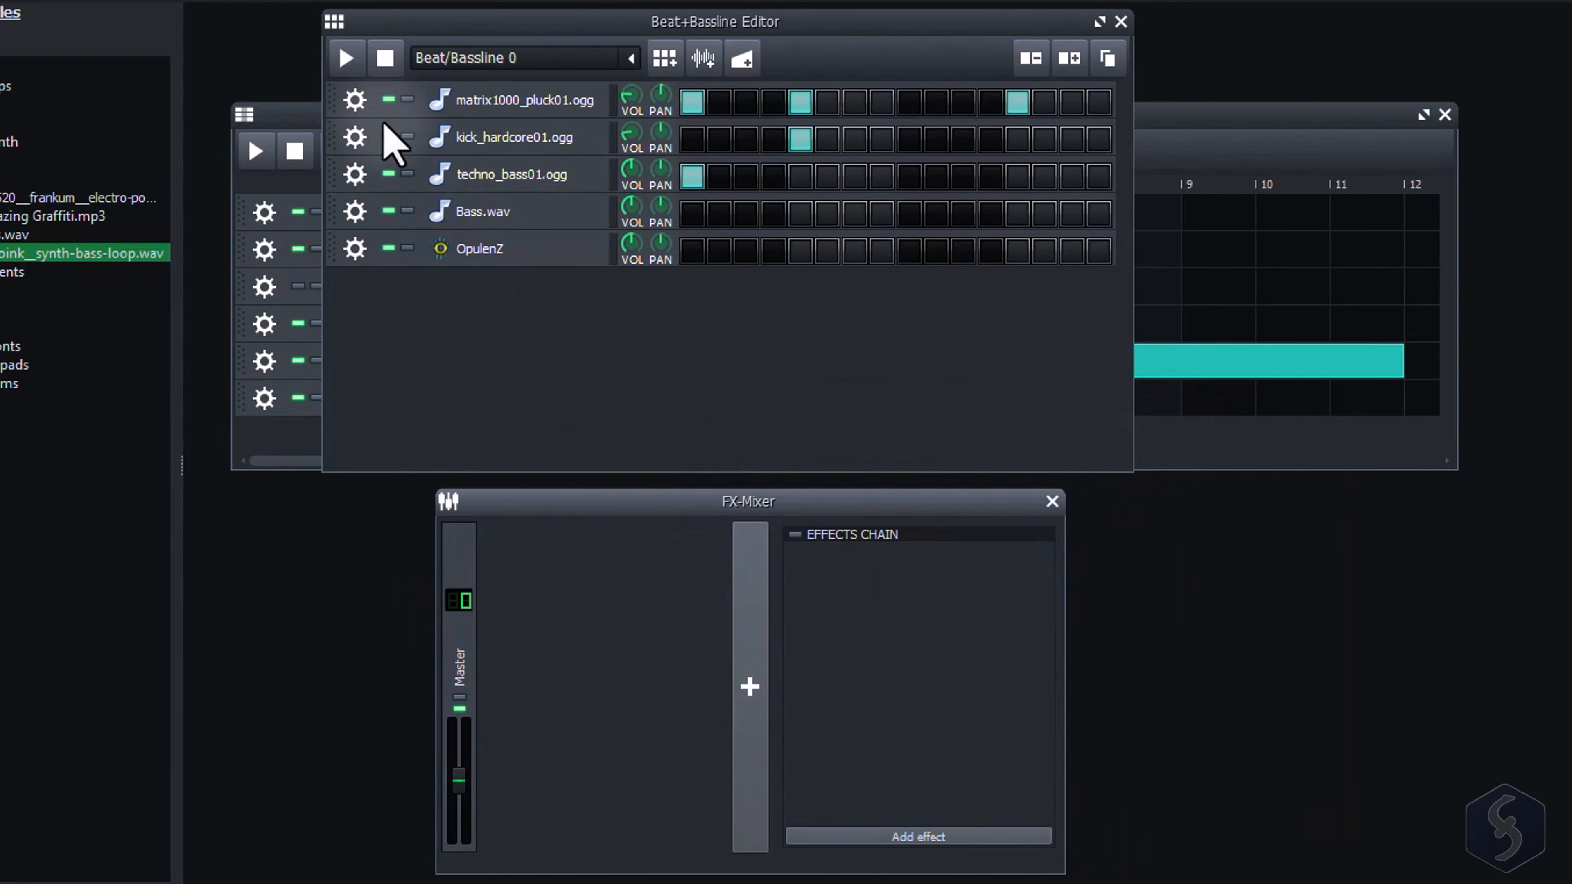
Play the Beat/Bassline 0 pattern and the song in turn to check their levels on the mixer's Master channel
click(348, 58)
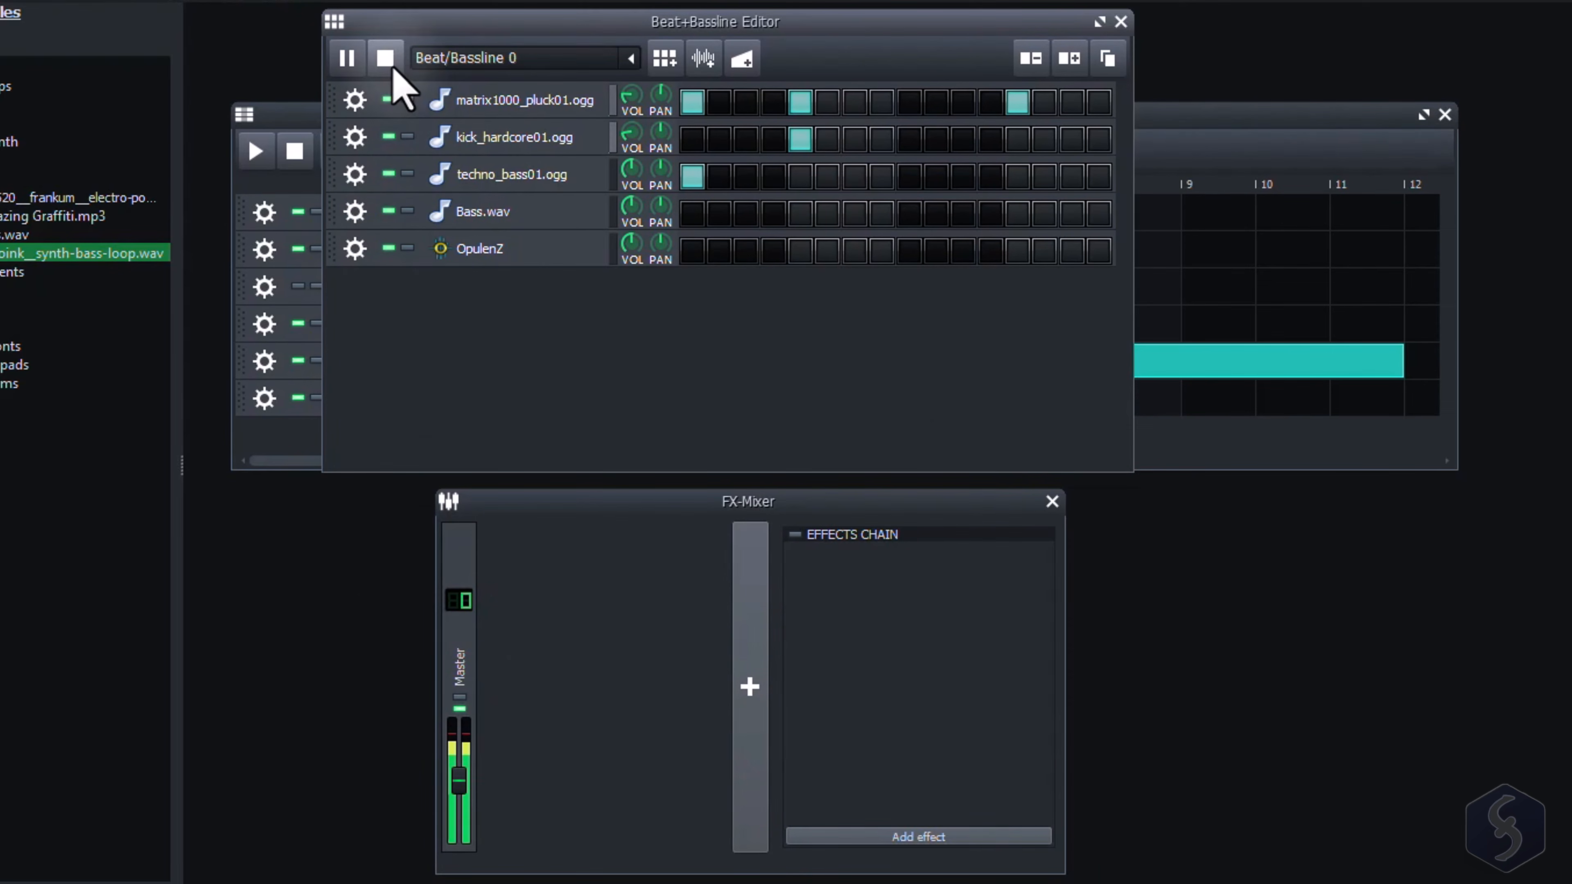
click(385, 58)
click(280, 111)
click(255, 150)
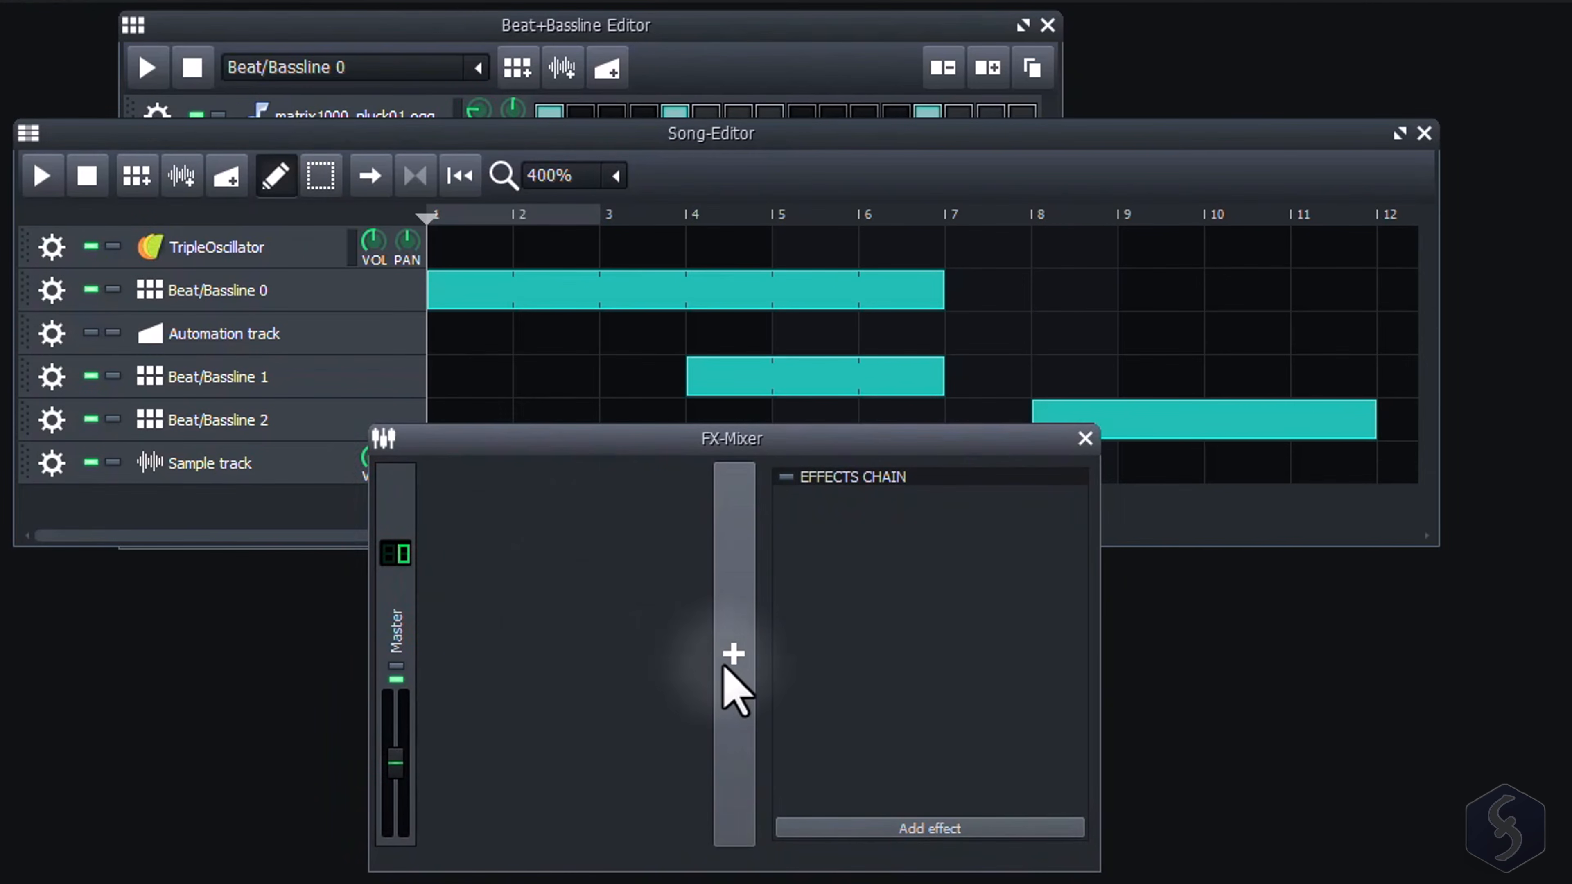
Add an FX 1 channel to the mixer and assign the matrix1000_pluck01.ogg track to it
click(737, 653)
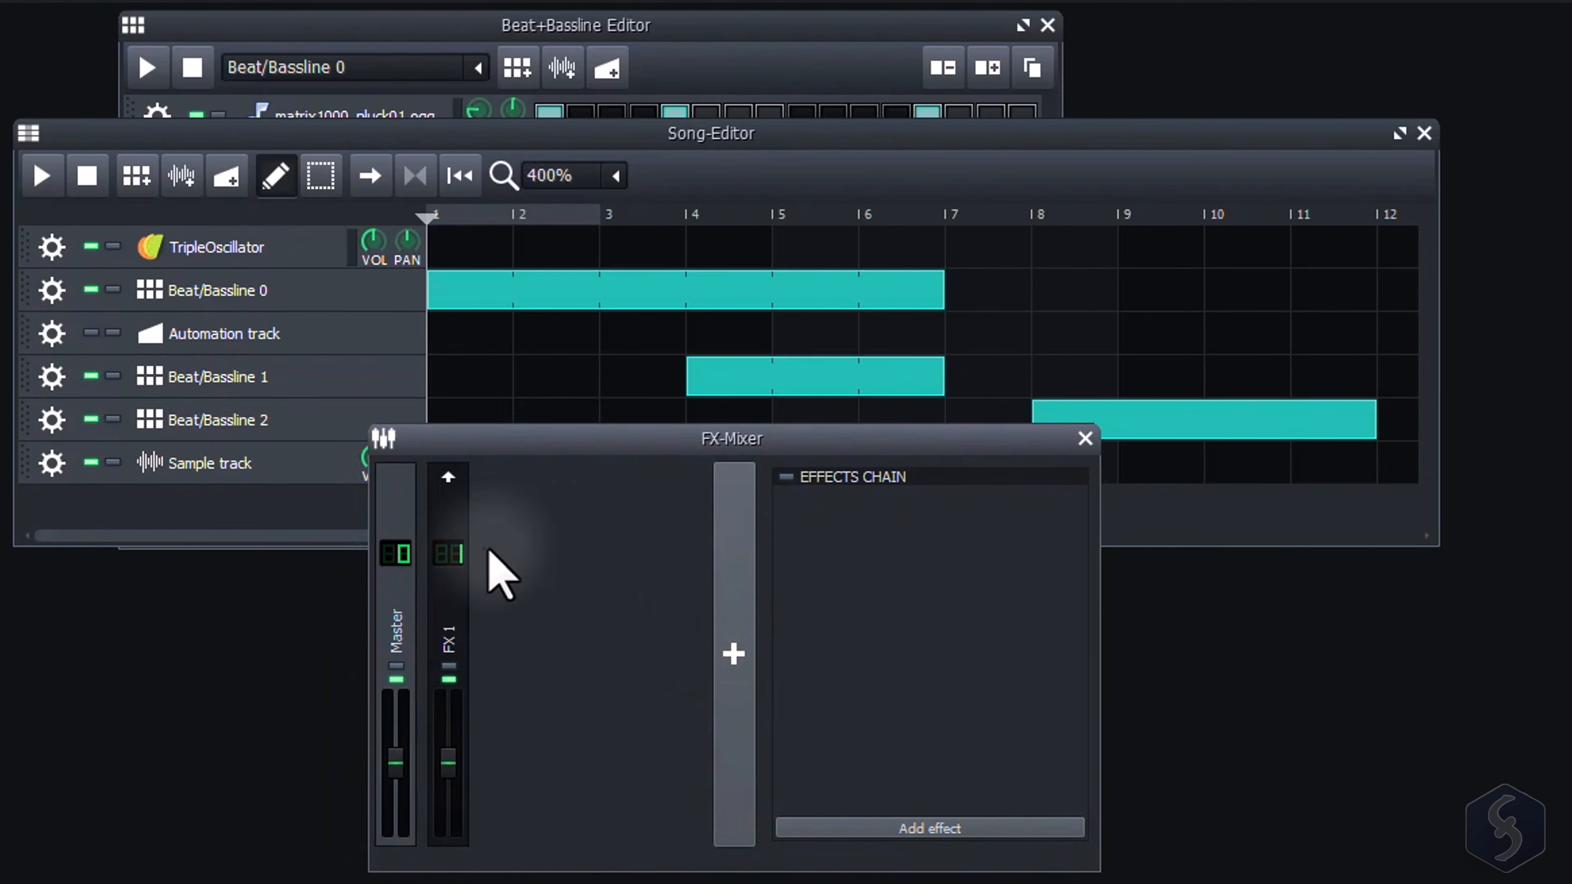
click(450, 573)
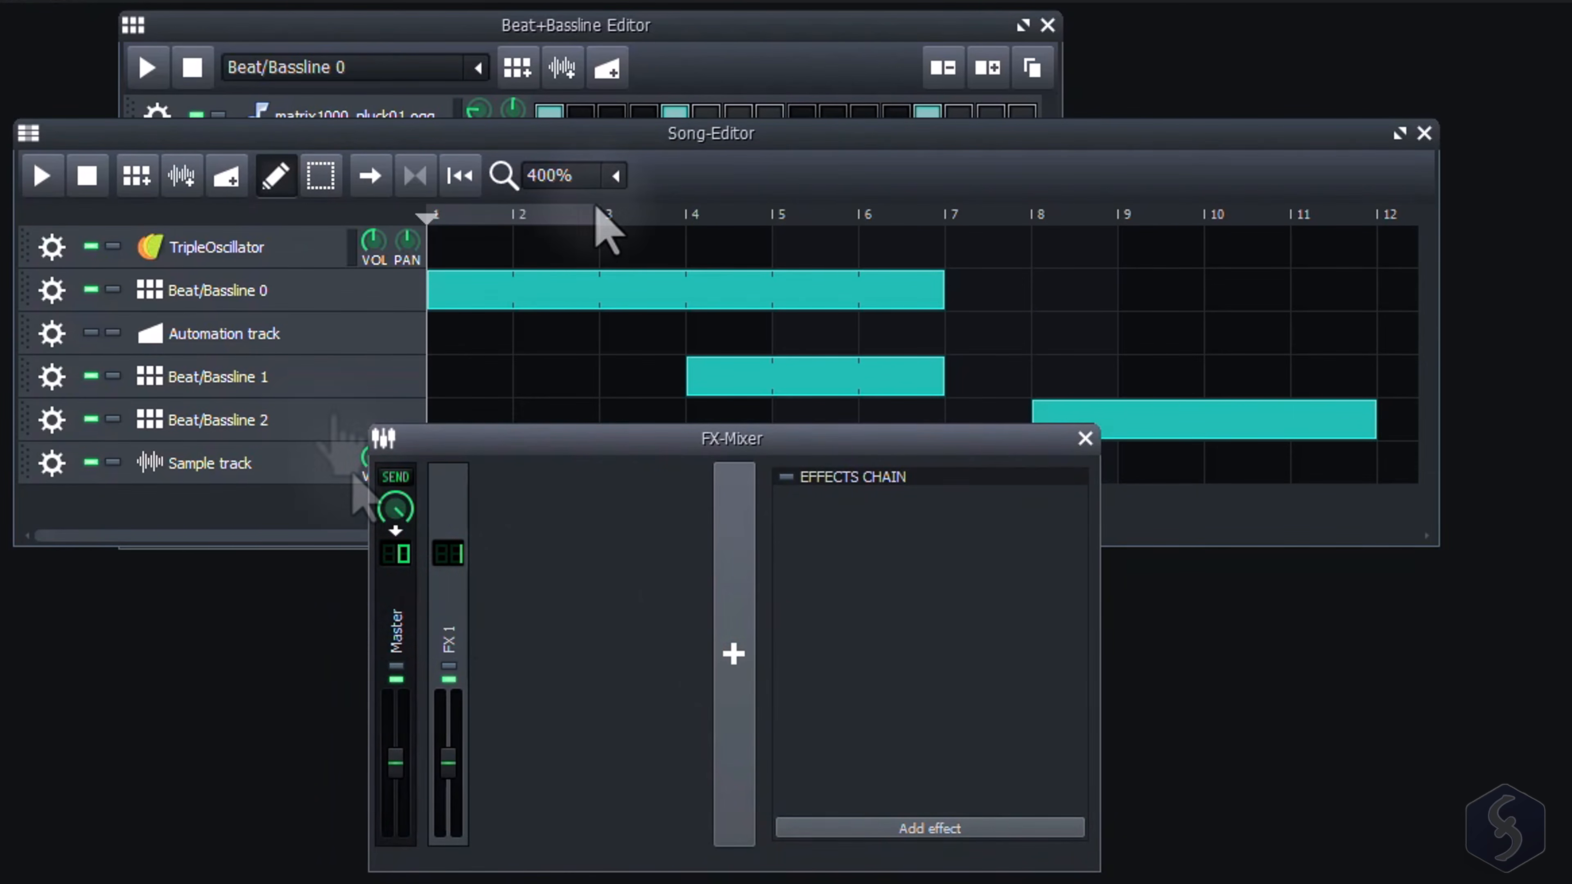
click(478, 36)
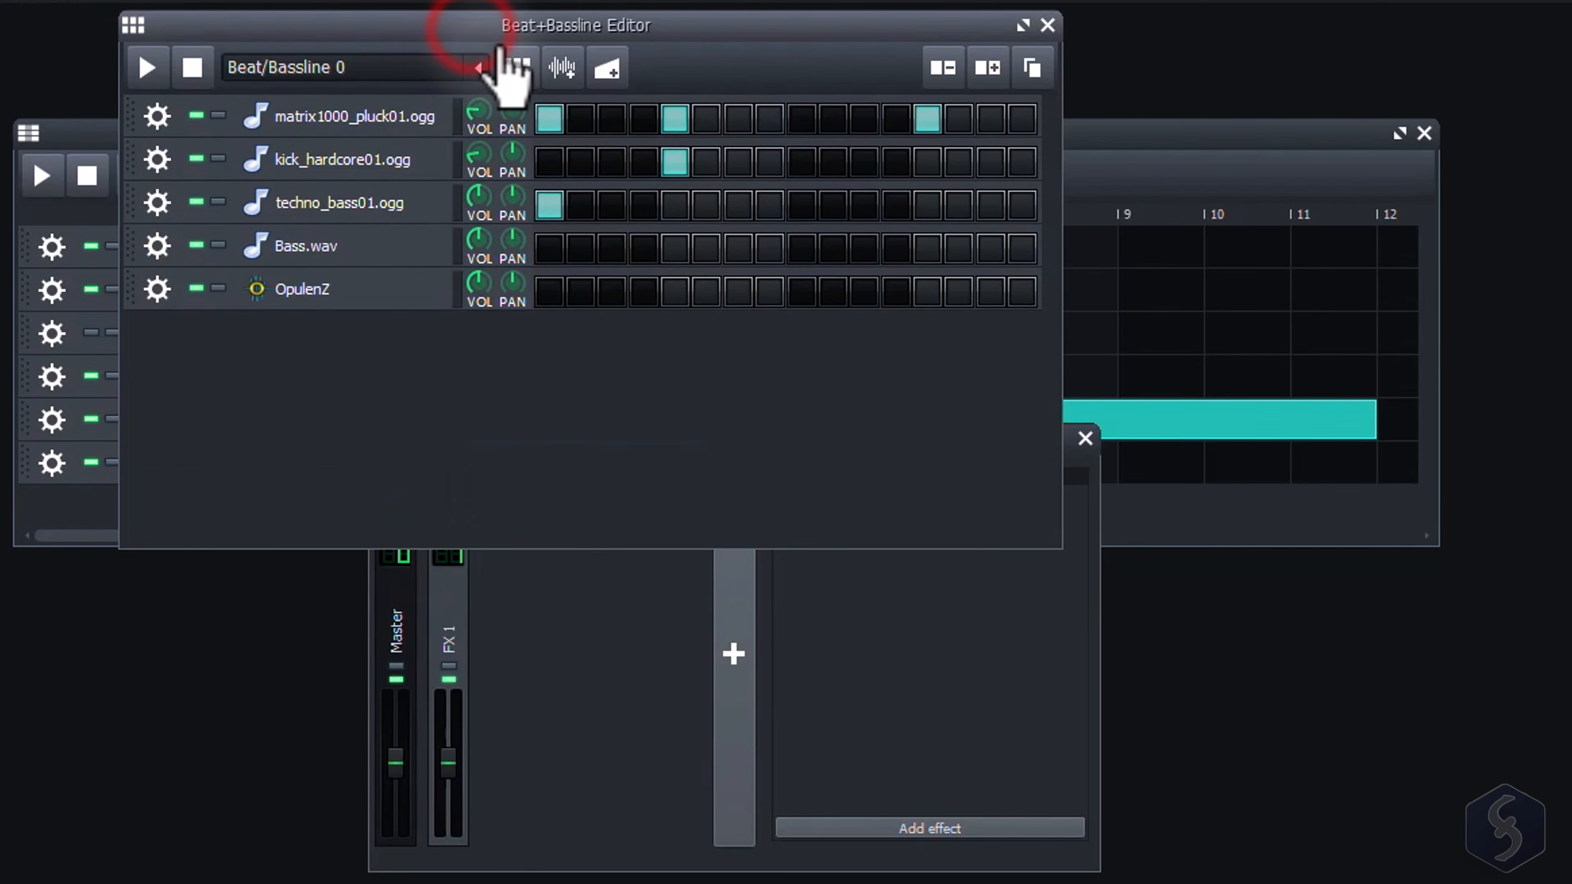
click(156, 116)
mouse_move(205, 224)
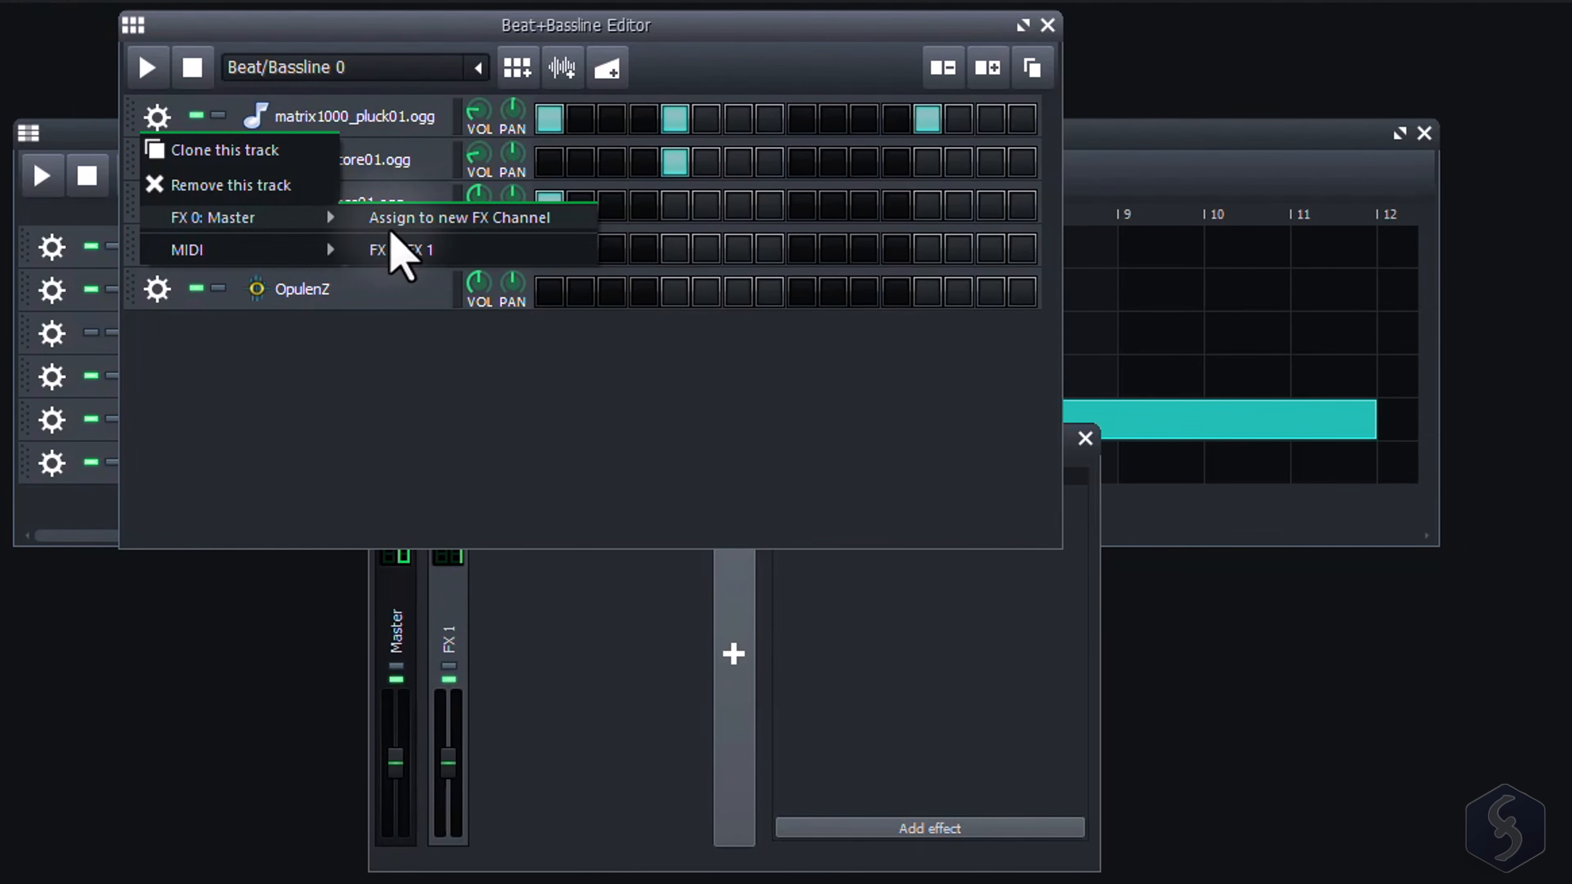
click(455, 258)
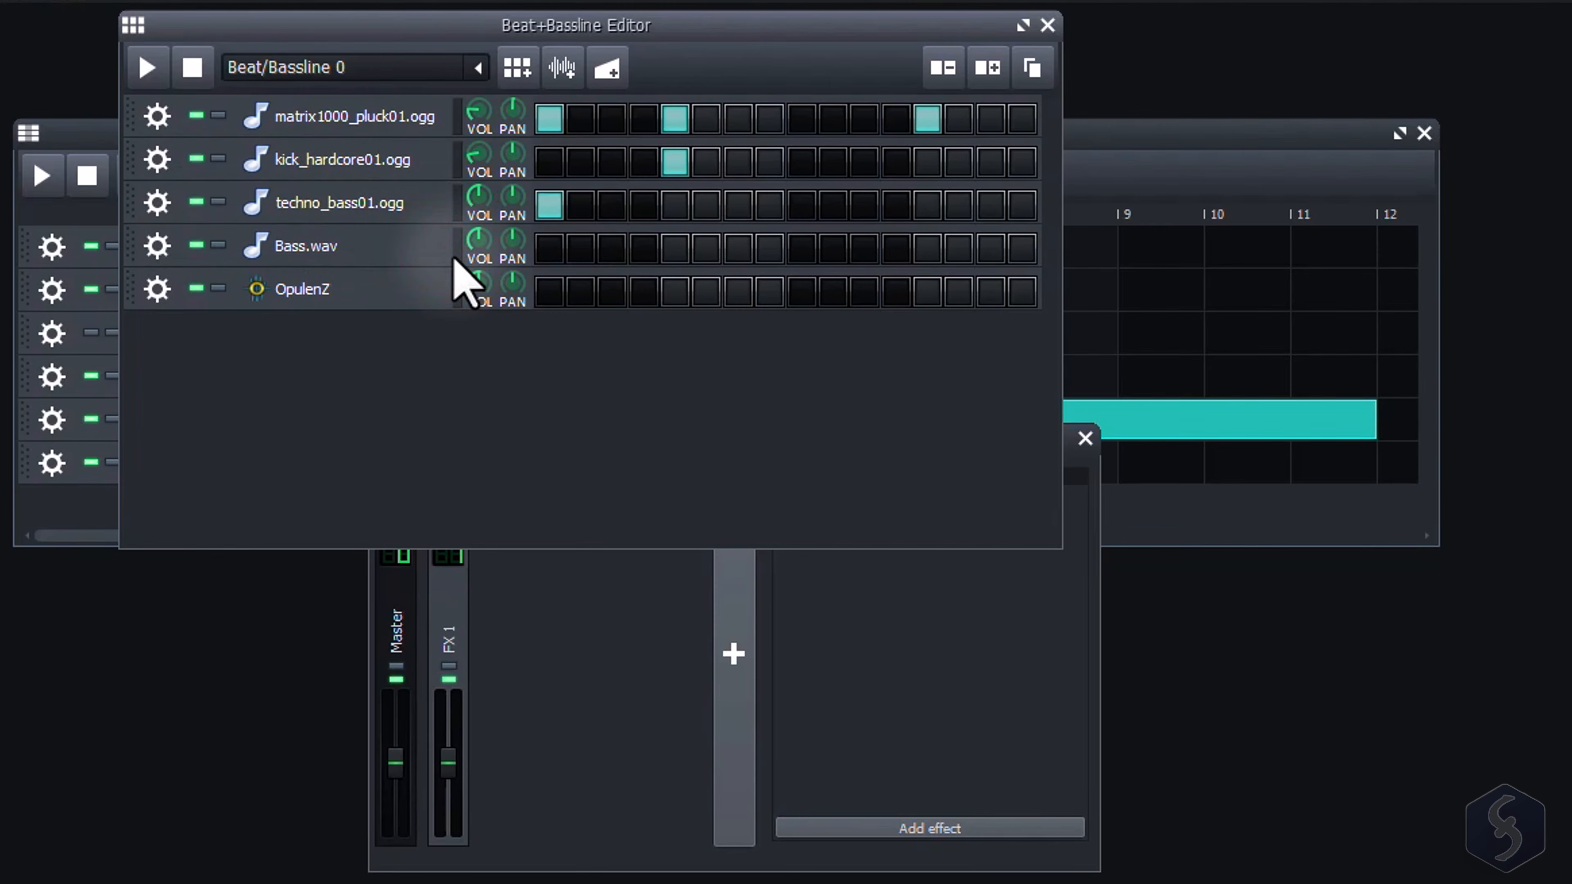
Play the Beat/Bassline 0 pattern and lower the FX 1 channel's fader
click(565, 667)
key(space)
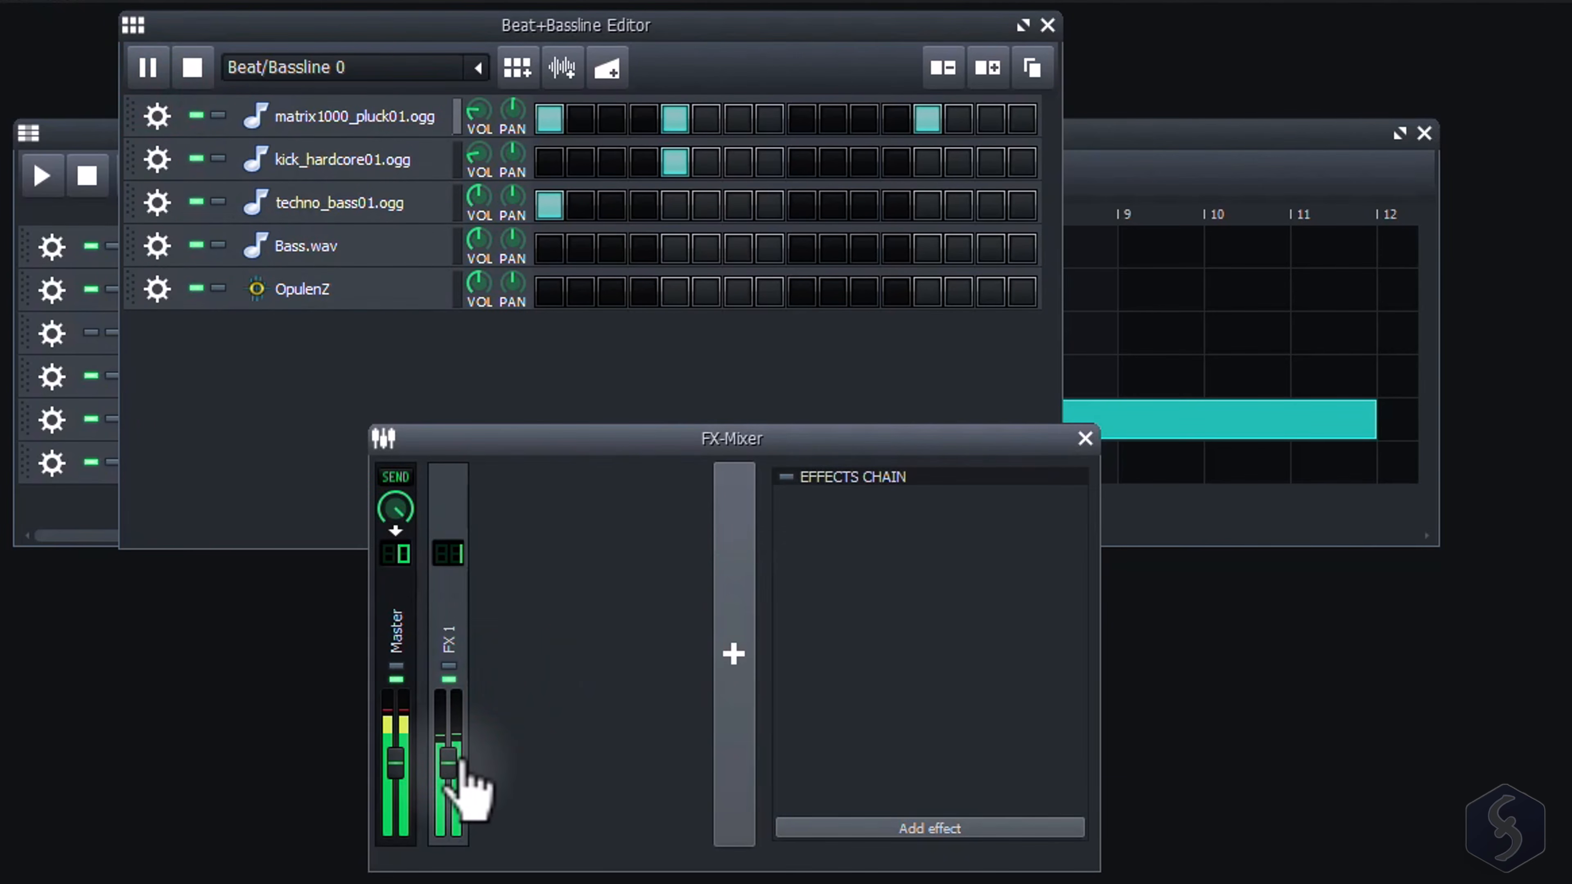
drag(464, 763, 463, 824)
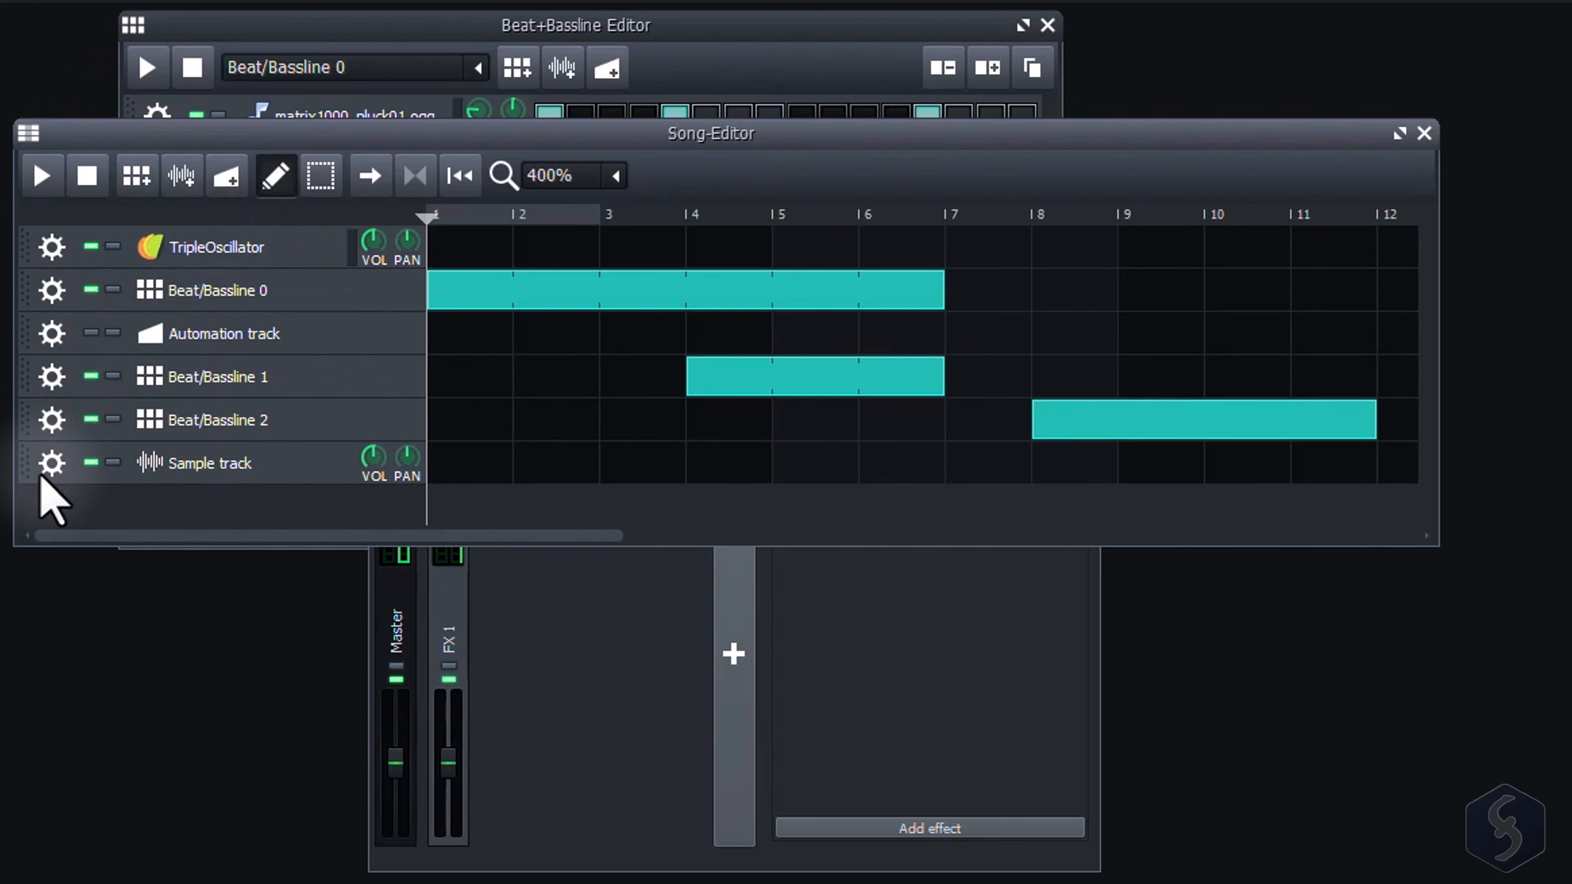
click(49, 463)
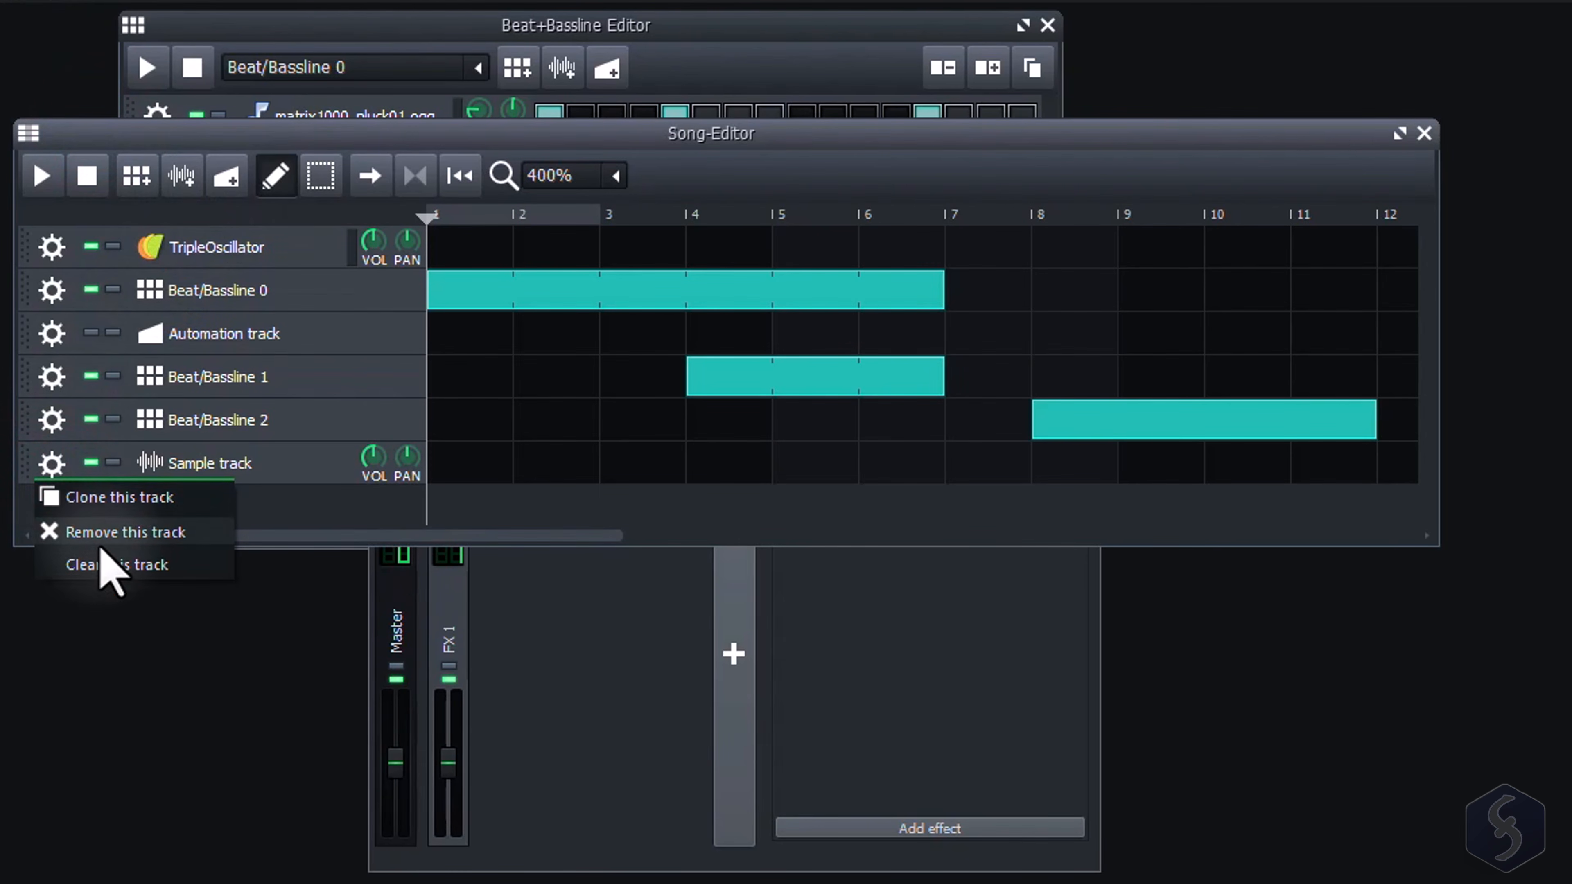
click(305, 519)
click(51, 420)
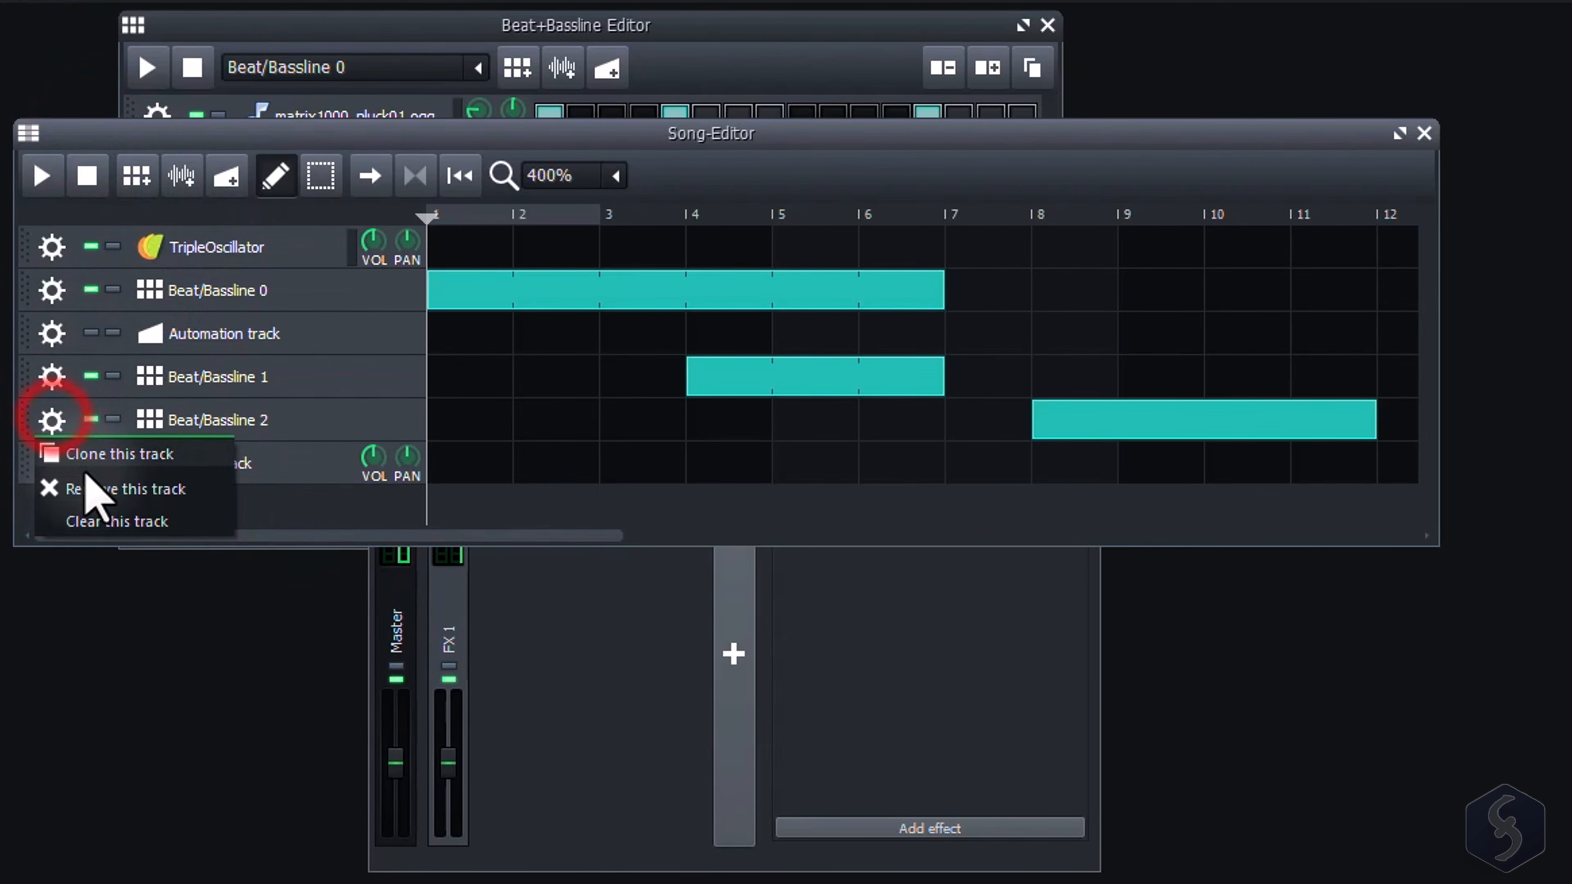
click(50, 378)
click(51, 376)
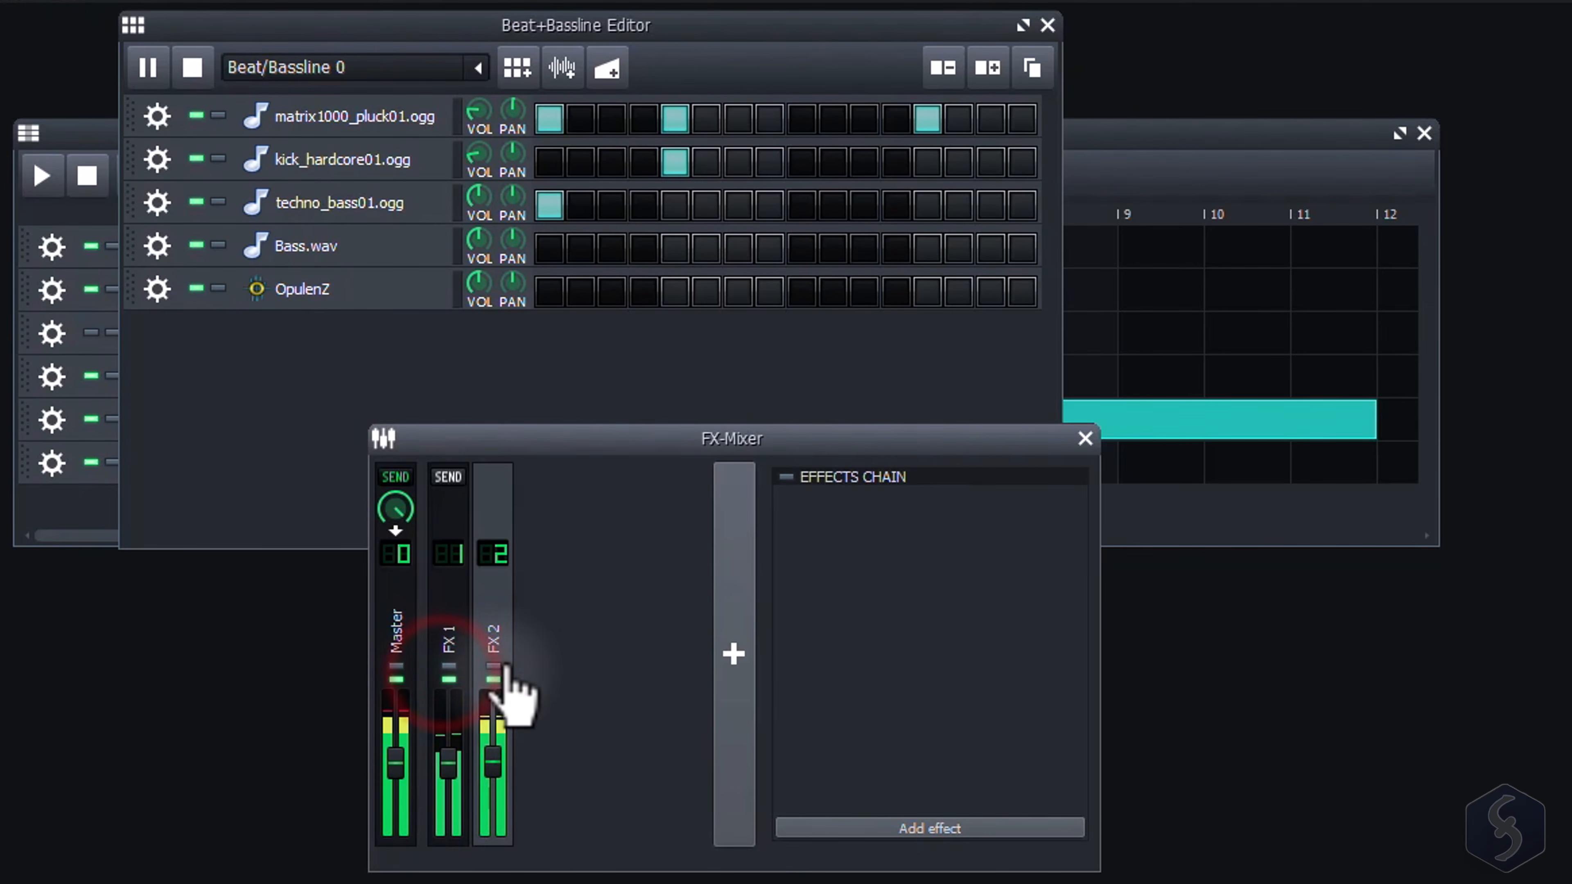
Solo the FX 1 channel in the mixer and adjust its fader during playback
click(448, 665)
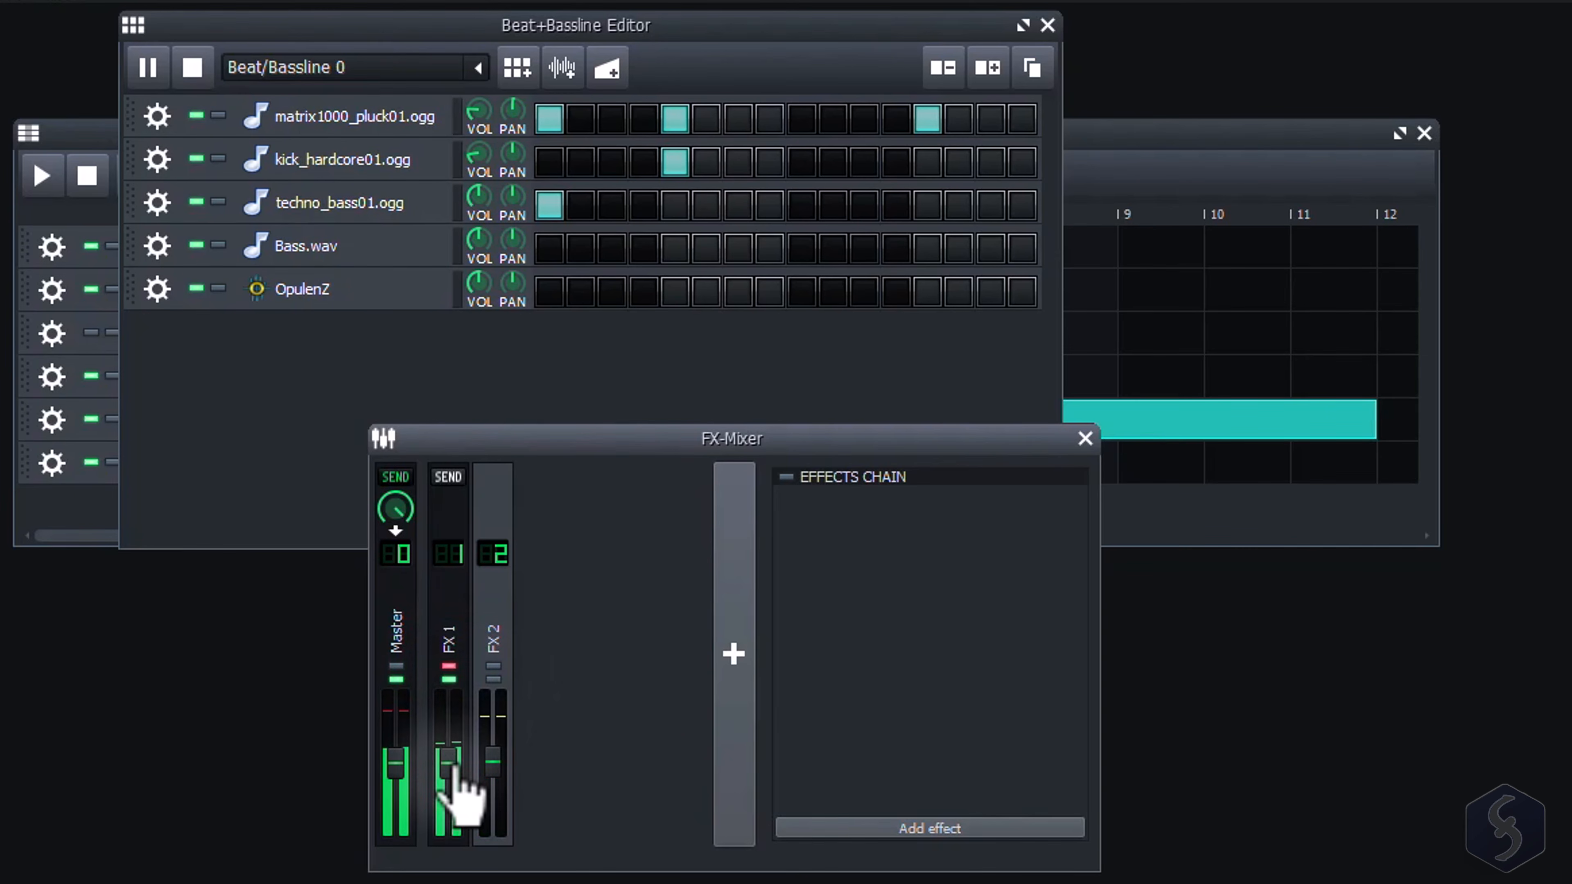
drag(455, 784, 456, 770)
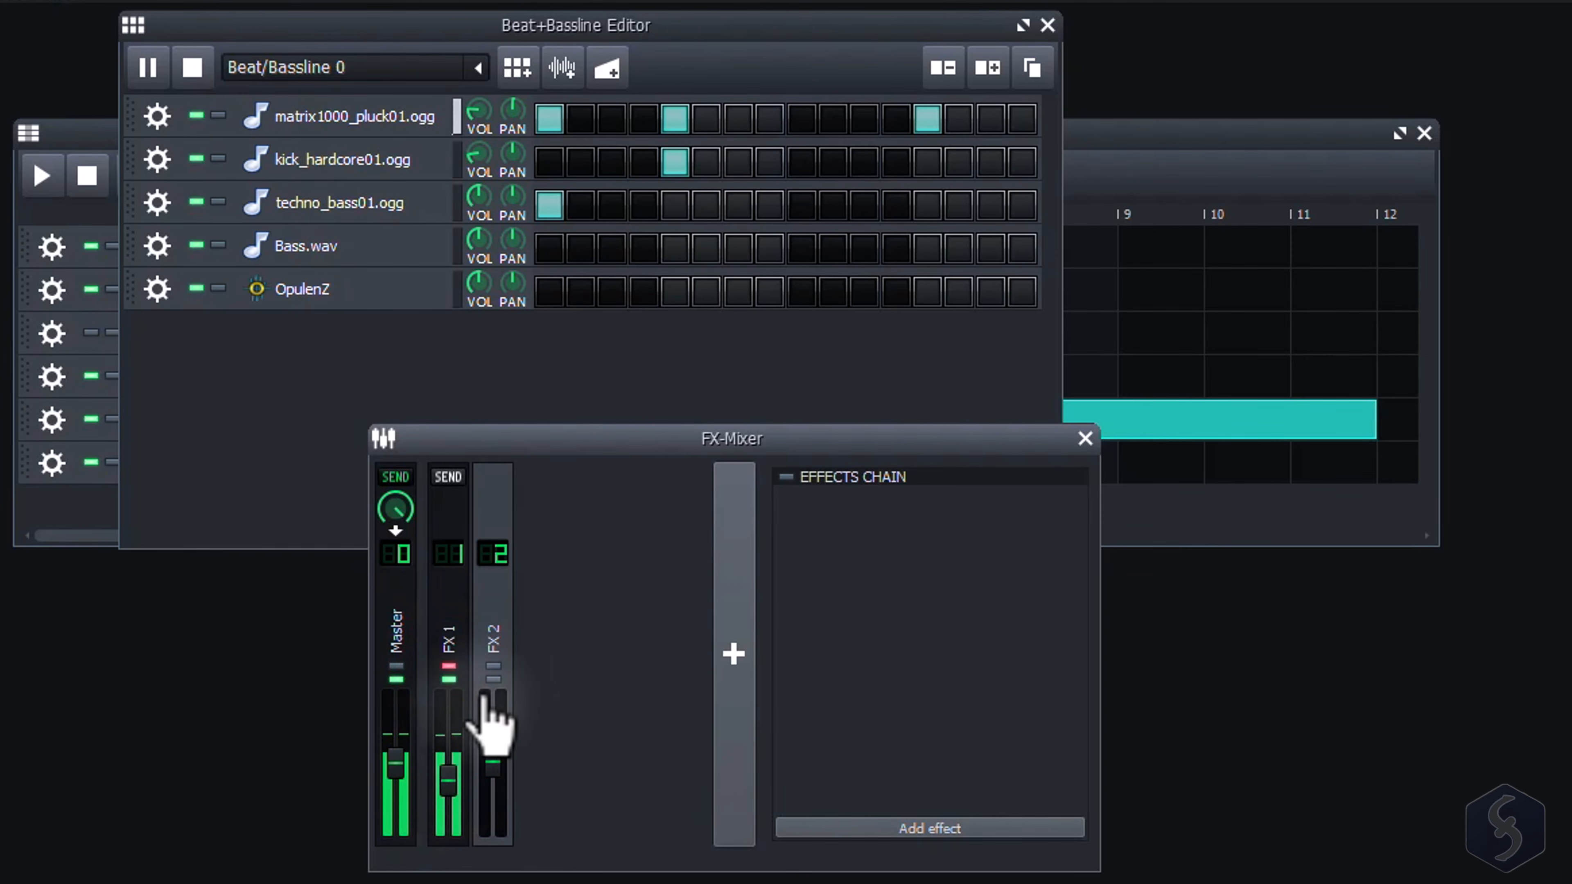
Find the Low Pass Filter (One Pole) effect by searching for "filter" and add it to the FX 1 channel
click(454, 602)
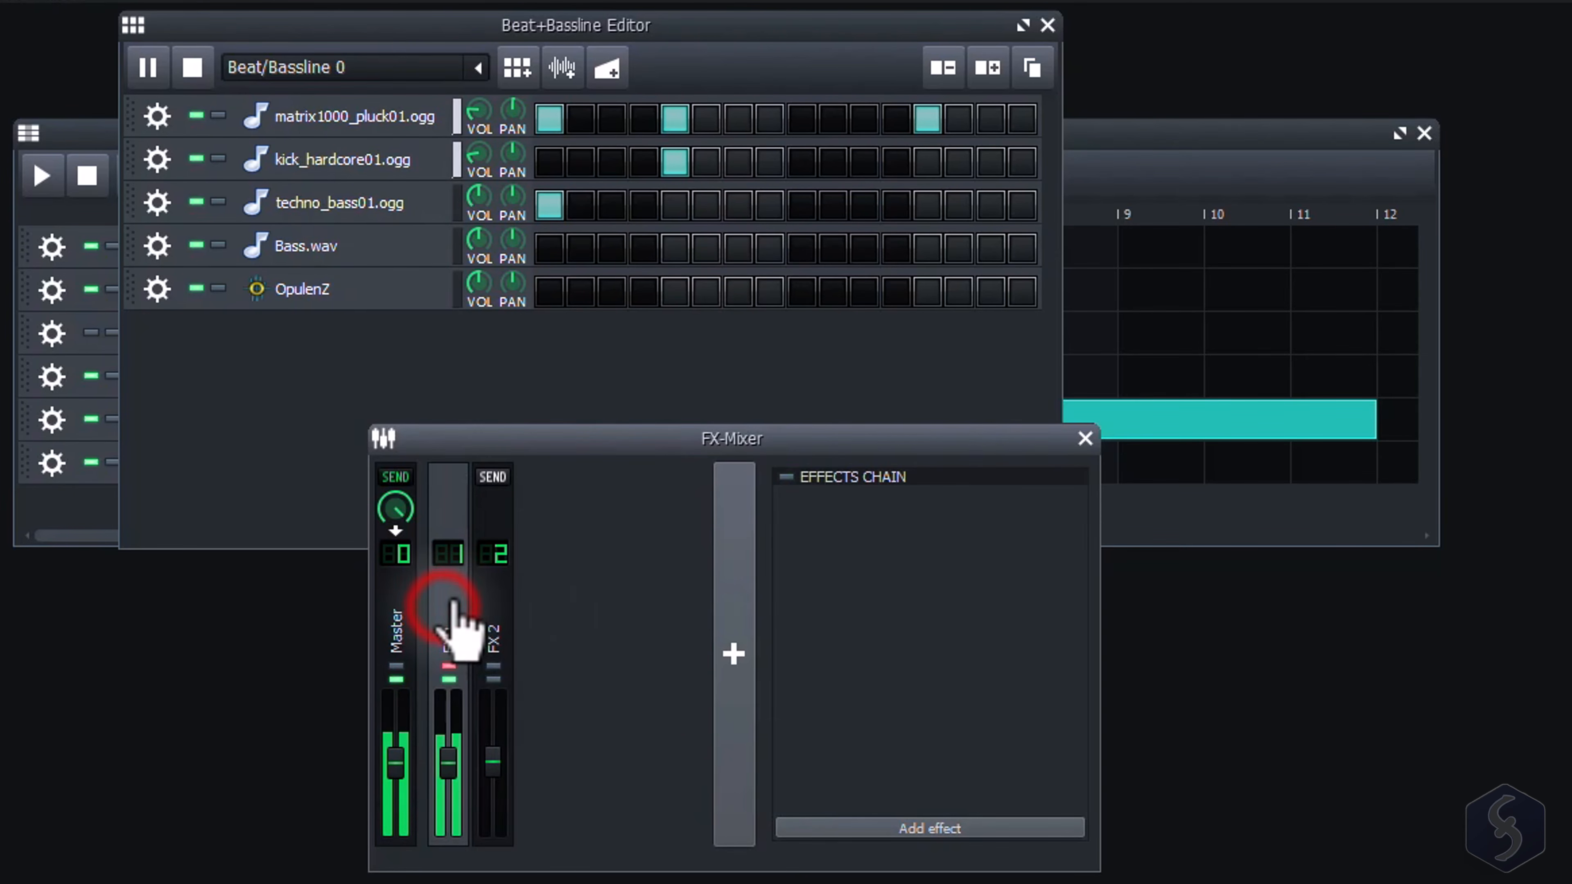
click(940, 830)
text(filter)
click(458, 518)
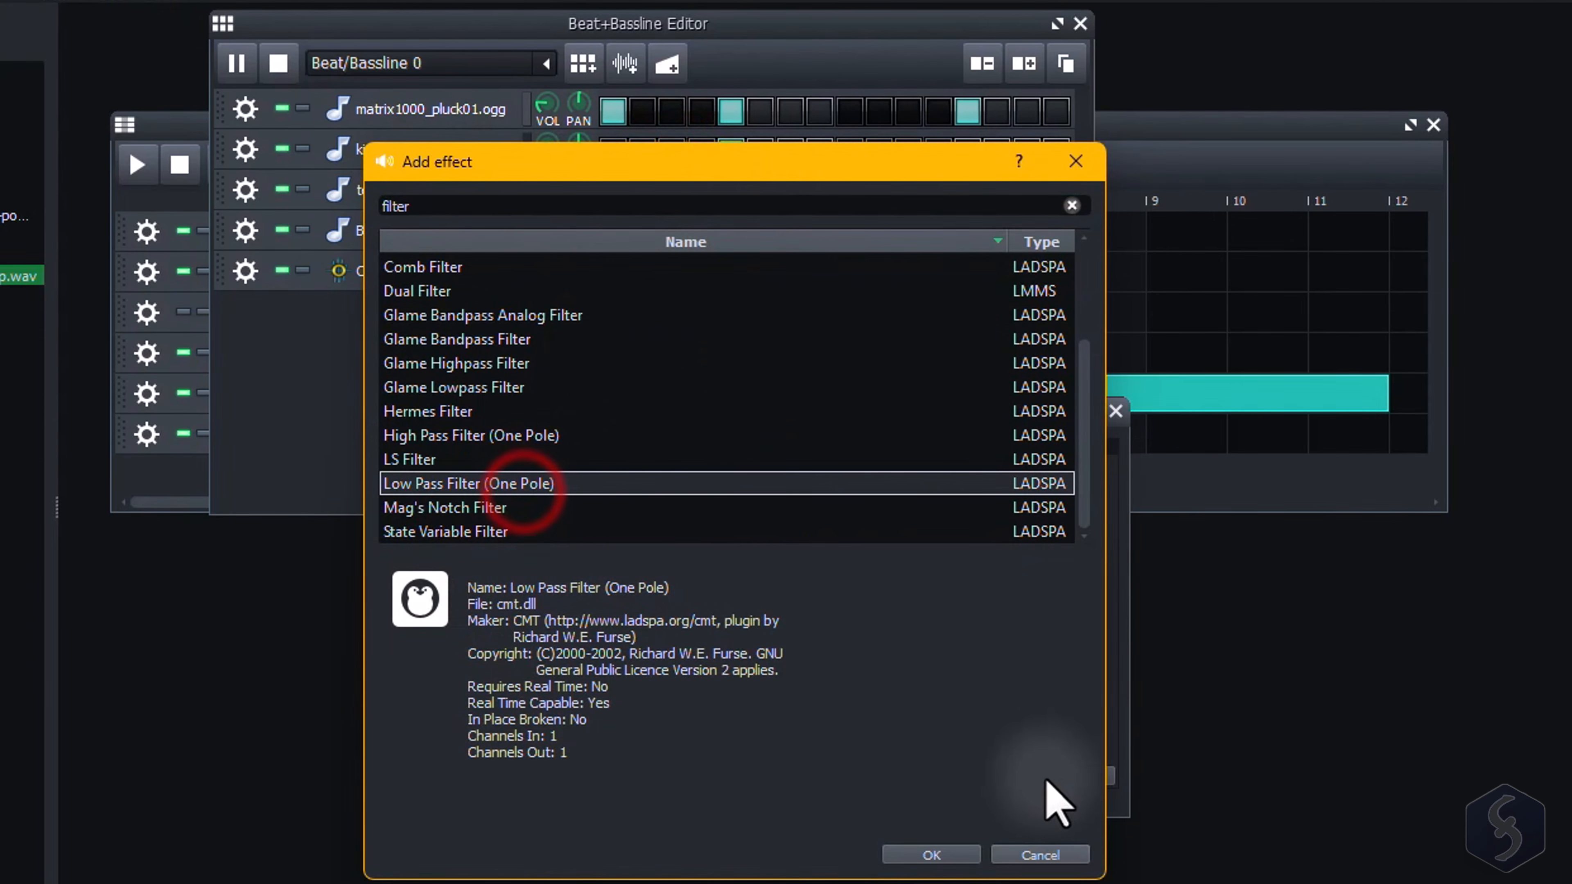
click(941, 856)
Adjust the Low Pass Filter's cutoff frequency and the Flanger's amount, and bypass the Low Pass Filter and Aliasing effects
drag(1229, 630, 1230, 724)
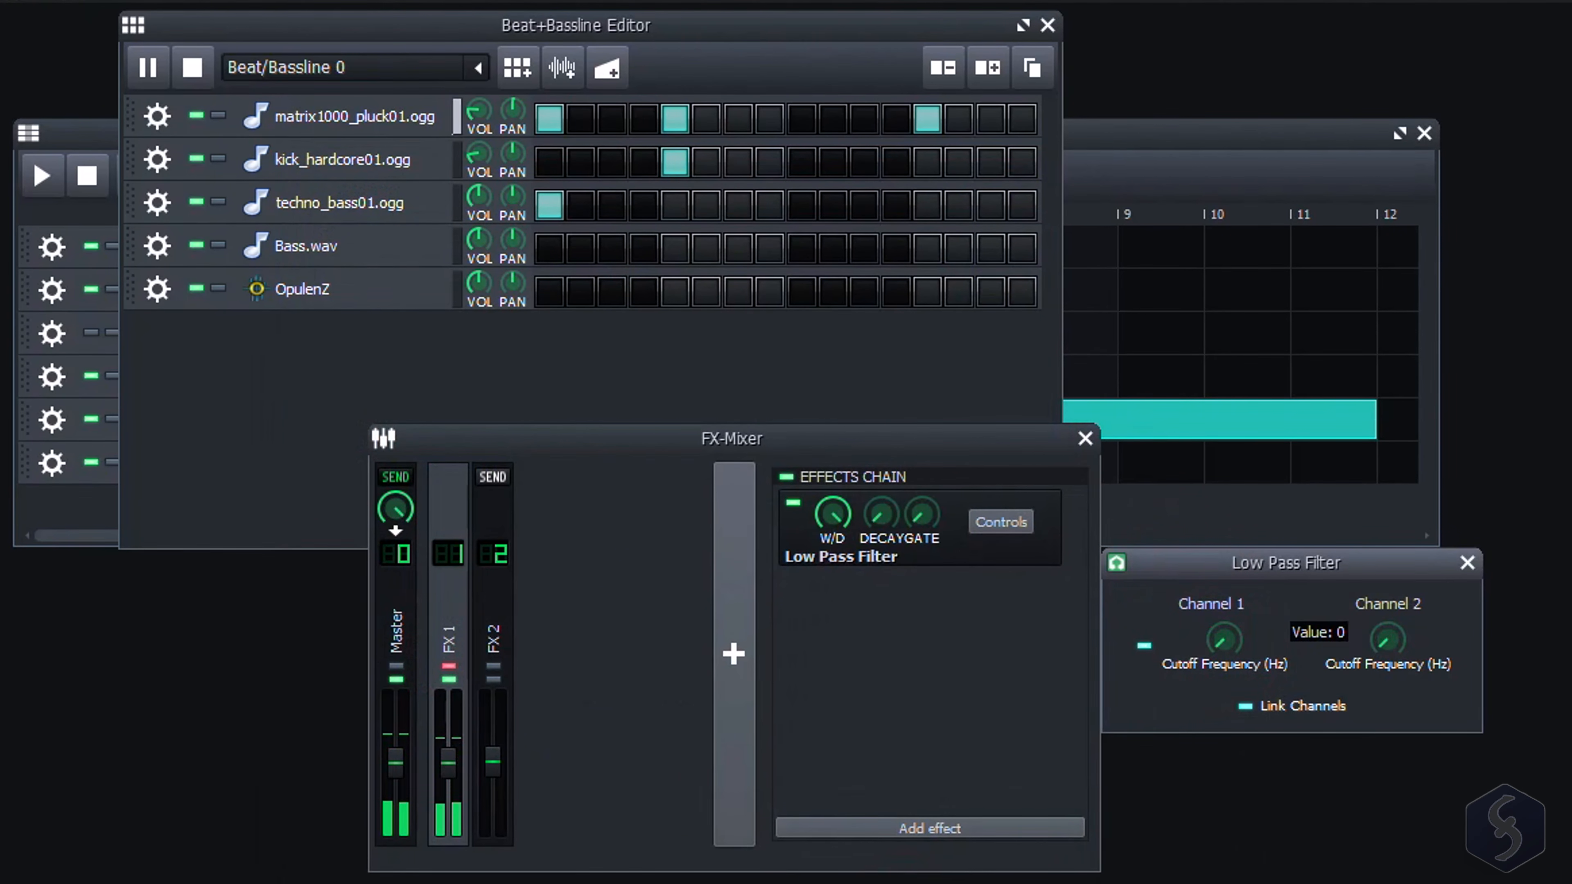
drag(1273, 450, 1357, 310)
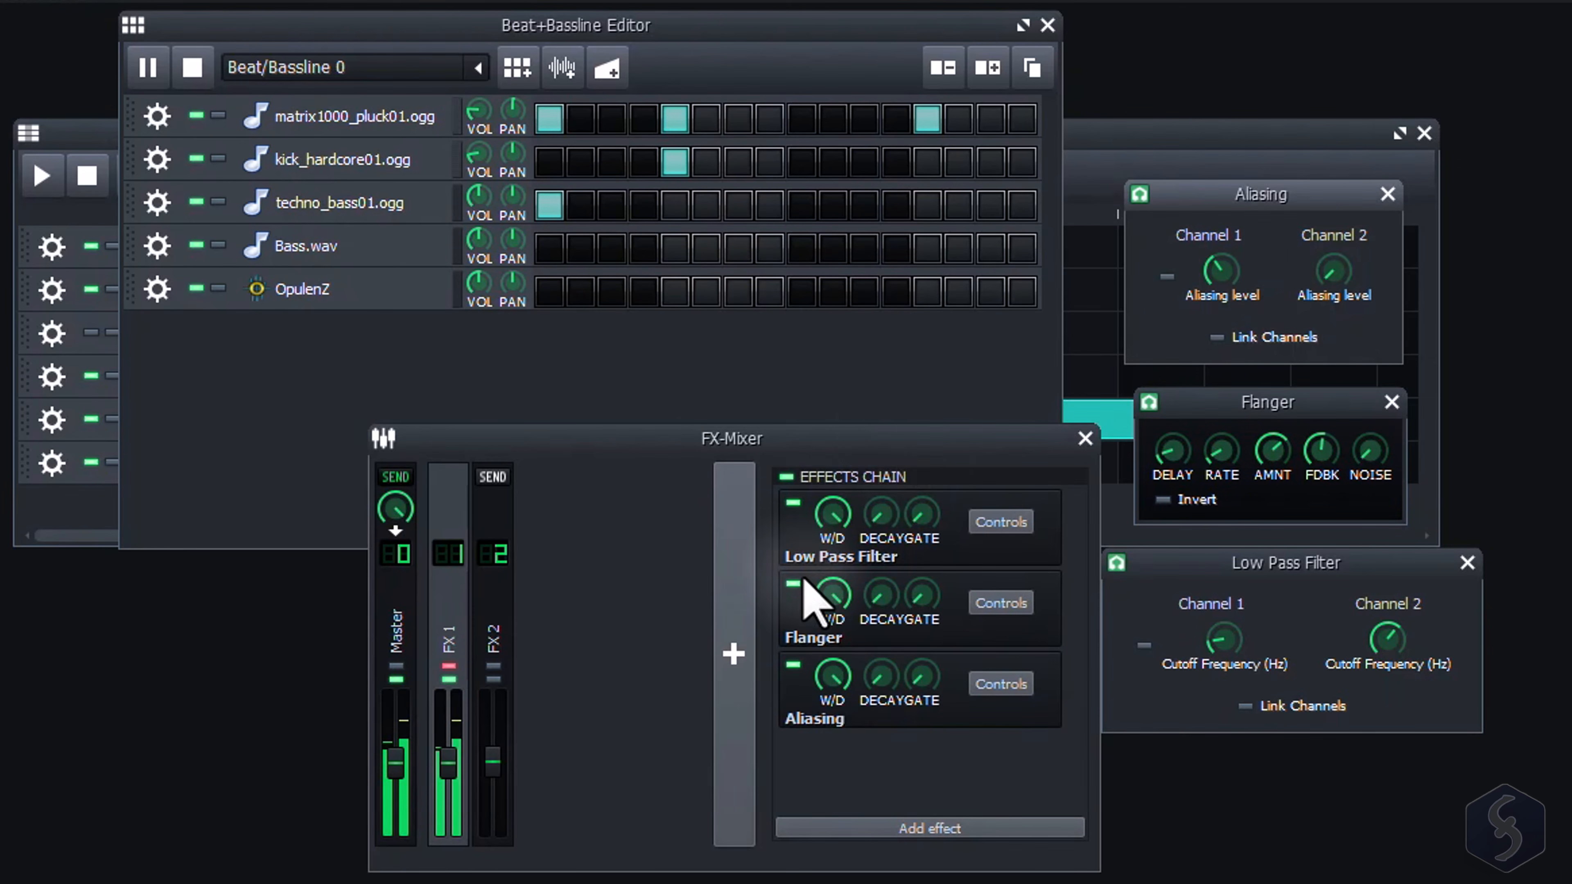
click(793, 503)
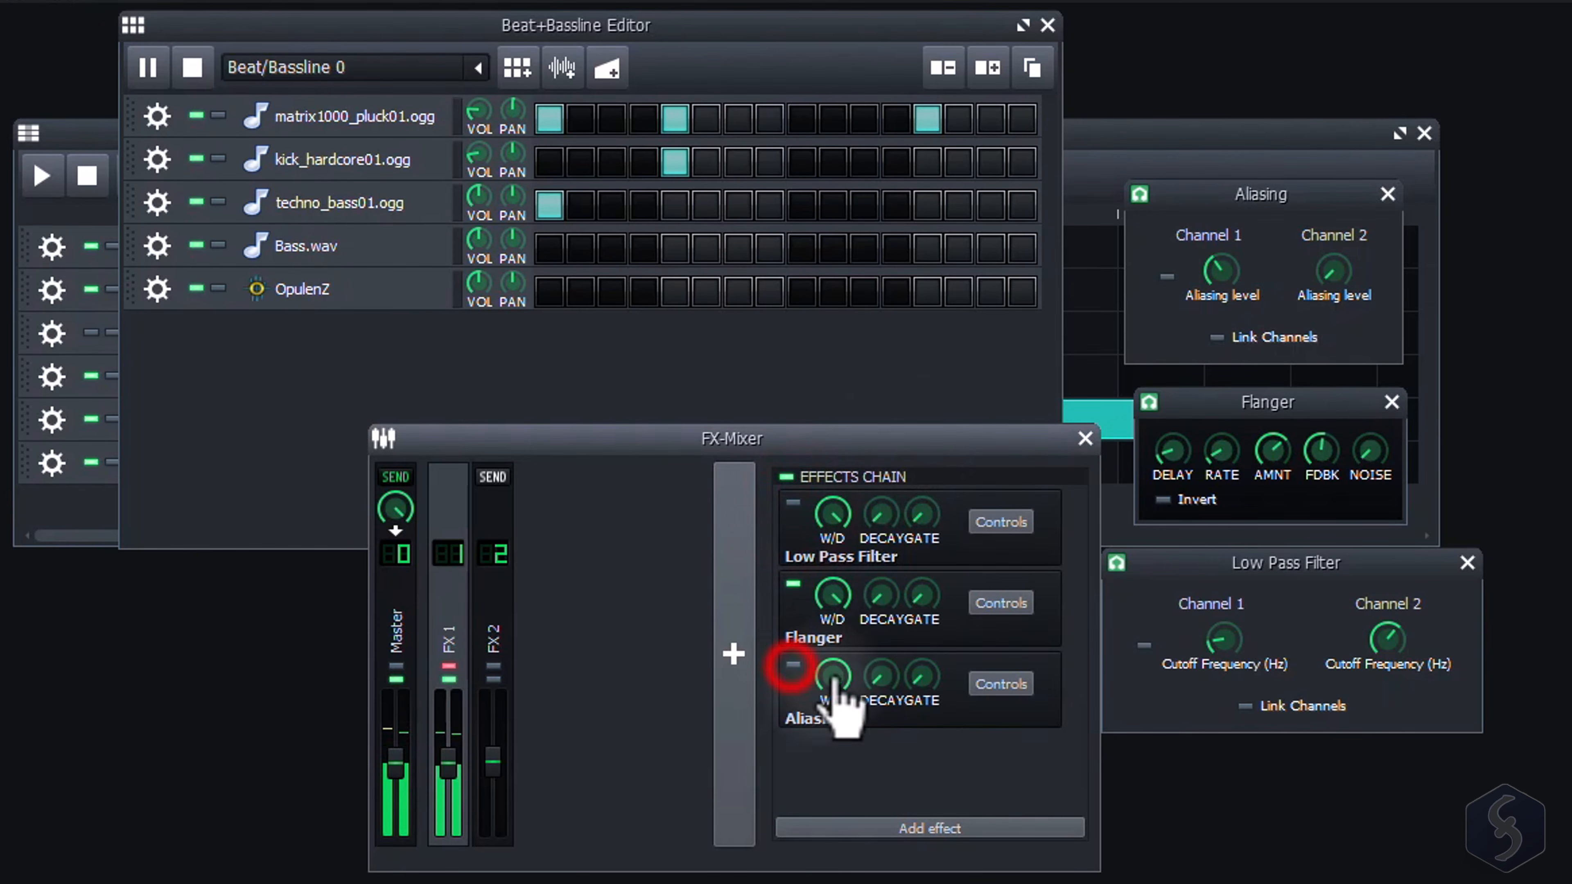
Move the Flanger up in the FX 1 effects chain and remove the Aliasing plugin
right_click(953, 585)
click(1006, 636)
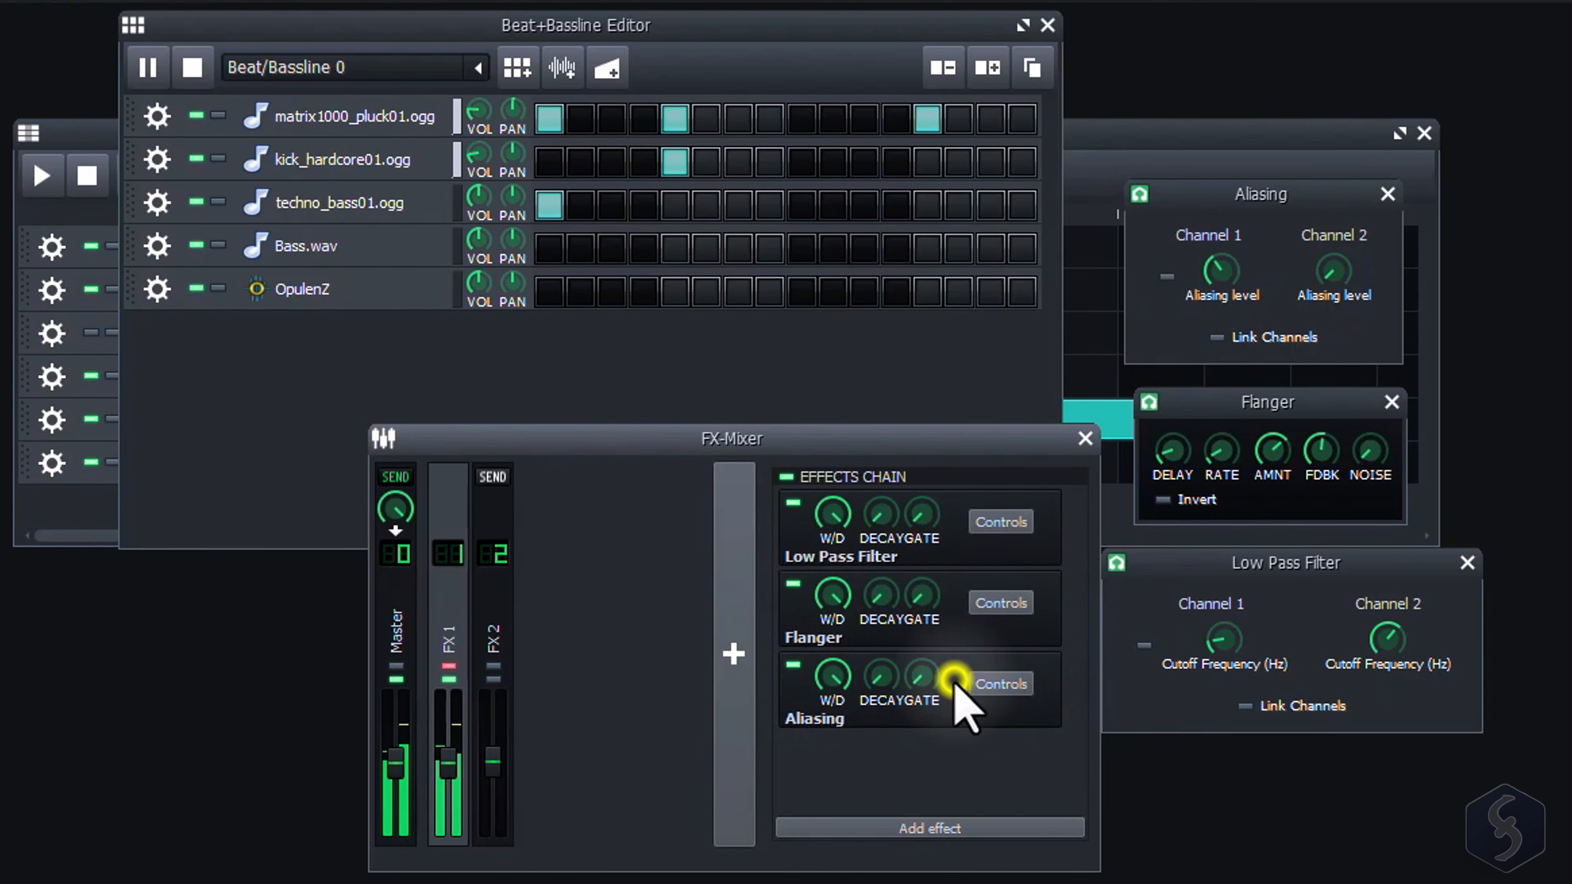
right_click(953, 681)
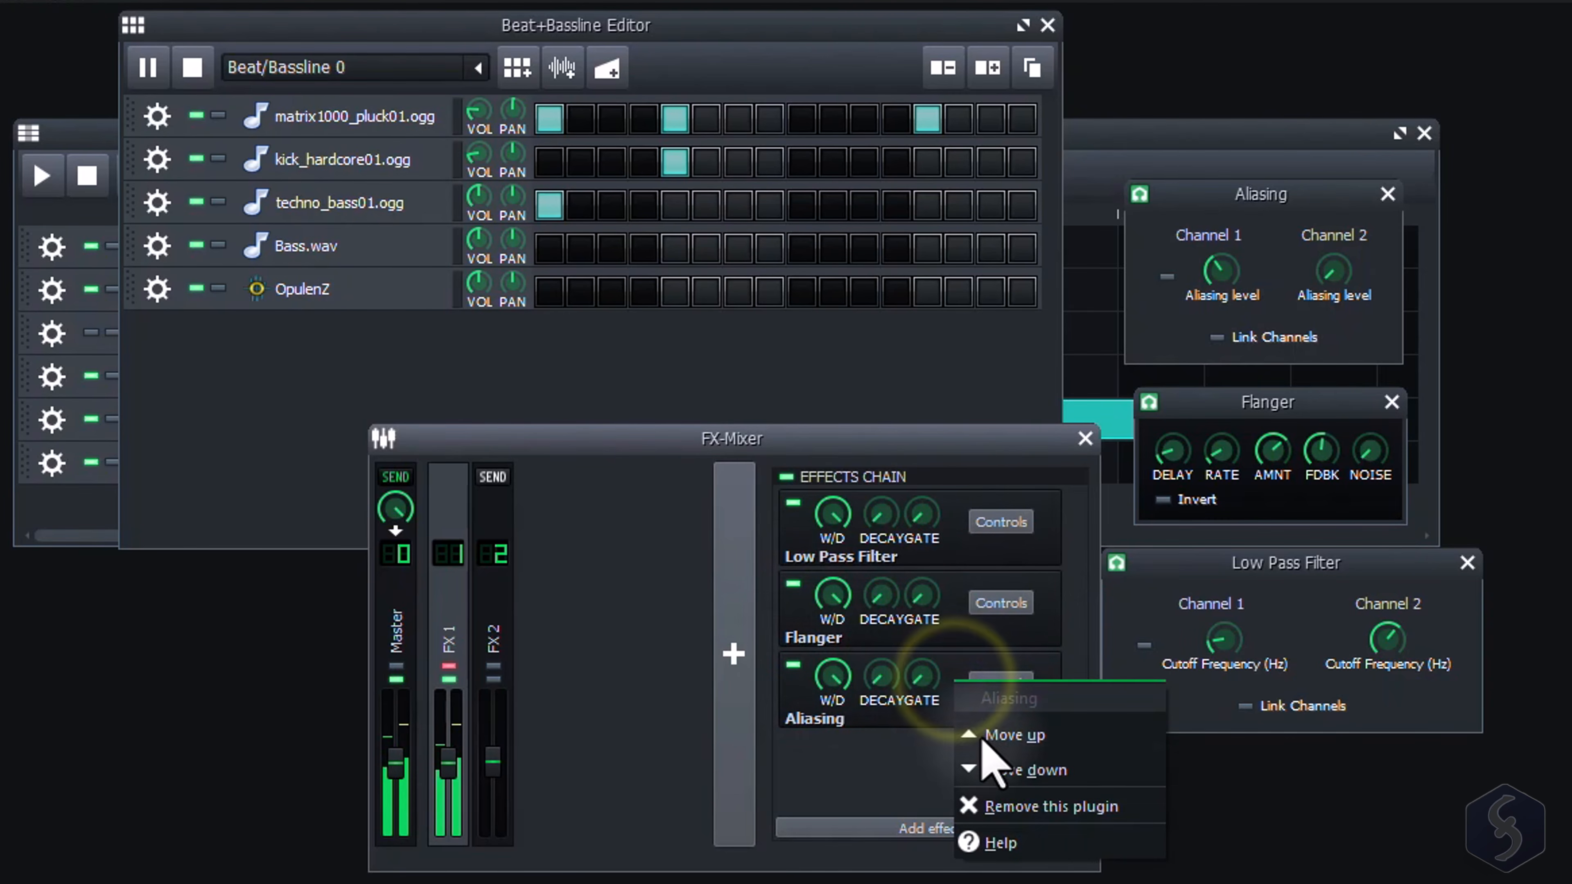
click(1021, 805)
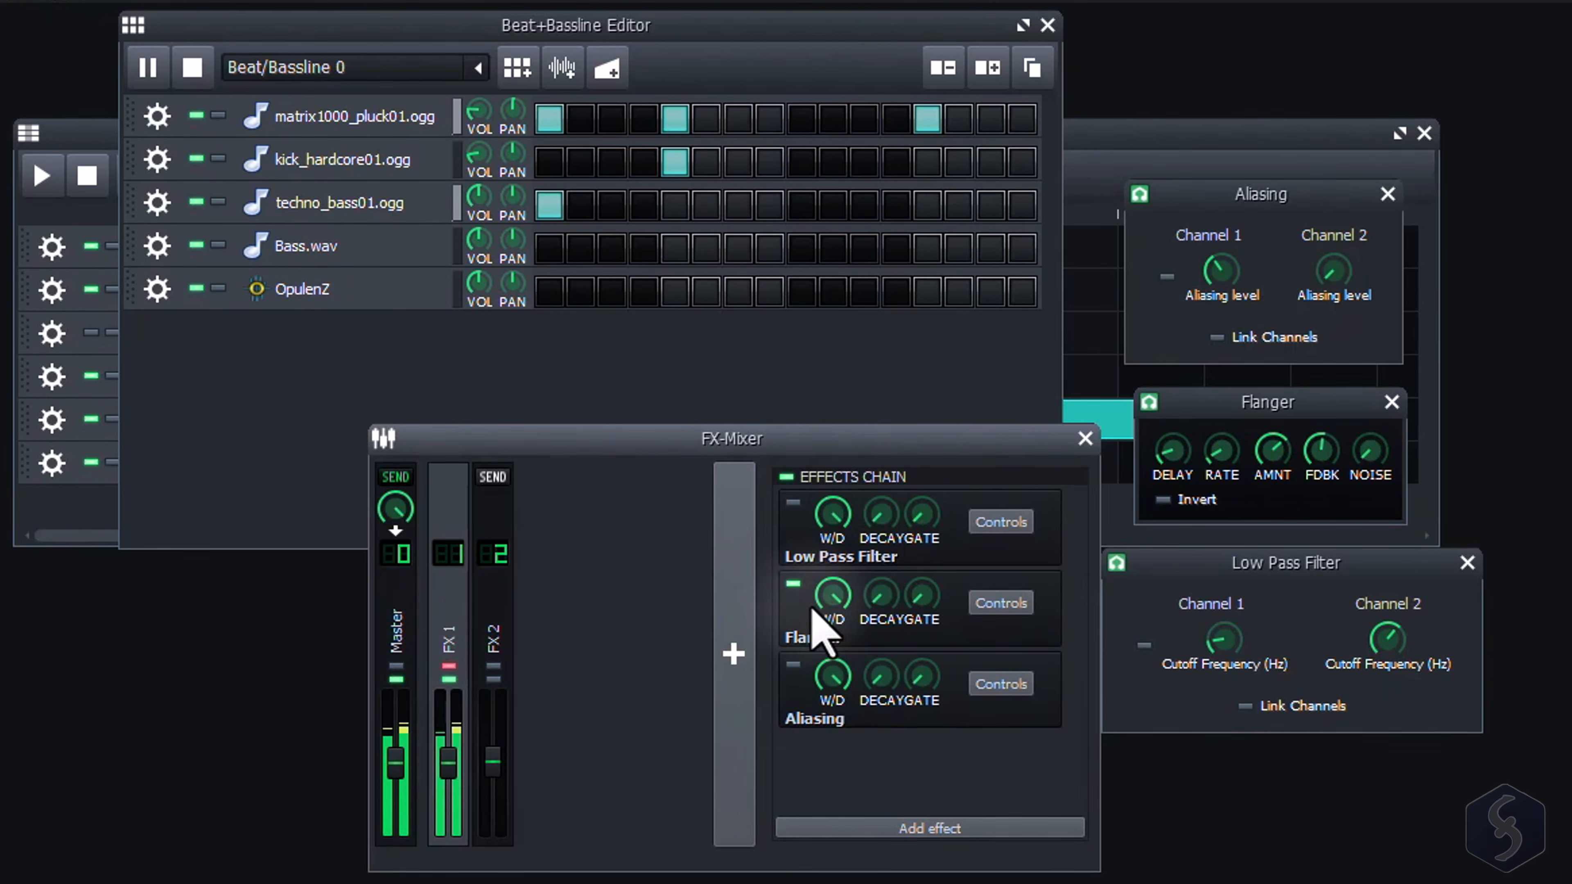
Sweep the Flanger's wet level down to -1 and back up to full, and enable the Low Pass Filter
drag(845, 630, 901, 808)
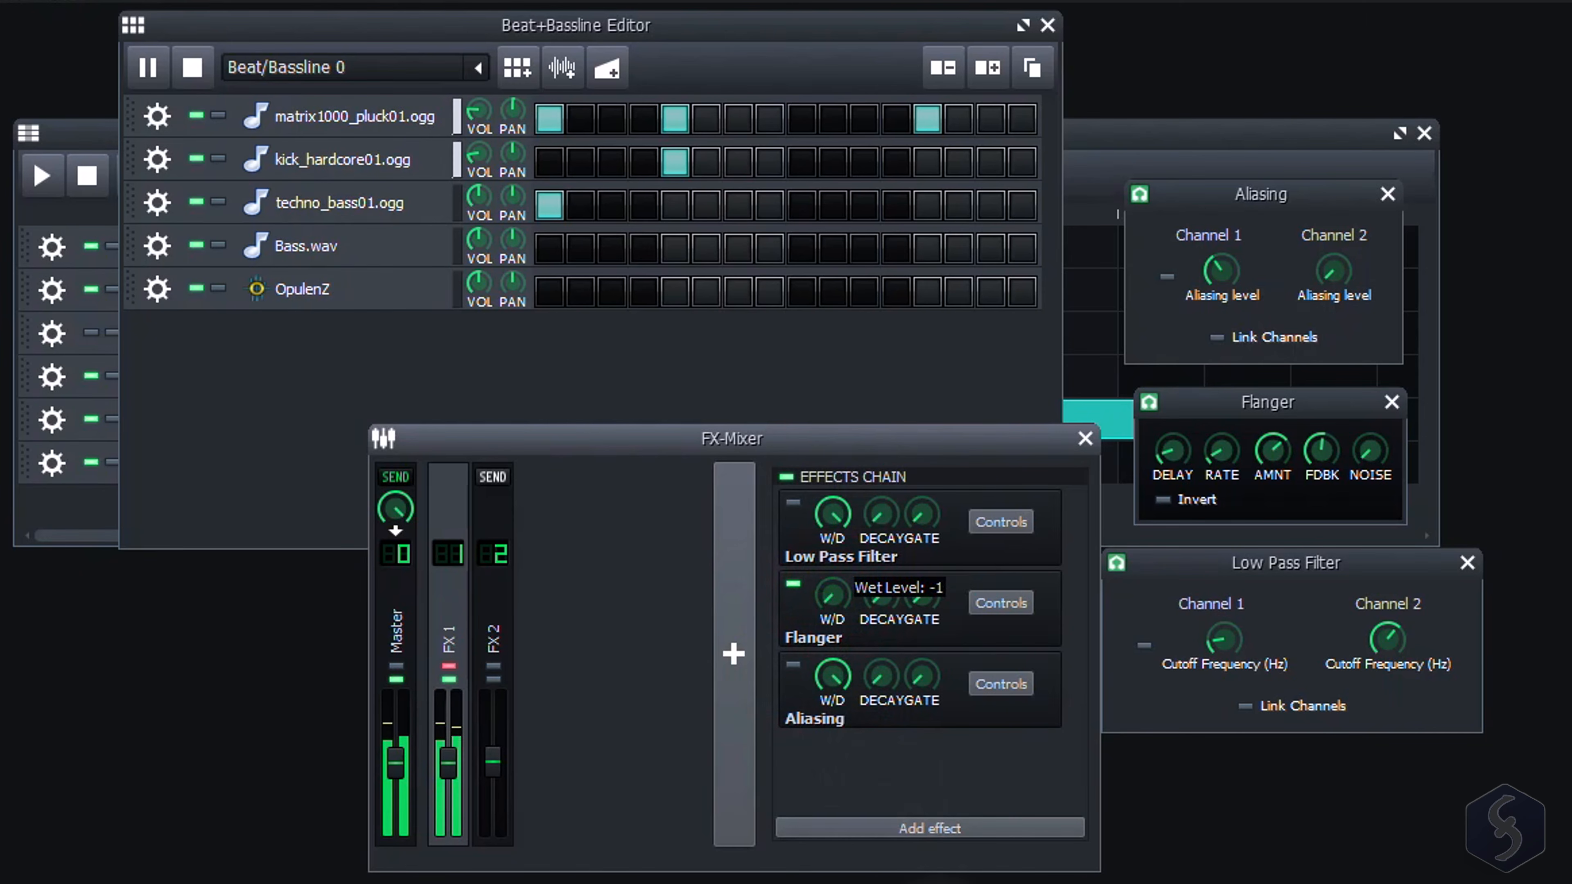
drag(891, 879, 846, 604)
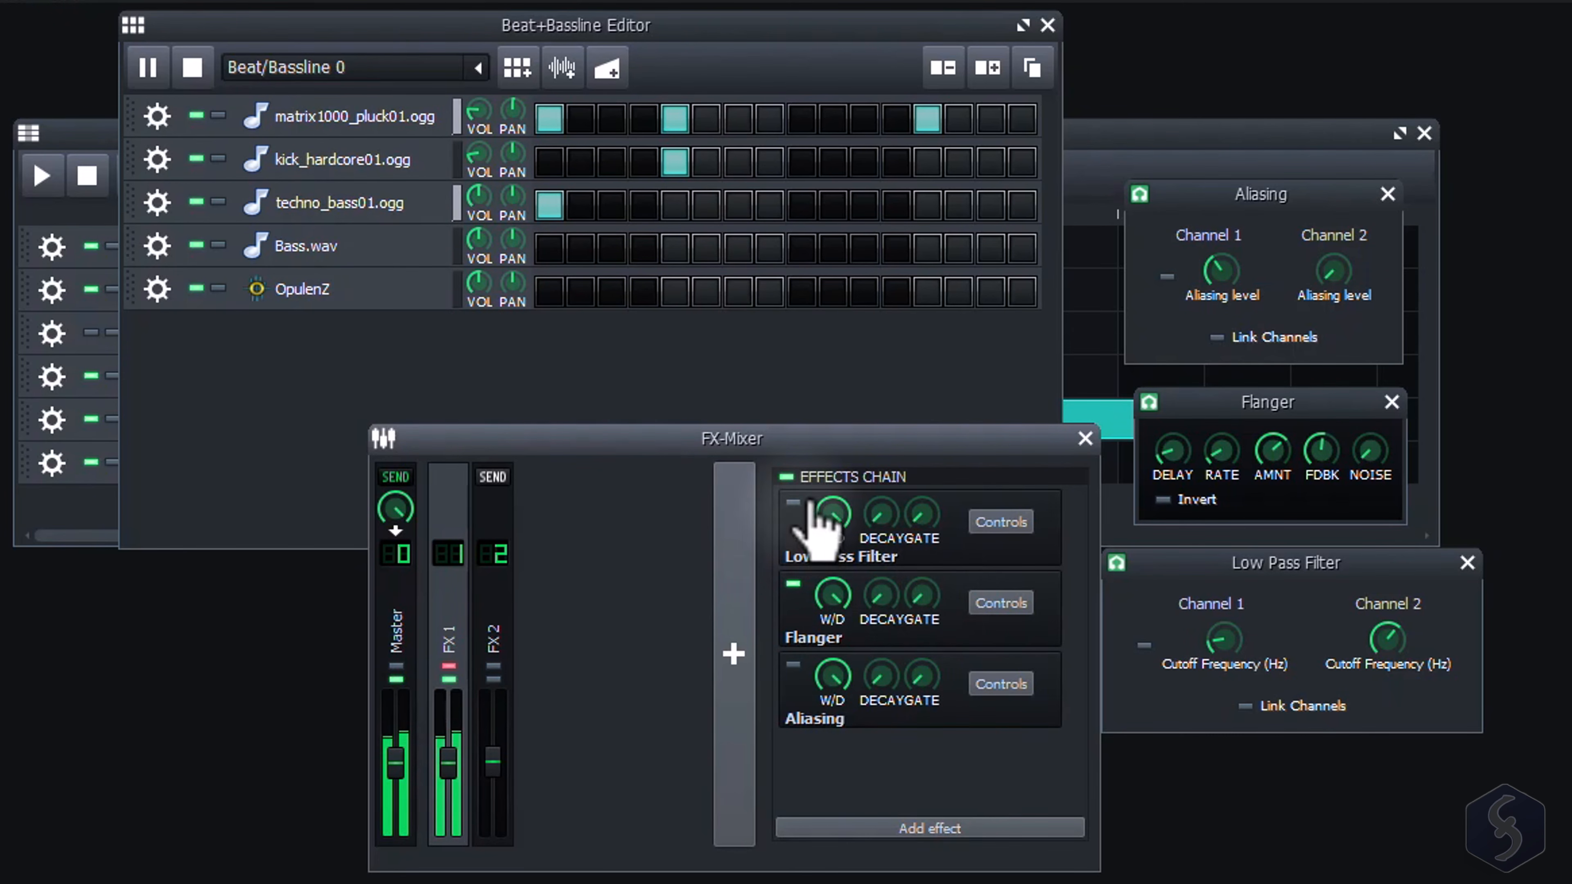
click(793, 503)
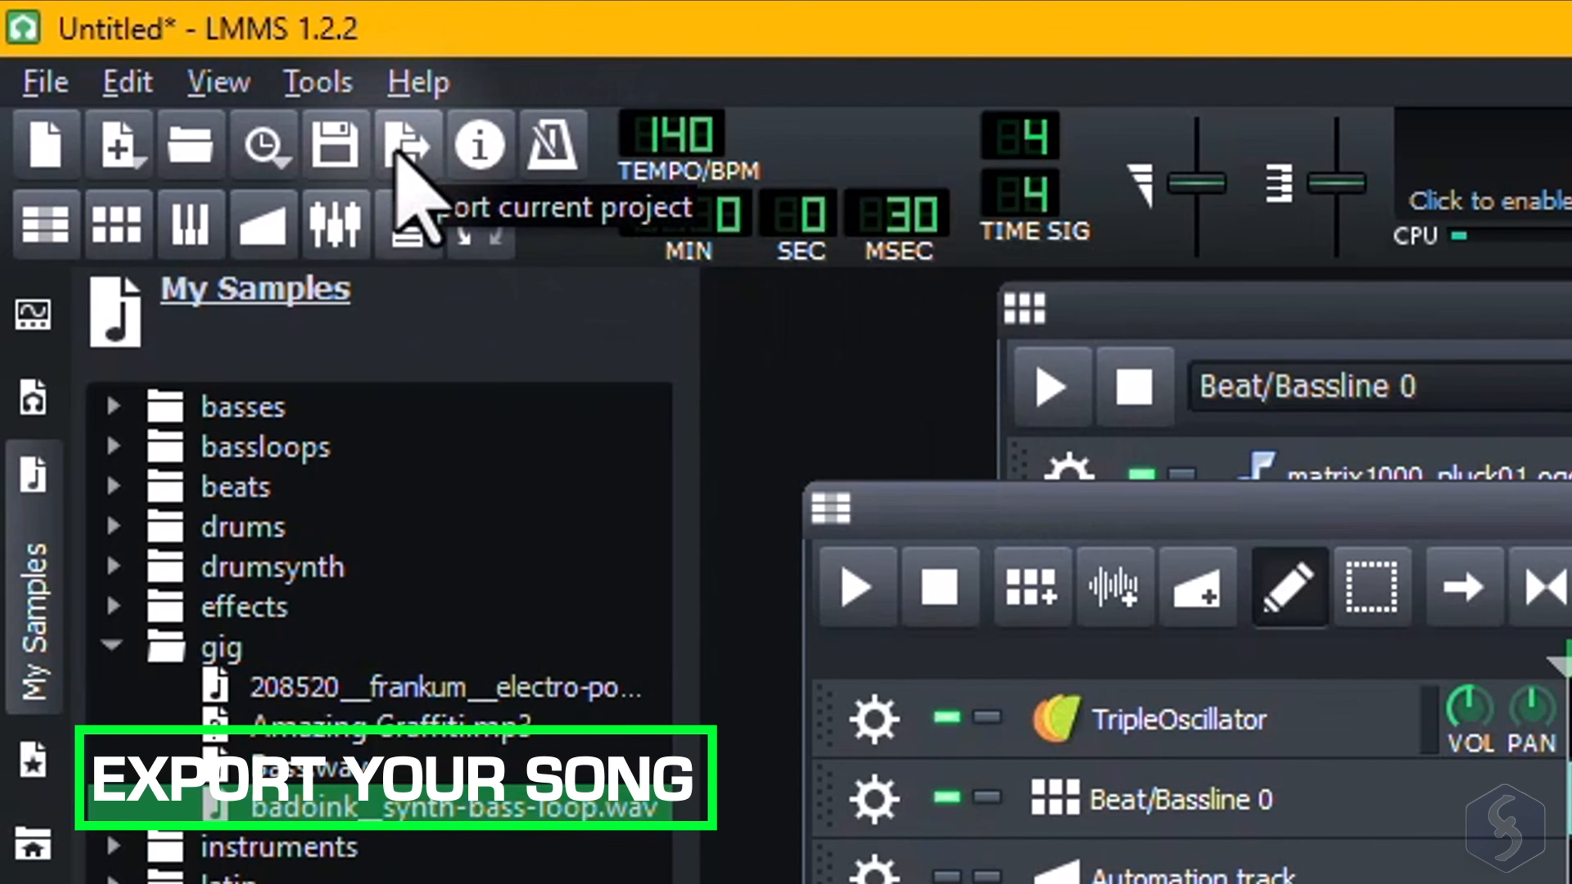
Start exporting the project to Untitled.wav on the Desktop and review the file format, sample rate and depth options
click(400, 155)
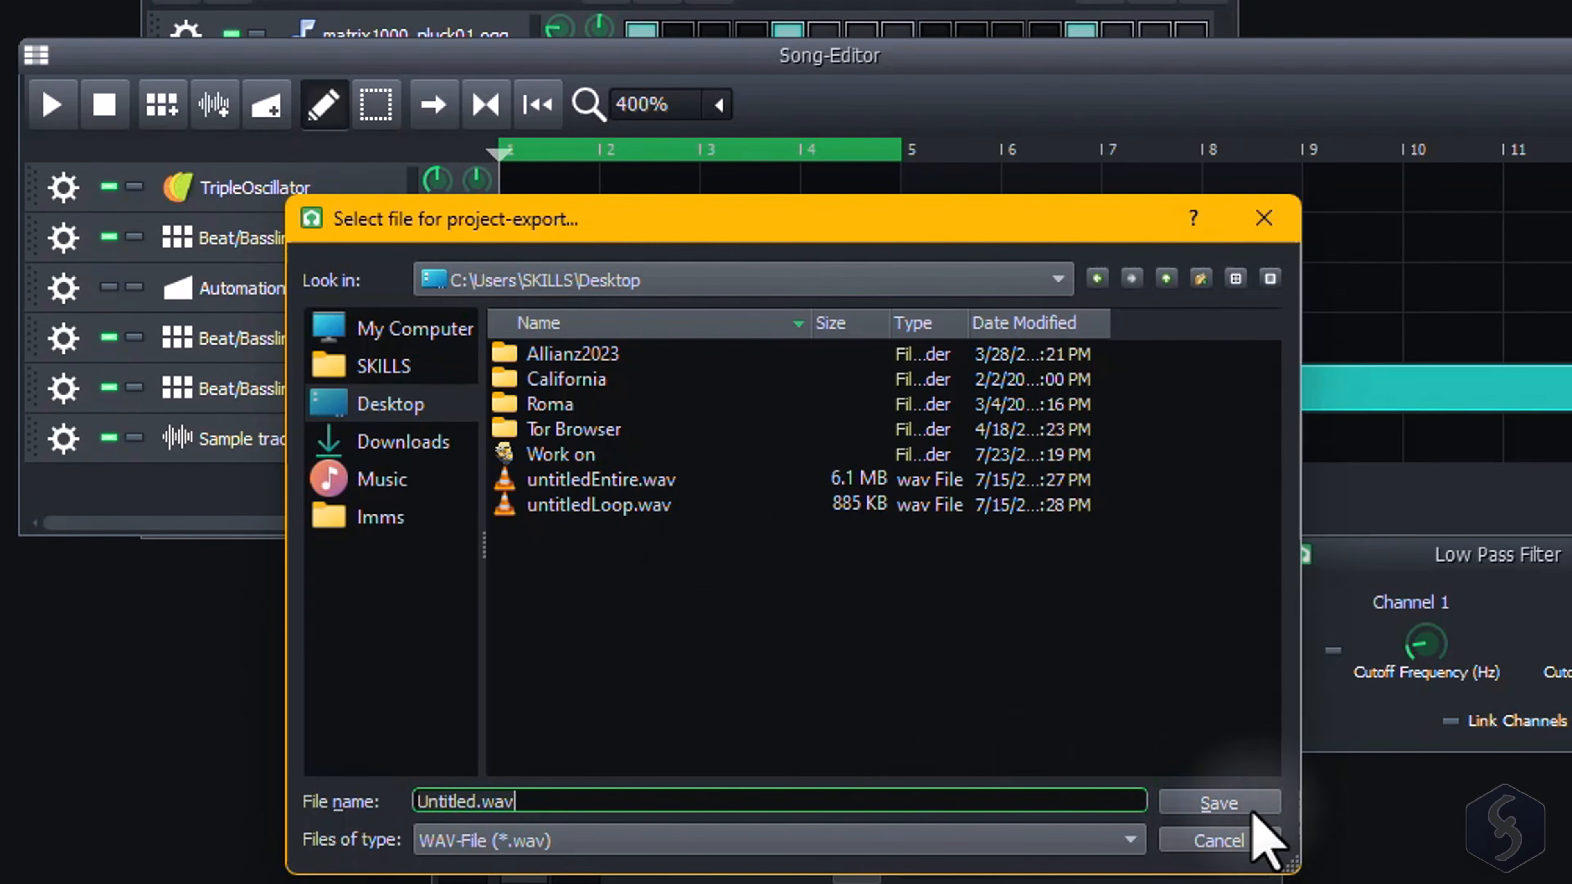
click(1237, 807)
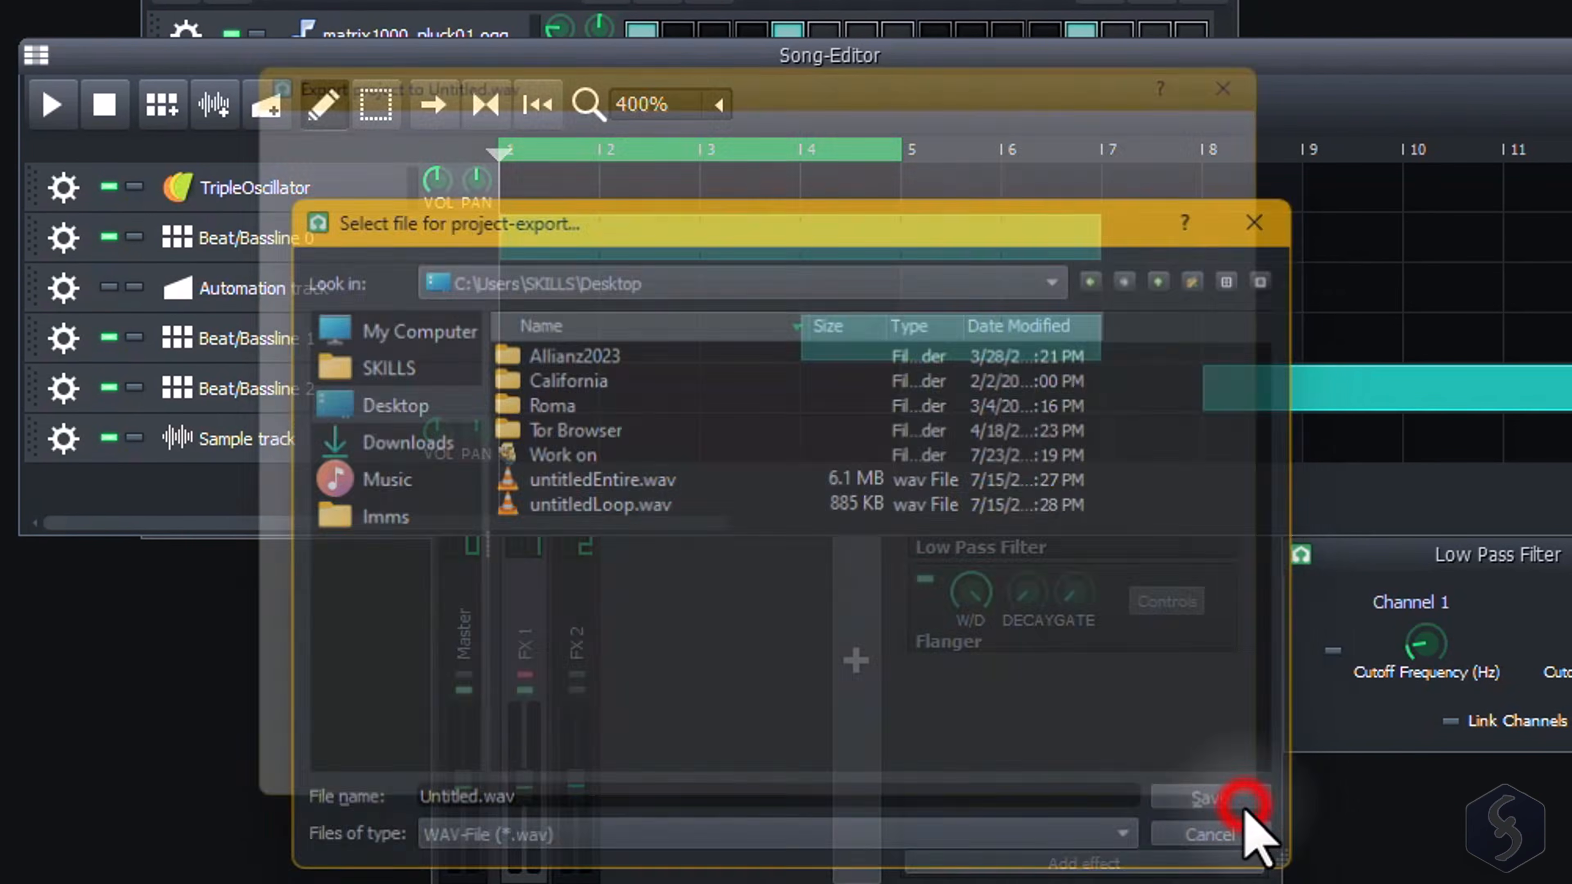
click(475, 183)
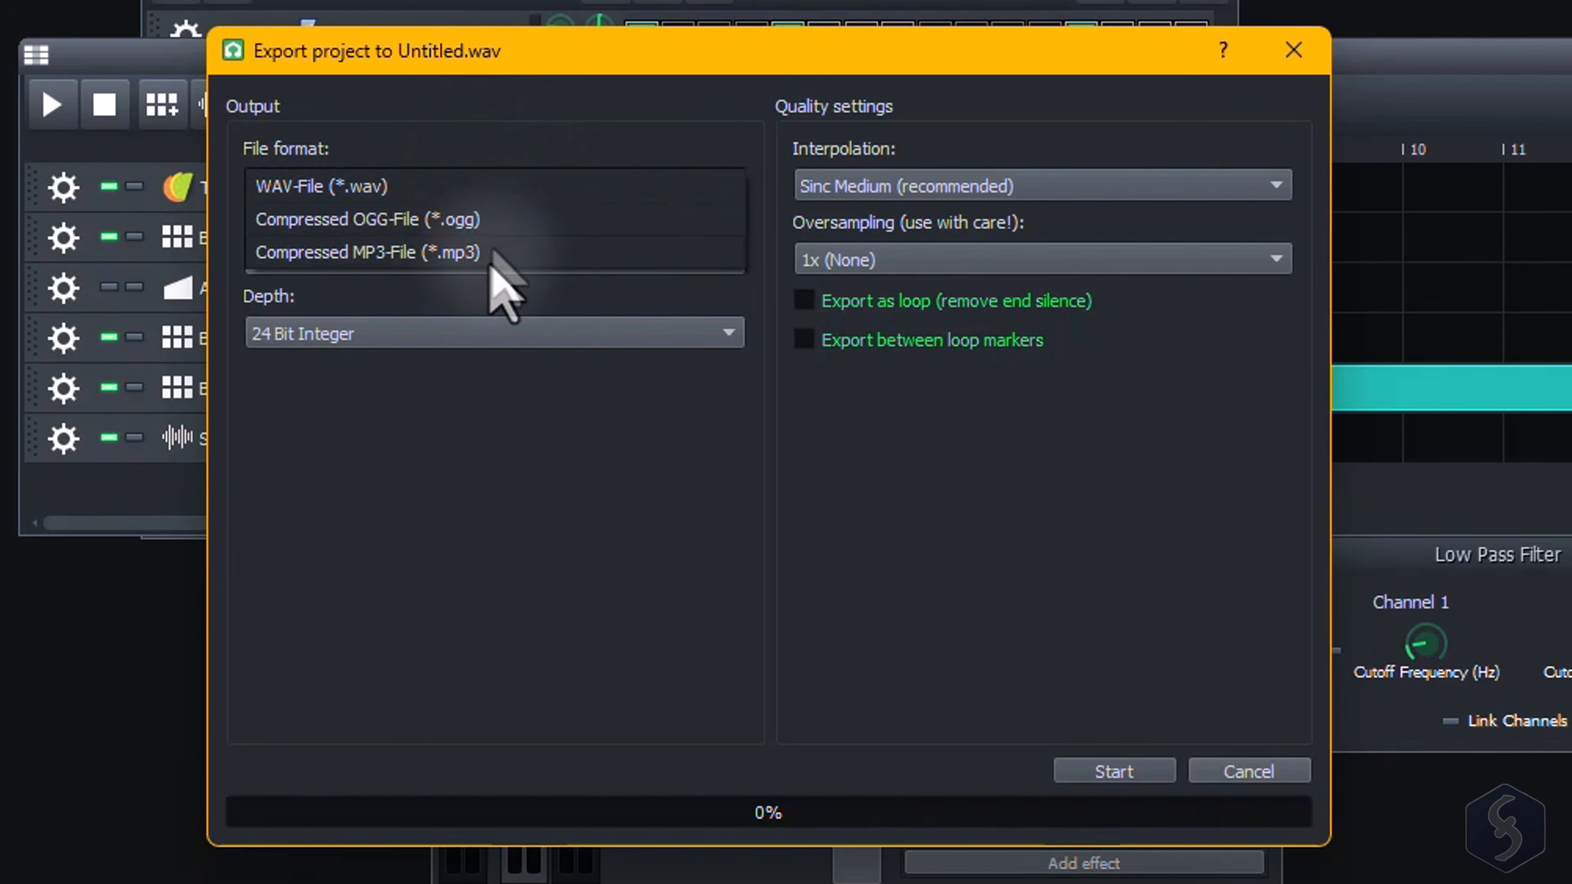
click(515, 187)
click(480, 260)
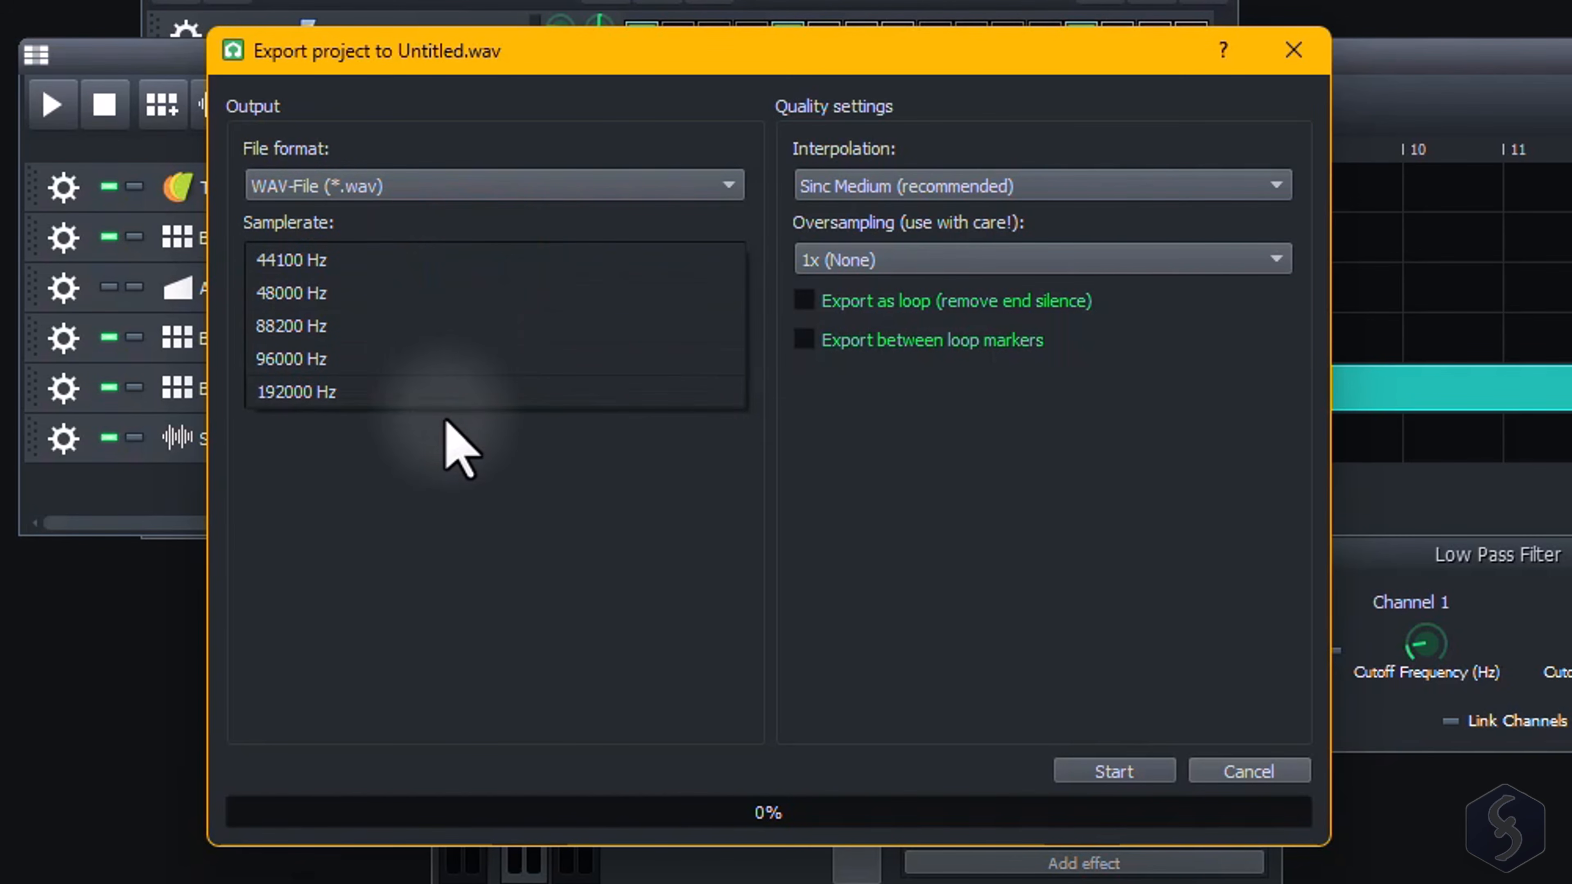
click(445, 450)
click(470, 330)
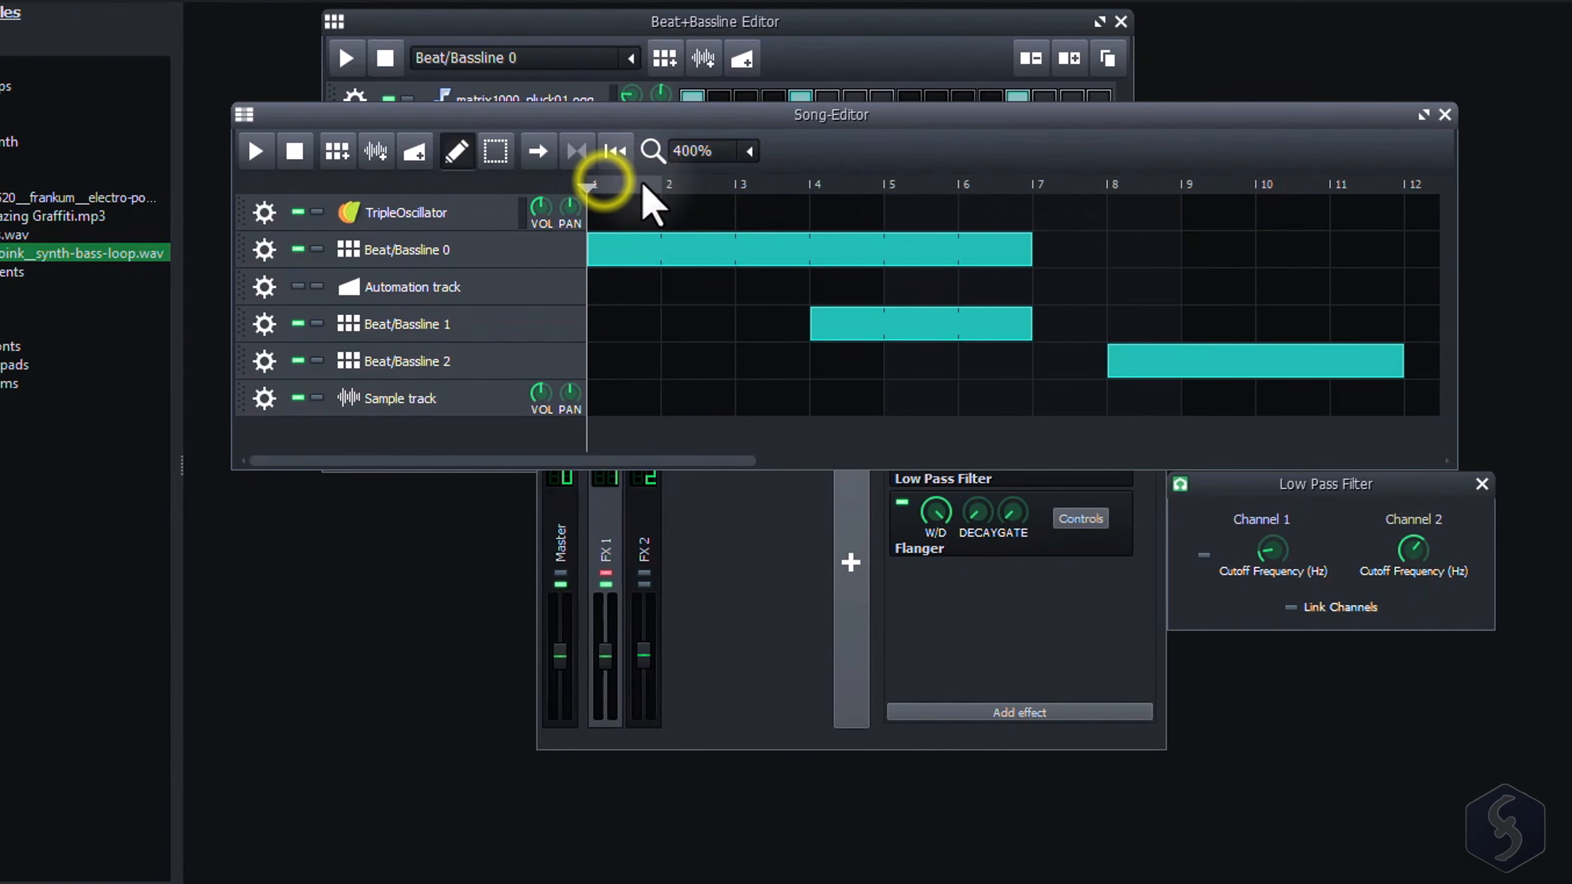
Set the song's loop range from bar 1 to bar 5 and export only the part between the loop markers
drag(643, 184, 835, 192)
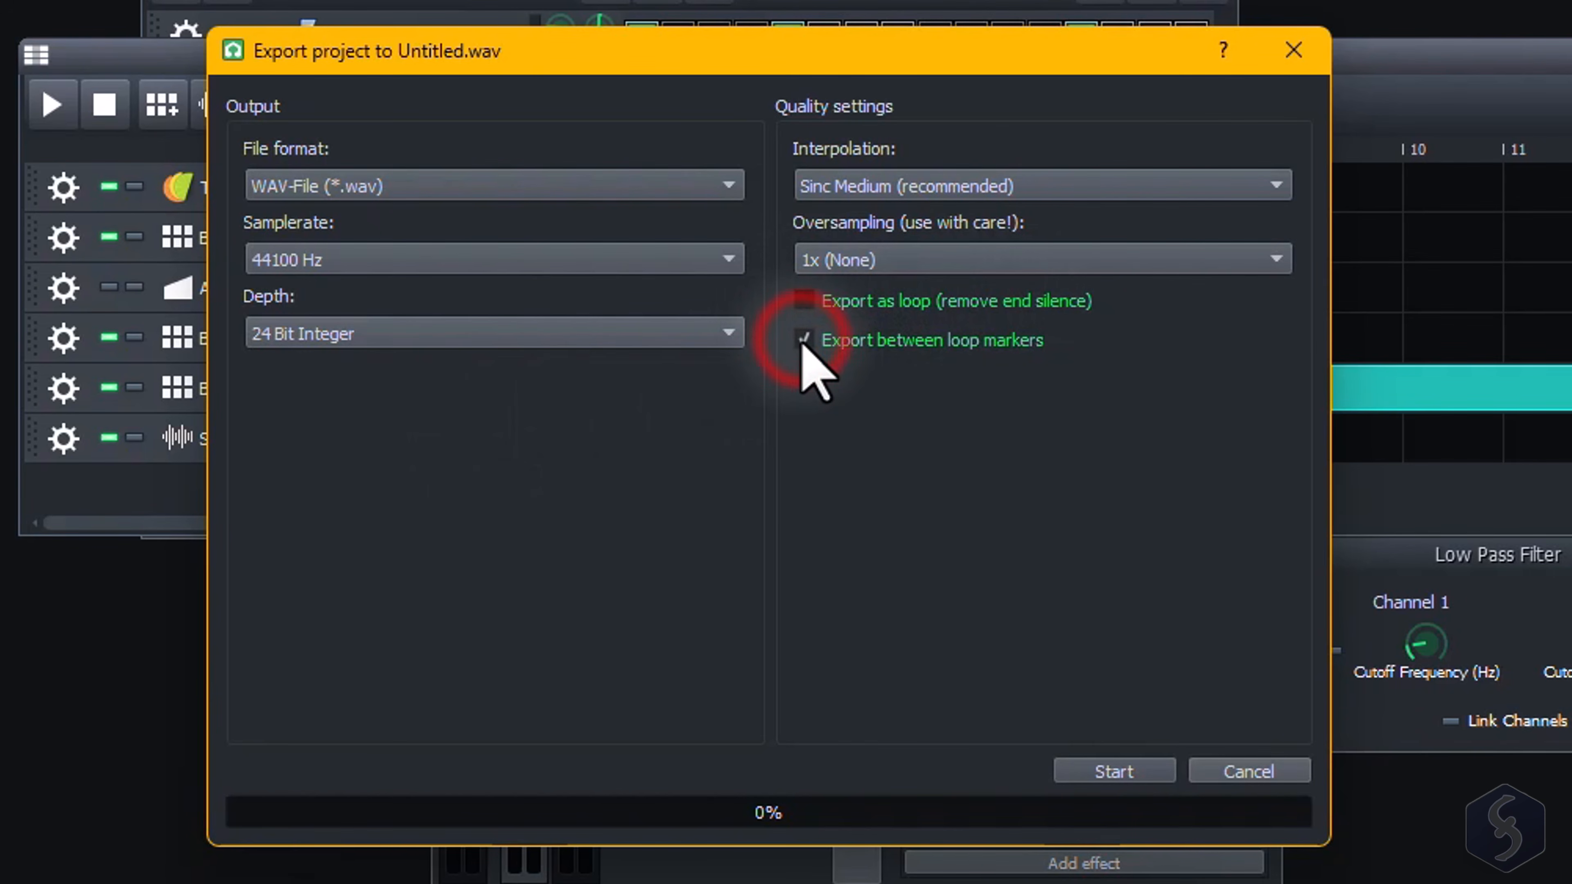
click(1114, 771)
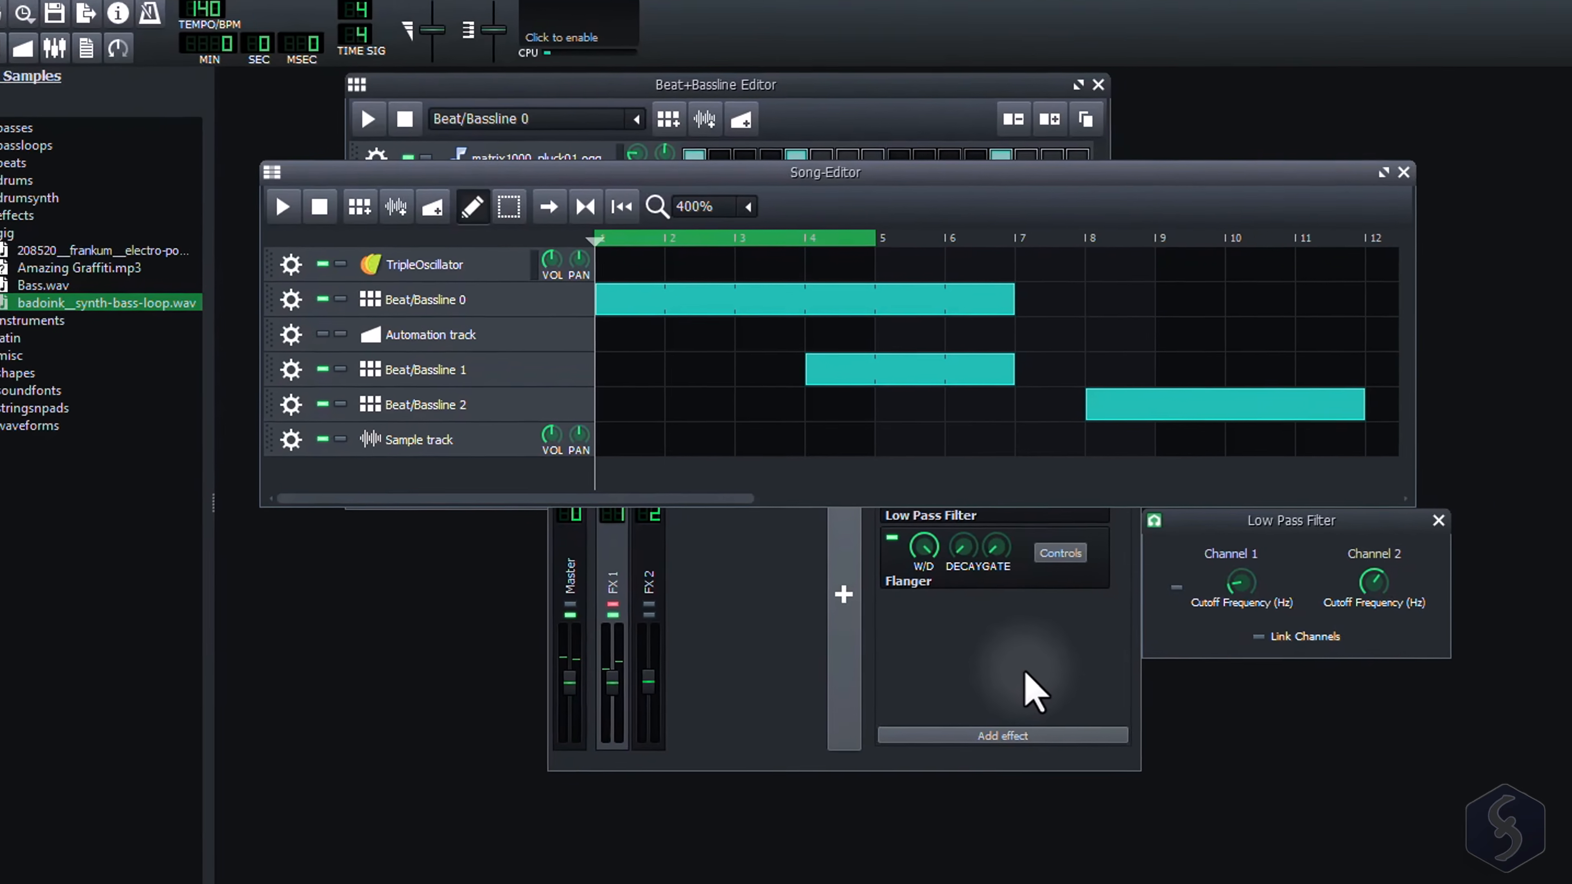